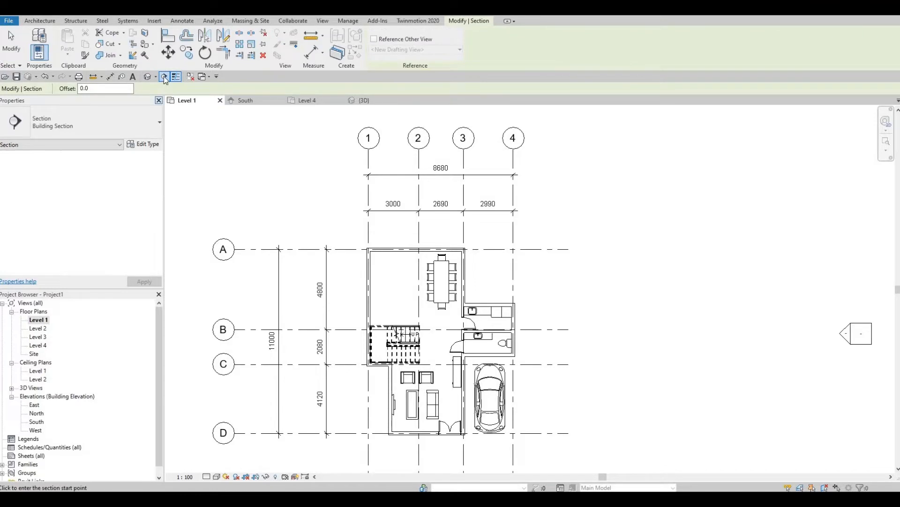
# Draw a vertical building section line from the living room just below grid C, through the stair, to beyond grid A.
pyautogui.moveTo(368, 313); pyautogui.dragTo(342, 264, button='middle')
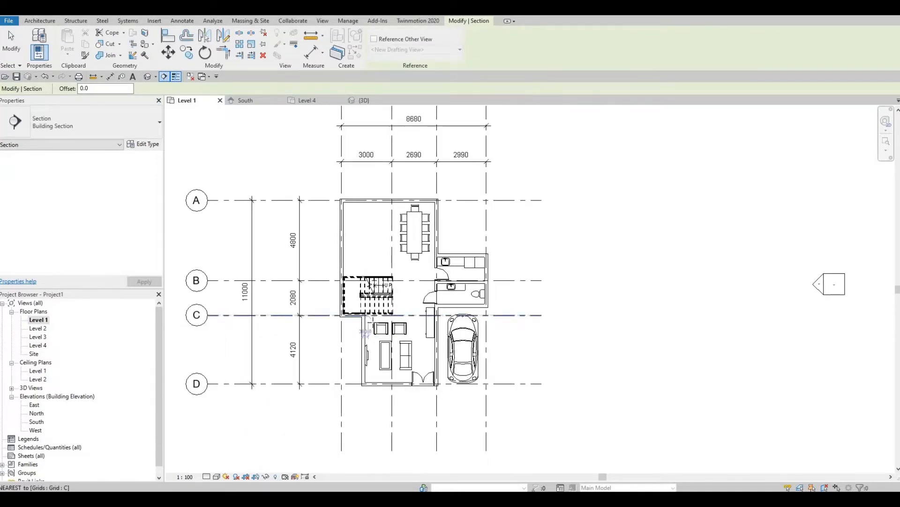
pyautogui.click(373, 323)
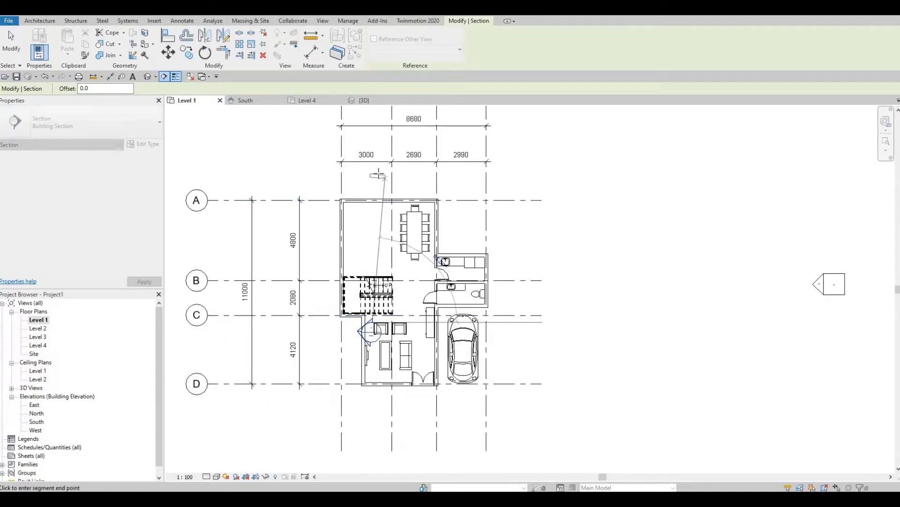
pyautogui.click(374, 174)
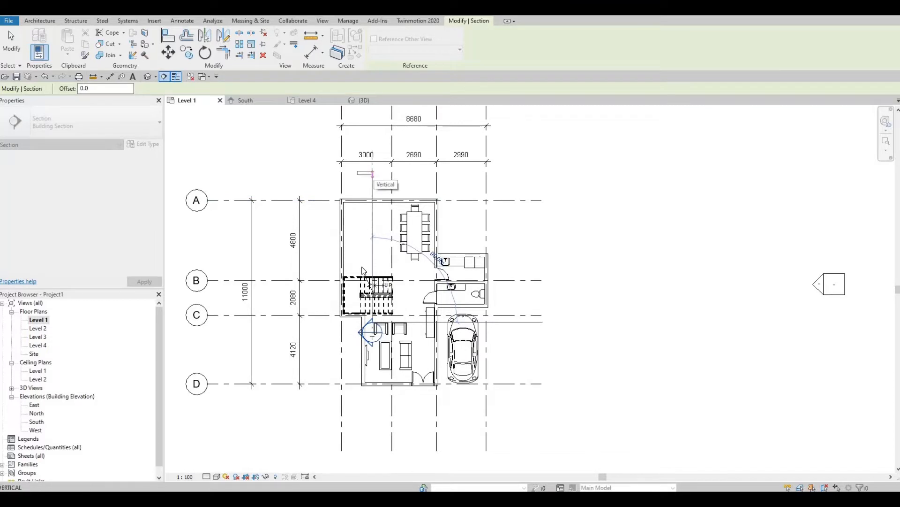
pyautogui.press('Escape')
# Flip the section's viewing direction to the east, and flip it back to face west.
pyautogui.scroll(1, 359, 284)
pyautogui.scroll(1, 319, 279)
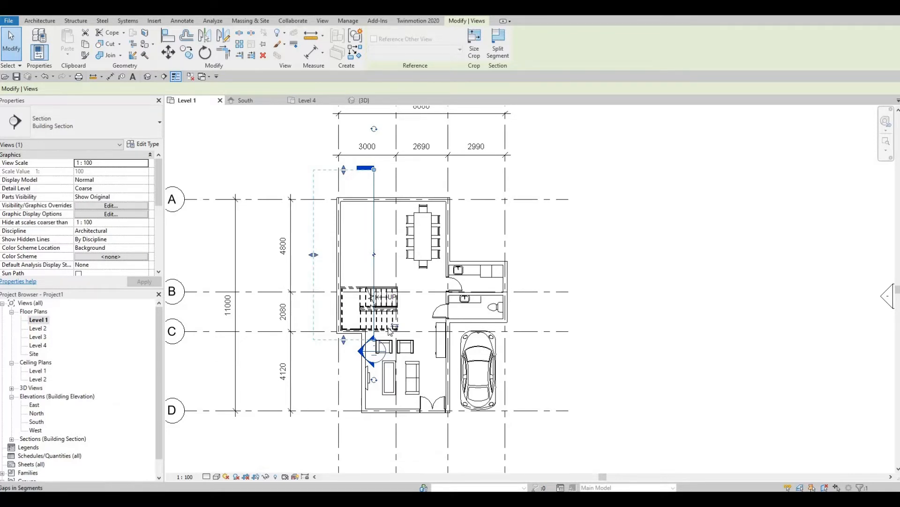
pyautogui.scroll(3, 396, 325)
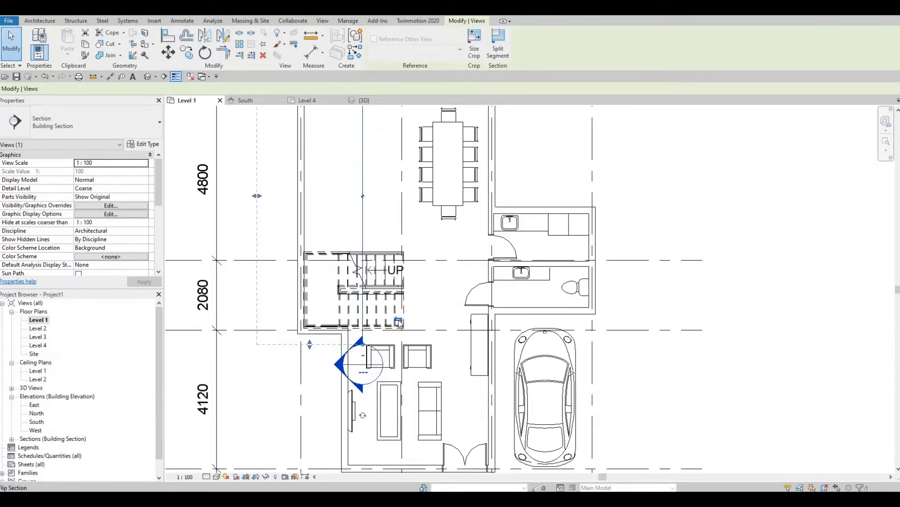
pyautogui.click(399, 323)
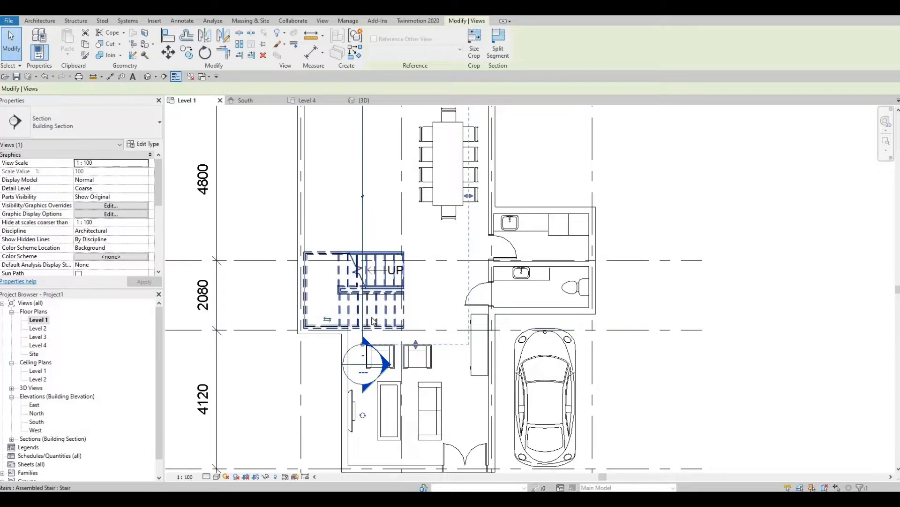
pyautogui.click(328, 319)
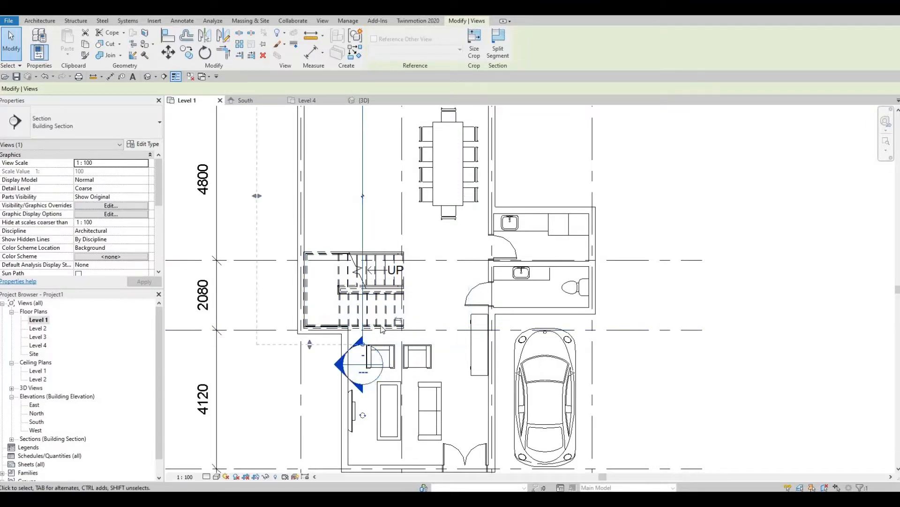
# Pull the section's far clip boundary in close to the outer face of the west exterior wall.
pyautogui.scroll(-2, 381, 329)
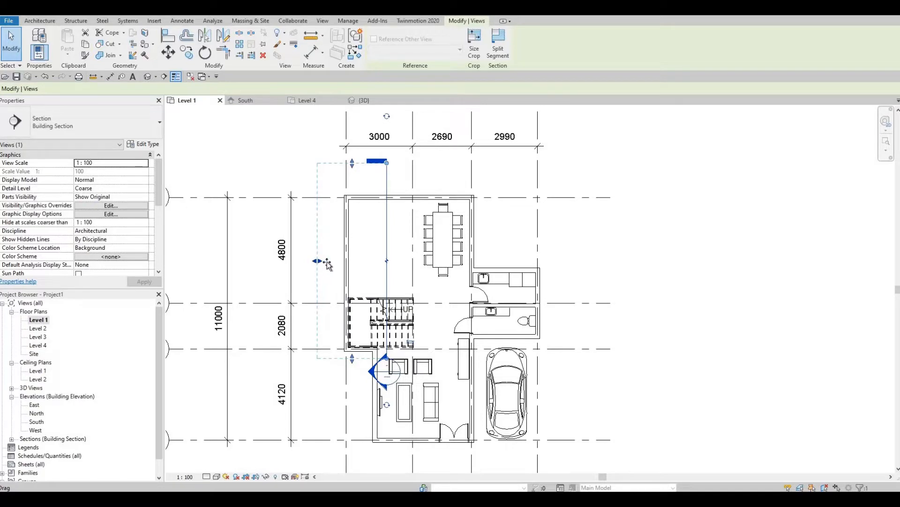
pyautogui.moveTo(328, 263); pyautogui.dragTo(346, 260)
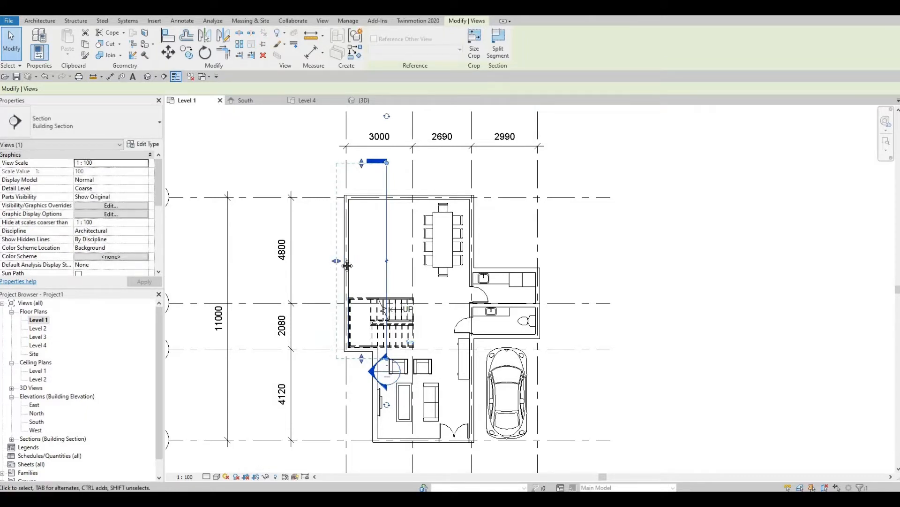
pyautogui.scroll(-1, 345, 268)
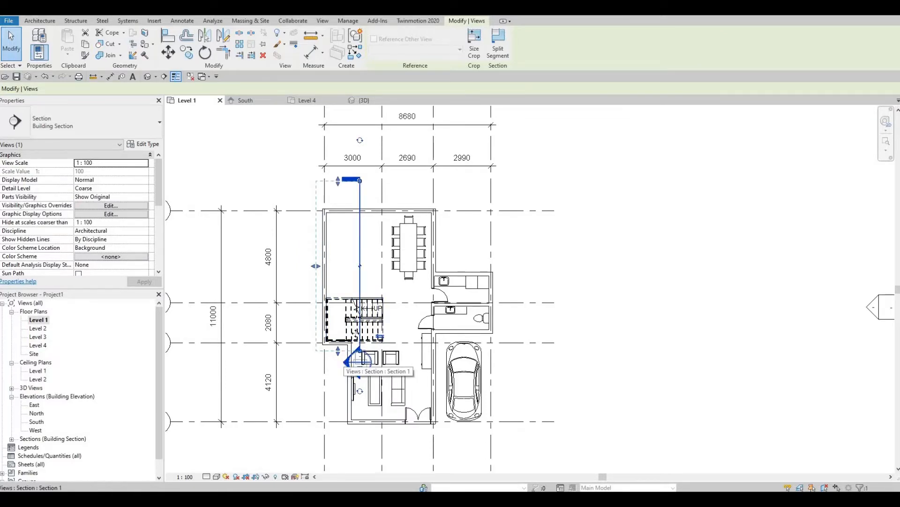
pyautogui.scroll(2, 333, 277)
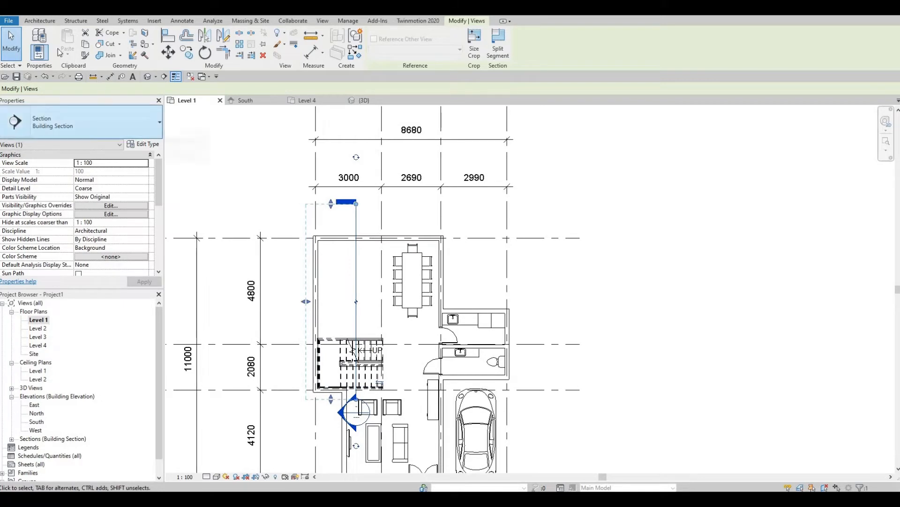
# Create an in-place model component in the Generic Models category with the name Generic Models 1.
pyautogui.click(38, 20)
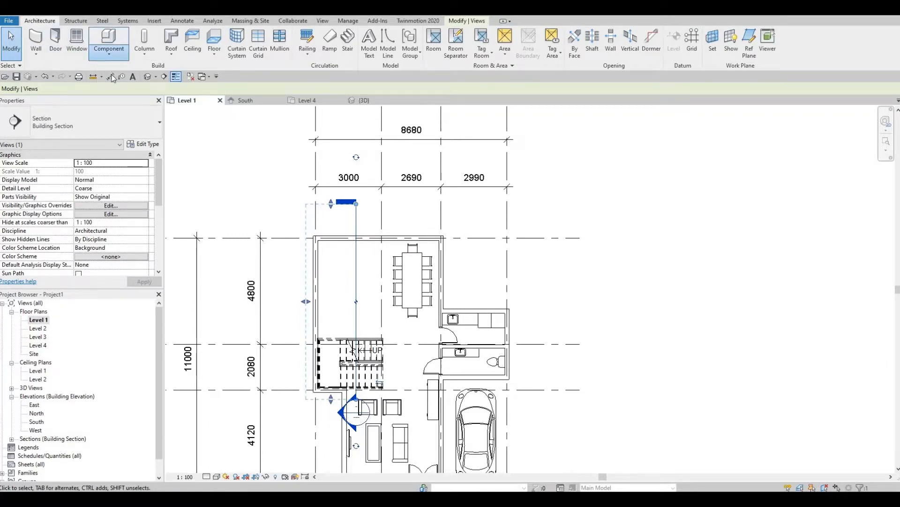
pyautogui.click(99, 55)
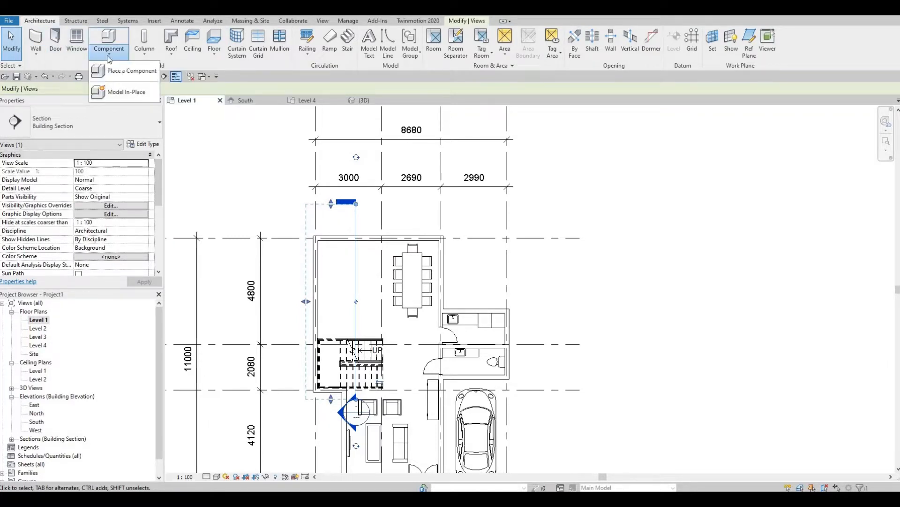
pyautogui.click(128, 93)
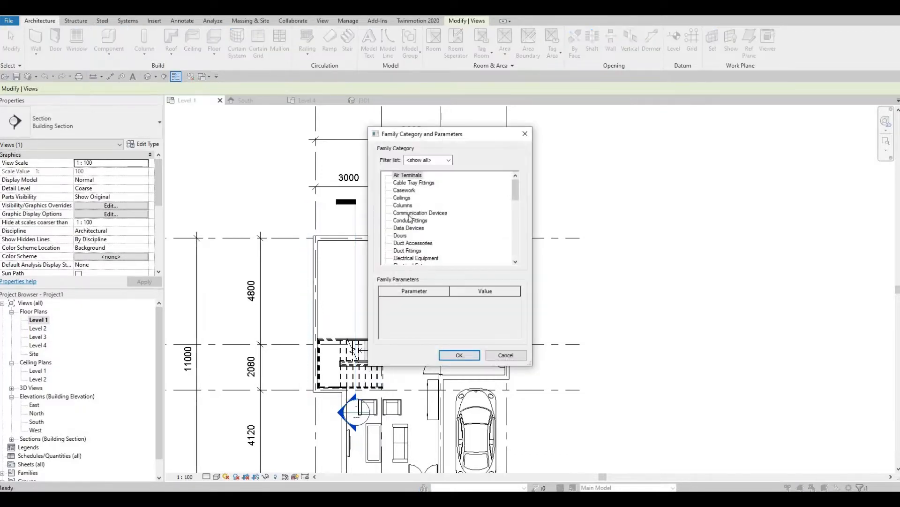
pyautogui.scroll(-3, 412, 229)
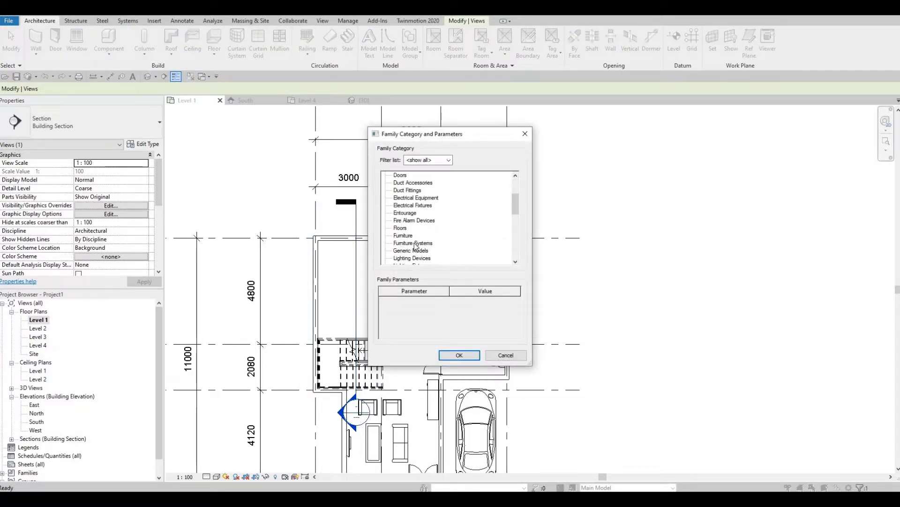
pyautogui.scroll(-2, 415, 220)
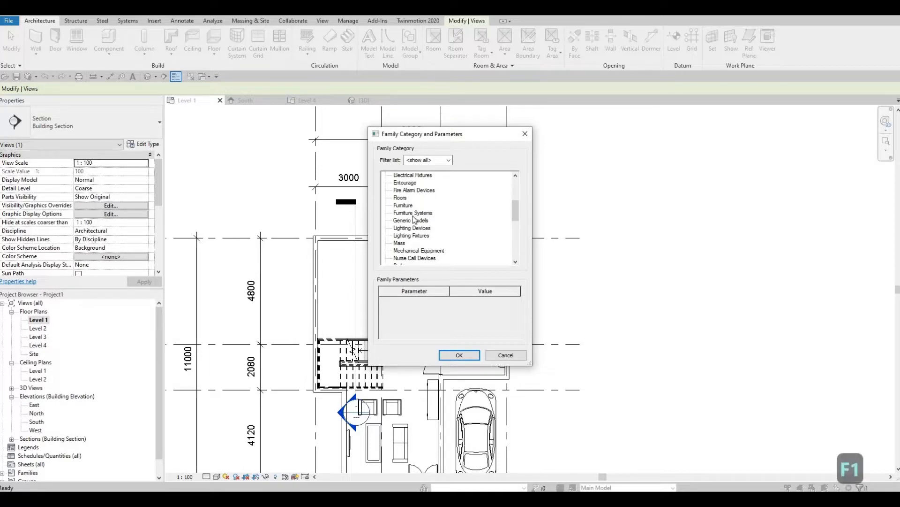
pyautogui.click(411, 220)
pyautogui.click(460, 356)
pyautogui.click(451, 268)
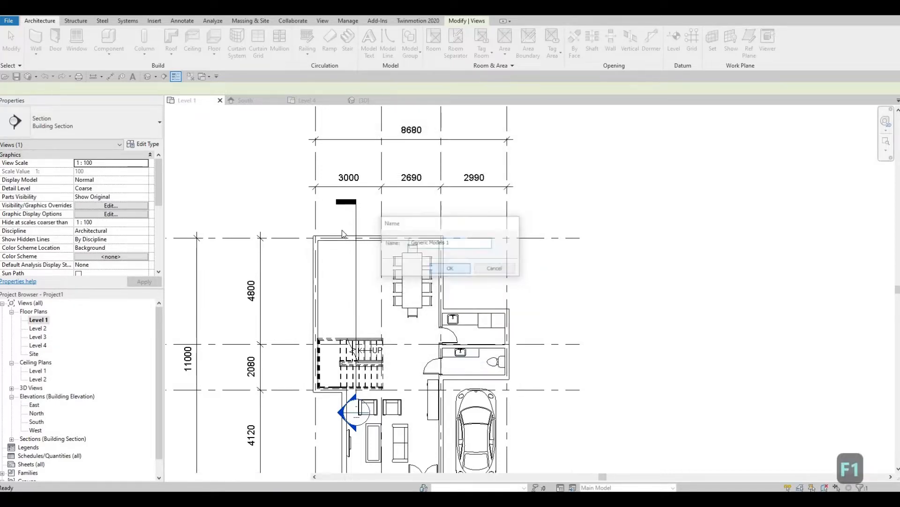
# Sketch an extrusion rectangle about 796 by 3100 mm in the room's upper-left inside corner, along the west wall.
pyautogui.scroll(2, 342, 240)
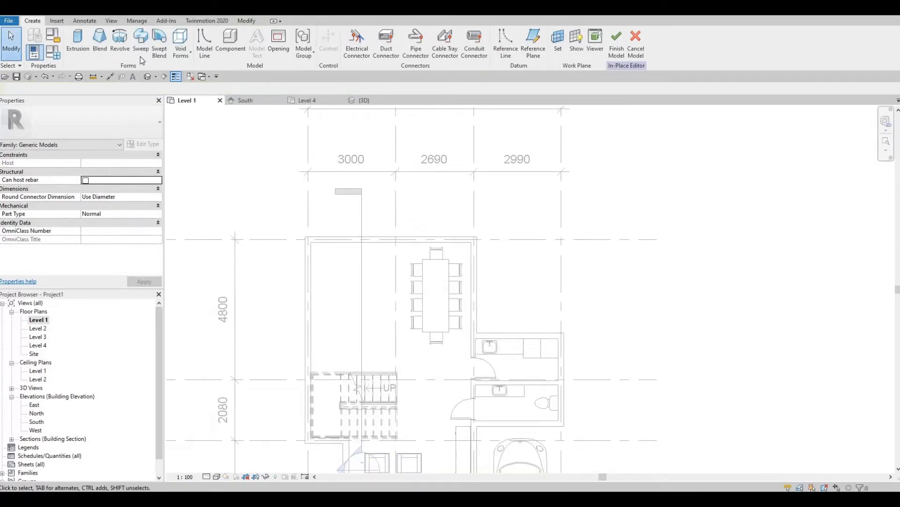
pyautogui.click(78, 40)
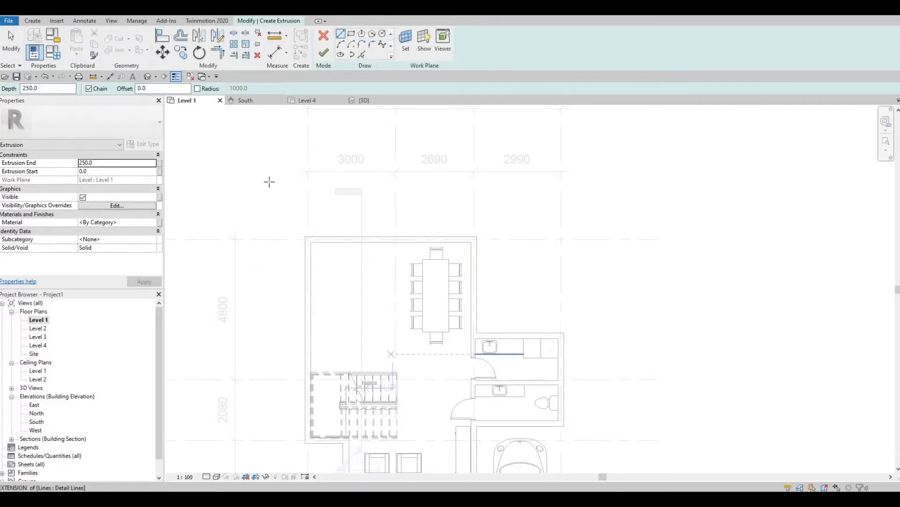
pyautogui.click(354, 35)
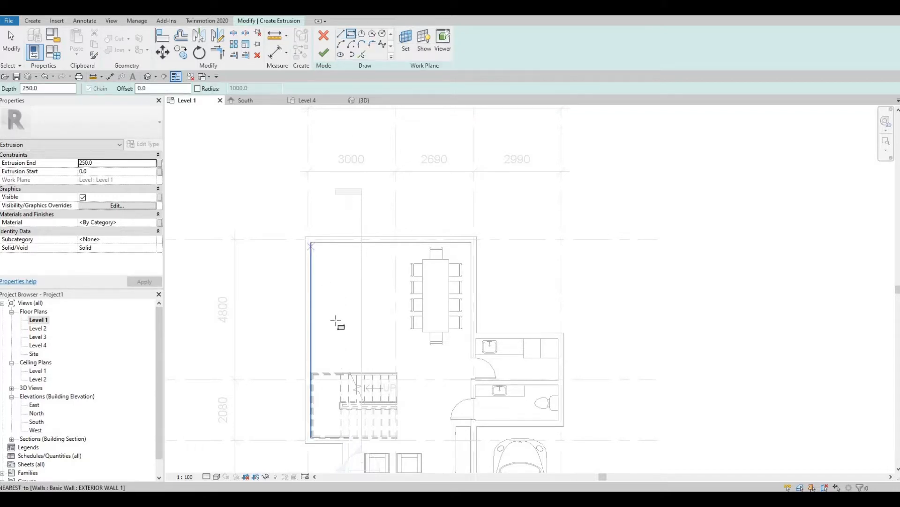
pyautogui.click(311, 242)
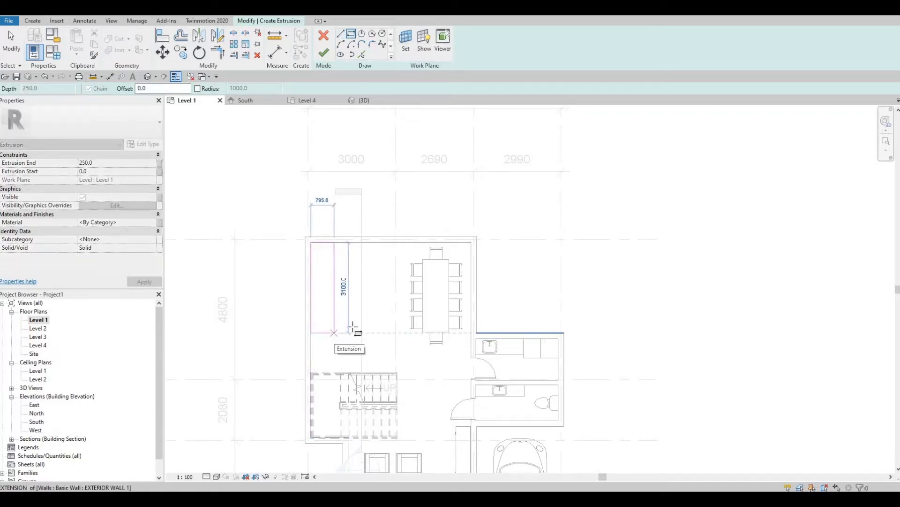
pyautogui.click(353, 327)
pyautogui.press('Escape')
pyautogui.press('Escape')
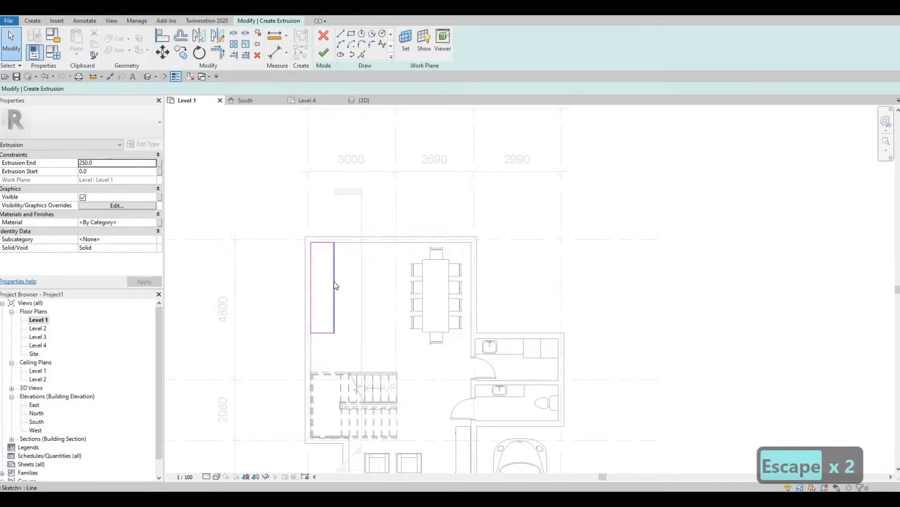
# Set the extrusion rectangle's width from the west wall to 650 mm.
pyautogui.click(334, 282)
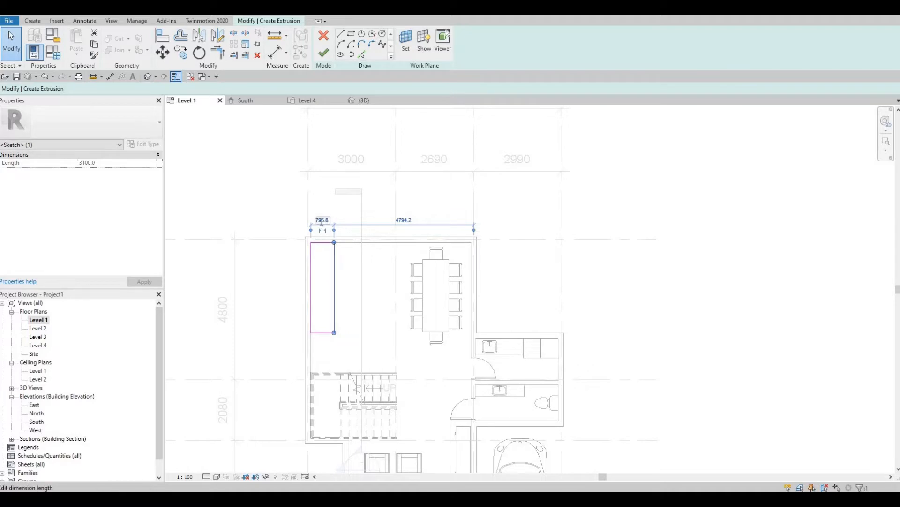
pyautogui.click(322, 220)
pyautogui.write('650')
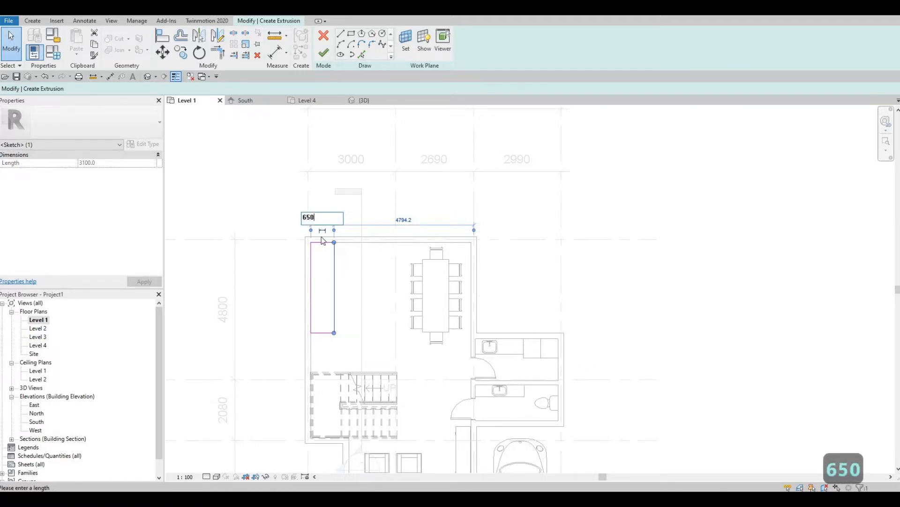
pyautogui.press('Return')
pyautogui.press('Escape')
# Shorten the rectangle by moving its lower edge up, and finish the sketch as a 250 mm extrusion.
pyautogui.scroll(2, 323, 248)
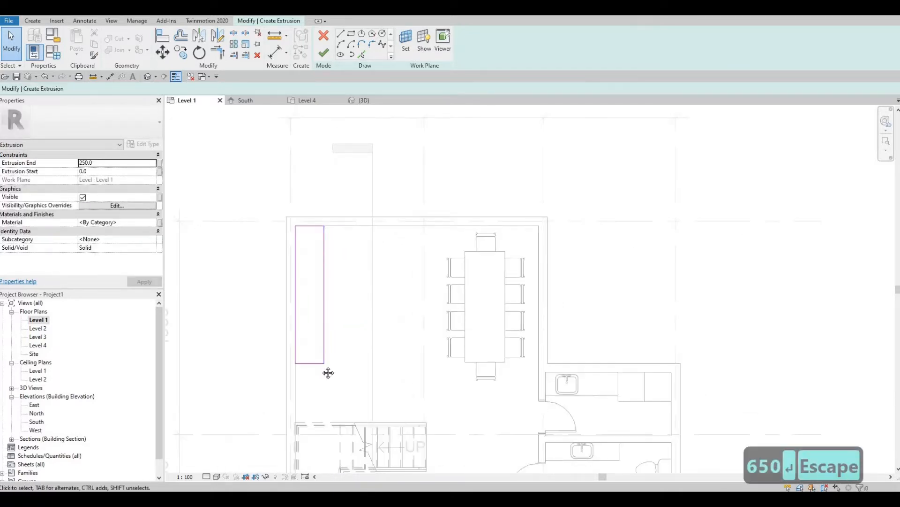
pyautogui.moveTo(331, 352); pyautogui.dragTo(327, 327, button='middle')
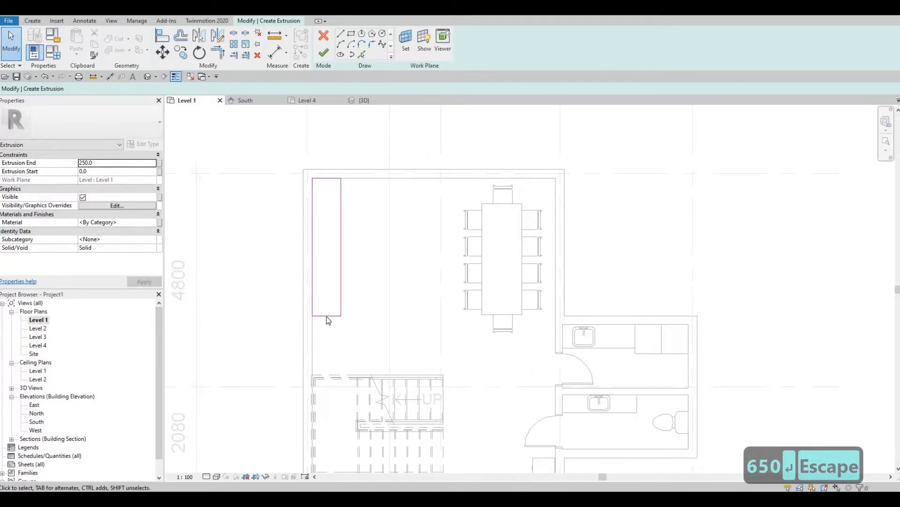
pyautogui.moveTo(326, 315)
pyautogui.mouseDown()
pyautogui.moveTo(330, 369)
pyautogui.moveTo(316, 374)
pyautogui.mouseUp()
pyautogui.moveTo(330, 341)
pyautogui.mouseDown()
pyautogui.moveTo(331, 318)
pyautogui.moveTo(326, 326)
pyautogui.mouseUp()
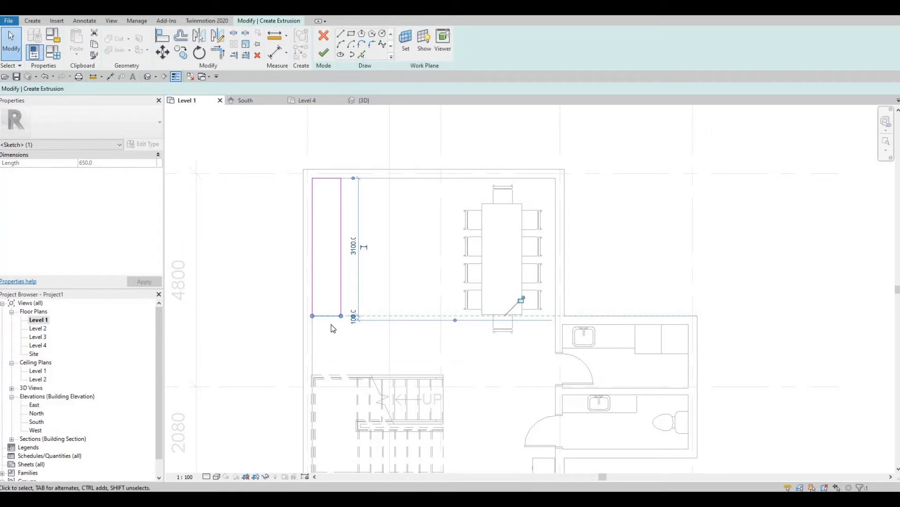
pyautogui.moveTo(329, 305); pyautogui.dragTo(328, 292)
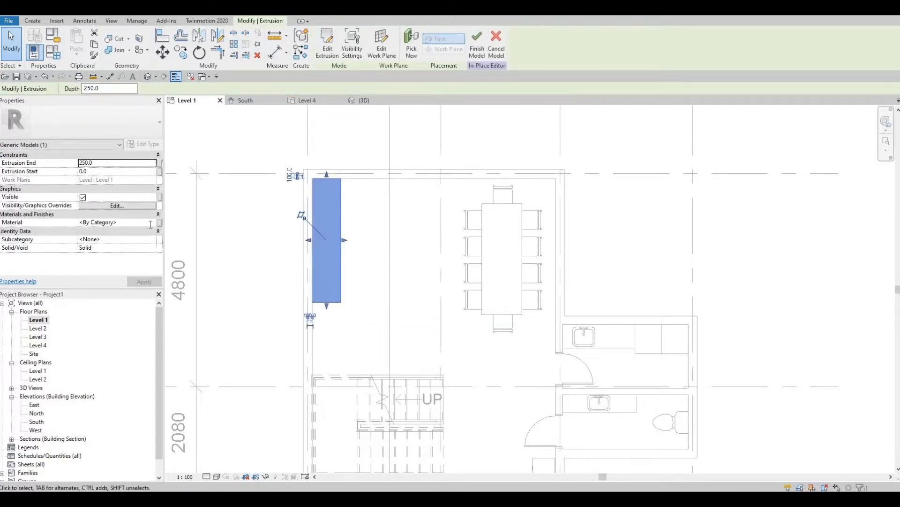
# Assign the Ash material from the AEC Materials Wood library to the extrusion along the west wall.
pyautogui.click(150, 224)
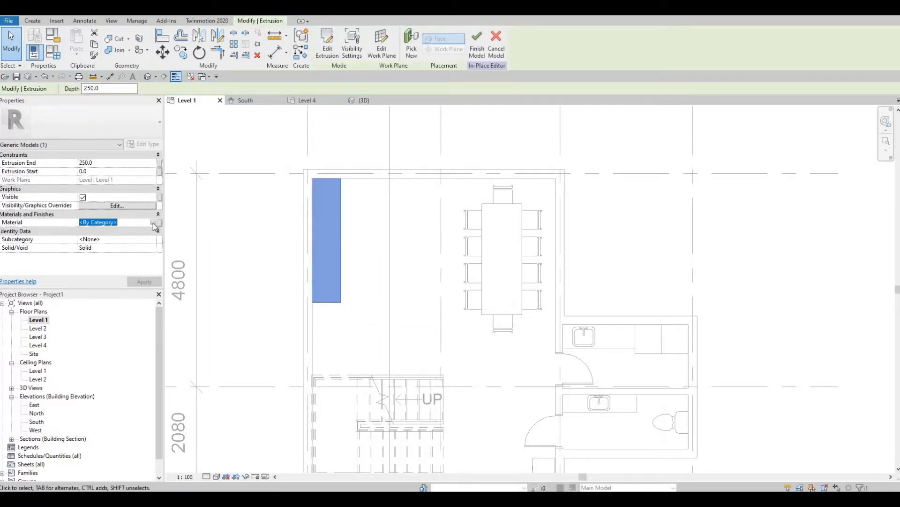
pyautogui.click(153, 223)
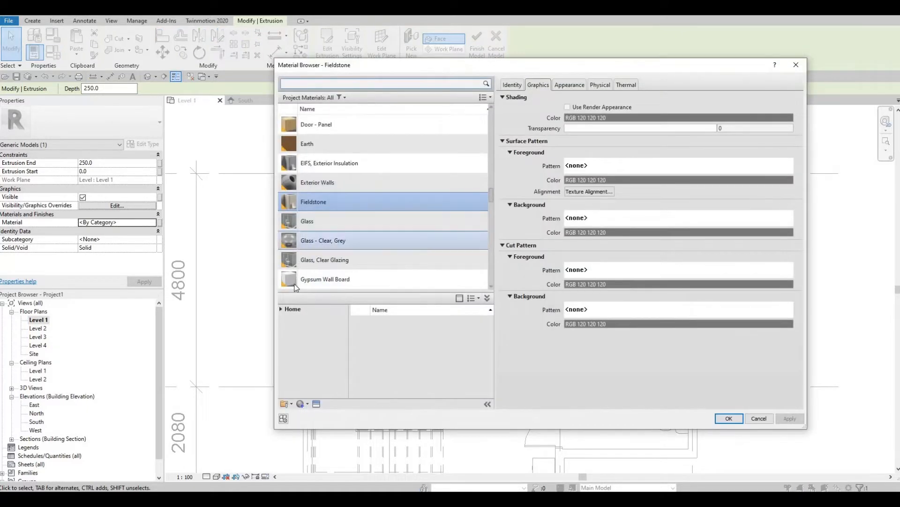
pyautogui.click(281, 309)
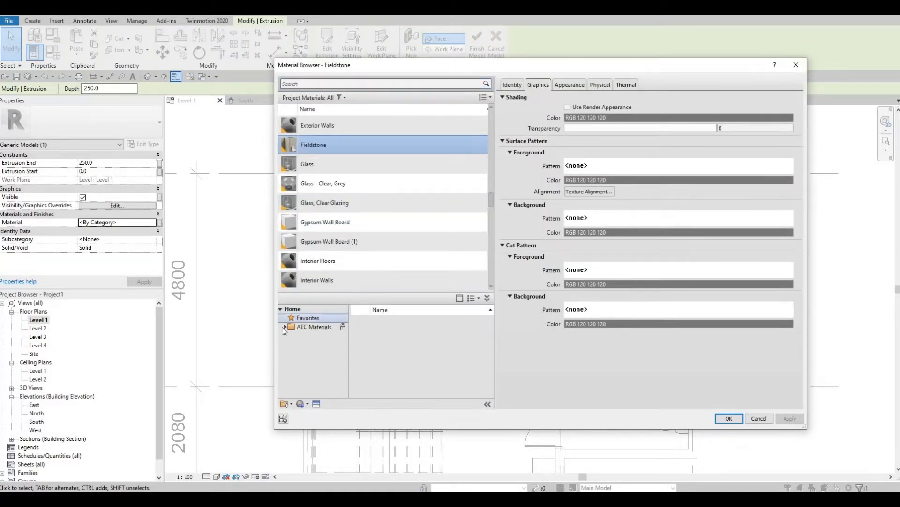
pyautogui.click(291, 326)
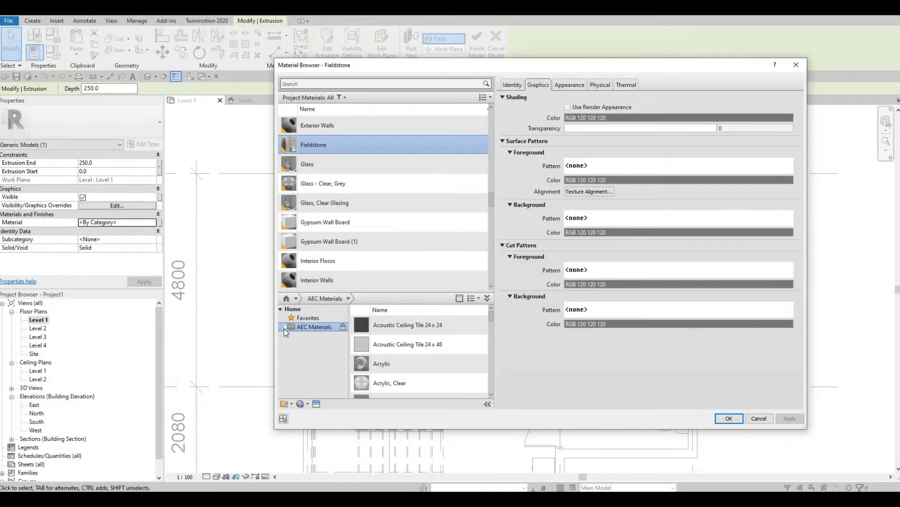
pyautogui.click(284, 328)
pyautogui.scroll(-5, 305, 370)
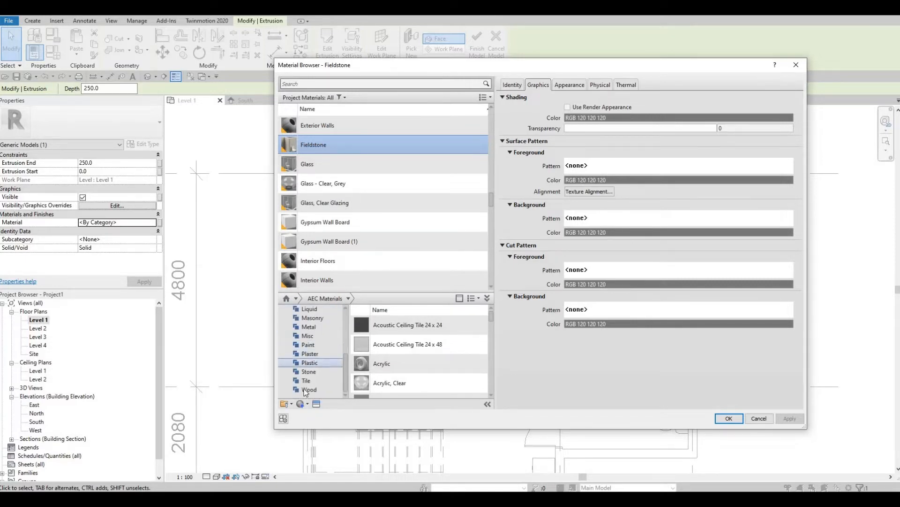
pyautogui.click(308, 390)
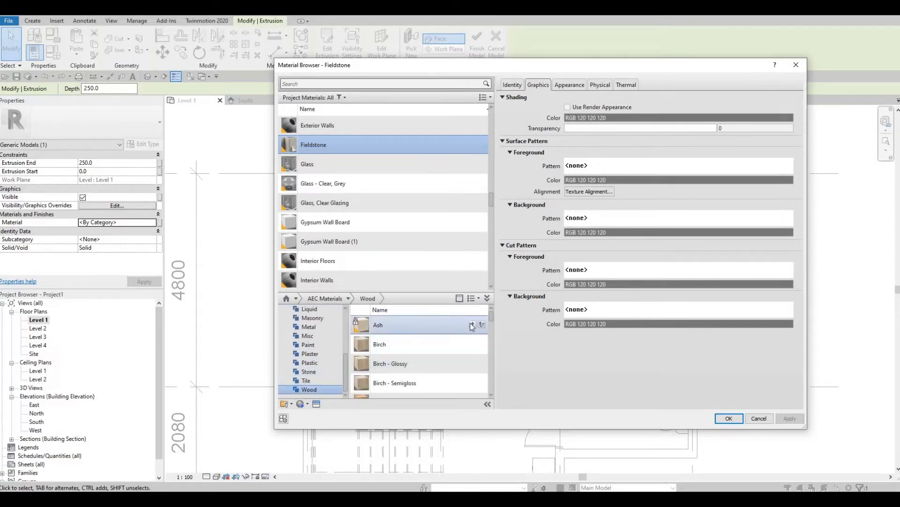
pyautogui.click(473, 324)
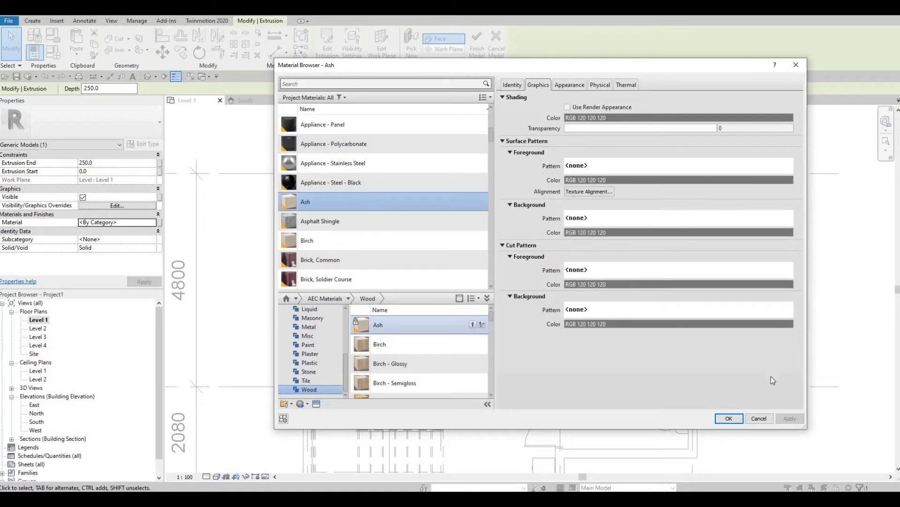
pyautogui.click(723, 418)
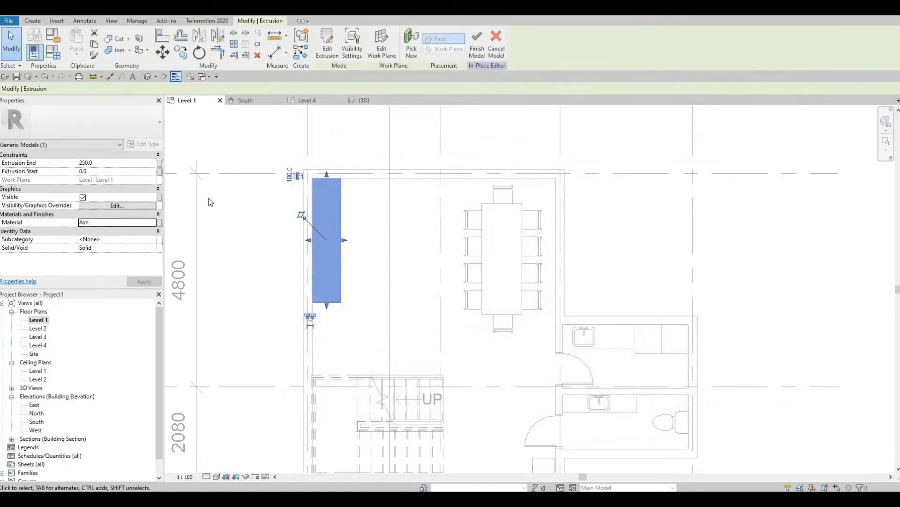
# Set the extrusion's end to 900 mm and view the block in the 3D view.
pyautogui.click(101, 171)
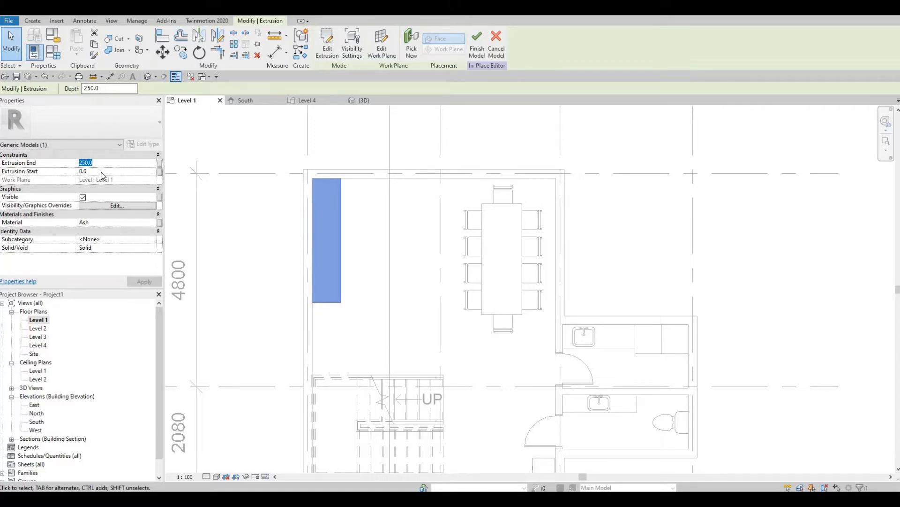
pyautogui.write('900')
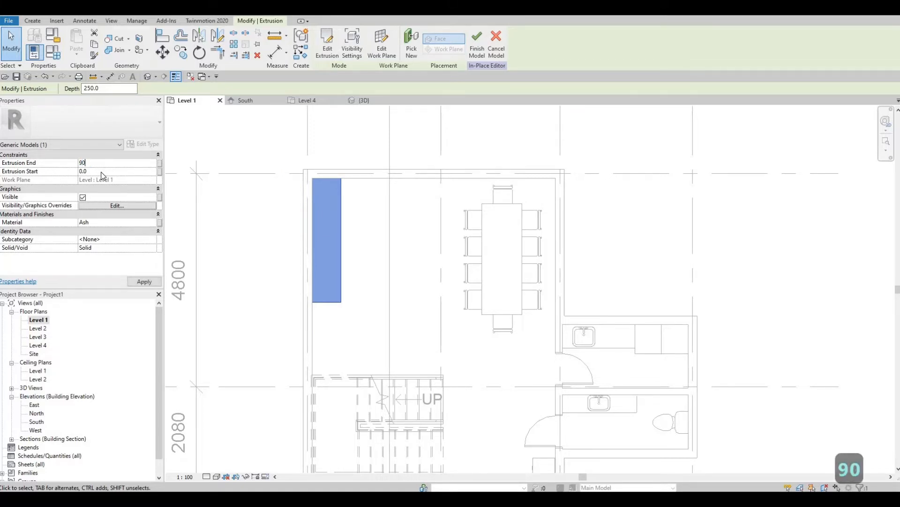
pyautogui.click(143, 281)
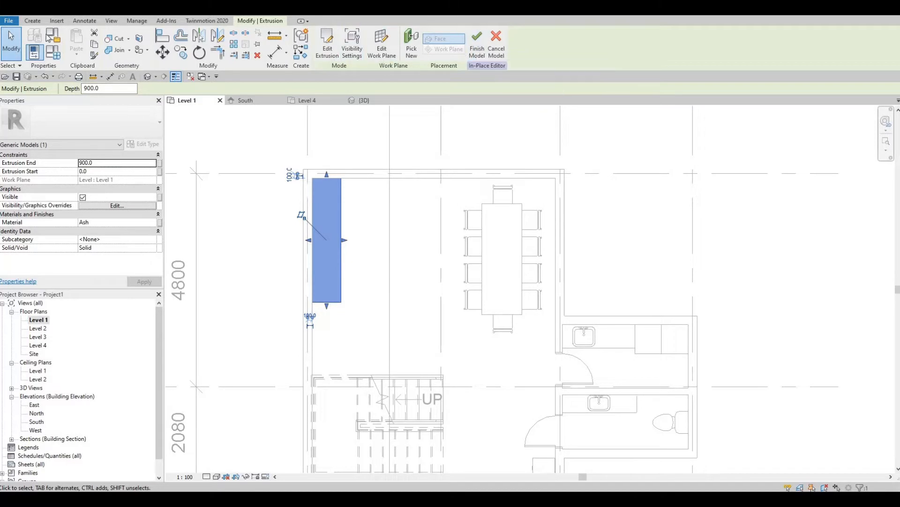
pyautogui.click(148, 77)
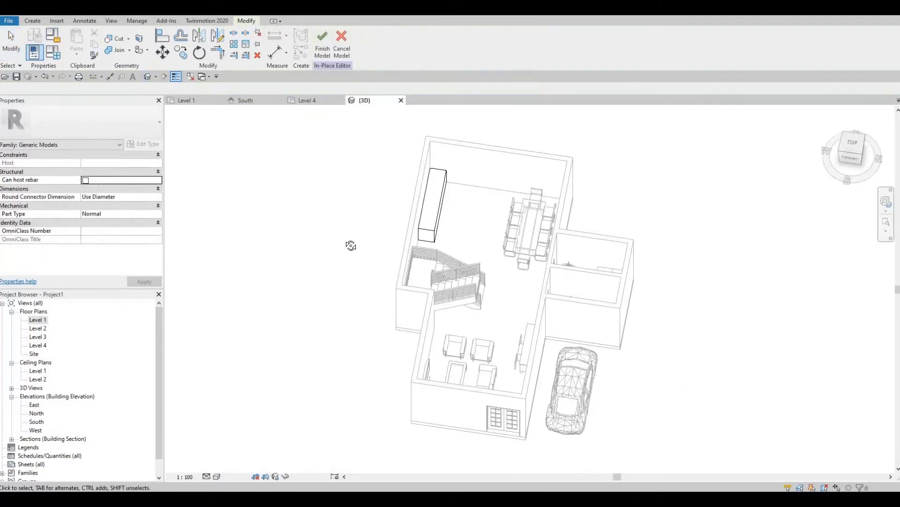
pyautogui.moveTo(501, 181); pyautogui.dragTo(424, 221, button='middle')
pyautogui.scroll(3, 421, 253)
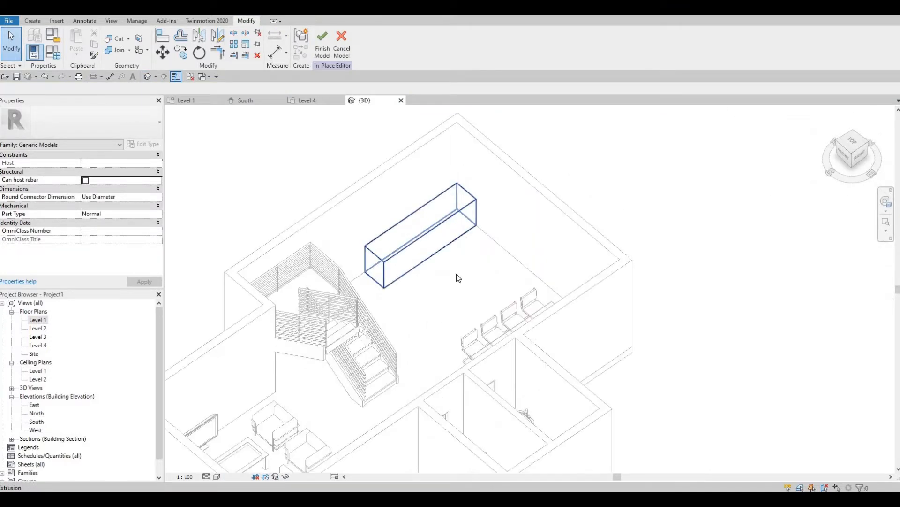
pyautogui.keyDown('shift'); pyautogui.moveTo(457, 274); pyautogui.dragTo(438, 273, button='middle'); pyautogui.keyUp('shift')
pyautogui.scroll(2, 435, 271)
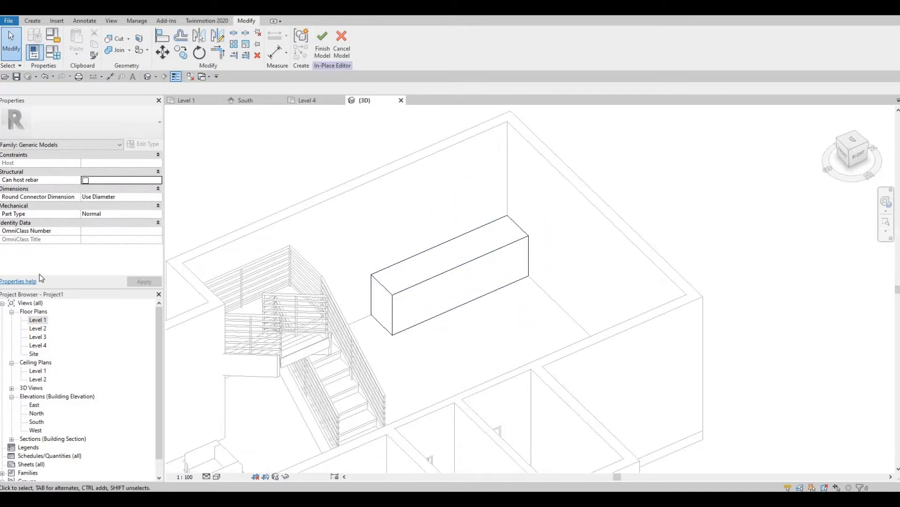
# Start a second extrusion on Level 1 with the Granite, Cut, Polished material from the AEC Materials Stone library.
pyautogui.doubleClick(37, 320)
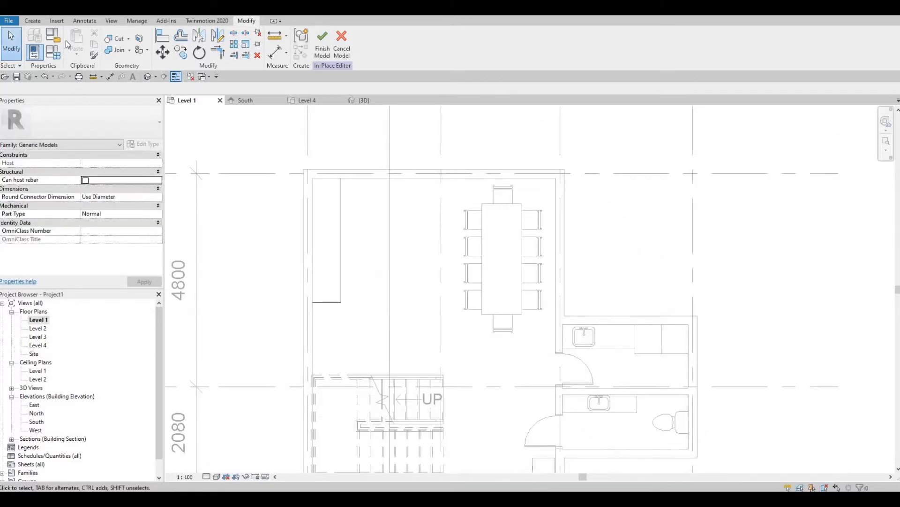
pyautogui.click(33, 21)
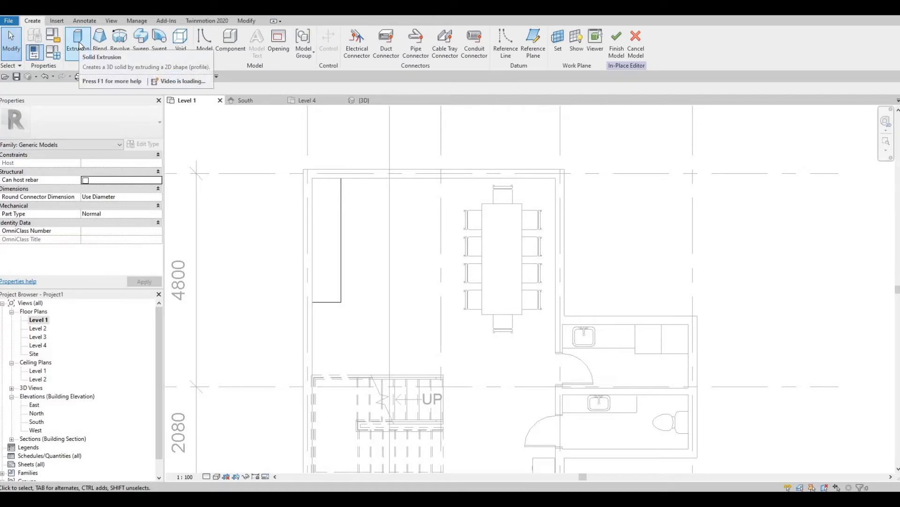
pyautogui.click(81, 46)
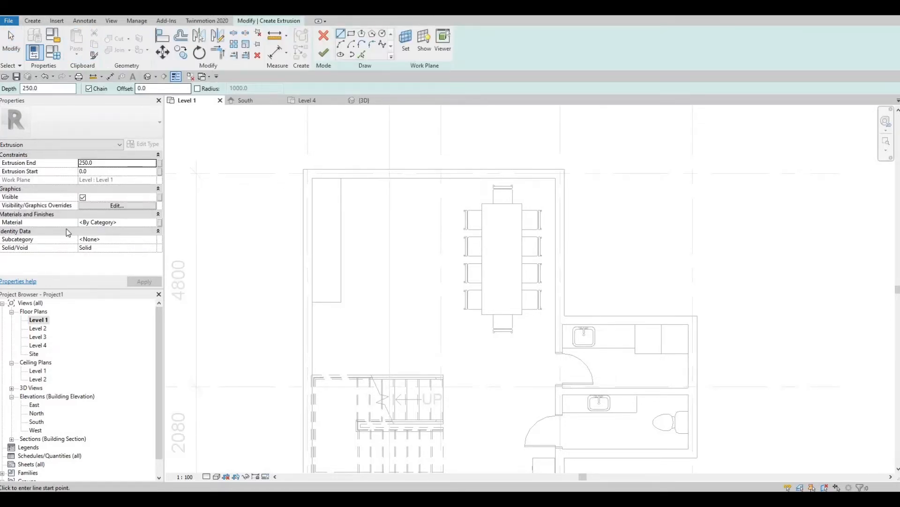
pyautogui.click(151, 223)
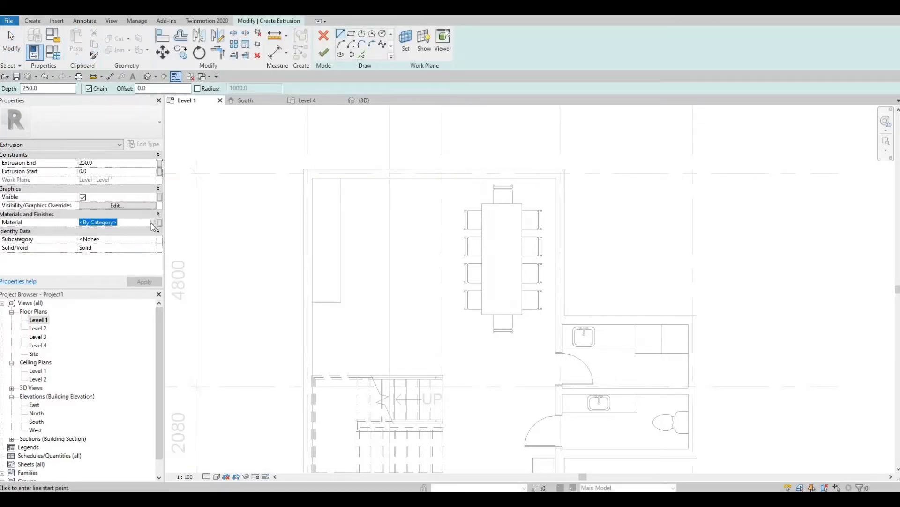
pyautogui.click(153, 223)
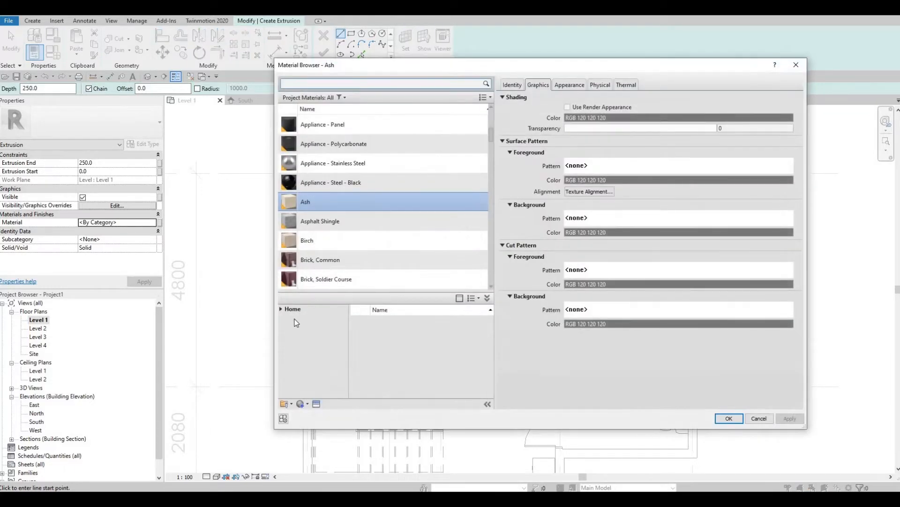
pyautogui.click(281, 309)
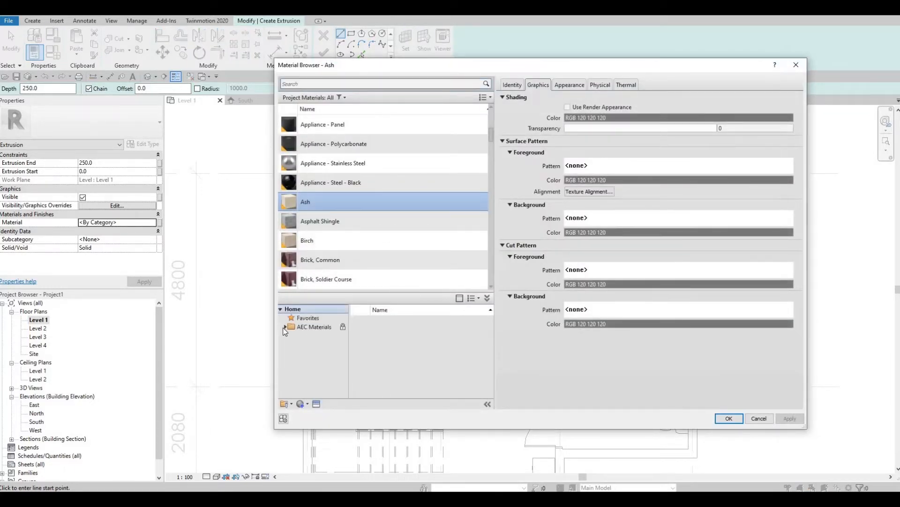
pyautogui.click(283, 326)
pyautogui.scroll(-1, 306, 389)
pyautogui.scroll(-3, 305, 392)
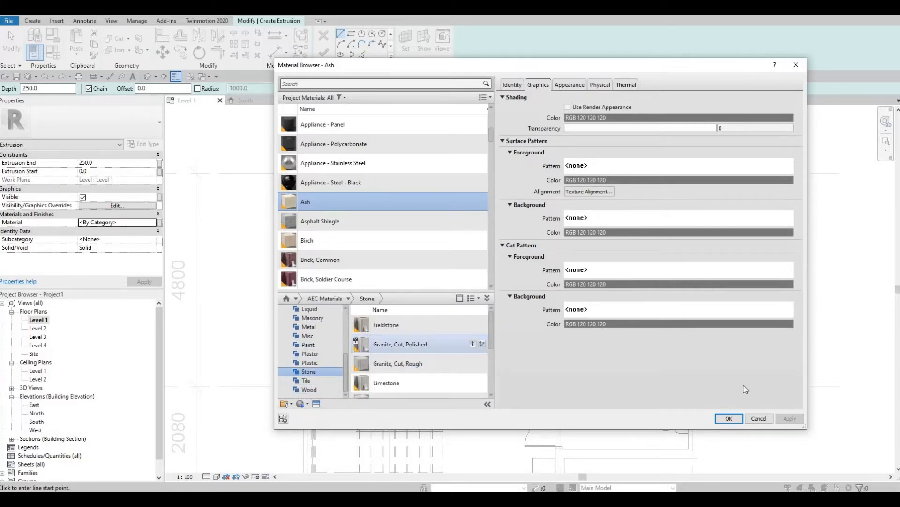
pyautogui.click(729, 418)
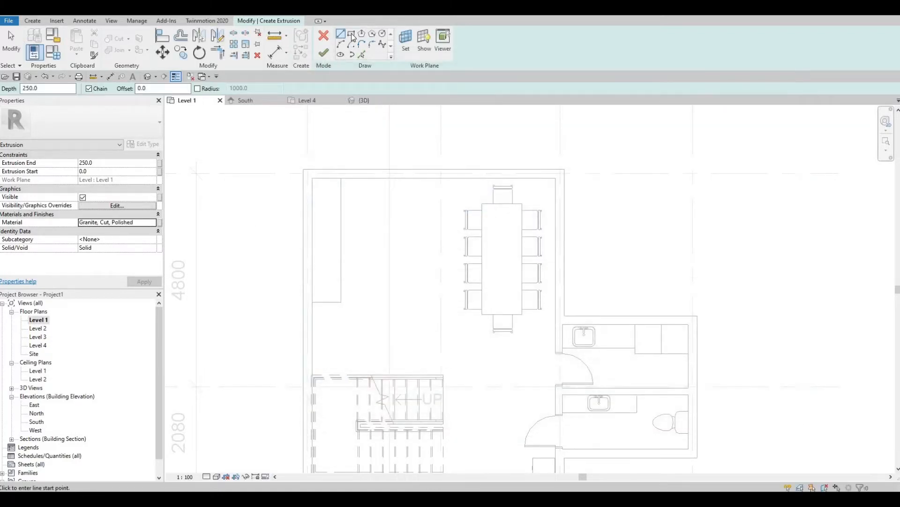
# Sketch a 650 by 2800 mm rectangle over the wooden block's outline, from the wall corner to its opposite corner.
pyautogui.click(352, 35)
pyautogui.click(311, 184)
pyautogui.scroll(2, 312, 183)
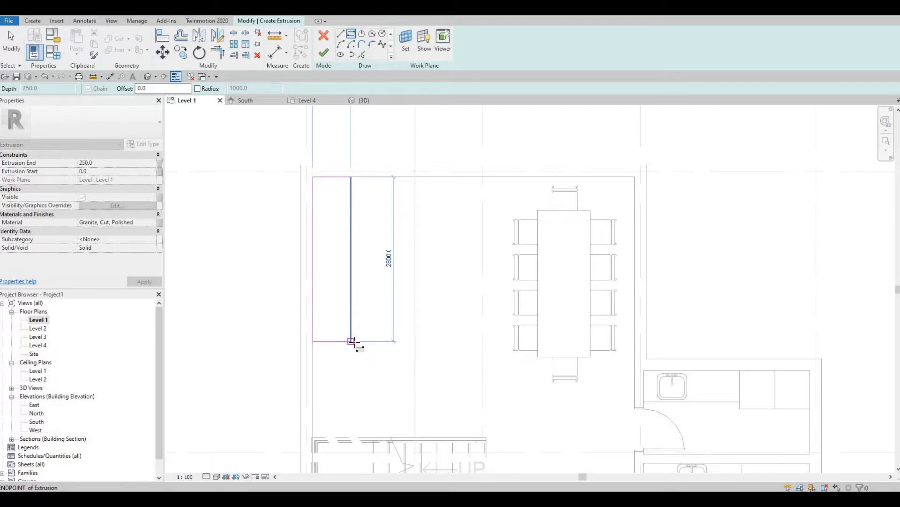
pyautogui.click(355, 341)
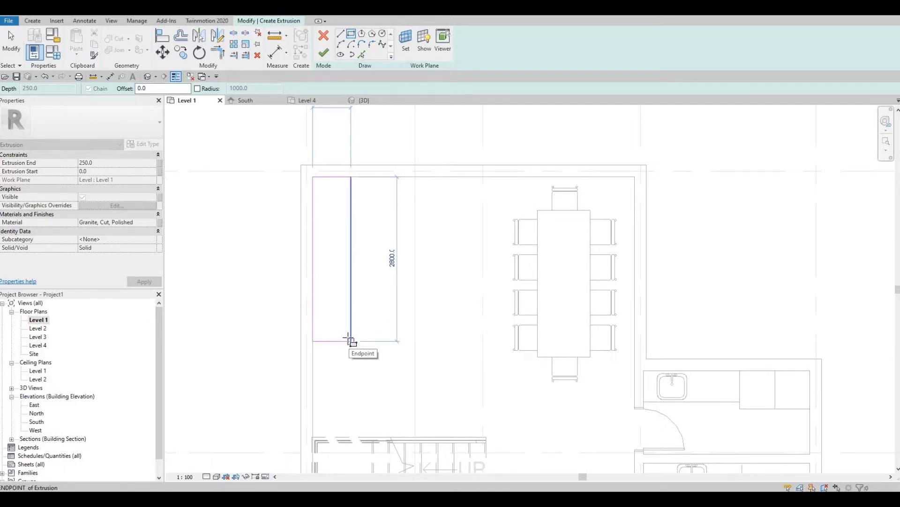
pyautogui.press('F1')
pyautogui.press('F1')
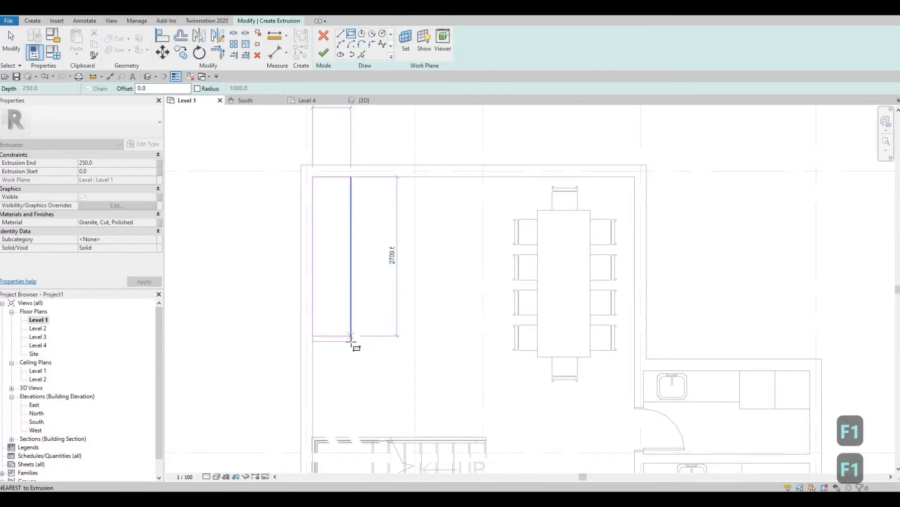
pyautogui.click(352, 341)
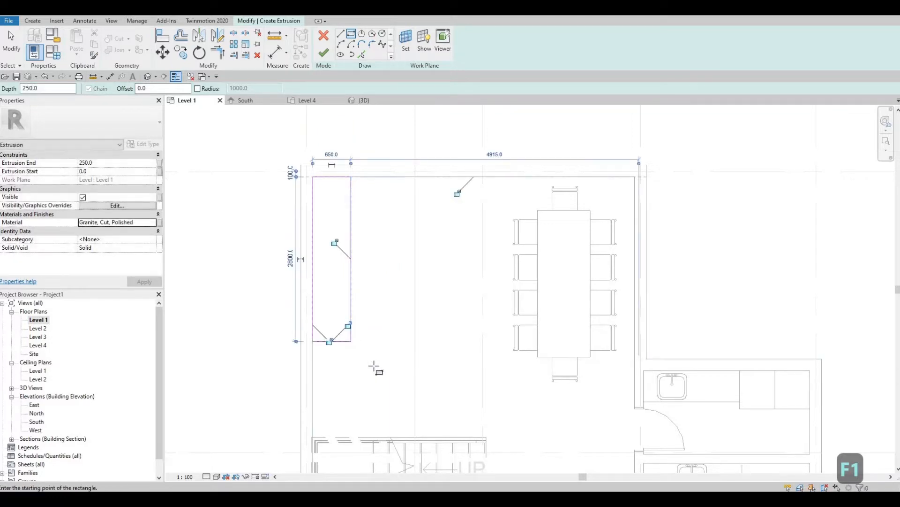
pyautogui.press('Escape')
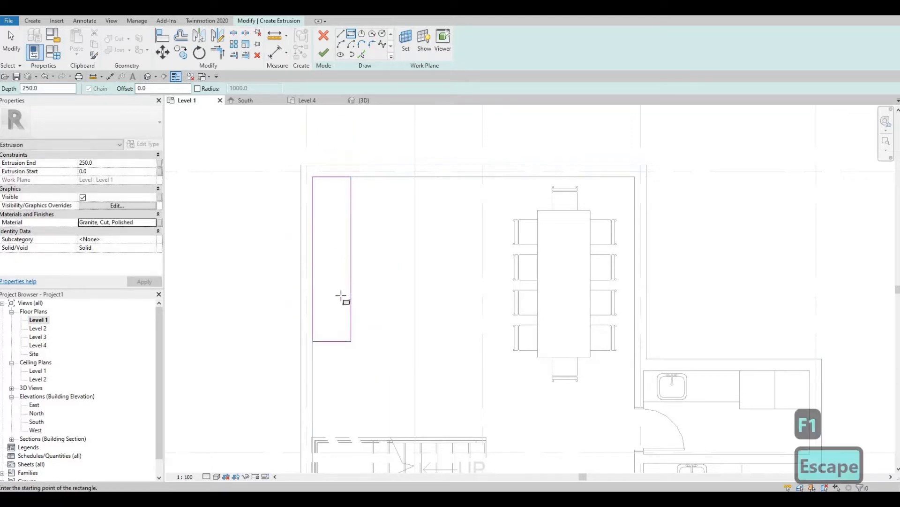
# Set the granite extrusion's start to 900 mm and end to 925 mm, and finish the sketch.
pyautogui.click(104, 172)
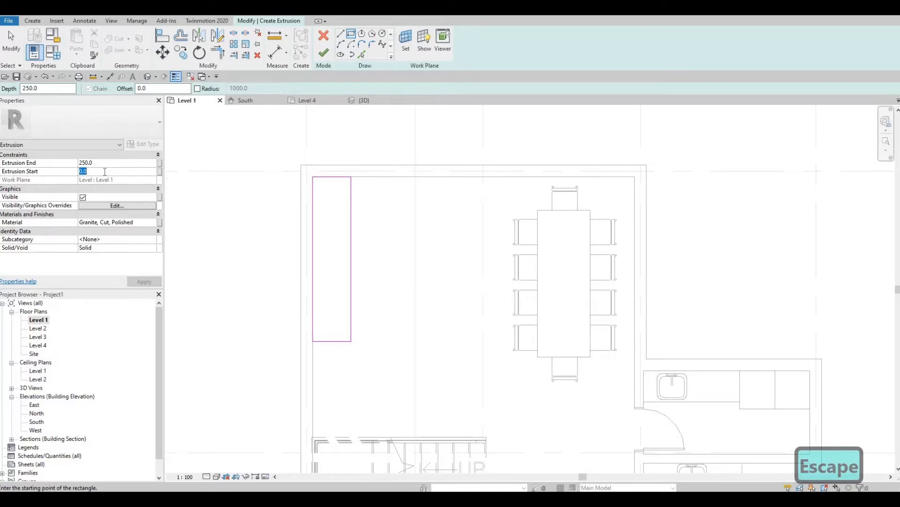
pyautogui.write('900')
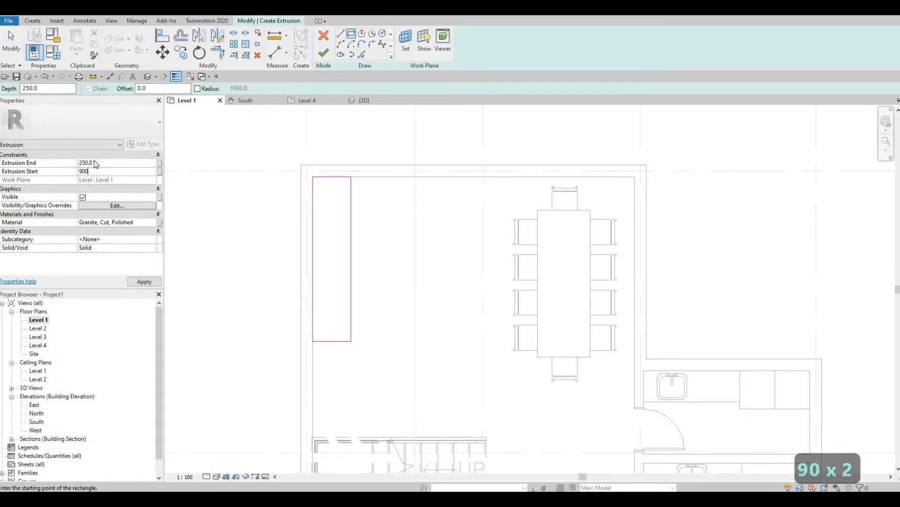
pyautogui.click(95, 162)
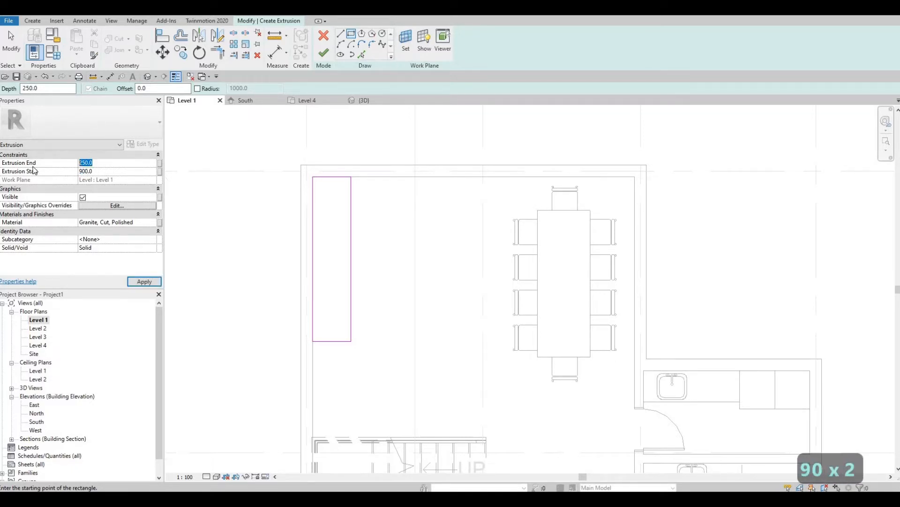
pyautogui.write('925')
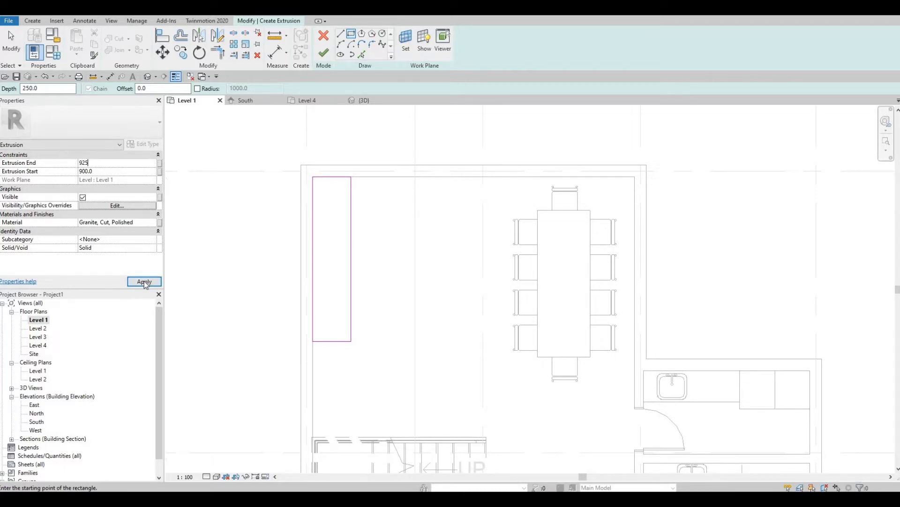
pyautogui.click(323, 53)
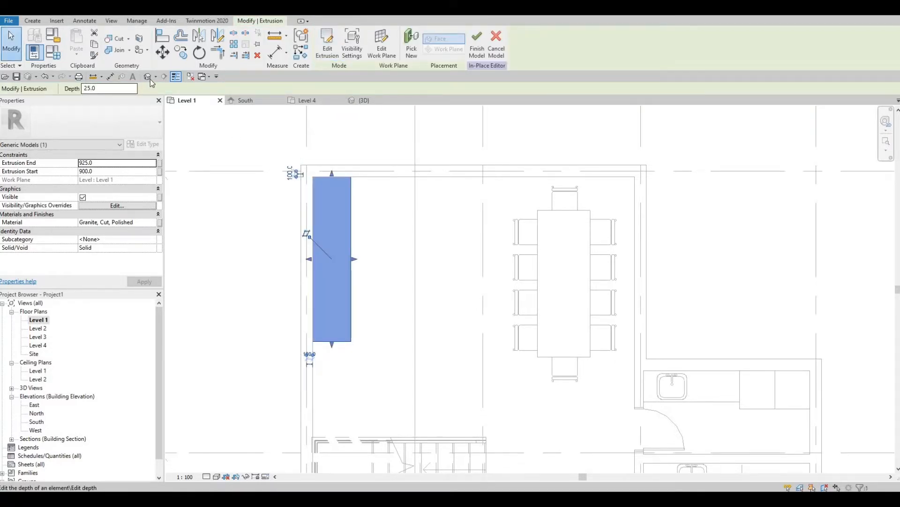
# Inspect the granite slab on top of the wooden block in the 3D view and finish the in-place model.
pyautogui.keyDown('shift'); pyautogui.moveTo(190, 209); pyautogui.dragTo(281, 235, button='middle'); pyautogui.keyUp('shift')
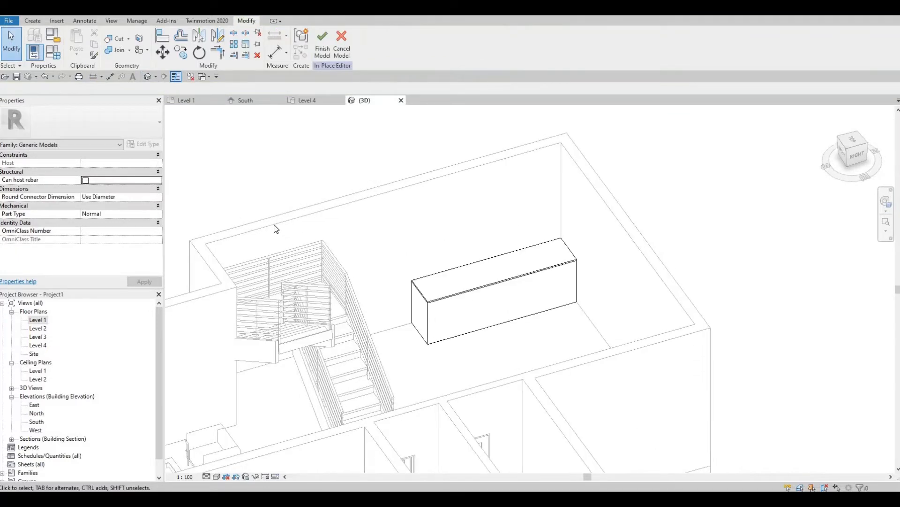
pyautogui.moveTo(554, 291); pyautogui.dragTo(340, 236, button='middle')
pyautogui.scroll(3, 368, 223)
pyautogui.scroll(-2, 362, 221)
pyautogui.scroll(1, 361, 223)
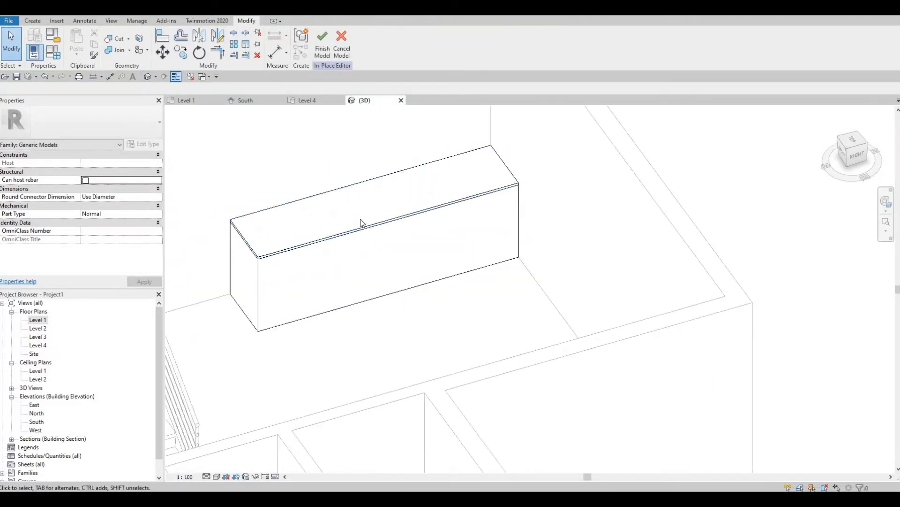
pyautogui.click(324, 47)
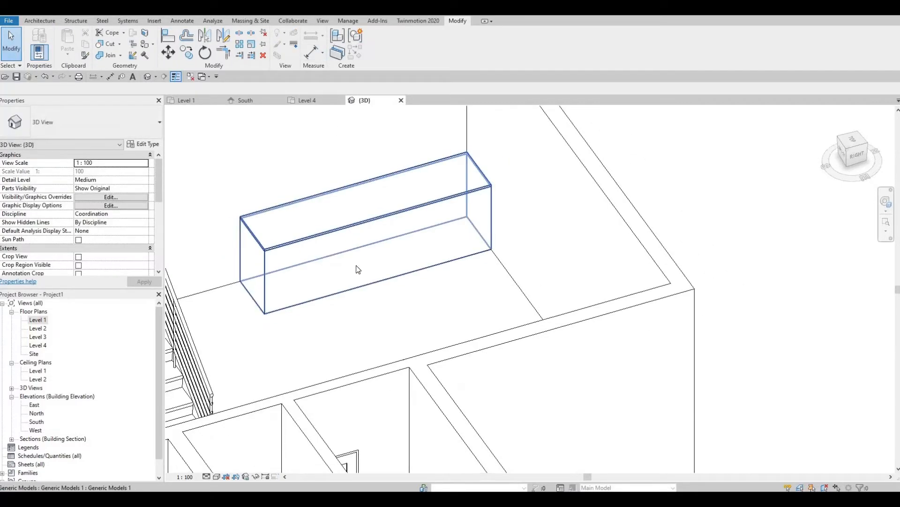
# Check the finished counter in the 3D view and return to the Level 1 floor plan.
pyautogui.keyDown('shift'); pyautogui.moveTo(342, 275); pyautogui.dragTo(266, 268, button='middle'); pyautogui.keyUp('shift')
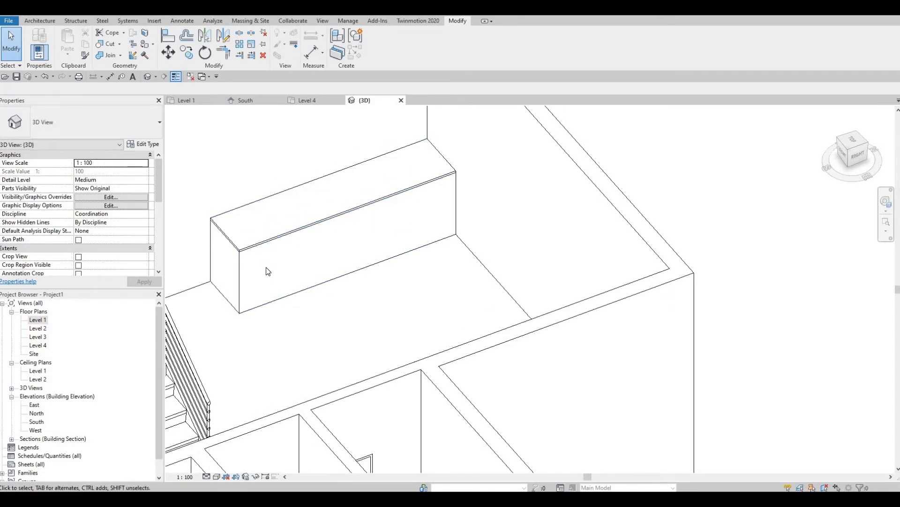
pyautogui.press('F1')
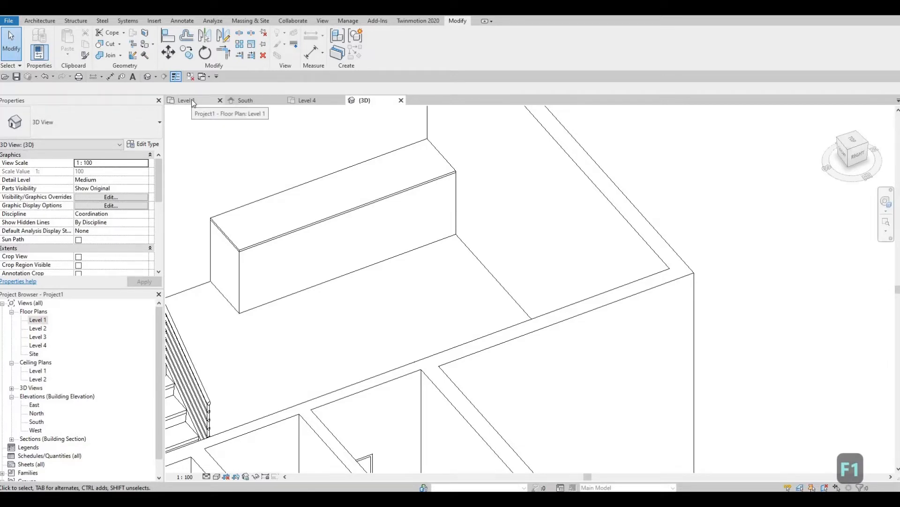
pyautogui.click(190, 101)
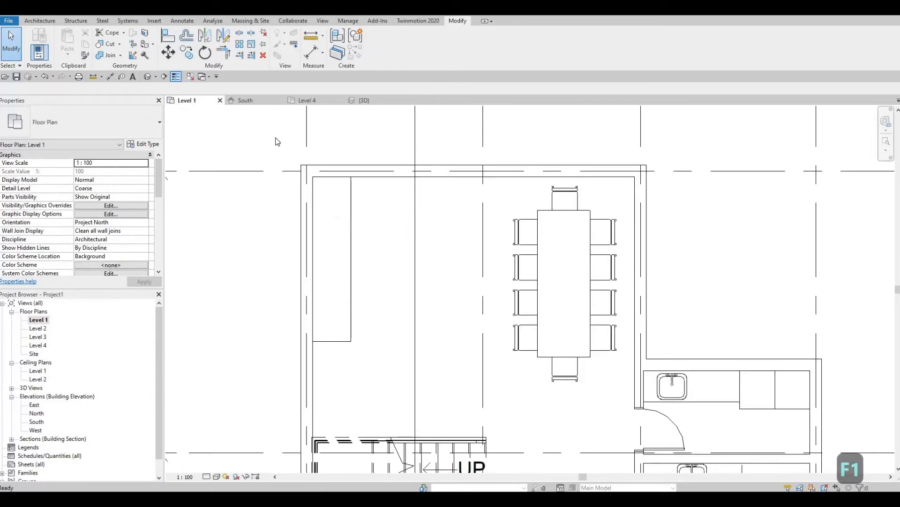
# Load the M_Refrigerator-Side-by-Side-with_Ice_and_Water_Dispenser family from the Canada library's Specialty Equipment, Domestic, Mid-Range folder.
pyautogui.click(153, 22)
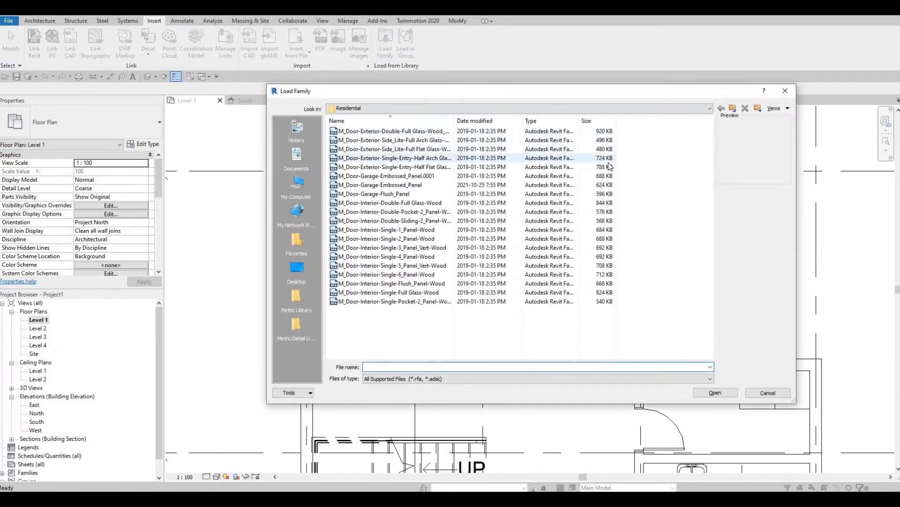
pyautogui.click(485, 108)
pyautogui.press('Up')
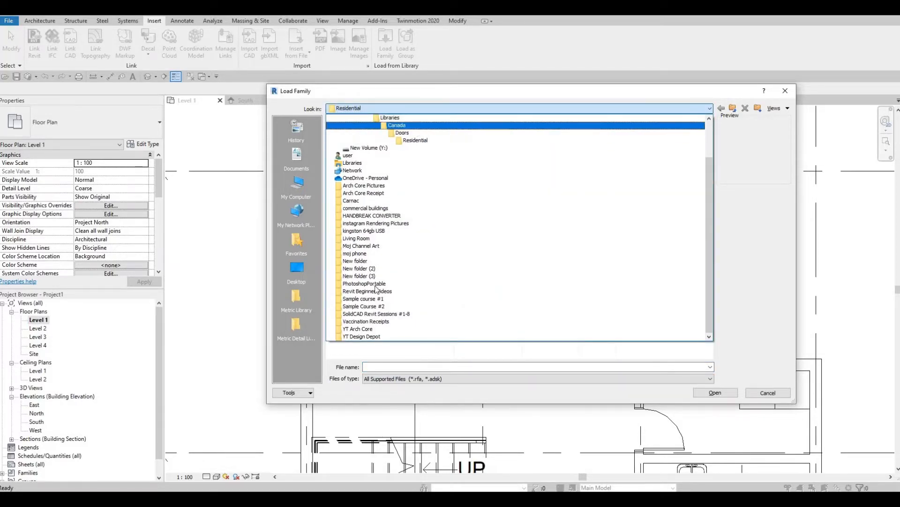
pyautogui.press('Return')
pyautogui.scroll(-1, 378, 331)
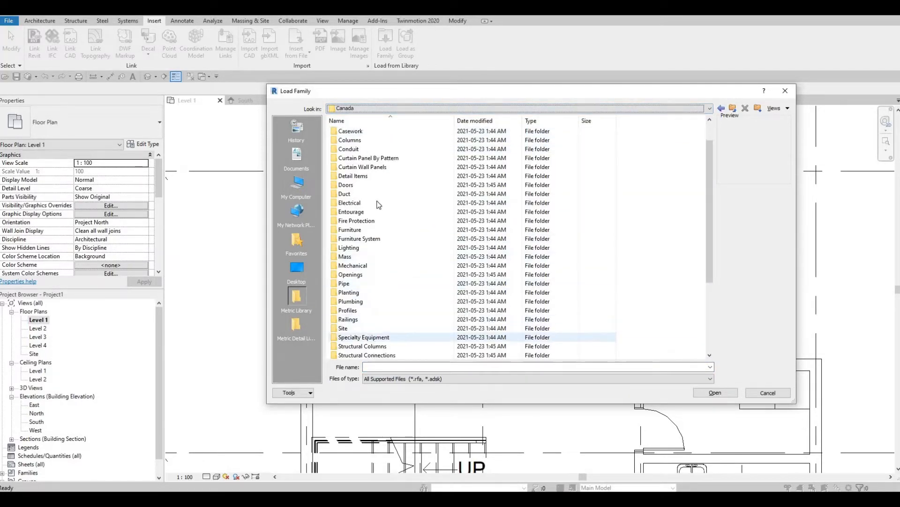
pyautogui.doubleClick(364, 336)
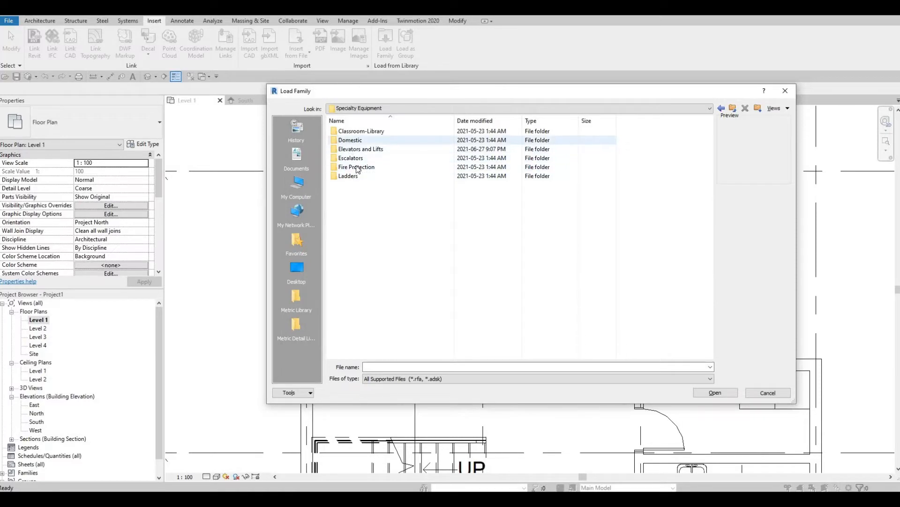
pyautogui.press('Return')
pyautogui.doubleClick(359, 140)
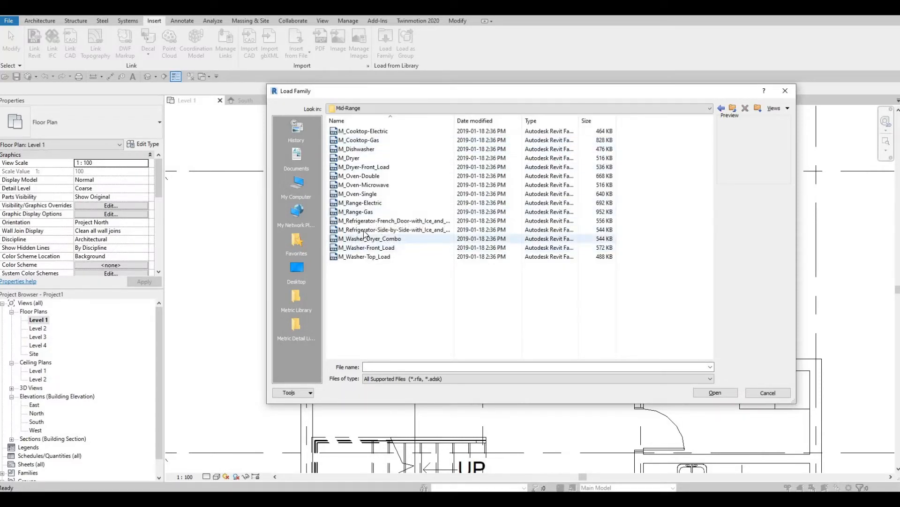
pyautogui.click(365, 230)
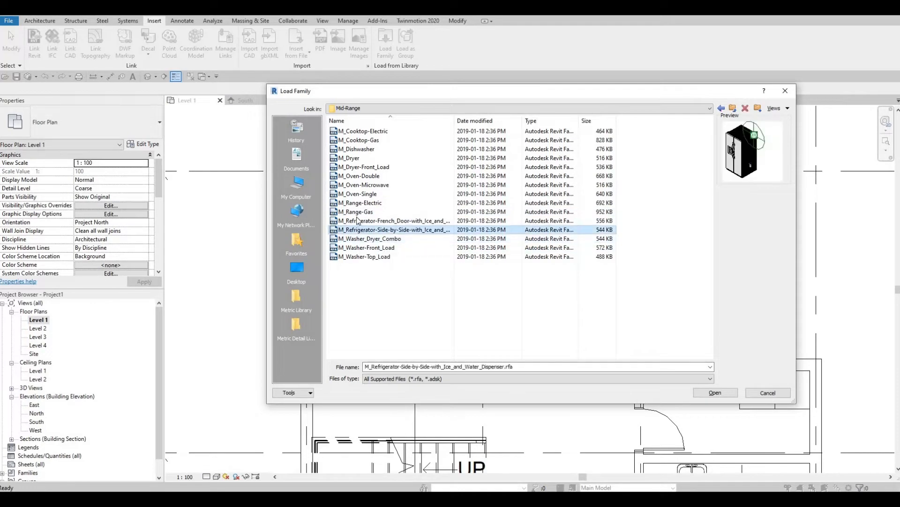
pyautogui.click(716, 394)
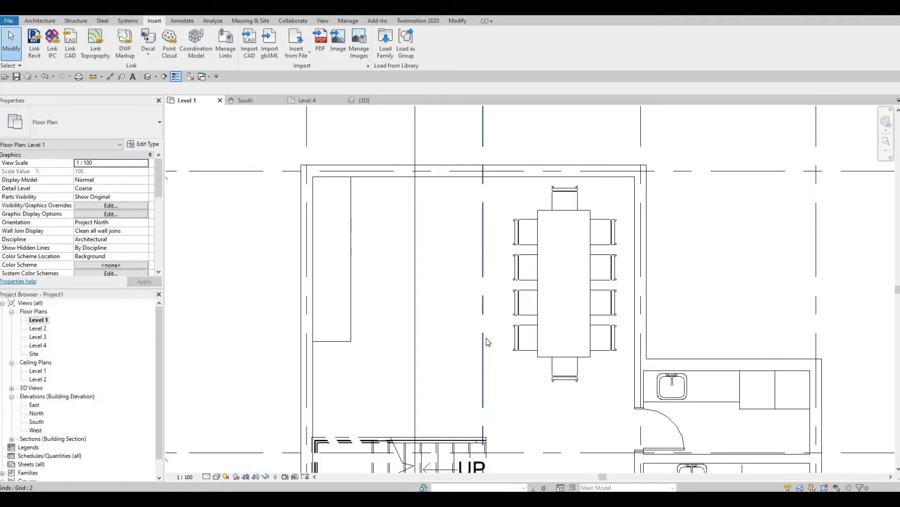
# Place the 850mm side-by-side refrigerator against the west wall, between the kitchen counter and the stair.
pyautogui.press('c')
pyautogui.press('m')
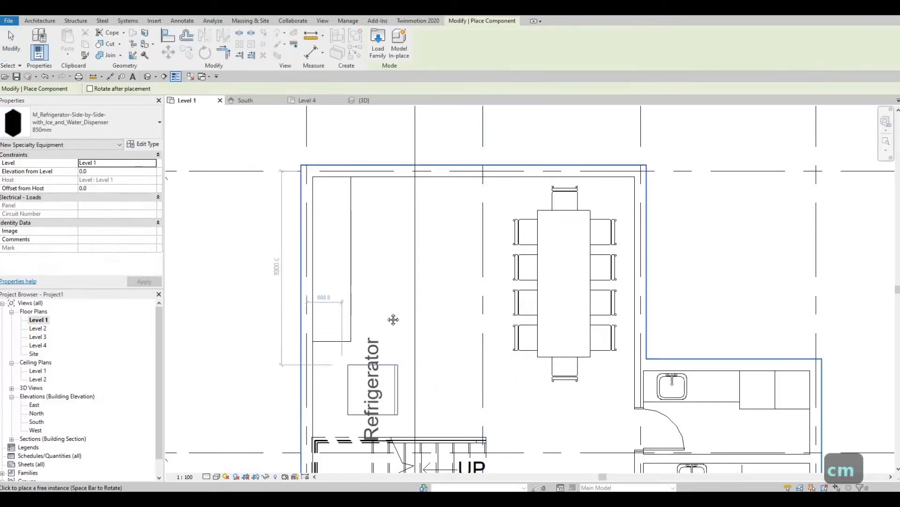
pyautogui.moveTo(347, 401); pyautogui.dragTo(394, 319, button='middle')
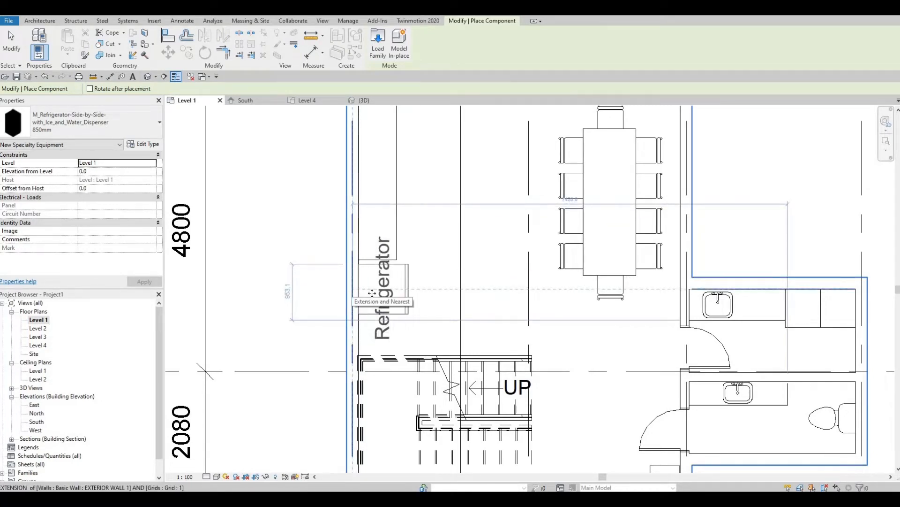
pyautogui.click(352, 292)
pyautogui.press('Escape')
pyautogui.press('Escape')
pyautogui.press('Escape')
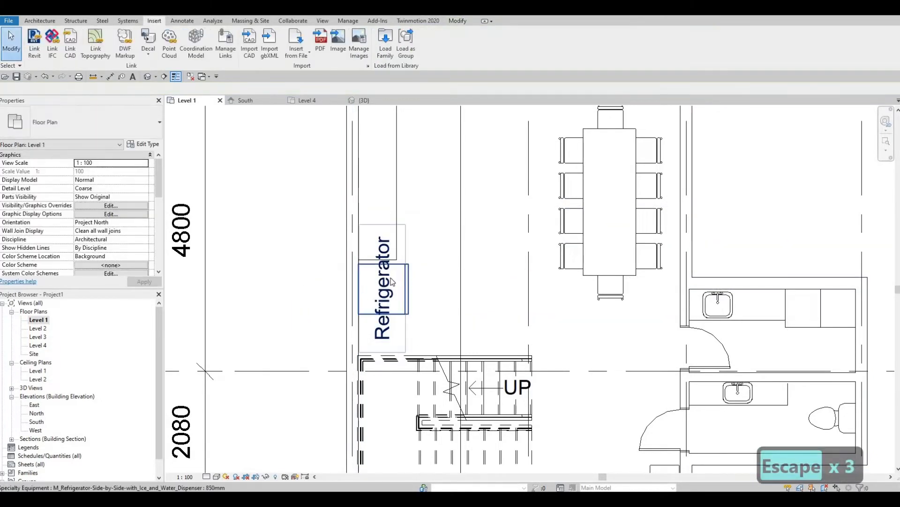
# Turn off Show Label in the 850mm refrigerator's type properties.
pyautogui.click(392, 281)
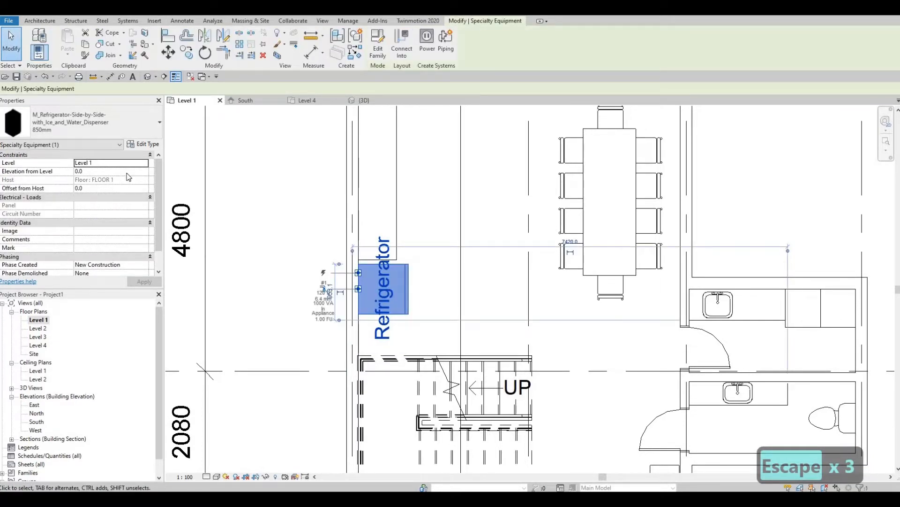
pyautogui.click(142, 145)
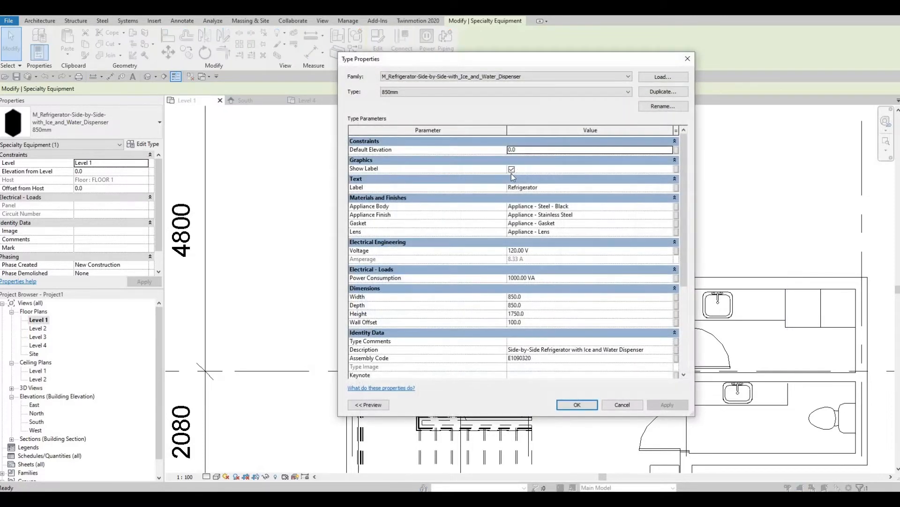
pyautogui.click(513, 172)
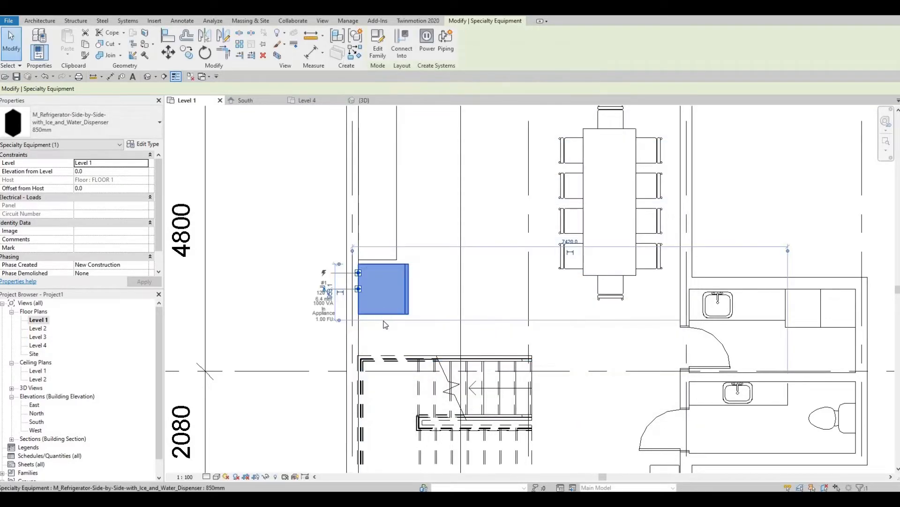
# Nudge the refrigerator two increments south along the west wall, away from the counter's end.
pyautogui.scroll(2, 324, 300)
pyautogui.press('Escape')
pyautogui.click(384, 316)
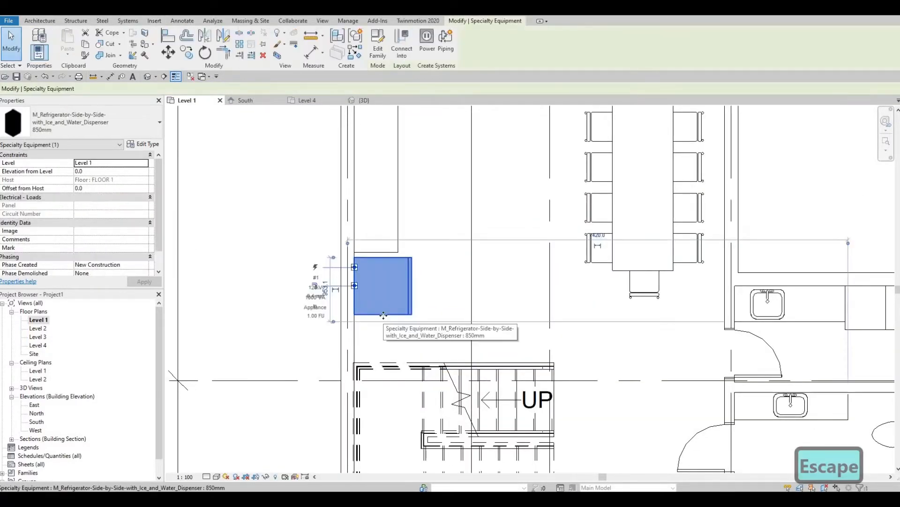
pyautogui.press('Down')
pyautogui.press('Down')
pyautogui.press('Escape')
pyautogui.press('Escape')
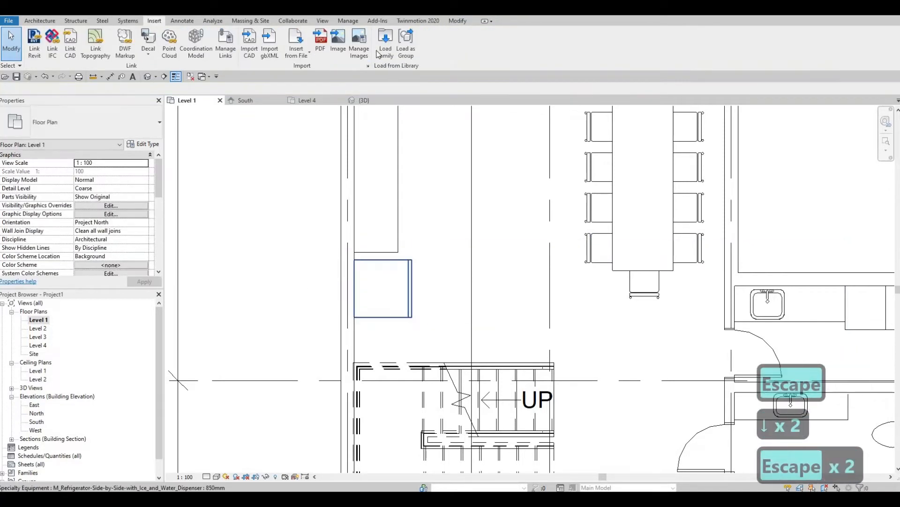
# Preview the Mid-Range appliance families available for loading, including the cooktops, dryer, microwave oven, electric range and washers.
pyautogui.click(385, 50)
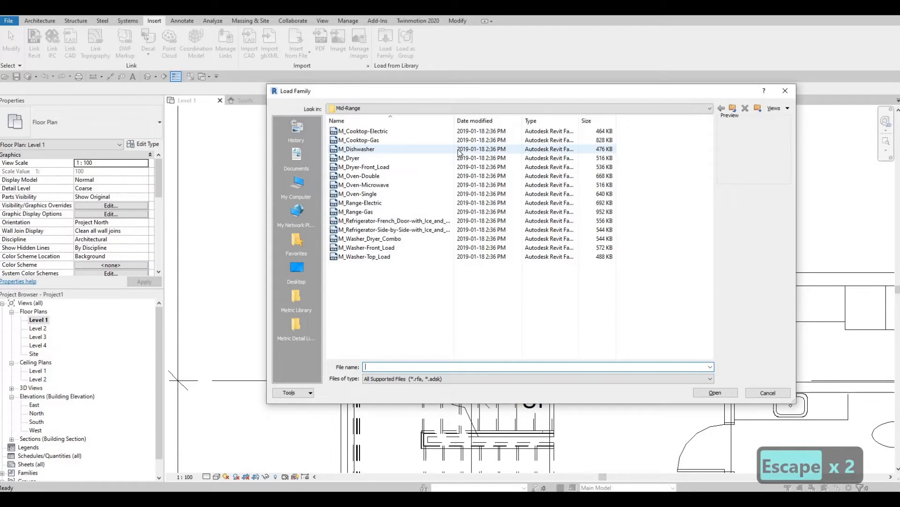
pyautogui.click(410, 203)
pyautogui.click(400, 184)
pyautogui.click(389, 158)
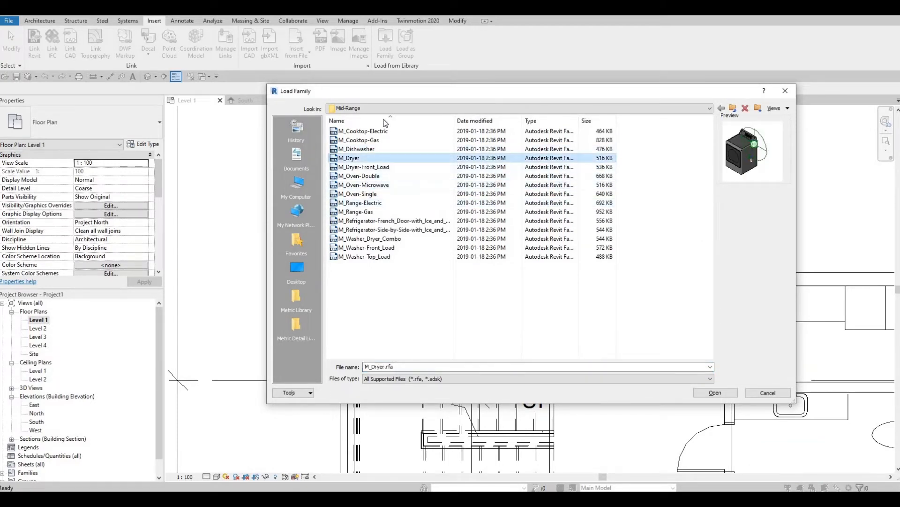
pyautogui.click(381, 139)
pyautogui.click(378, 131)
pyautogui.click(370, 167)
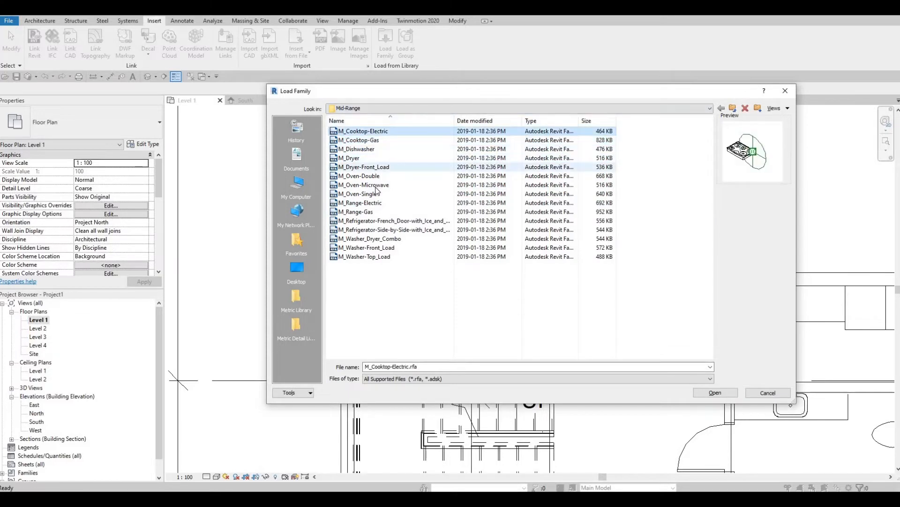
pyautogui.click(370, 185)
pyautogui.click(373, 203)
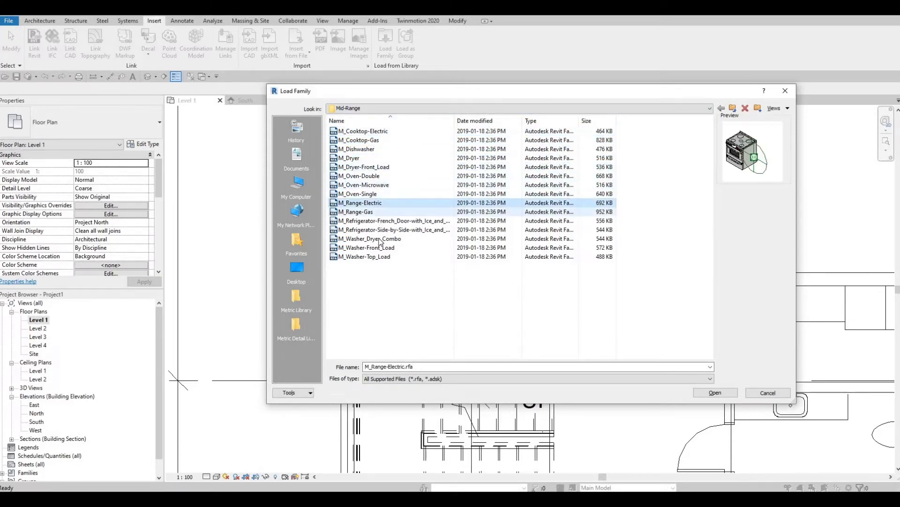
pyautogui.click(390, 220)
pyautogui.click(370, 238)
pyautogui.click(371, 247)
pyautogui.click(370, 256)
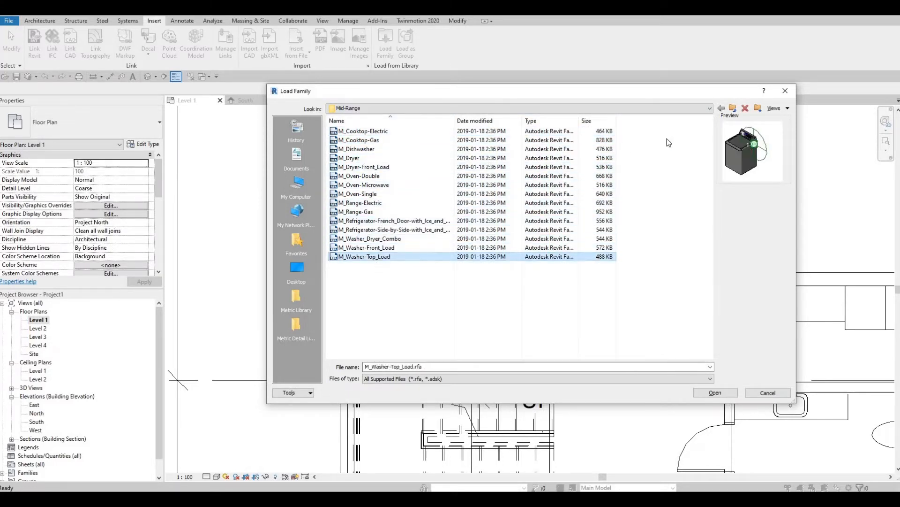
# Switch the family browser to the High-End folder of the Domestic specialty equipment and look through its list.
pyautogui.click(404, 109)
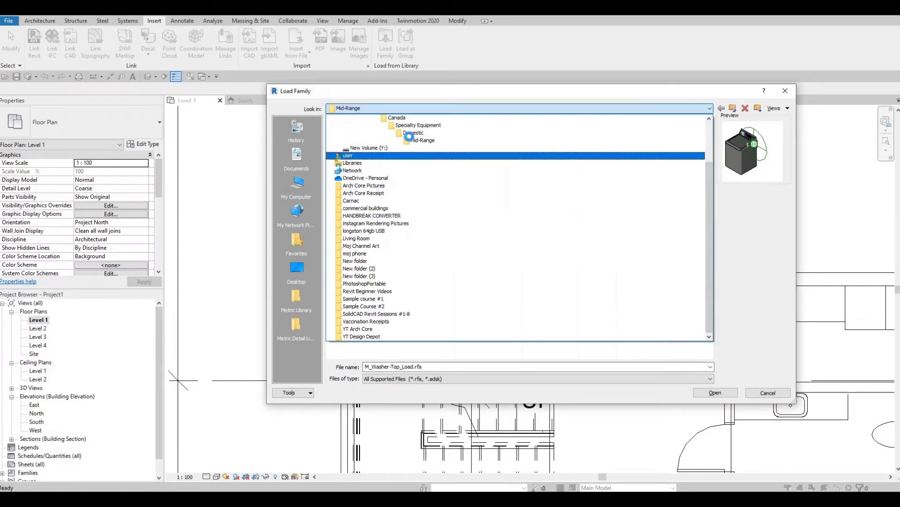
pyautogui.click(413, 126)
pyautogui.doubleClick(351, 131)
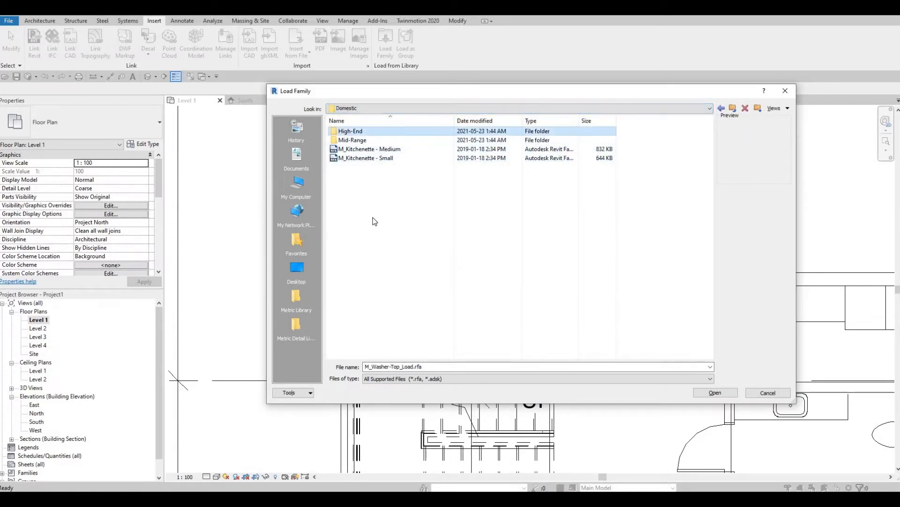
pyautogui.scroll(-5, 367, 136)
pyautogui.scroll(4, 367, 133)
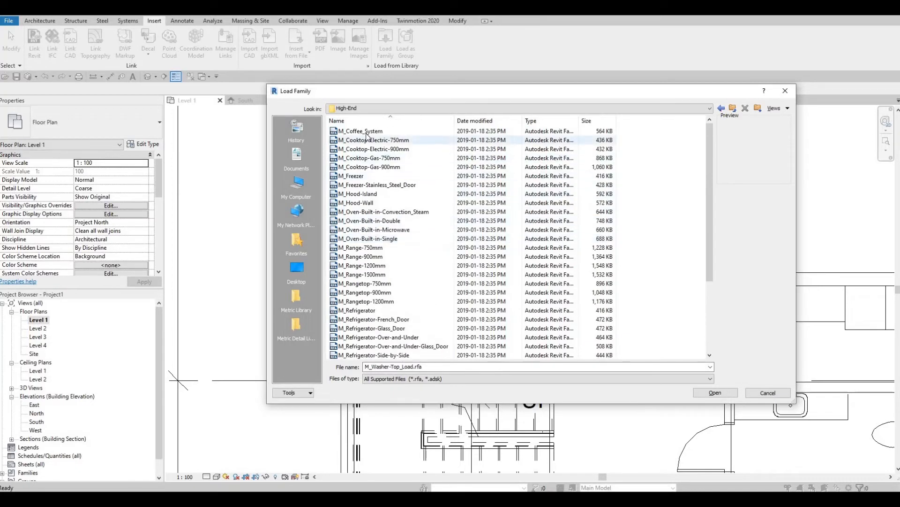
# Preview the High-End appliance families one by one, from M_Coffee_System down to M_Range-900mm.
pyautogui.click(366, 132)
pyautogui.press('Down')
pyautogui.press('Down')
pyautogui.press('Down')
pyautogui.press('Down')
pyautogui.press('Down')
pyautogui.press('Down')
pyautogui.press('Down')
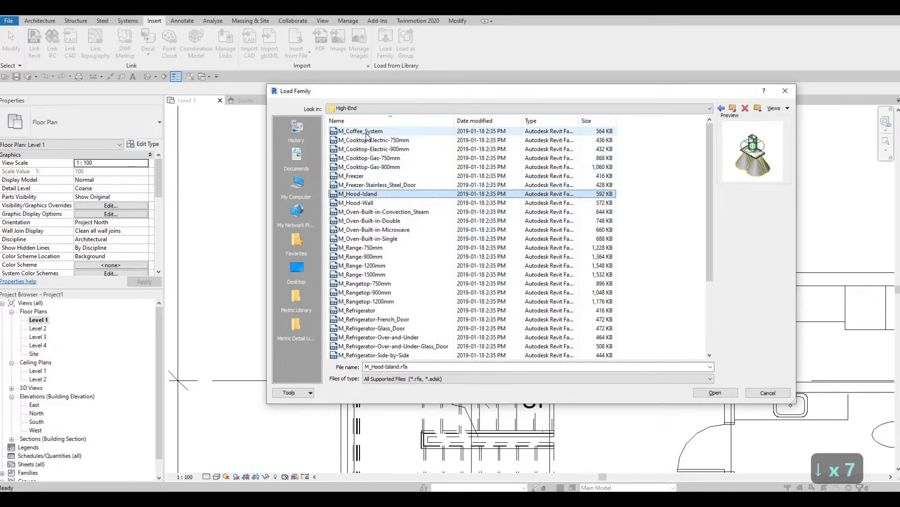
pyautogui.press('Down')
pyautogui.press('Down')
pyautogui.press('Down')
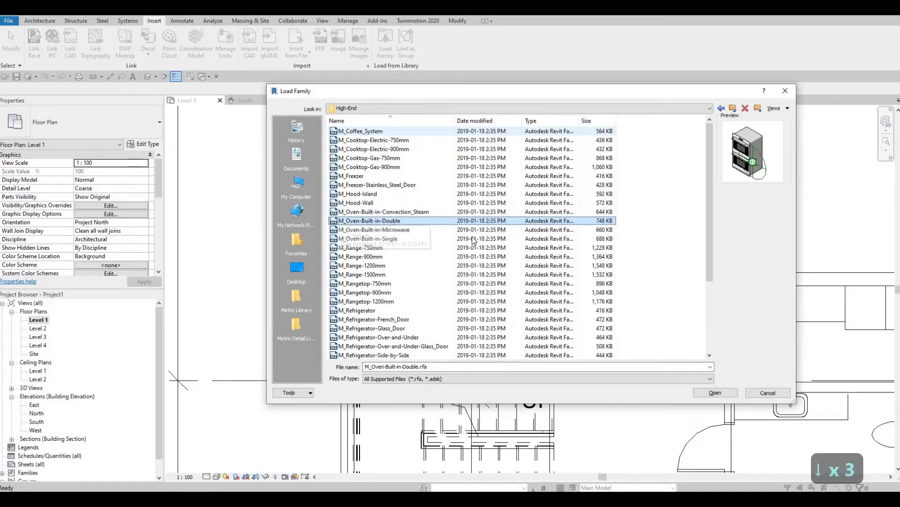
pyautogui.press('Down')
pyautogui.press('Down')
pyautogui.press('Down')
pyautogui.press('Down')
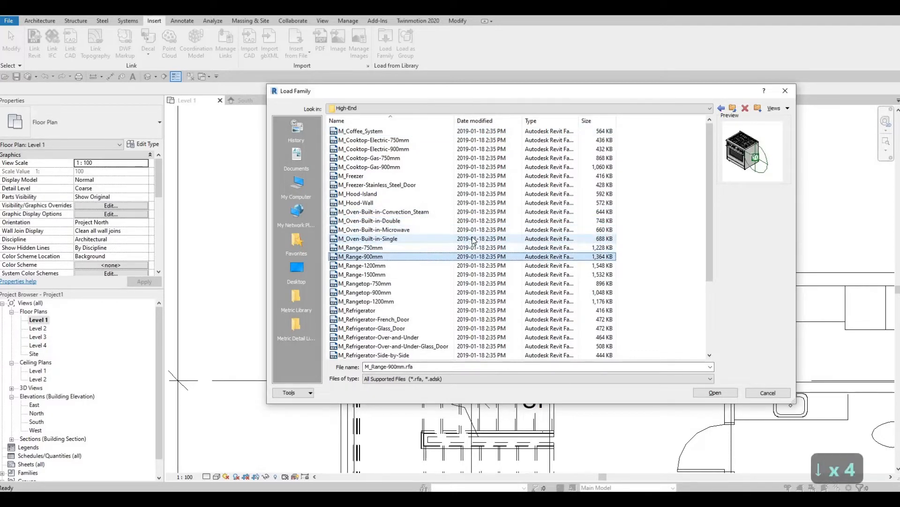
# Load the M_Oven-Built-in-Double family from the High-End folder.
pyautogui.press('Up')
pyautogui.press('Up')
pyautogui.press('Up')
pyautogui.press('Up')
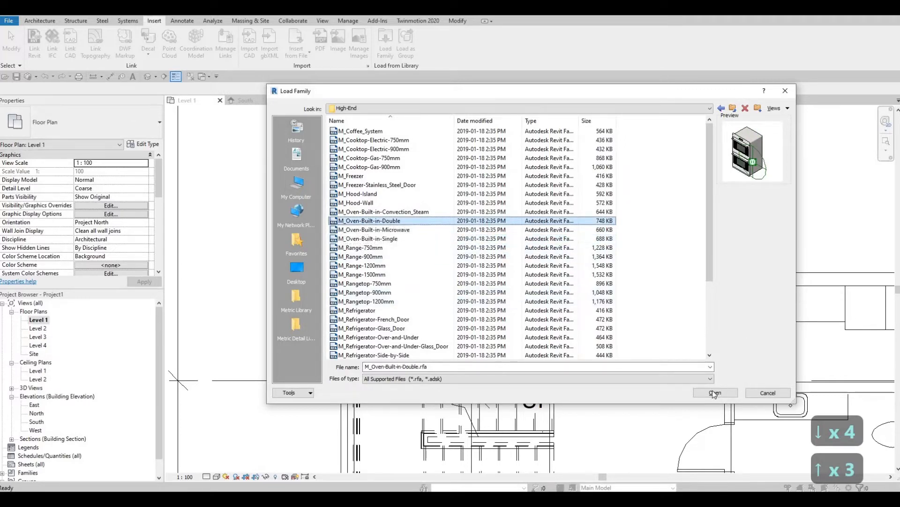
pyautogui.press('Return')
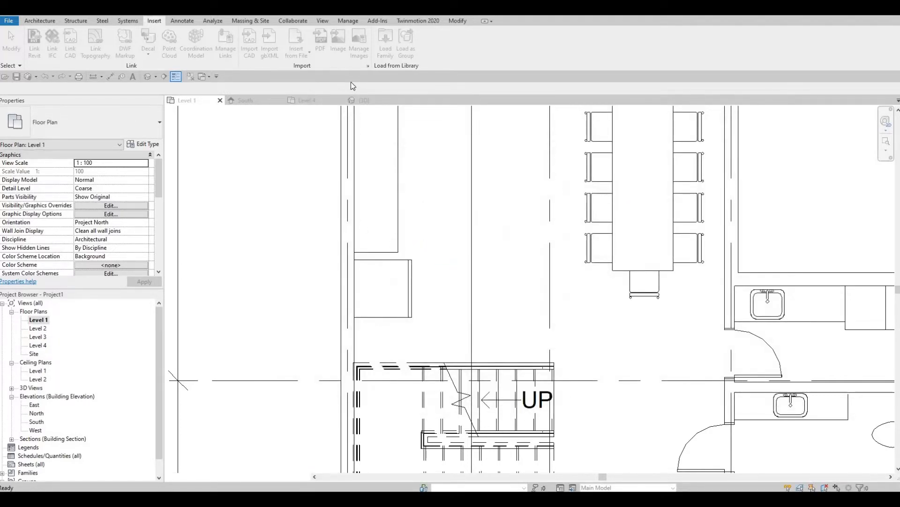
# Place the 750mm built-in double oven on the west wall at the counter's south end, next to the refrigerator.
pyautogui.press('c')
pyautogui.press('m')
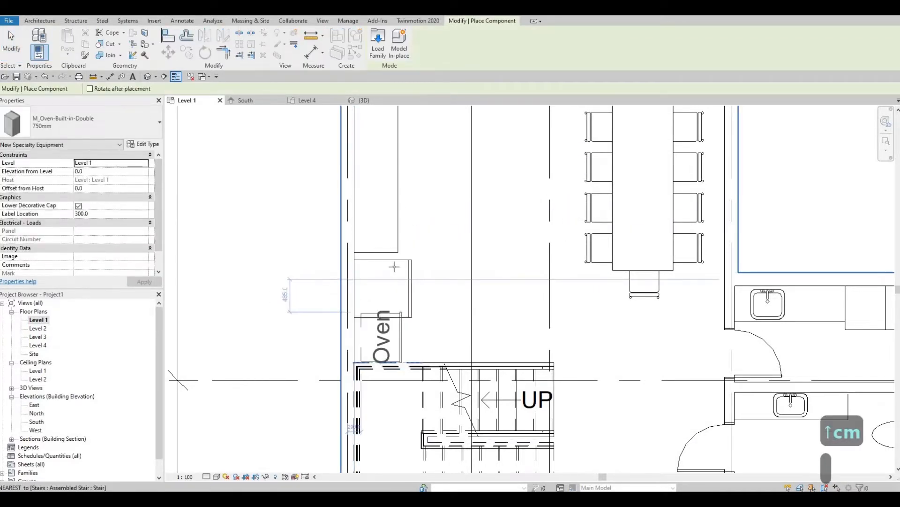
pyautogui.click(396, 231)
pyautogui.press('Escape')
pyautogui.press('Escape')
pyautogui.press('Escape')
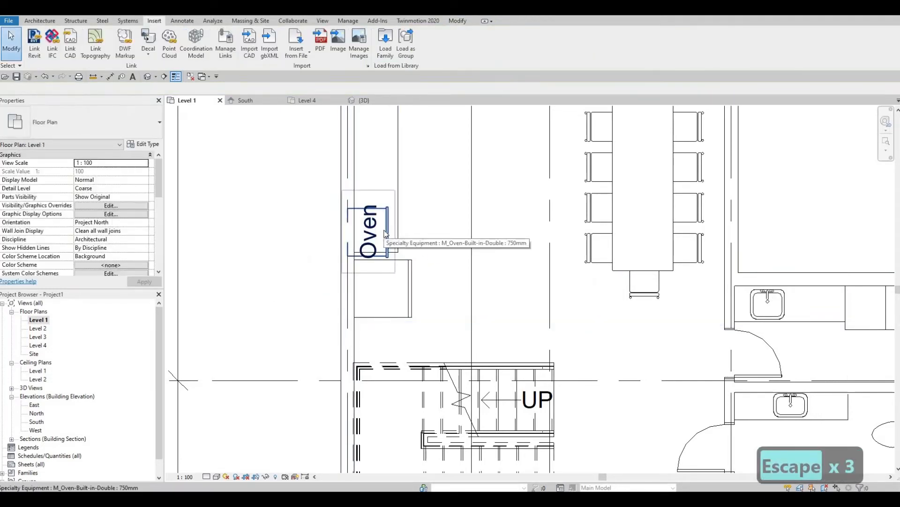
# Try to nudge the built-in oven east, away from the west wall's centreline.
pyautogui.press('Right')
pyautogui.press('Right')
pyautogui.click(397, 249)
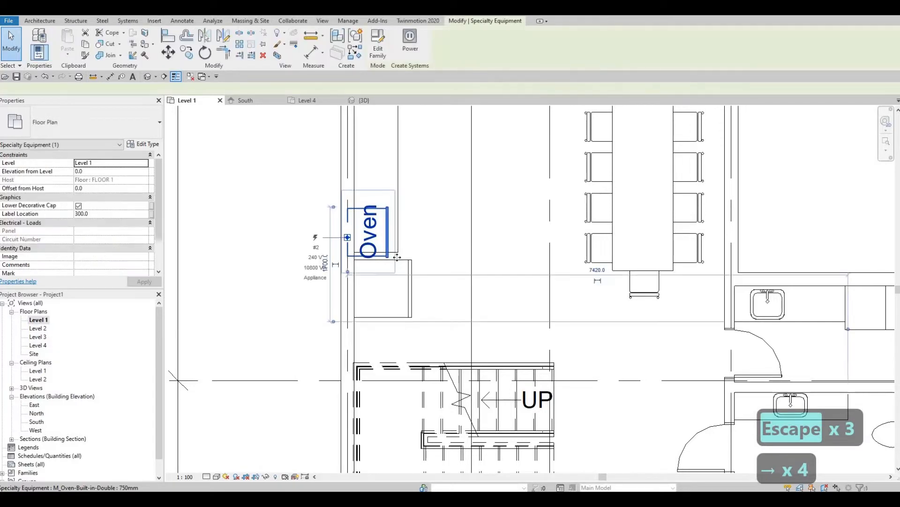
pyautogui.press('Escape')
pyautogui.press('Escape')
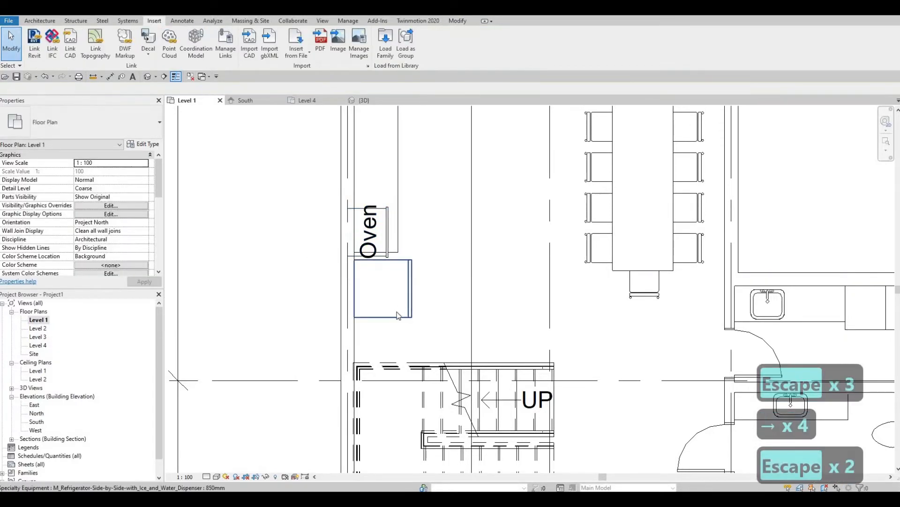
# Move the refrigerator south along the west wall, toward the stair, leaving more room for the oven.
pyautogui.click(396, 315)
pyautogui.moveTo(392, 317); pyautogui.dragTo(388, 340)
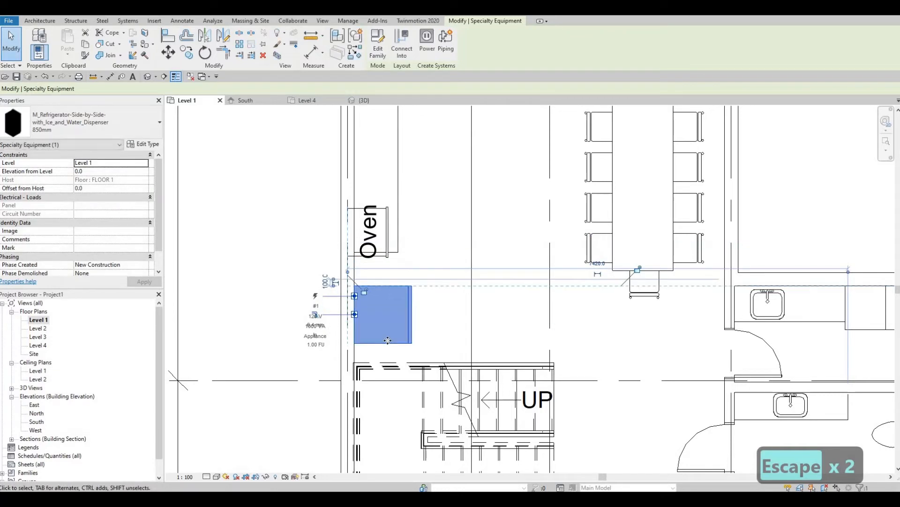
pyautogui.press('Escape')
# Turn off Show Label in the 750mm built-in double oven's type properties.
pyautogui.moveTo(384, 236); pyautogui.dragTo(384, 292, button='middle')
pyautogui.click(384, 292)
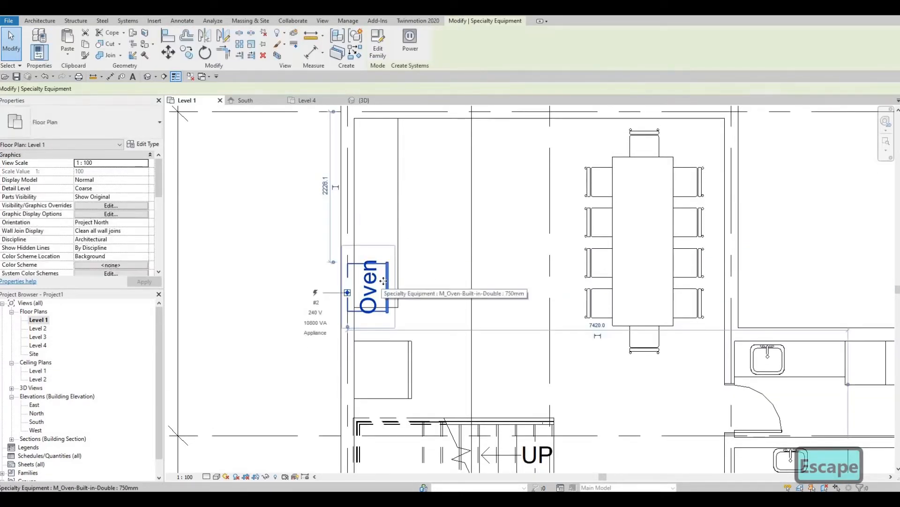
pyautogui.click(143, 143)
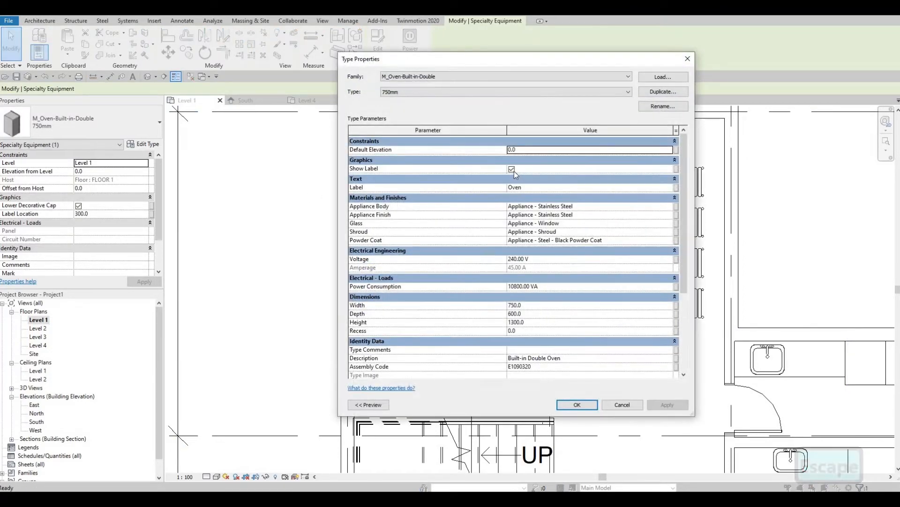
pyautogui.click(511, 169)
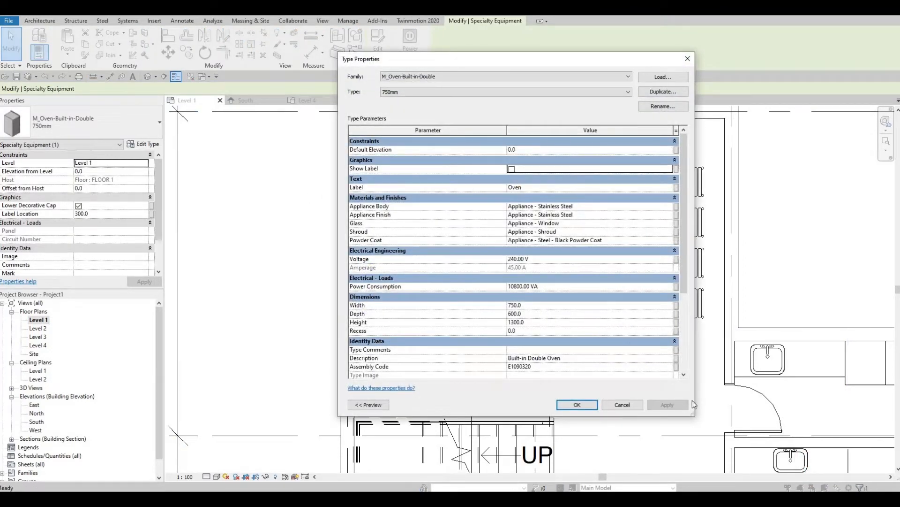
pyautogui.click(588, 404)
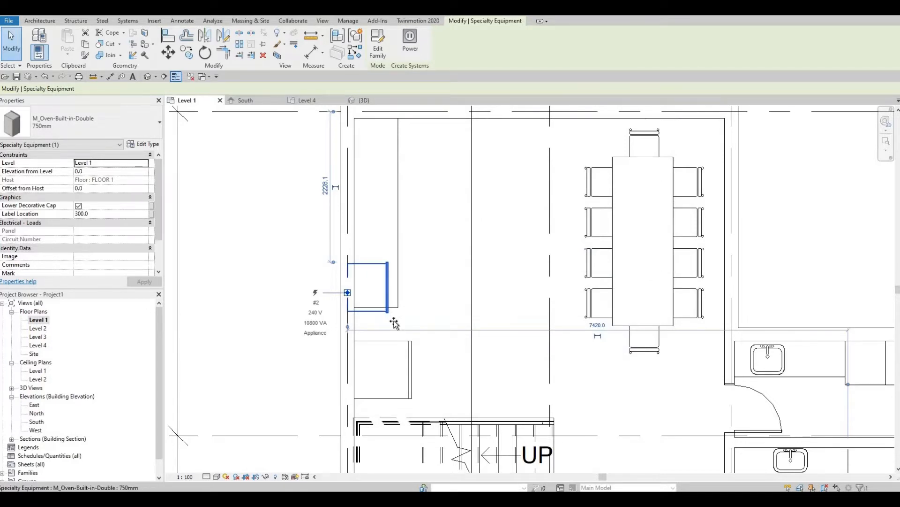
# Move the oven east away from the wall and line its front up with the refrigerator's front face.
pyautogui.moveTo(394, 323); pyautogui.dragTo(413, 323)
pyautogui.scroll(4, 411, 324)
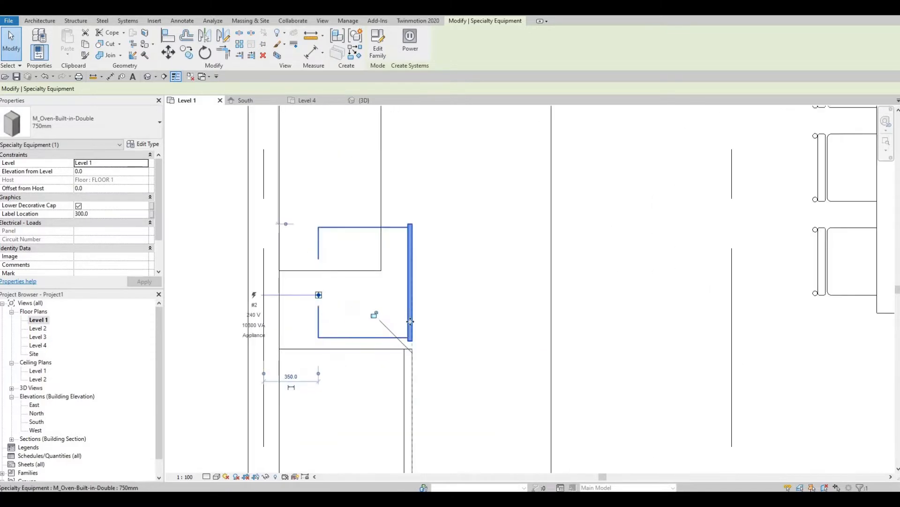
pyautogui.press('Escape')
pyautogui.press('Escape')
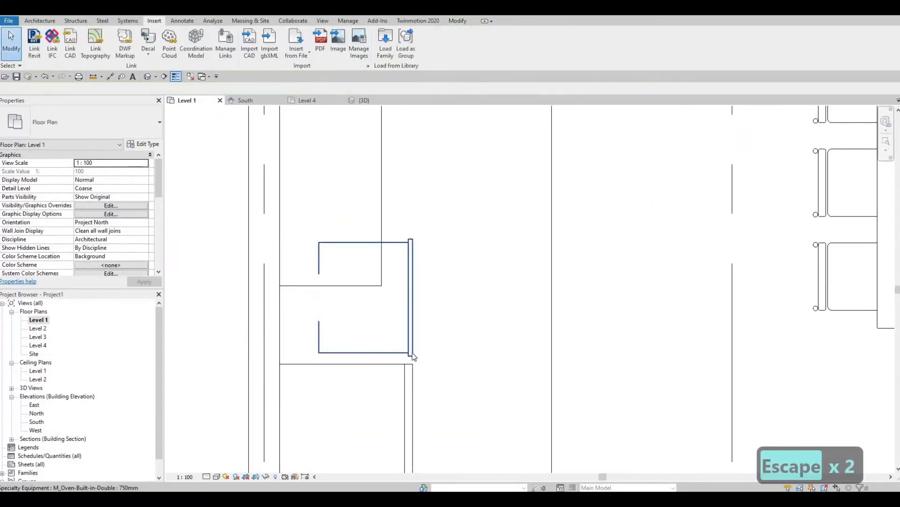
pyautogui.moveTo(412, 335); pyautogui.dragTo(413, 306, button='middle')
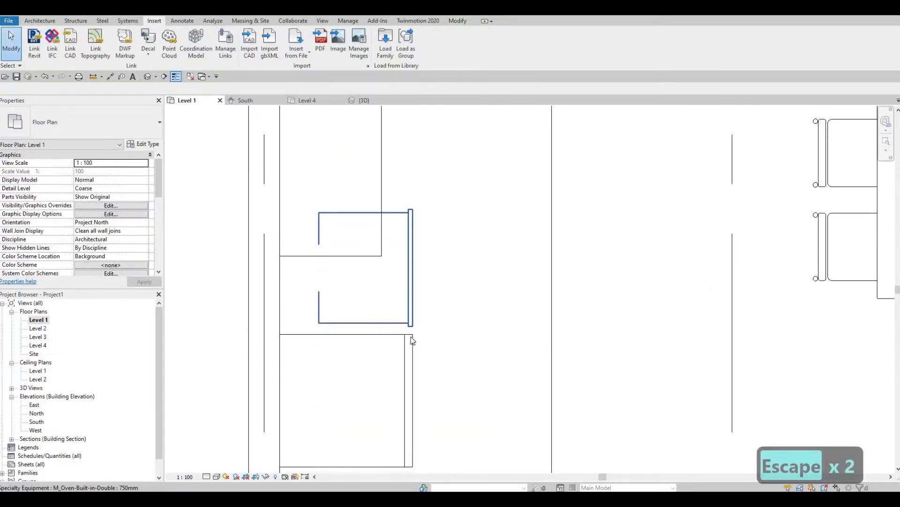
pyautogui.press('a')
pyautogui.press('l')
pyautogui.click(413, 366)
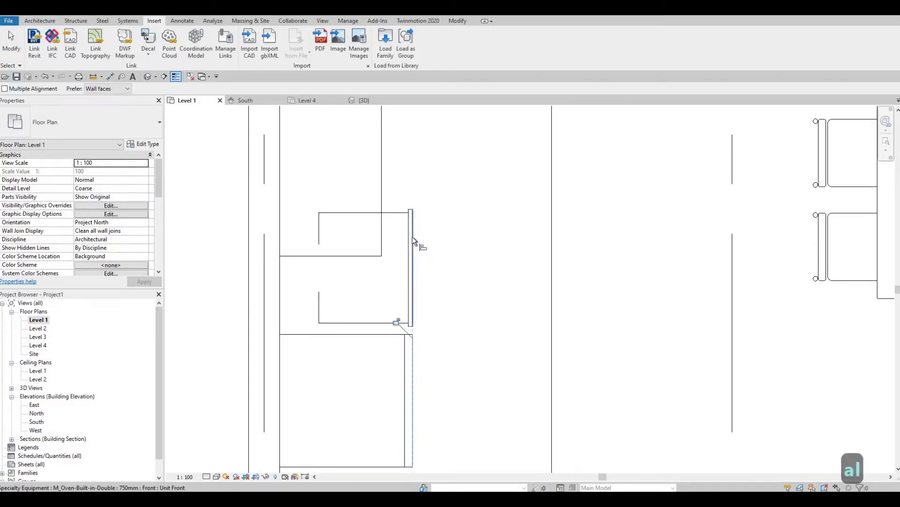
pyautogui.press('Escape')
pyautogui.scroll(-2, 339, 345)
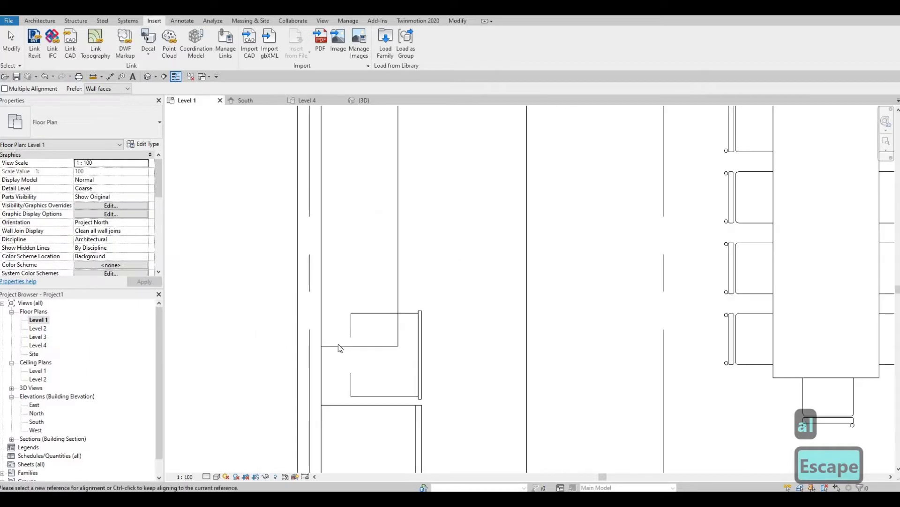
# Shorten the counter's base and worktop from their south ends so both stop north of the oven.
pyautogui.press('Escape')
pyautogui.click(358, 346)
pyautogui.moveTo(366, 307)
pyautogui.mouseDown()
pyautogui.moveTo(367, 297)
pyautogui.moveTo(358, 302)
pyautogui.mouseUp()
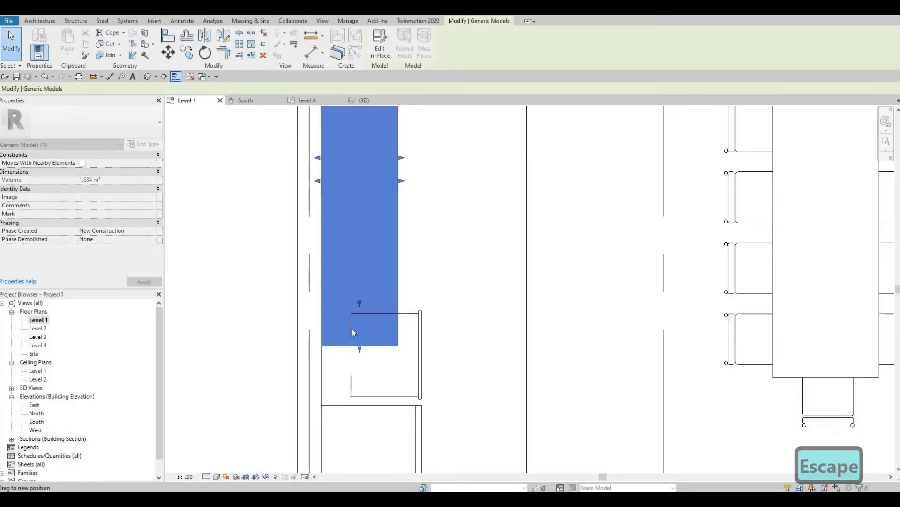
pyautogui.press('Escape')
pyautogui.click(361, 348)
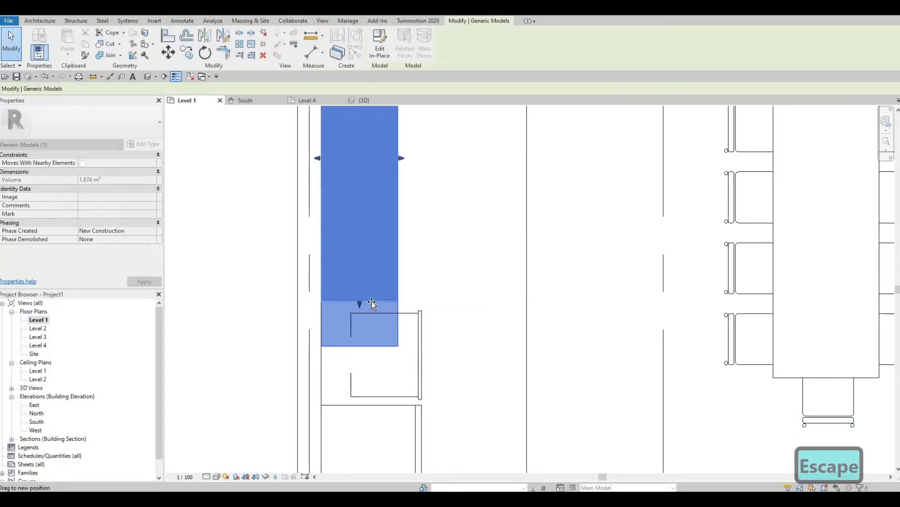
pyautogui.press('Escape')
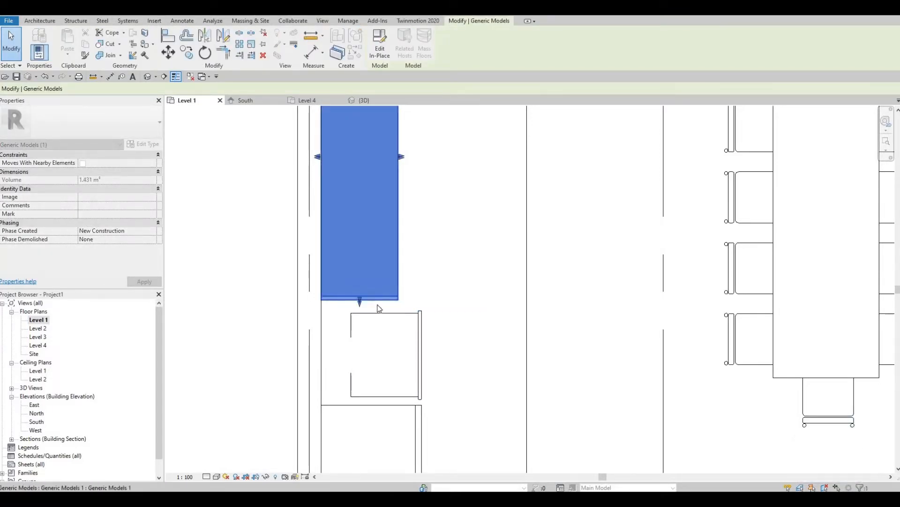
# Fine-tune the counter's south end by stretching it slightly toward the oven.
pyautogui.scroll(2, 376, 305)
pyautogui.click(374, 307)
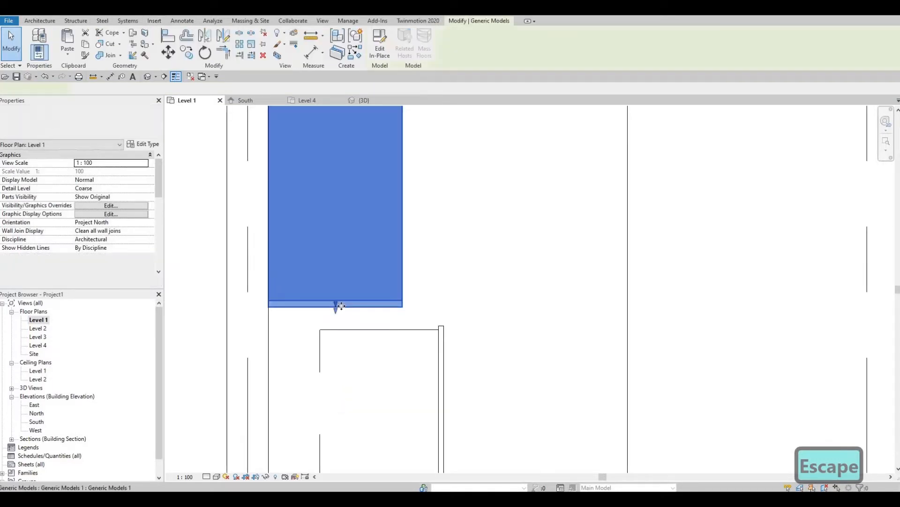
pyautogui.moveTo(335, 311); pyautogui.dragTo(342, 316)
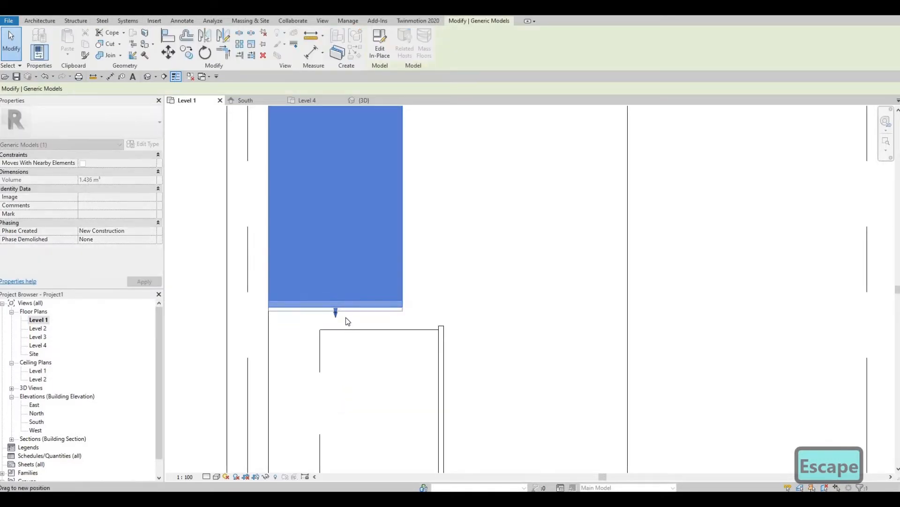
pyautogui.press('Escape')
pyautogui.press('Escape')
pyautogui.press('Escape')
pyautogui.press('Escape')
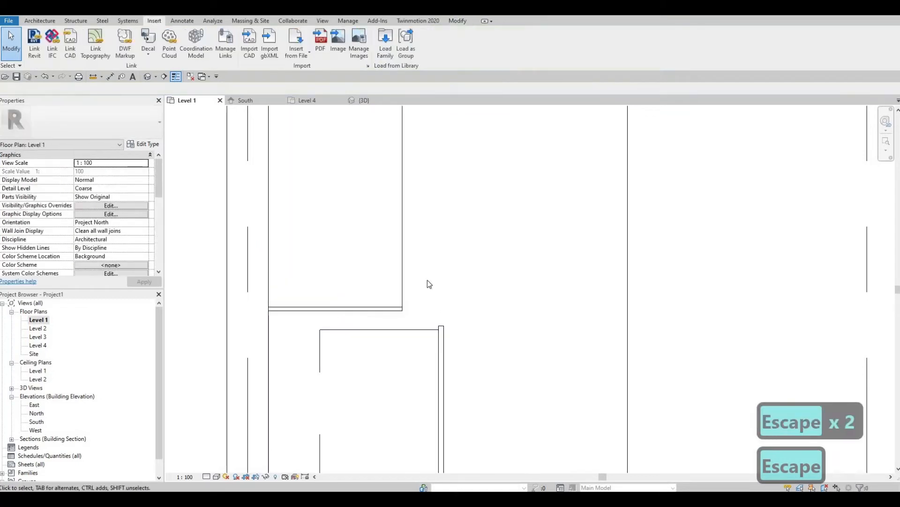
# Nudge the refrigerator five steps south to widen its gap from the oven.
pyautogui.scroll(-3, 427, 281)
pyautogui.scroll(-3, 415, 331)
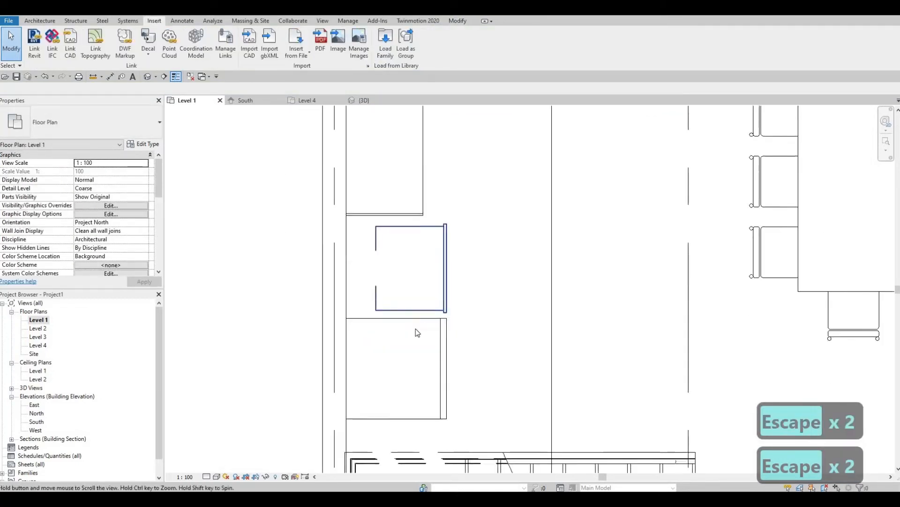
pyautogui.press('Escape')
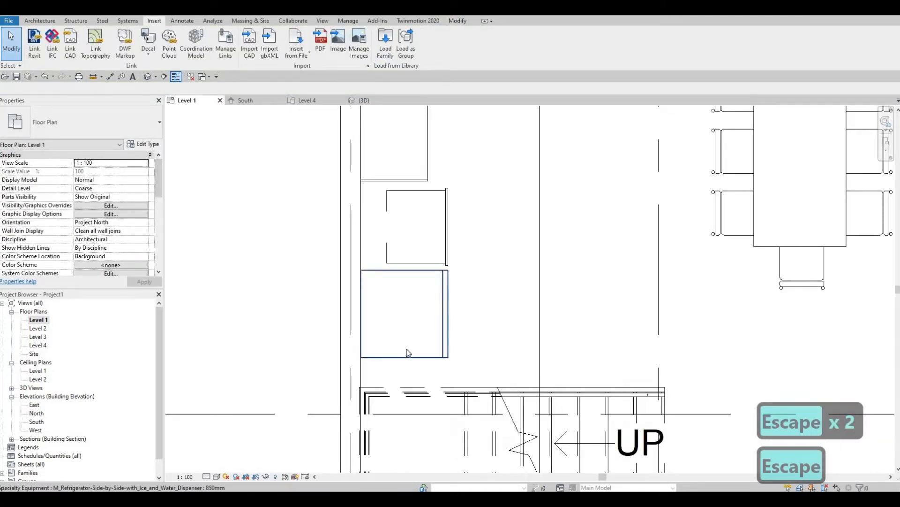
pyautogui.click(407, 347)
pyautogui.press('Down')
pyautogui.press('Down')
pyautogui.press('Down')
pyautogui.press('Down')
pyautogui.press('Down')
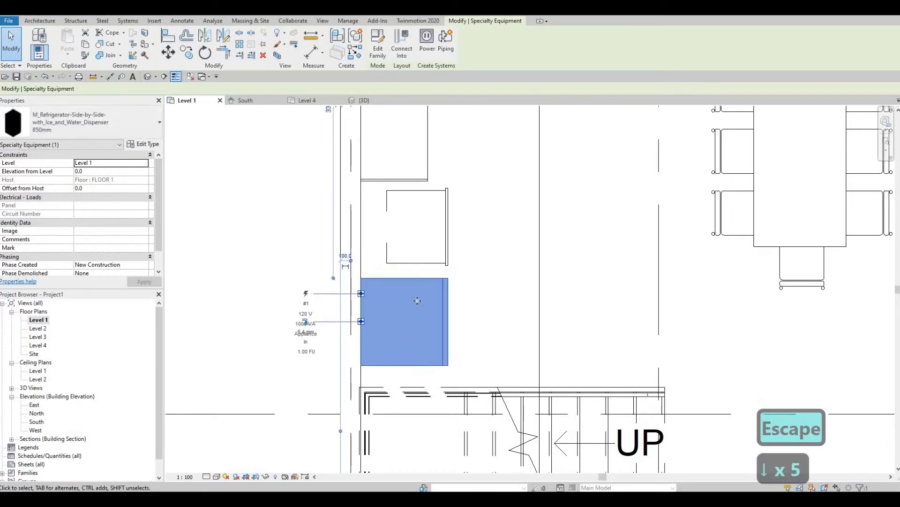
# Nudge the oven slightly south so it sits between the counter and the refrigerator.
pyautogui.click(415, 262)
pyautogui.press('Up')
pyautogui.press('Up')
pyautogui.press('Up')
pyautogui.press('Down')
pyautogui.press('Down')
pyautogui.press('Down')
pyautogui.press('Down')
pyautogui.press('Down')
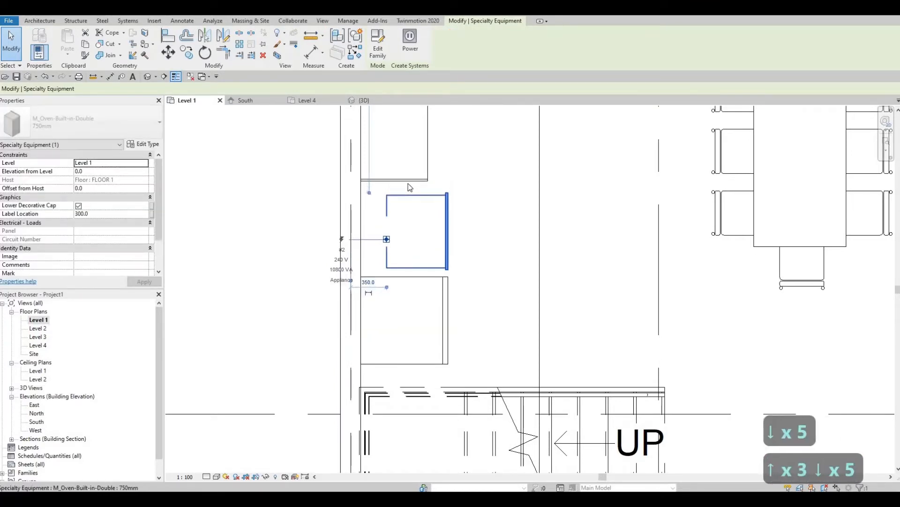
# Align the south edges of the counter's base and worktop, using the outermost edge as the reference.
pyautogui.click(408, 182)
pyautogui.scroll(1, 403, 186)
pyautogui.press('Escape')
pyautogui.press('Escape')
pyautogui.scroll(2, 402, 185)
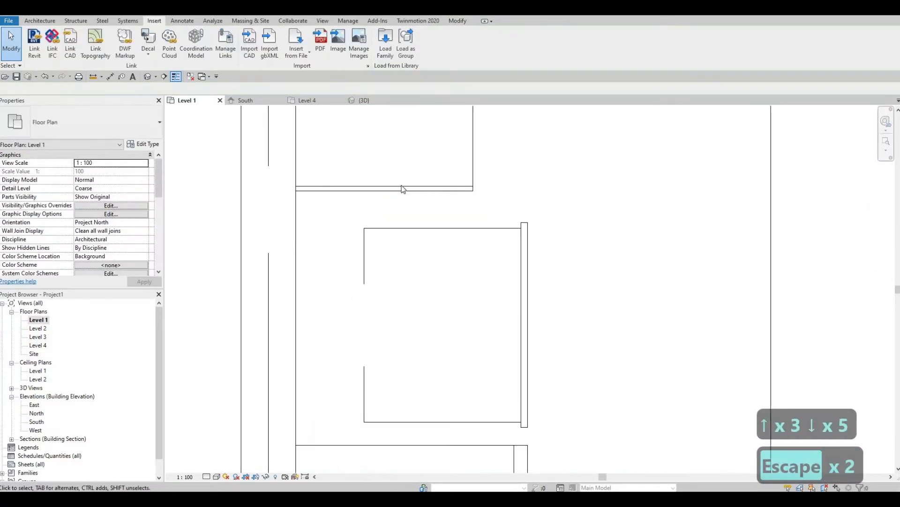
pyautogui.press('a')
pyautogui.press('l')
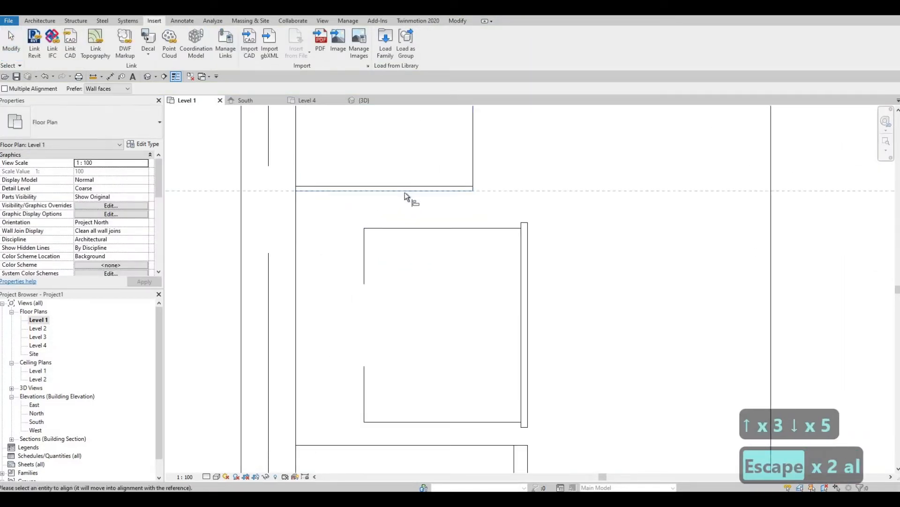
pyautogui.click(406, 190)
pyautogui.press('Escape')
pyautogui.press('Escape')
pyautogui.press('Escape')
pyautogui.scroll(-2, 418, 204)
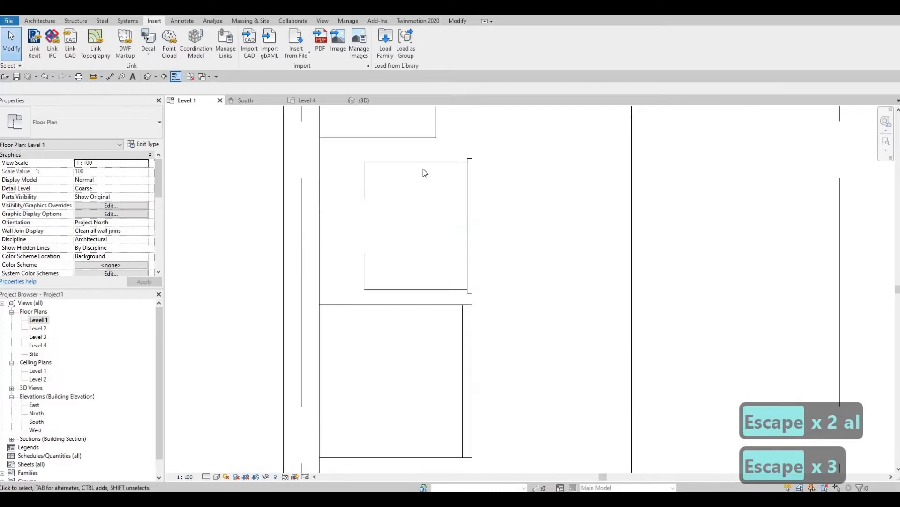
# Nudge the oven slightly north to adjust its spacing between the counter and the refrigerator.
pyautogui.click(424, 161)
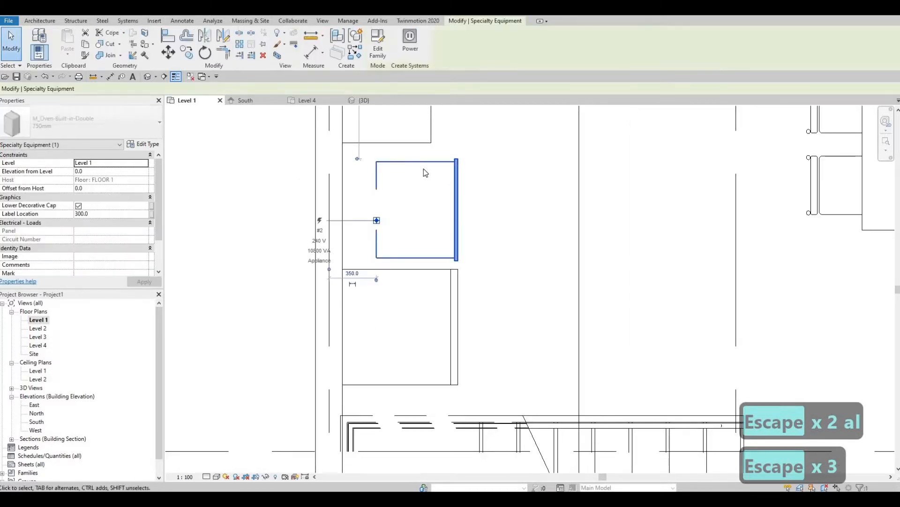
pyautogui.press('Escape')
pyautogui.press('Escape')
# Open the Section 1 view that looks at the kitchen's west wall.
pyautogui.scroll(-1, 424, 195)
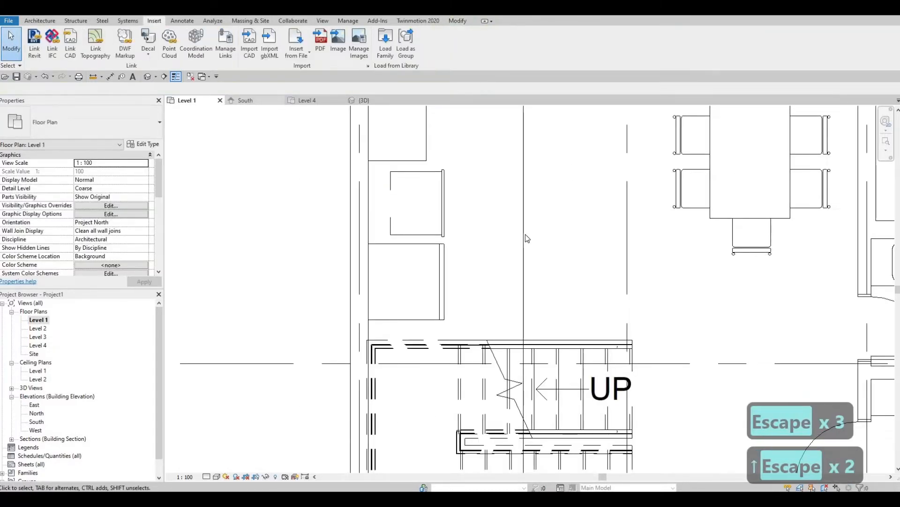
pyautogui.scroll(-3, 475, 339)
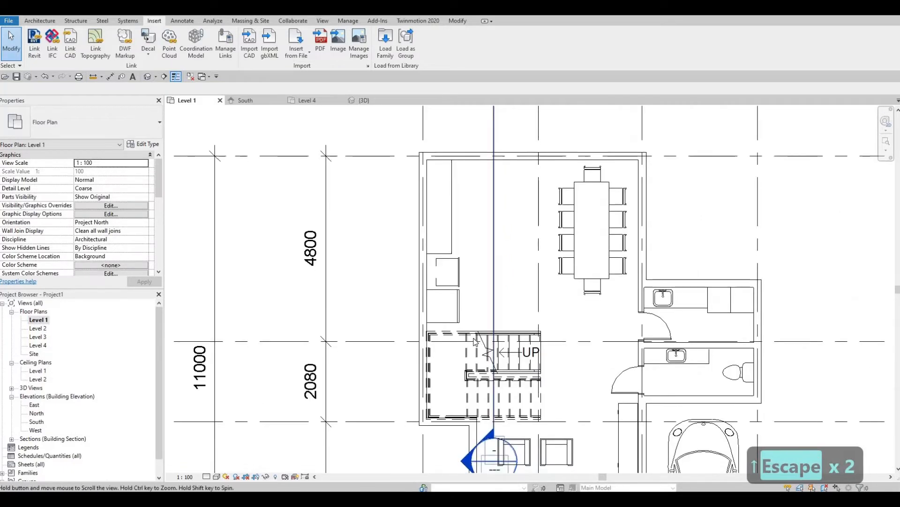
pyautogui.scroll(-2, 474, 339)
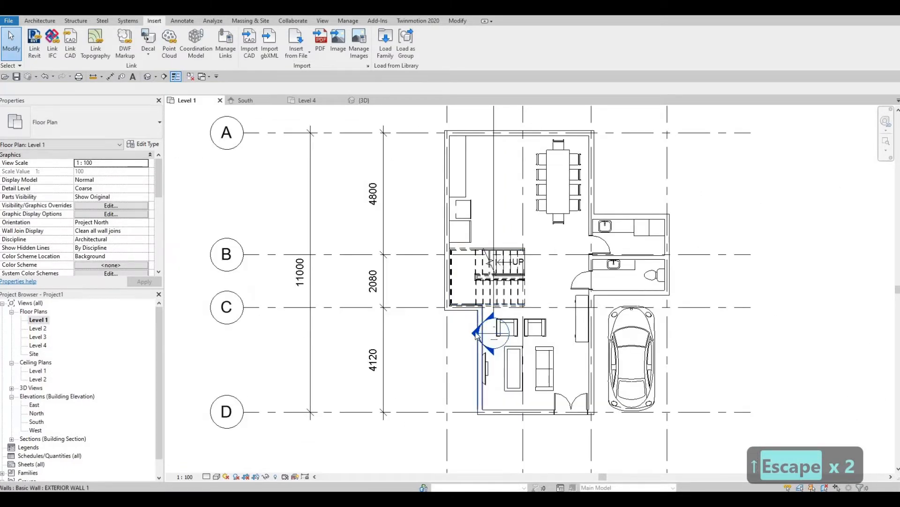
pyautogui.doubleClick(476, 333)
pyautogui.scroll(5, 455, 320)
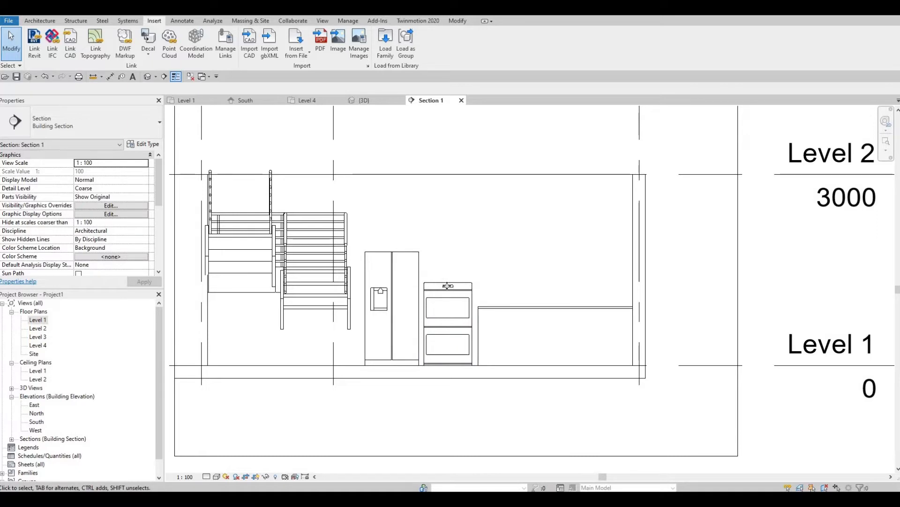
# Raise the built-in double oven to 440 mm above Level 1 in the section.
pyautogui.click(447, 286)
pyautogui.press('Up')
pyautogui.press('Up')
pyautogui.press('Up')
pyautogui.press('Up')
pyautogui.press('Up')
pyautogui.press('Up')
pyautogui.press('Up')
pyautogui.press('Up')
pyautogui.press('Up')
pyautogui.press('Up')
pyautogui.press('Up')
pyautogui.press('Up')
pyautogui.press('Up')
pyautogui.press('Up')
pyautogui.press('Up')
pyautogui.press('Up')
pyautogui.press('Up')
pyautogui.press('Up')
pyautogui.press('Up')
pyautogui.press('Up')
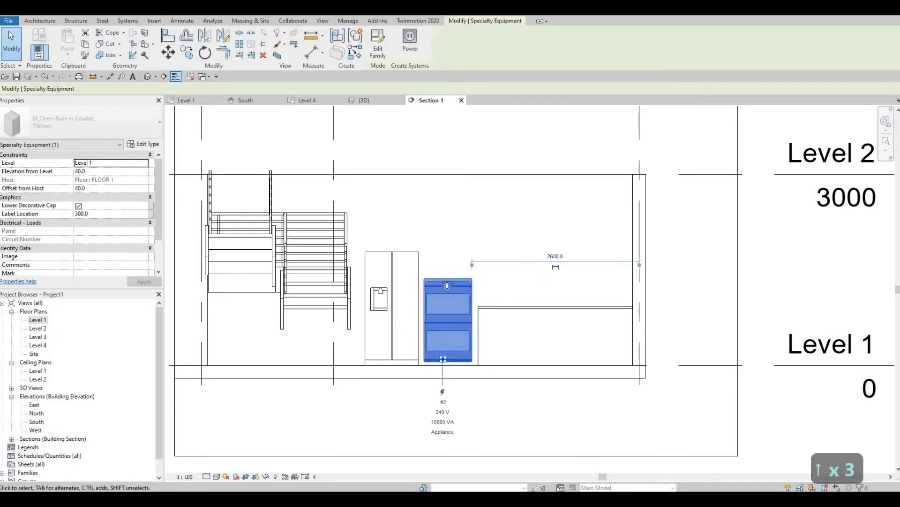
pyautogui.press('Up')
pyautogui.press('Up')
pyautogui.press('Up')
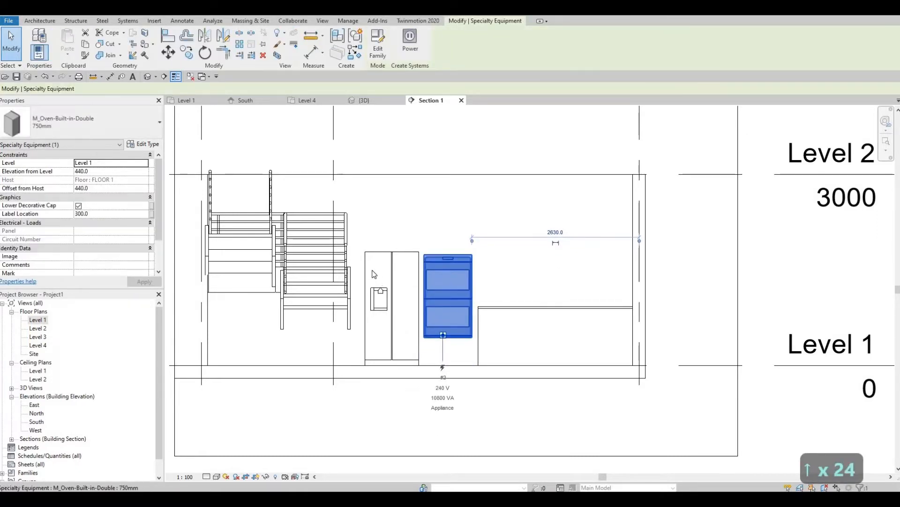
pyautogui.press('Escape')
# Align the top of the built-in oven with the top of the refrigerator.
pyautogui.scroll(3, 389, 253)
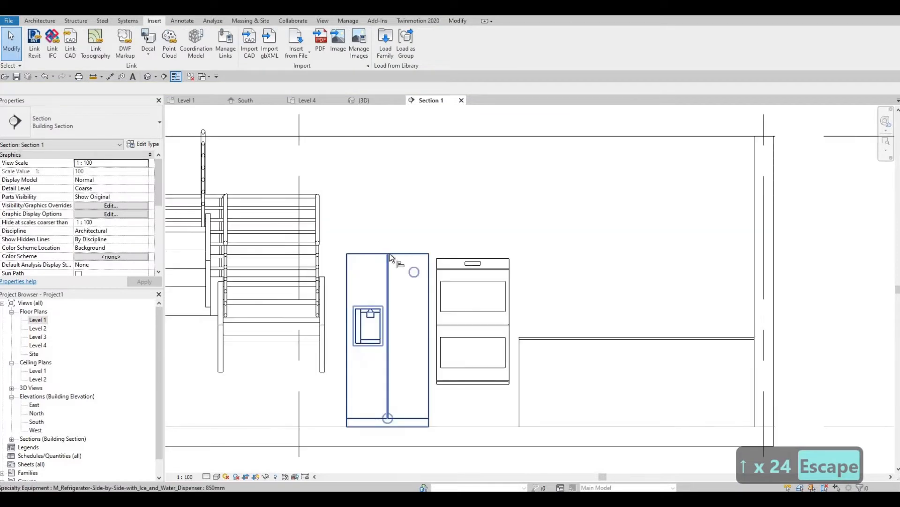
pyautogui.press('a')
pyautogui.press('l')
pyautogui.click(390, 254)
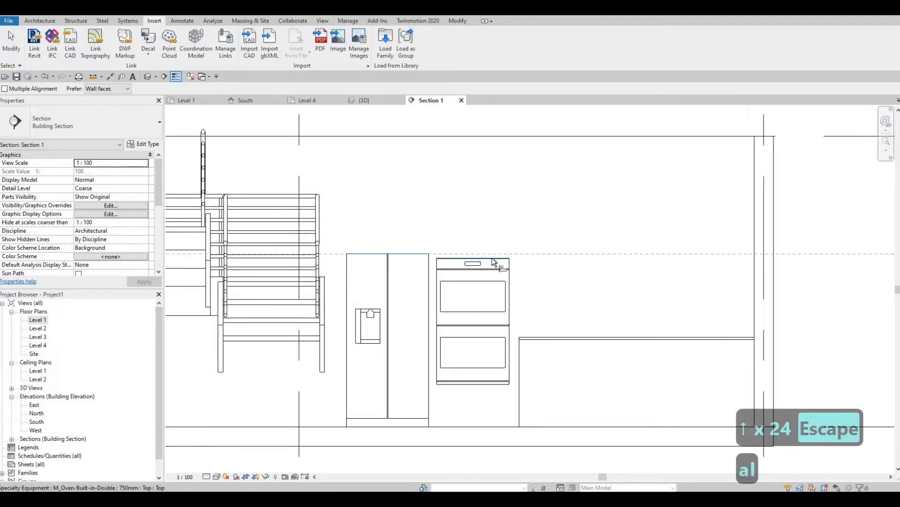
pyautogui.click(493, 259)
pyautogui.press('Escape')
pyautogui.press('Escape')
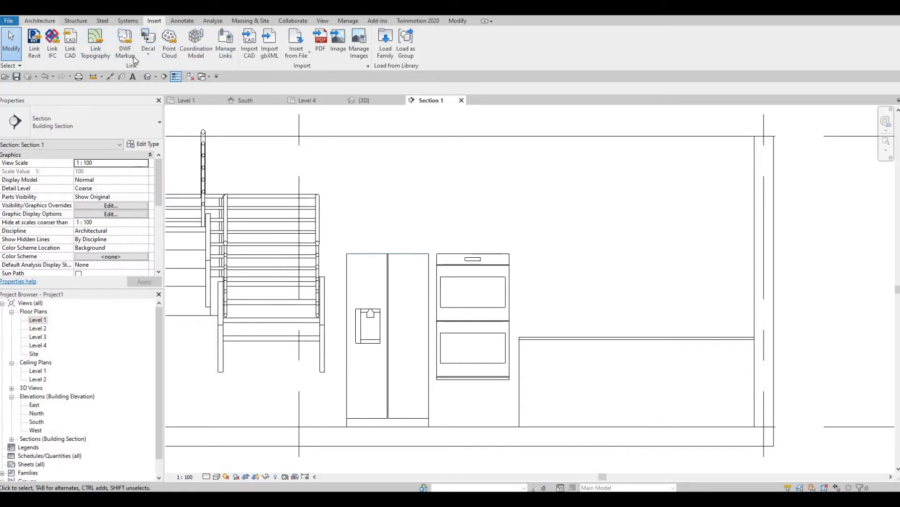
# Start an in-place component in the Generic Models category with the name Generic Models 2.
pyautogui.click(40, 21)
pyautogui.click(108, 52)
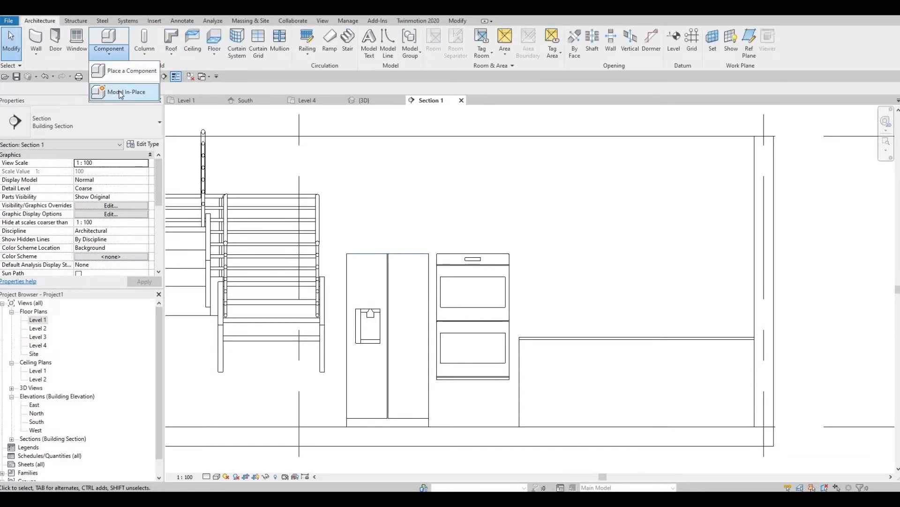
pyautogui.click(123, 91)
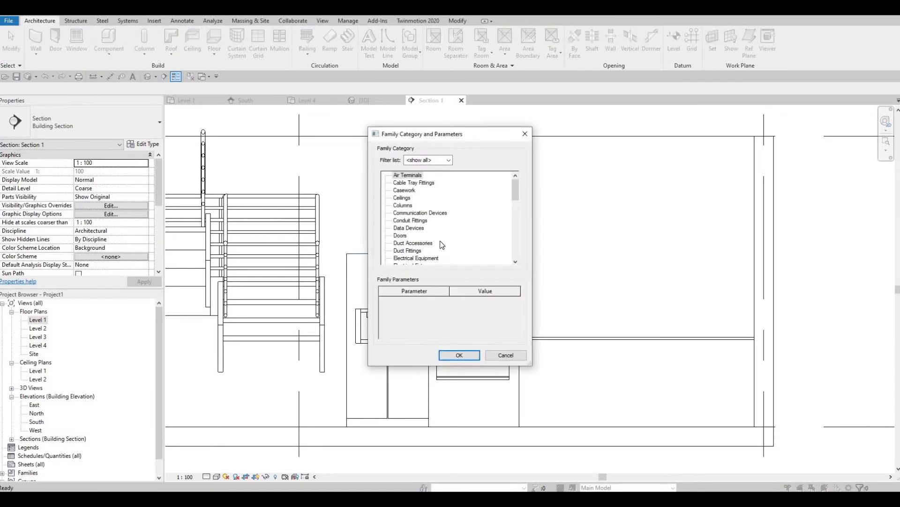
pyautogui.scroll(-4, 440, 241)
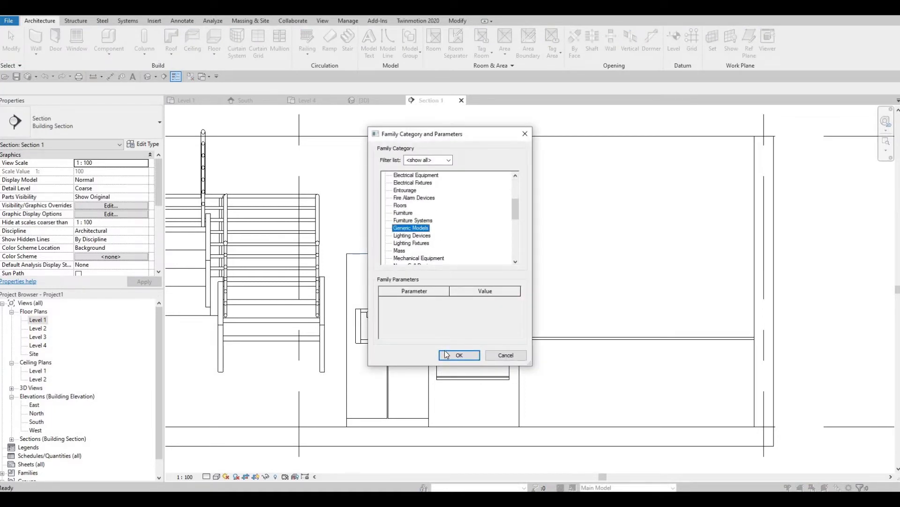
pyautogui.press('Return')
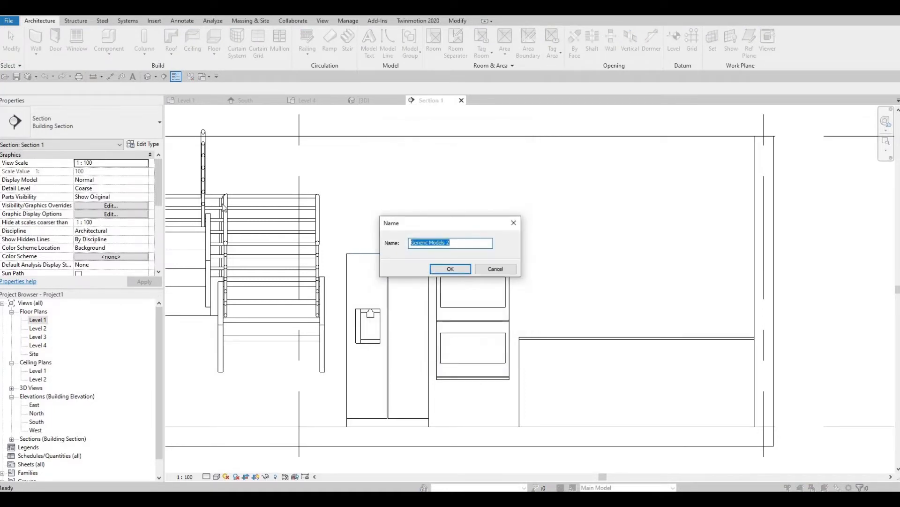
pyautogui.press('Return')
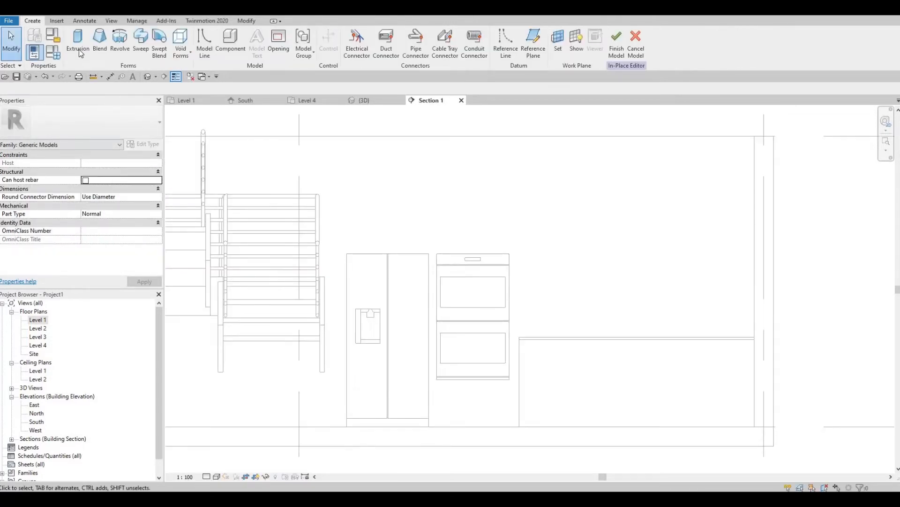
# Start an Extrusion in the section view using a picked work plane on the EXTERIOR WALL 1 face.
pyautogui.click(78, 41)
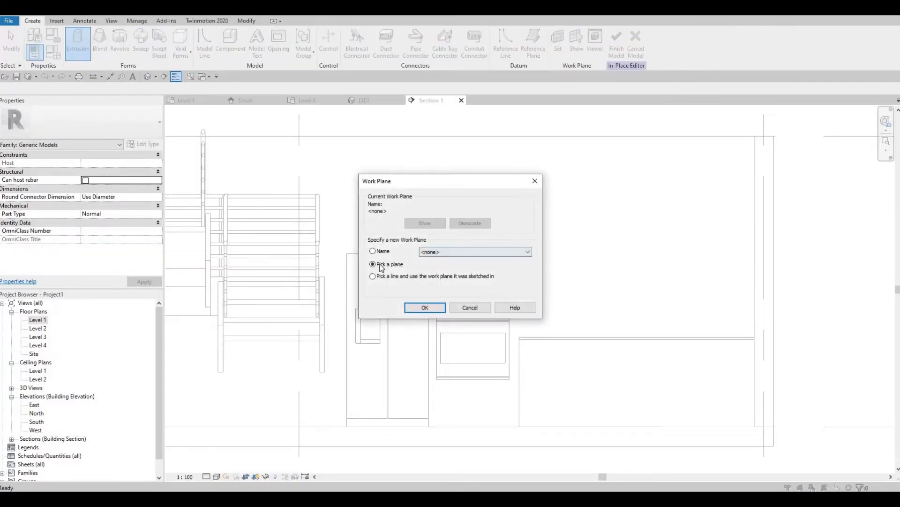
pyautogui.press('Return')
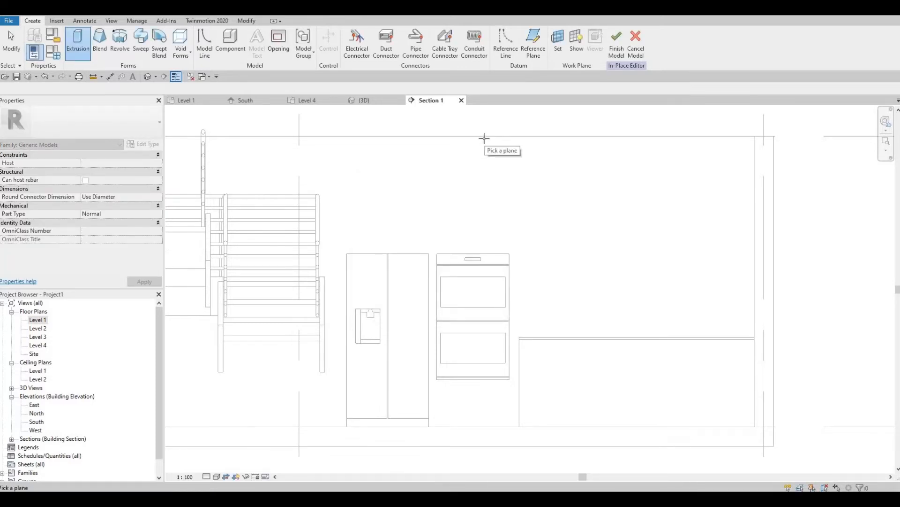
pyautogui.click(318, 195)
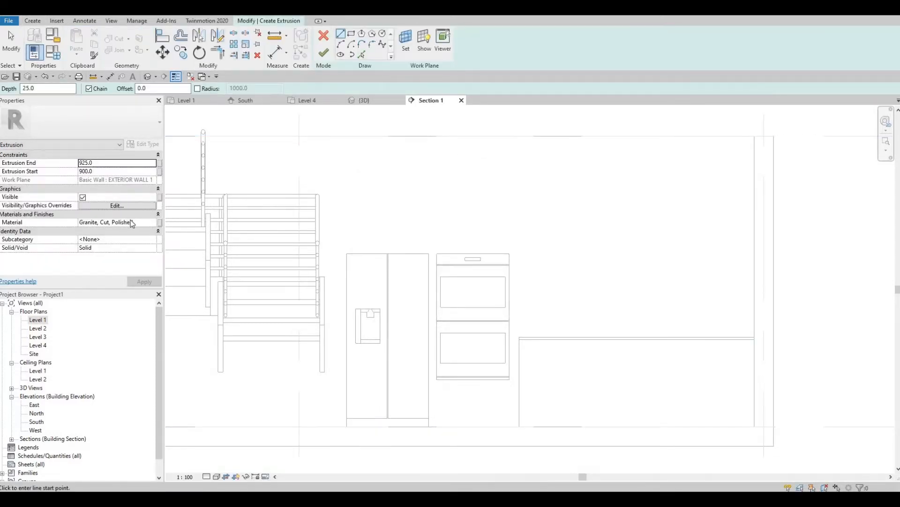
# Assign the Plaster material from the AEC Materials library's Plaster category to the extrusion.
pyautogui.click(154, 224)
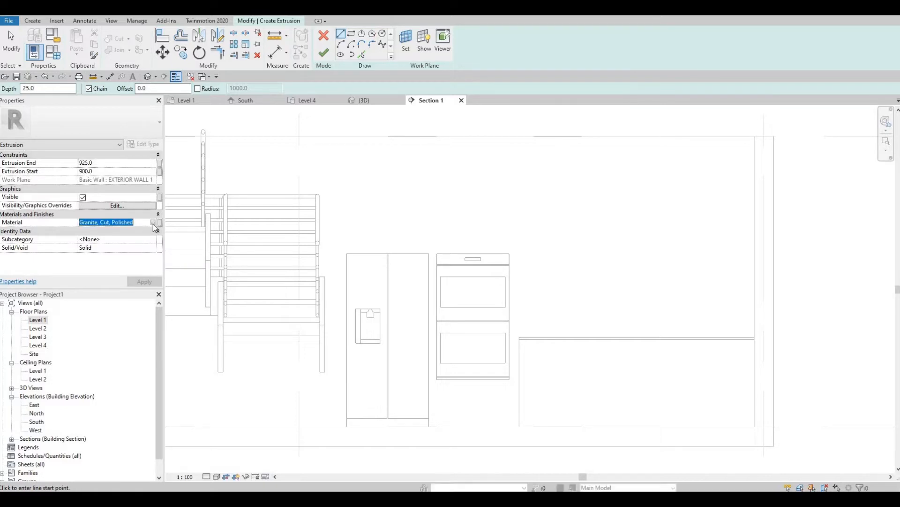
pyautogui.click(152, 223)
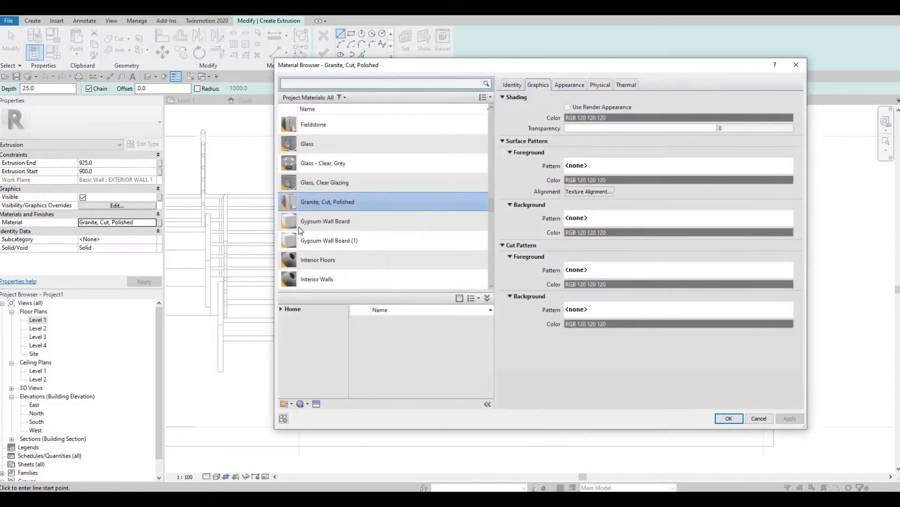
pyautogui.scroll(-4, 324, 242)
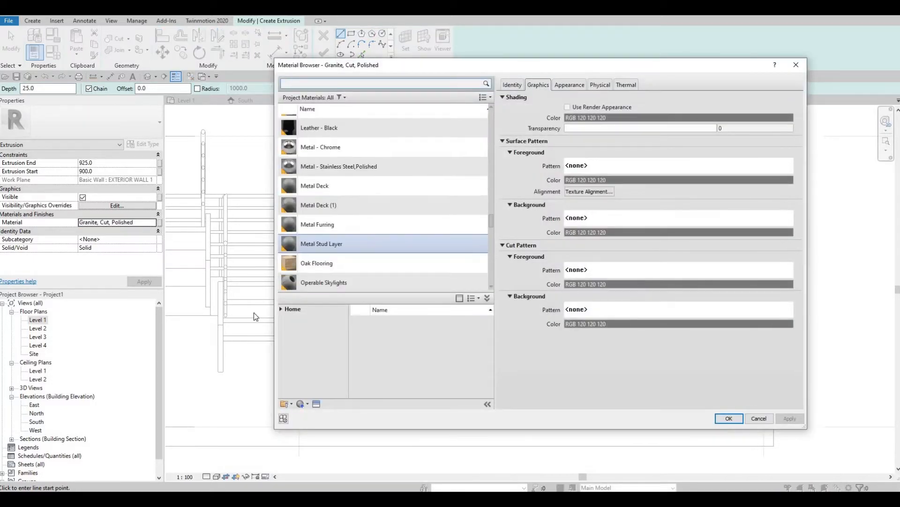
pyautogui.click(285, 310)
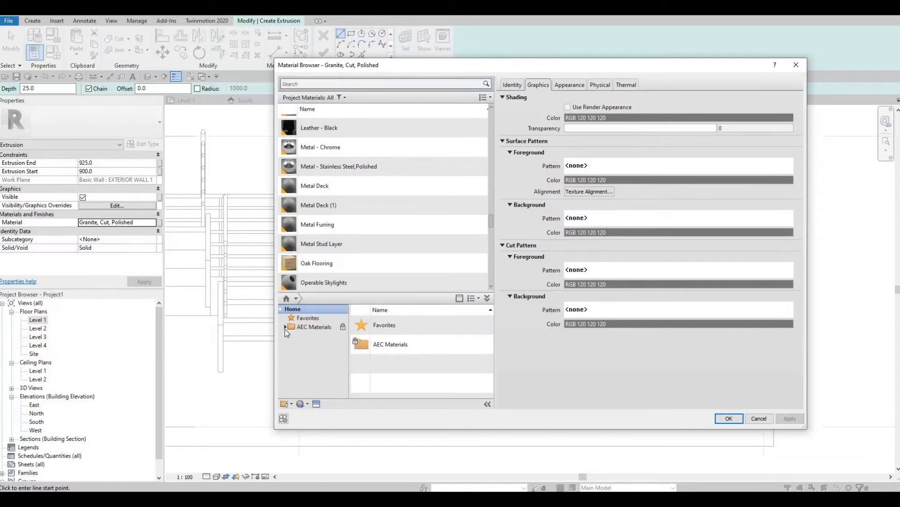
pyautogui.click(285, 326)
pyautogui.scroll(-3, 314, 376)
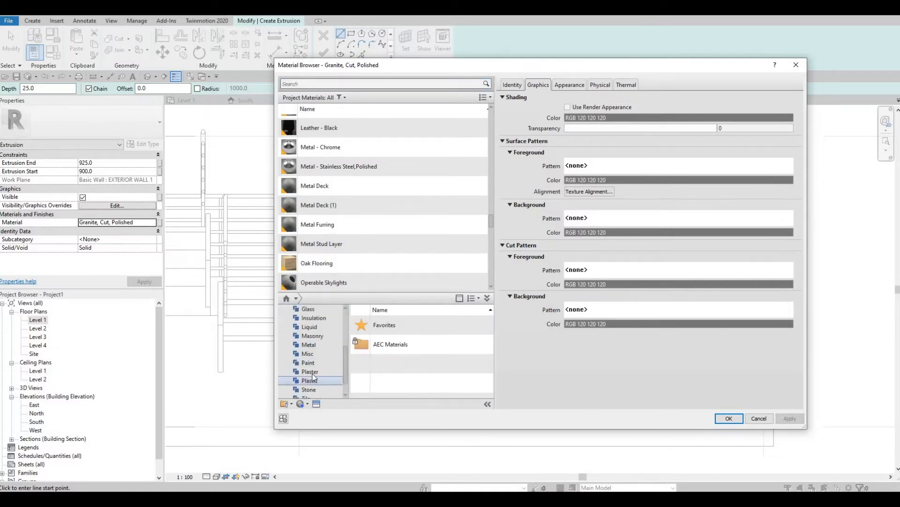
pyautogui.click(310, 372)
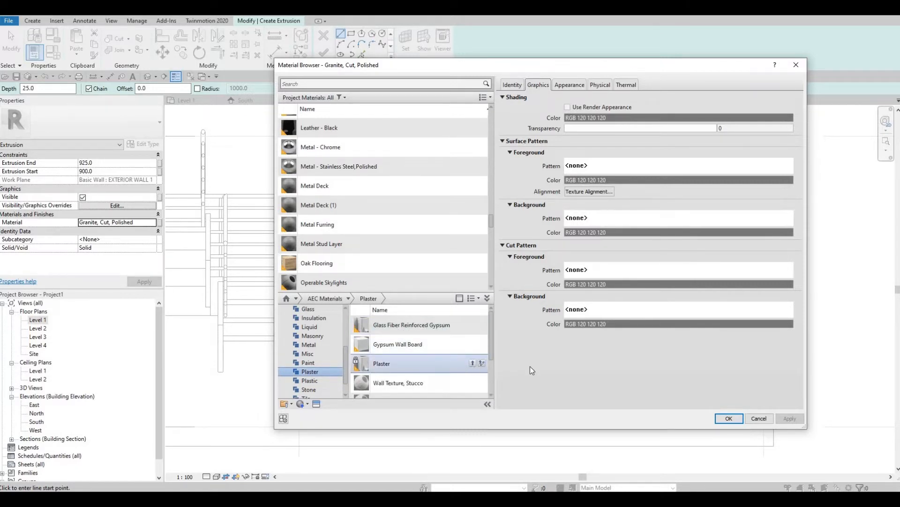
pyautogui.click(729, 418)
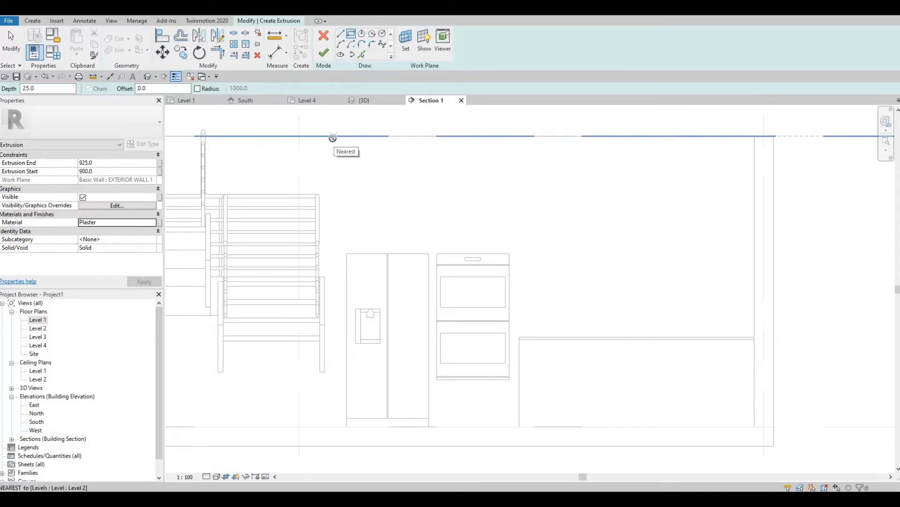
# Sketch a rectangle about 1918 mm wide and 3000 mm high from Level 2 to Level 1, enclosing the refrigerator and oven up to the counter's end.
pyautogui.click(333, 136)
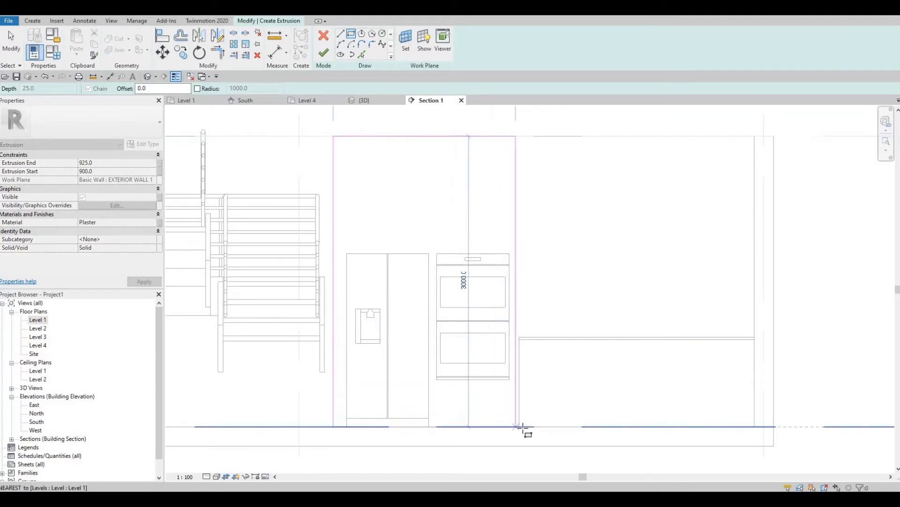
pyautogui.press('Escape')
pyautogui.press('Escape')
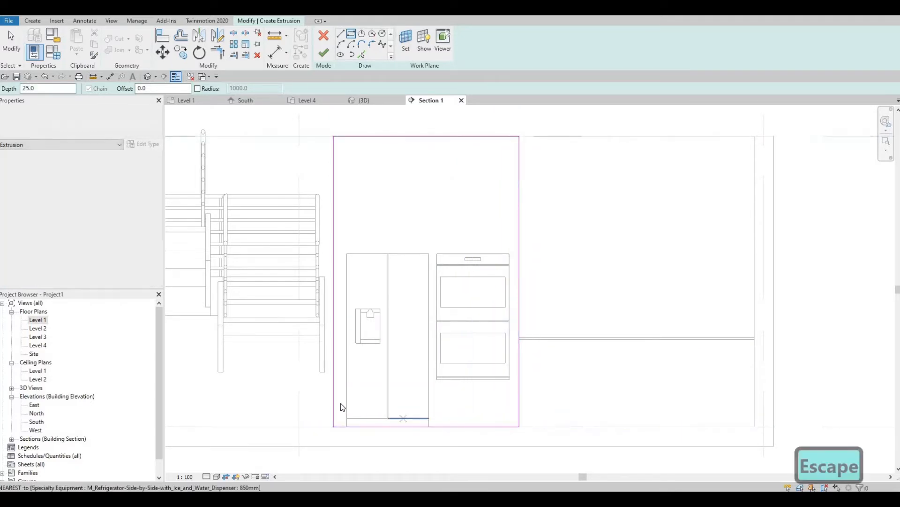
# Nudge the outer rectangle's stair-side edge three increments away from the refrigerator.
pyautogui.click(333, 398)
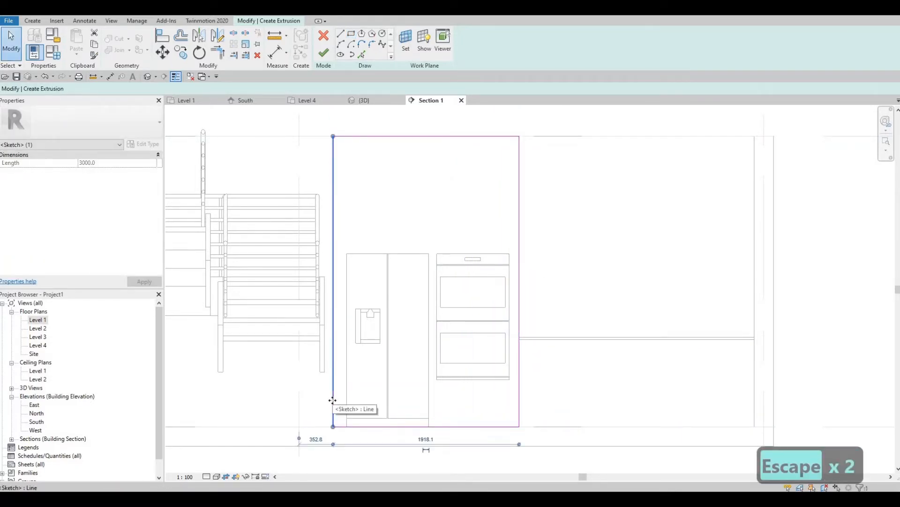
pyautogui.press('Left')
pyautogui.press('Left')
pyautogui.press('Left')
pyautogui.press('Escape')
pyautogui.press('Escape')
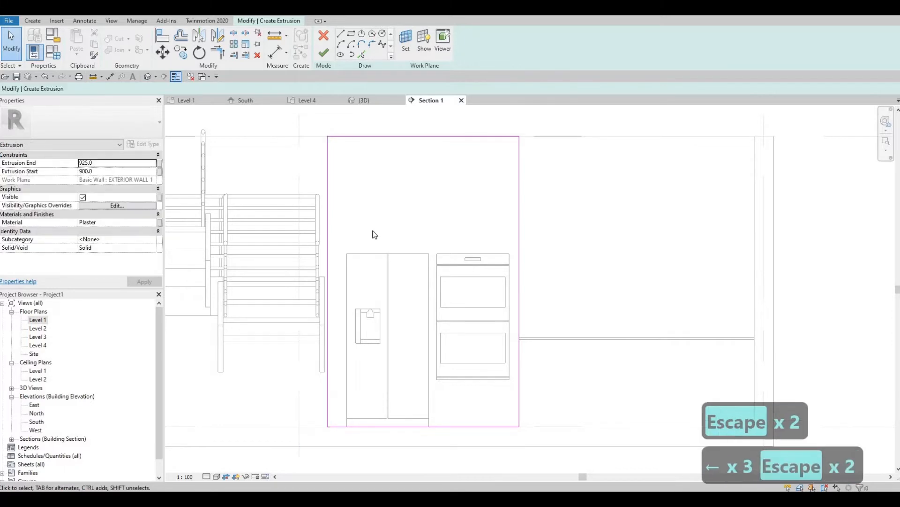
# Sketch a rectangle tracing the refrigerator's outline from the Level 1 line to its upper corner.
pyautogui.click(352, 36)
pyautogui.scroll(2, 340, 427)
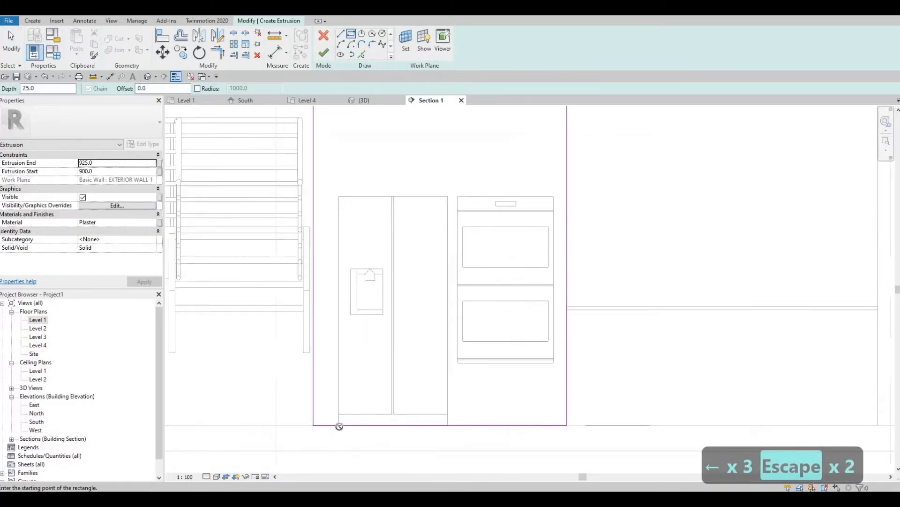
pyautogui.click(339, 425)
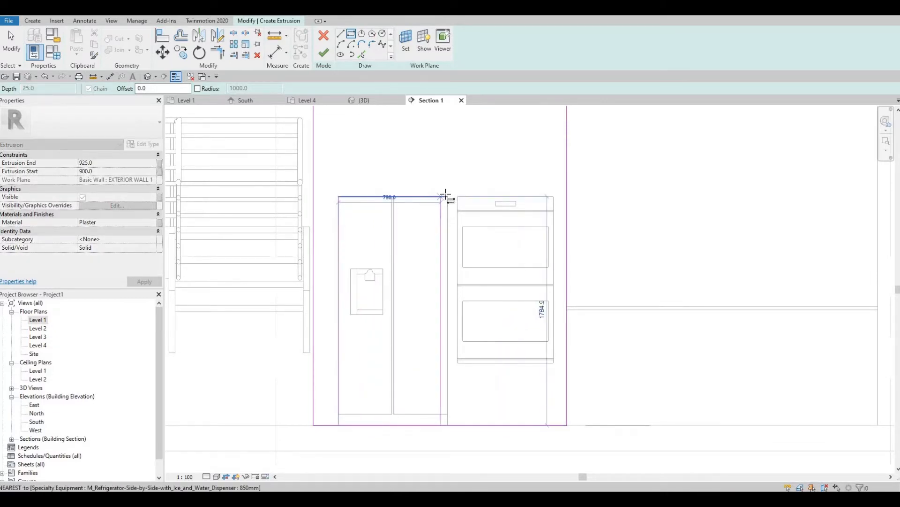
pyautogui.click(462, 240)
pyautogui.press('Escape')
pyautogui.press('Escape')
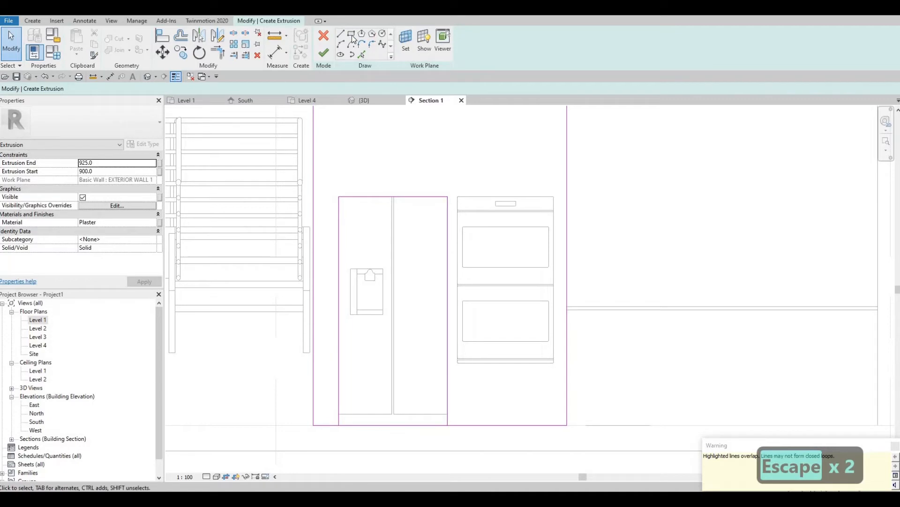
# Sketch a rectangle tracing the built-in double oven's outline from its lower corner to the opposite upper corner.
pyautogui.click(351, 33)
pyautogui.scroll(2, 444, 349)
pyautogui.scroll(1, 445, 350)
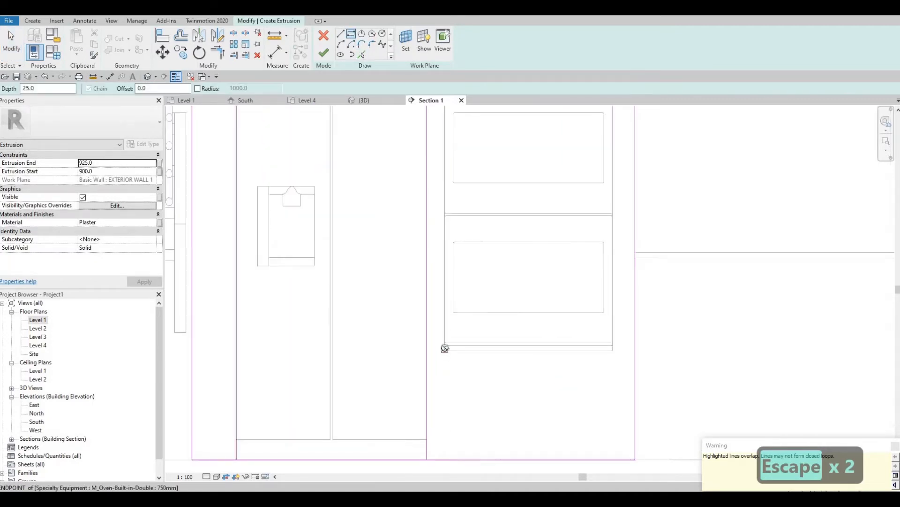
pyautogui.click(444, 349)
pyautogui.moveTo(540, 225); pyautogui.dragTo(477, 381, button='middle')
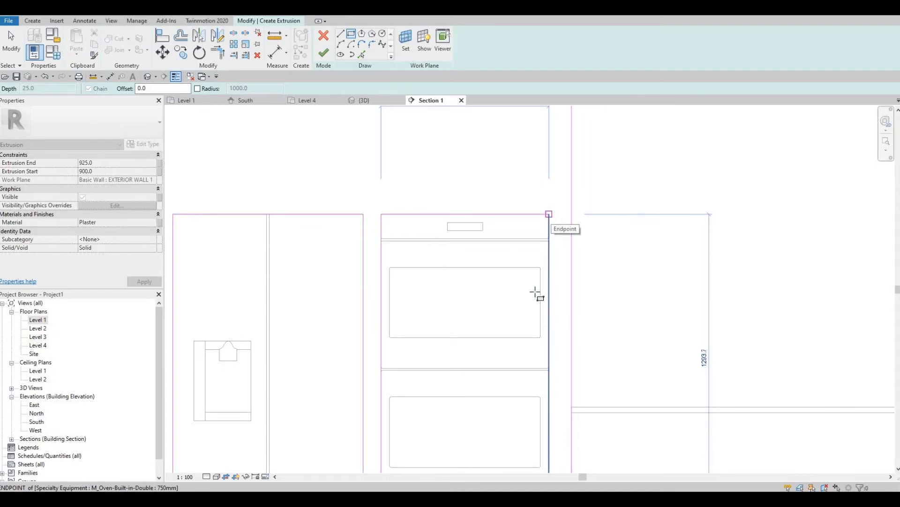
pyautogui.press('Escape')
pyautogui.press('Escape')
pyautogui.scroll(-3, 517, 334)
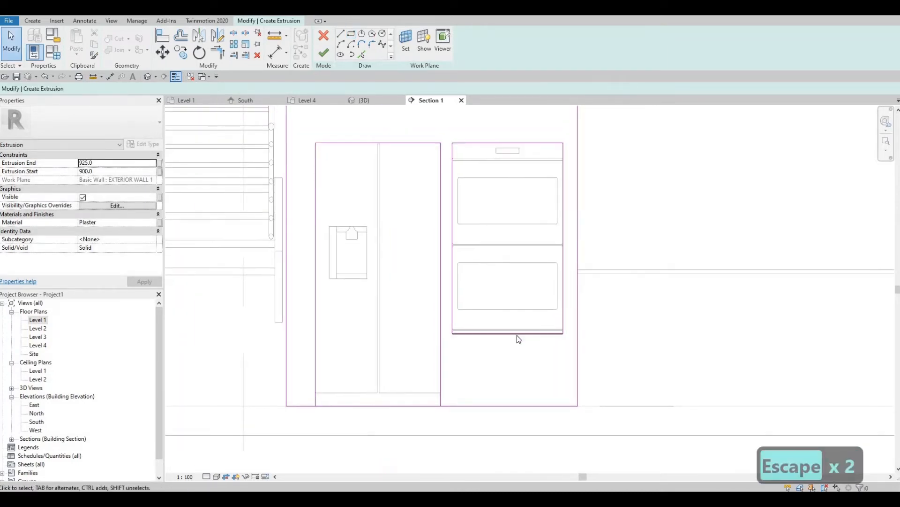
# Move the lower line of the oven's sketched rectangle onto the oven's bottom edge.
pyautogui.scroll(4, 519, 338)
pyautogui.press('Escape')
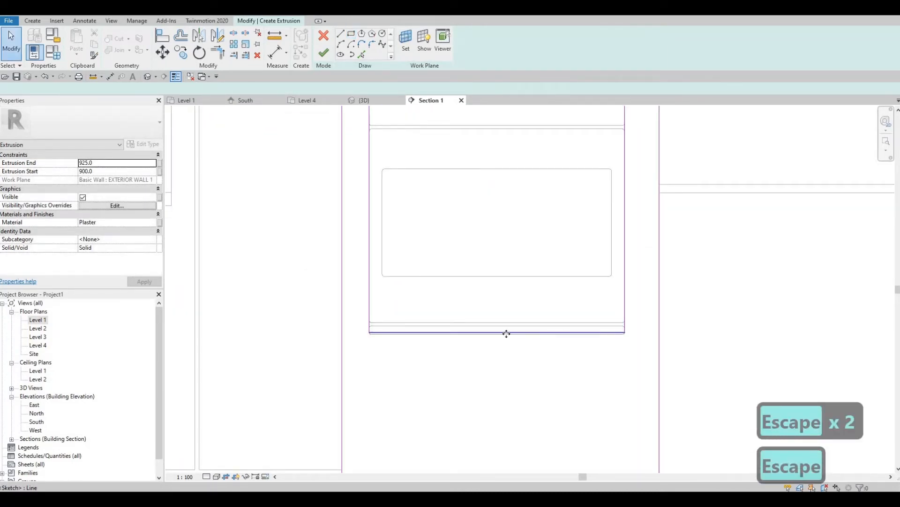
pyautogui.click(507, 333)
pyautogui.moveTo(510, 325)
pyautogui.mouseDown()
pyautogui.moveTo(492, 347)
pyautogui.moveTo(384, 329)
pyautogui.mouseUp()
pyautogui.scroll(5, 378, 353)
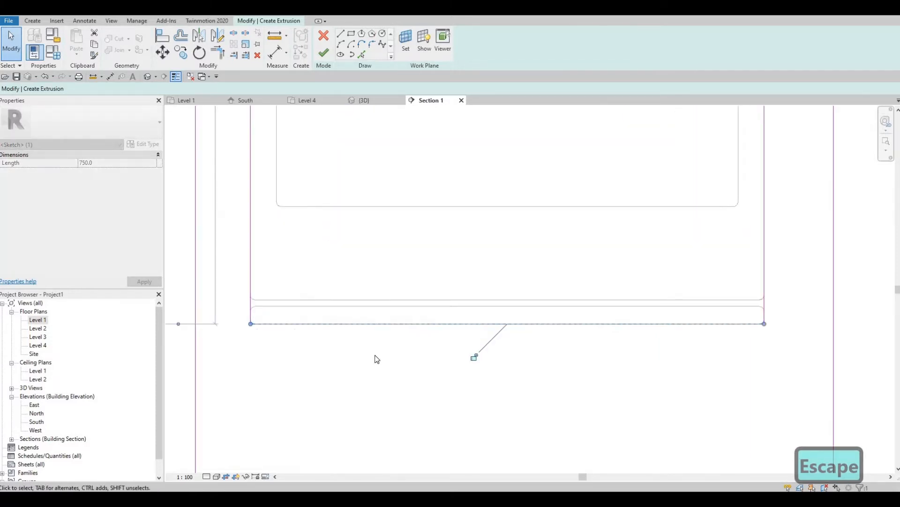
pyautogui.click(381, 355)
pyautogui.scroll(-4, 387, 338)
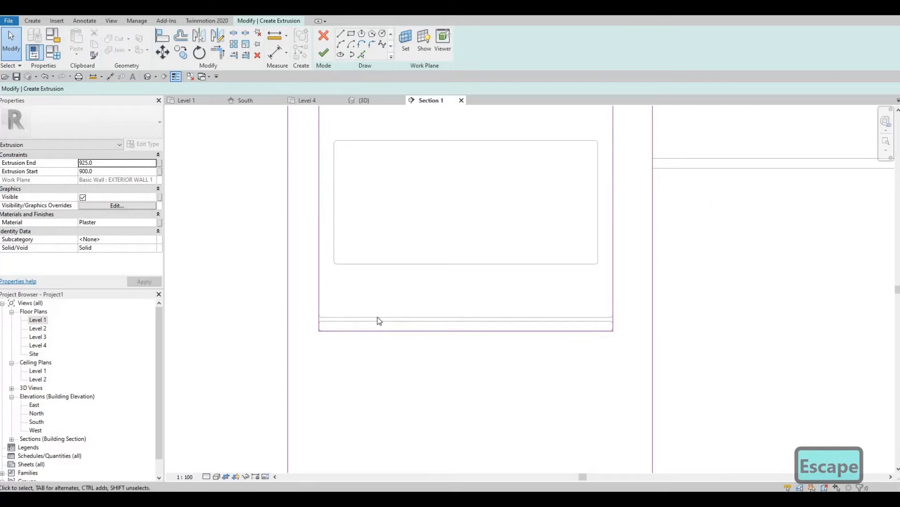
pyautogui.scroll(-5, 410, 302)
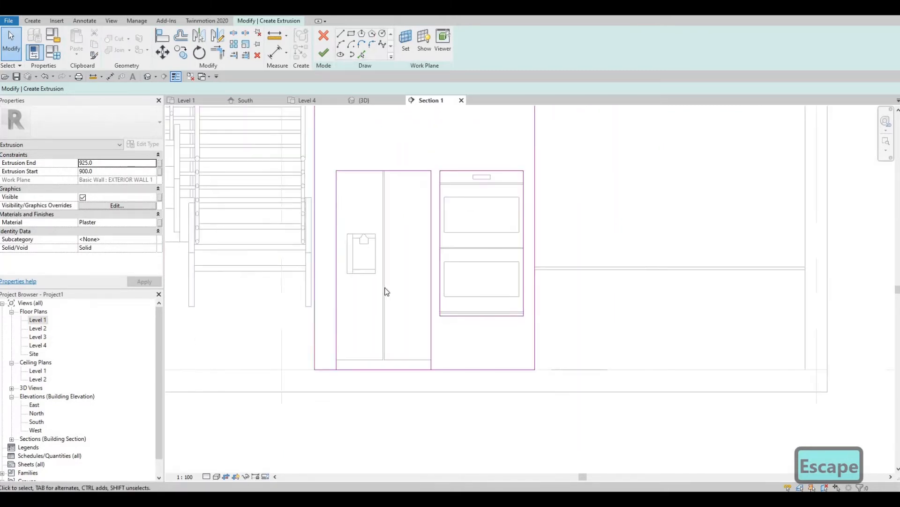
# Delete the refrigerator rectangle's base line that overlaps the outer rectangle along Level 1.
pyautogui.press('Escape')
pyautogui.click(374, 370)
pyautogui.press('Delete')
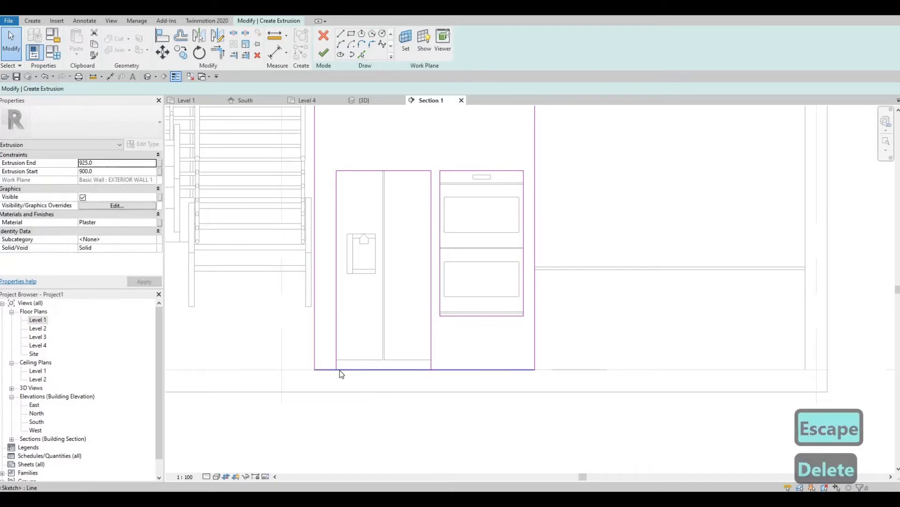
# Split the outer rectangle's base line at a point beneath the middle of the refrigerator.
pyautogui.scroll(1, 348, 364)
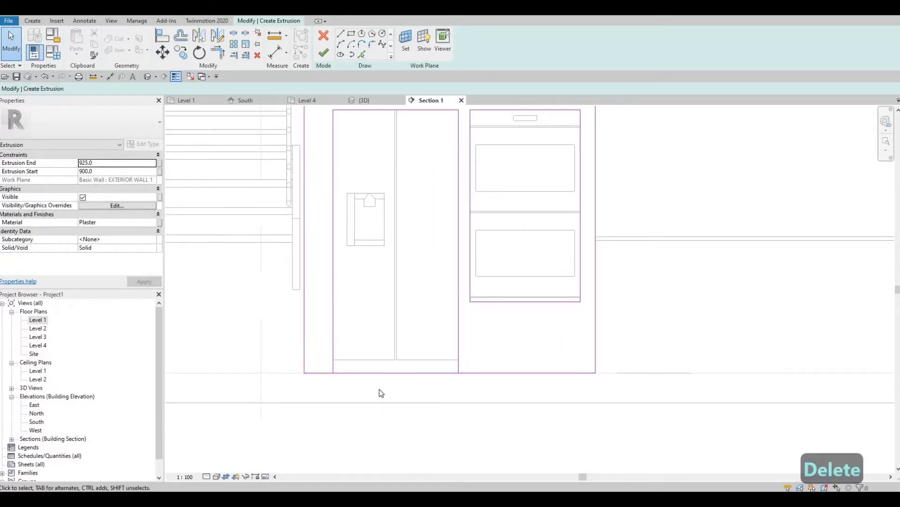
pyautogui.press('s')
pyautogui.press('l')
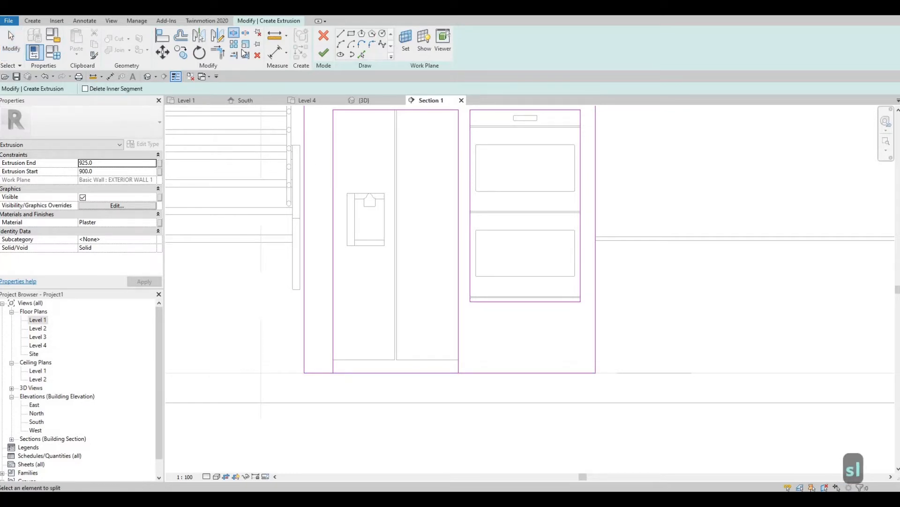
pyautogui.click(396, 373)
pyautogui.press('Escape')
pyautogui.press('Escape')
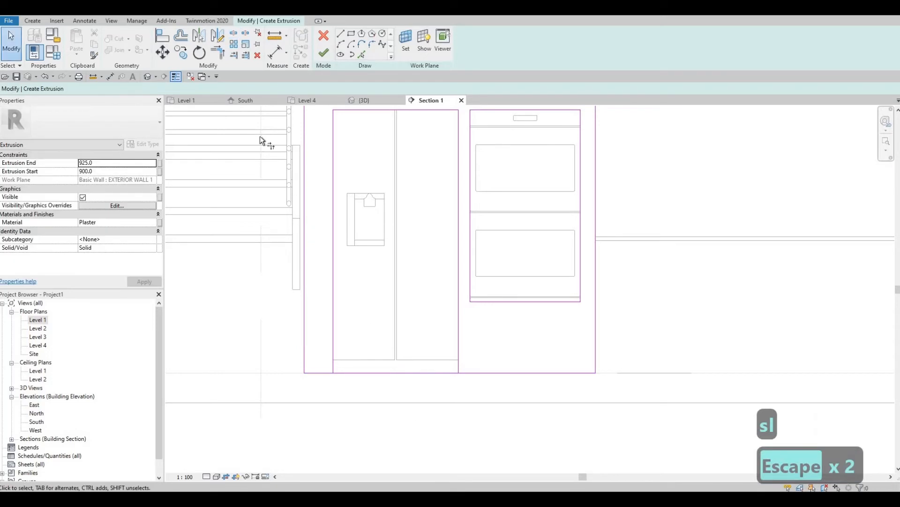
# Trim the outer base line segments to both sides of the refrigerator outline and finish the extrusion sketch.
pyautogui.press('t')
pyautogui.press('r')
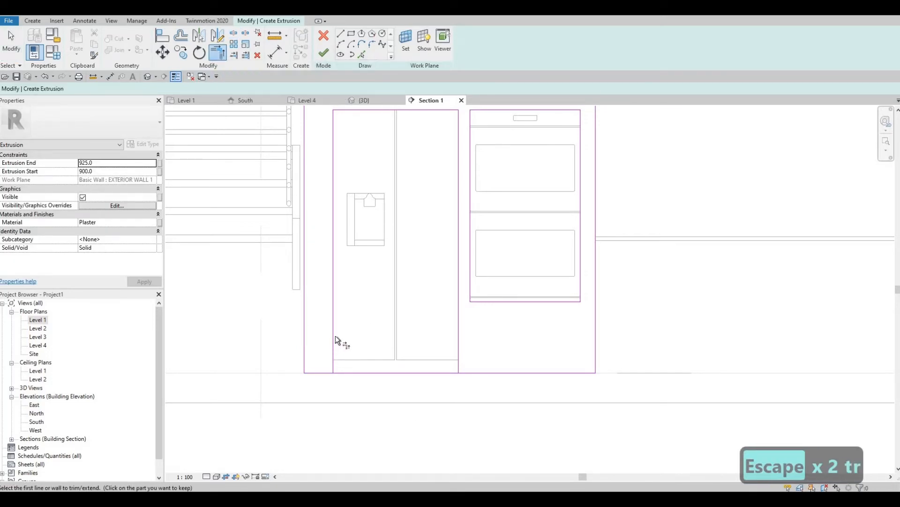
pyautogui.click(334, 336)
pyautogui.click(323, 373)
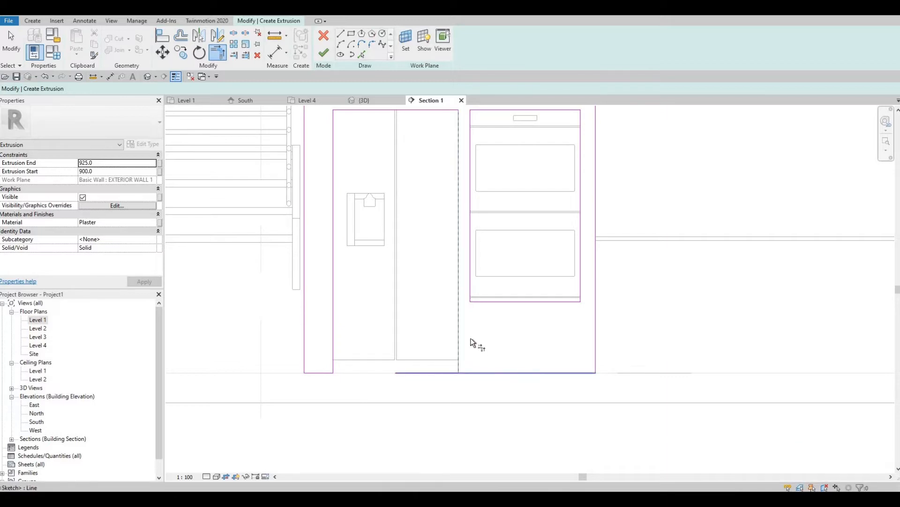
pyautogui.scroll(-2, 471, 337)
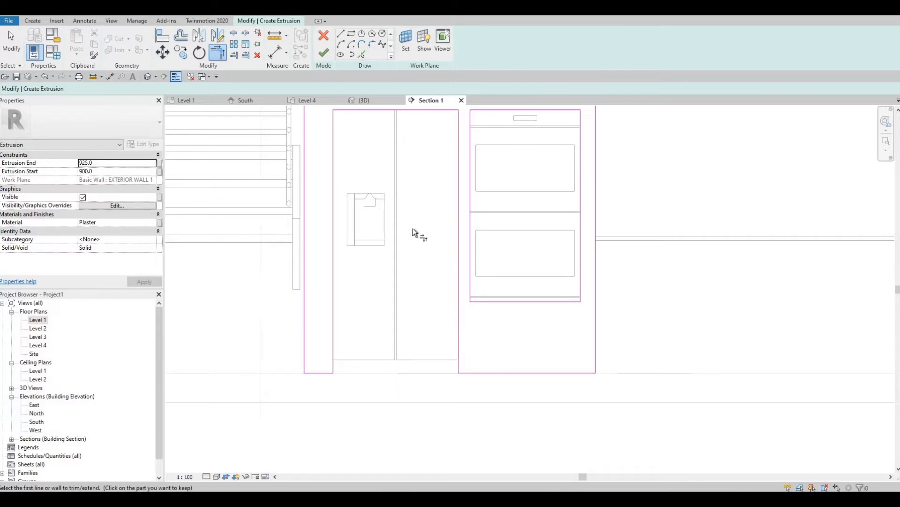
pyautogui.click(323, 52)
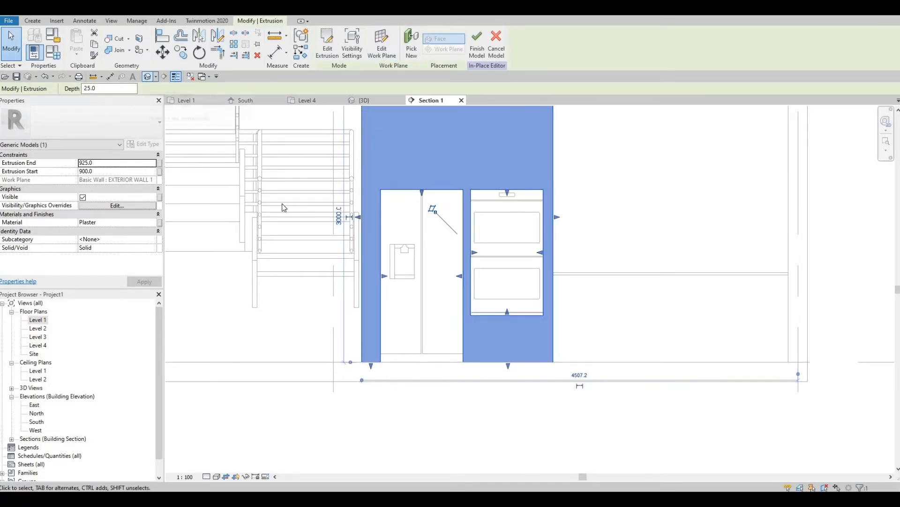
# In the Level 1 plan, pull the surround's front and back faces toward the wall, to about 824.6 extrusion end and 767.9 start.
pyautogui.keyDown('shift'); pyautogui.moveTo(309, 238); pyautogui.dragTo(348, 249, button='middle'); pyautogui.keyUp('shift')
pyautogui.moveTo(347, 249); pyautogui.dragTo(730, 257, button='middle')
pyautogui.moveTo(446, 295); pyautogui.dragTo(619, 275, button='middle')
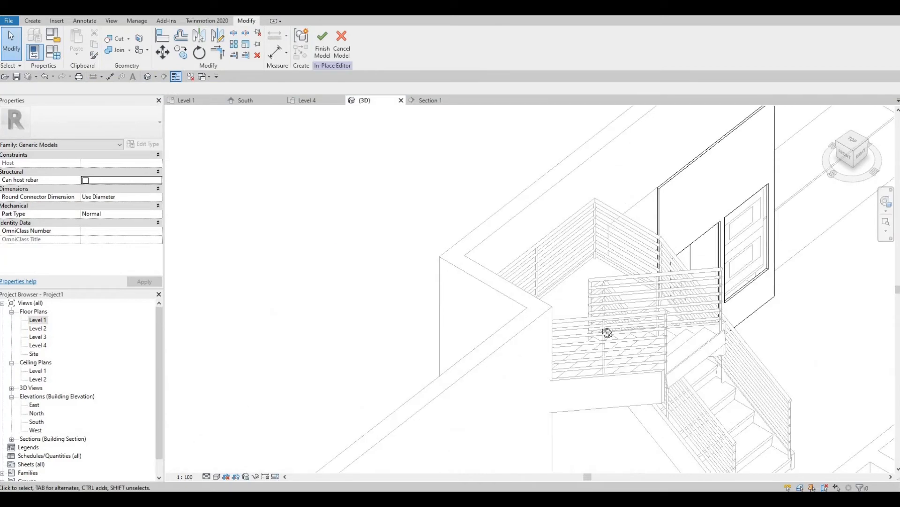
pyautogui.keyDown('shift'); pyautogui.moveTo(607, 332); pyautogui.dragTo(349, 269, button='middle'); pyautogui.keyUp('shift')
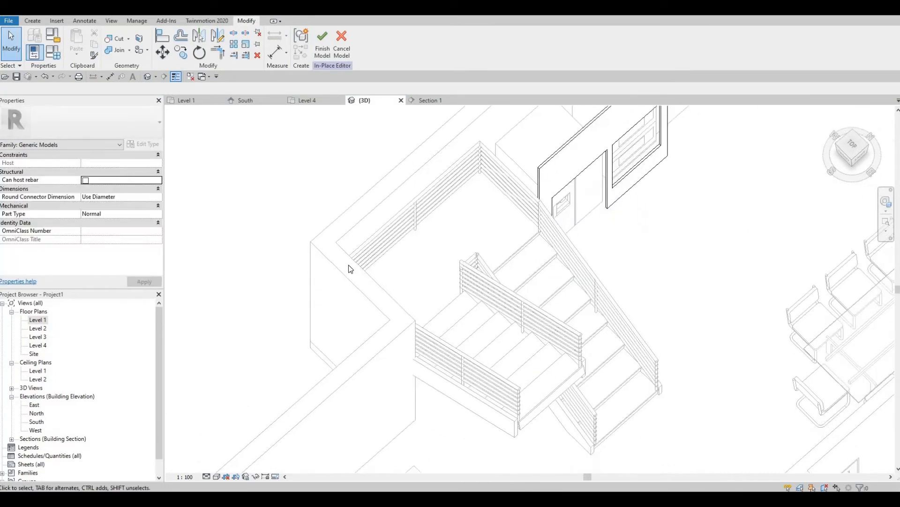
pyautogui.doubleClick(38, 319)
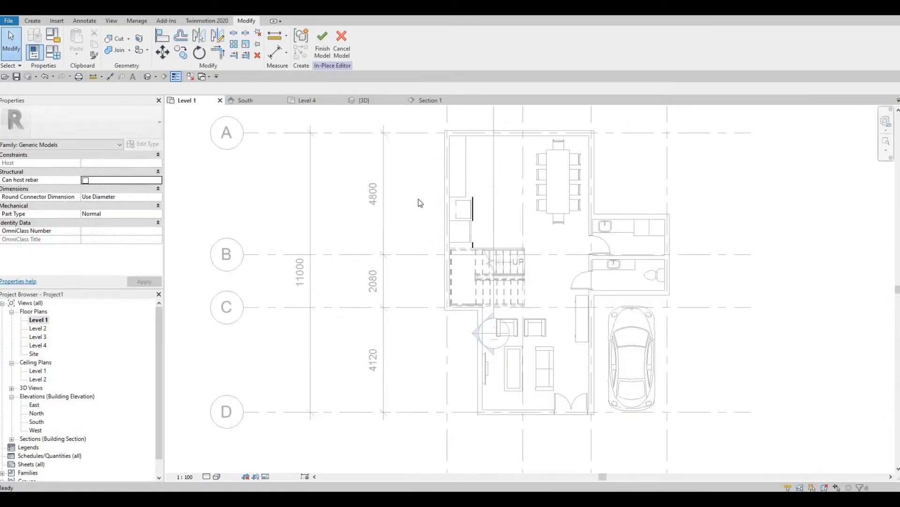
pyautogui.scroll(6, 503, 230)
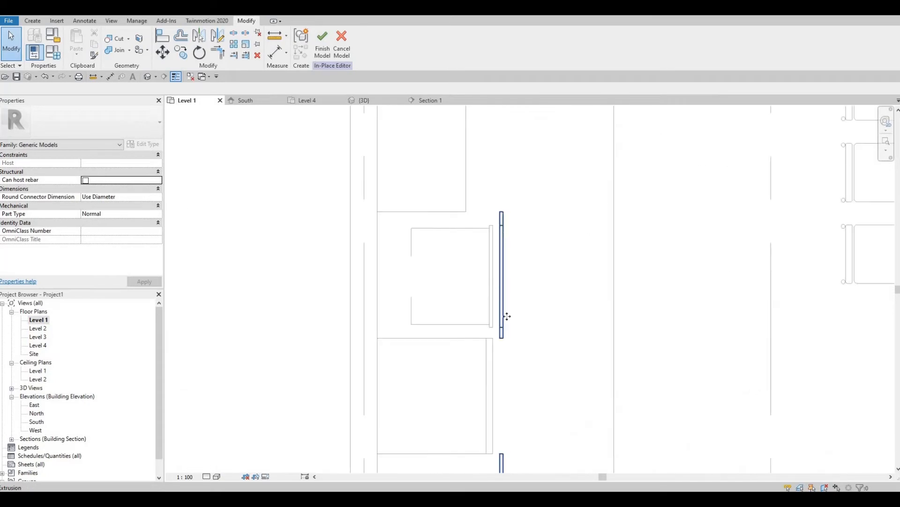
pyautogui.click(507, 316)
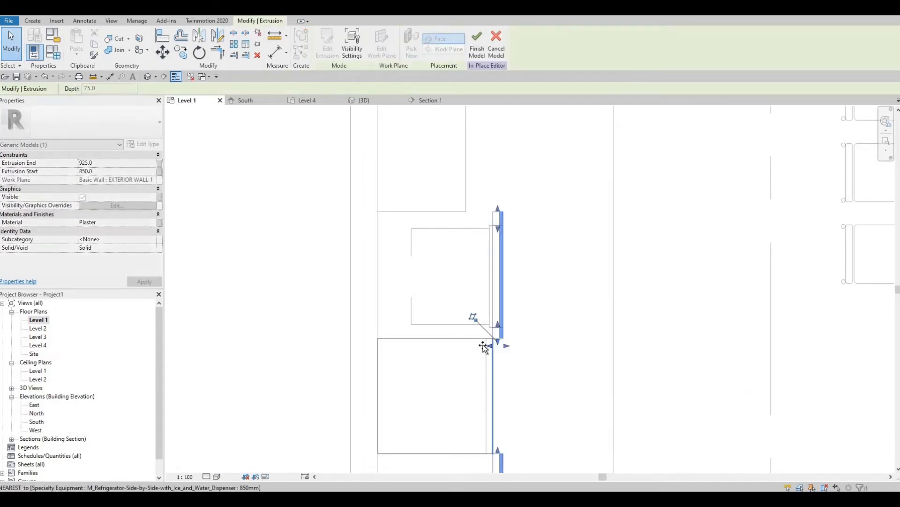
pyautogui.moveTo(484, 347); pyautogui.dragTo(490, 346)
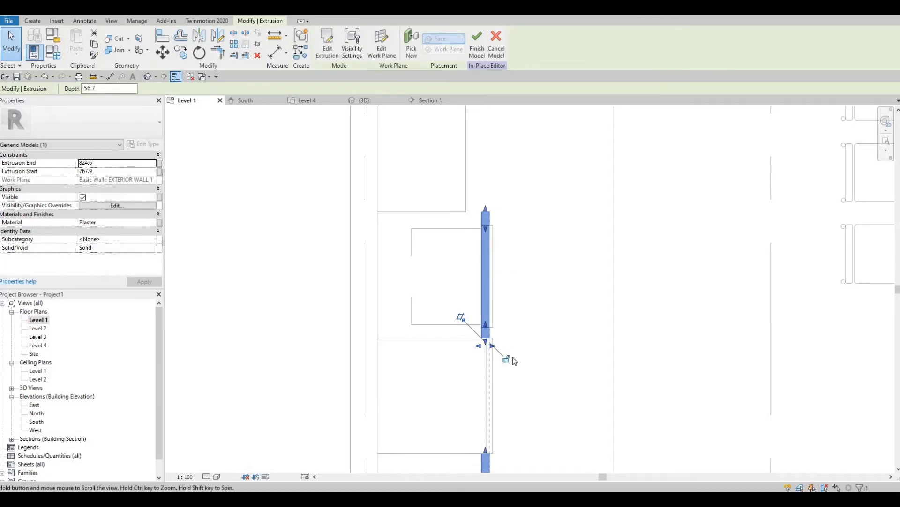
pyautogui.press('Escape')
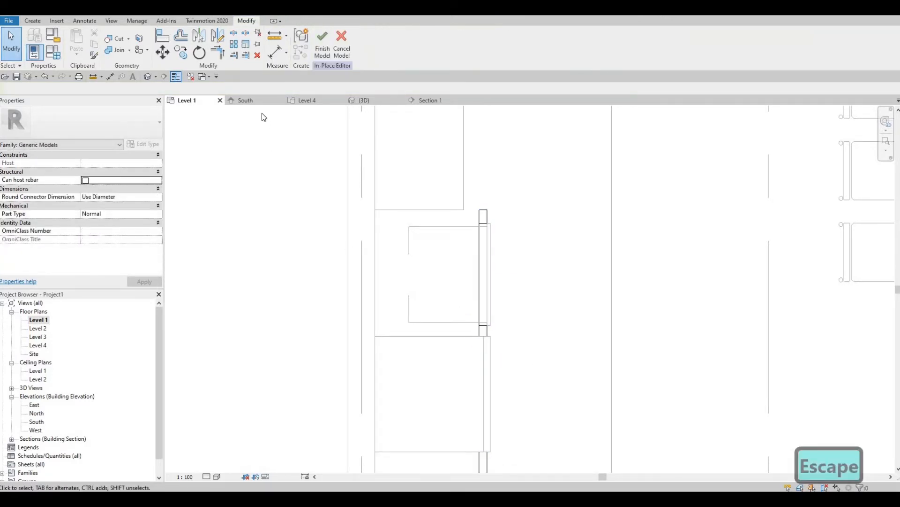
# Stretch the surround's back face to the wall at extrusion start 0.0 and pull its front face back to about 788.7.
pyautogui.press('F1')
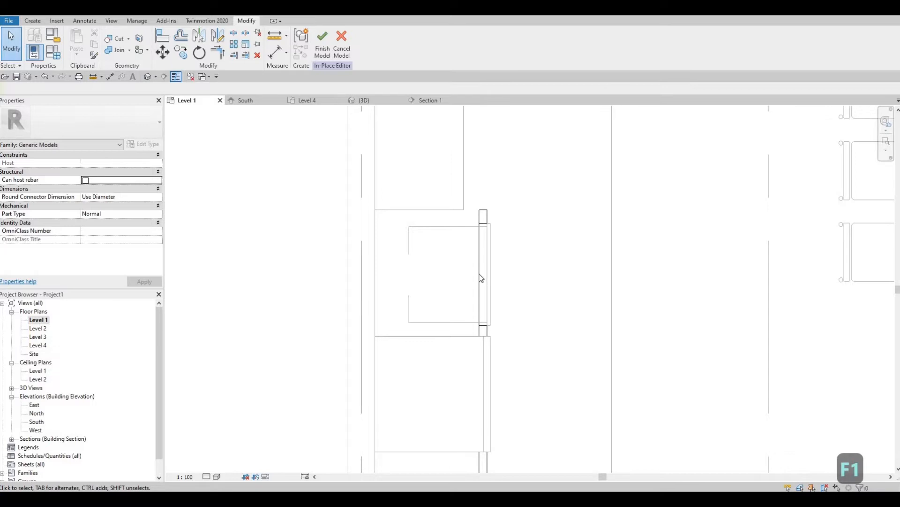
pyautogui.click(473, 339)
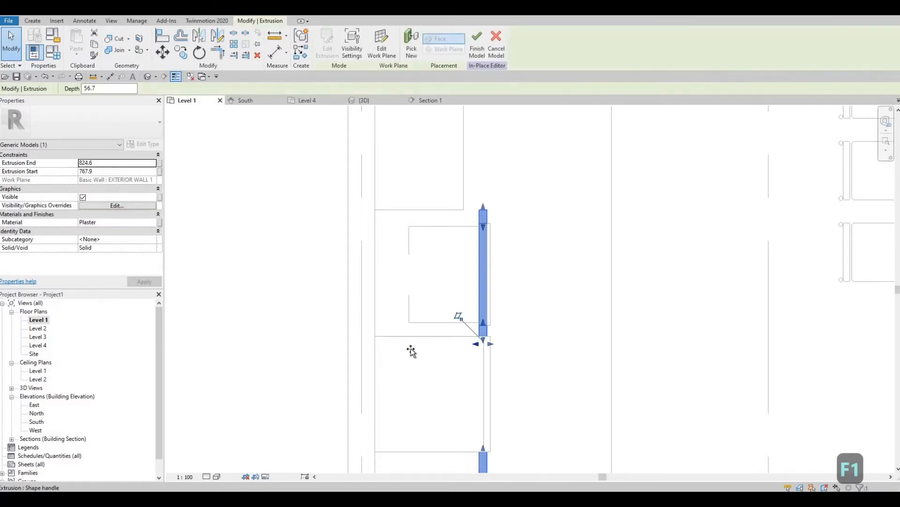
pyautogui.moveTo(373, 352); pyautogui.dragTo(366, 351)
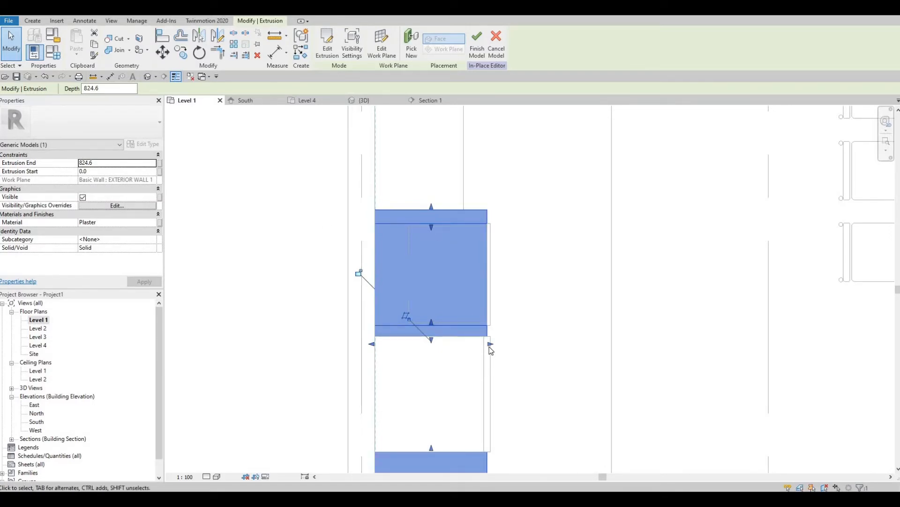
pyautogui.moveTo(488, 346); pyautogui.dragTo(484, 344)
pyautogui.press('Escape')
pyautogui.scroll(4, 485, 337)
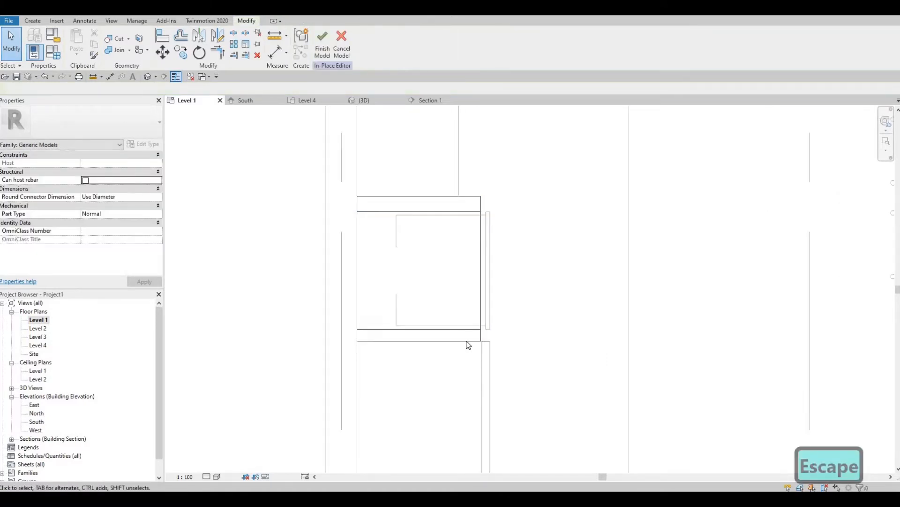
pyautogui.click(483, 370)
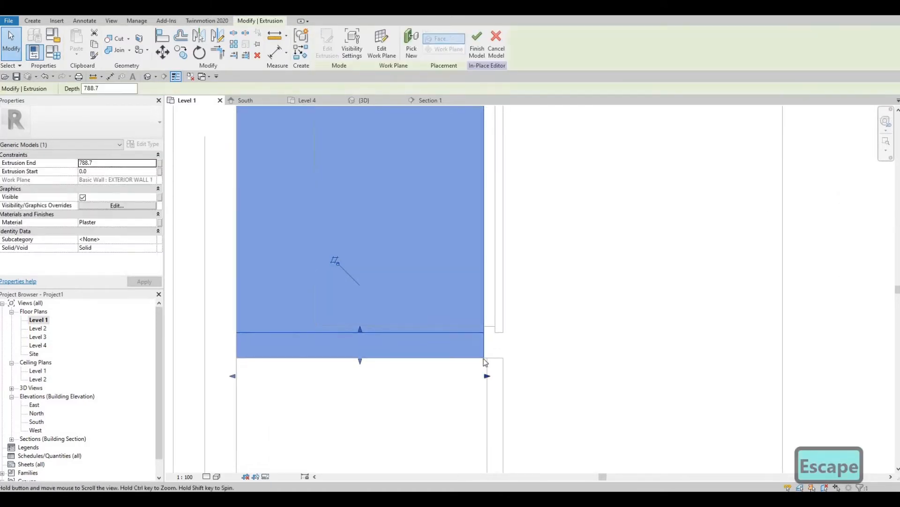
pyautogui.scroll(3, 482, 375)
pyautogui.press('a')
pyautogui.press('l')
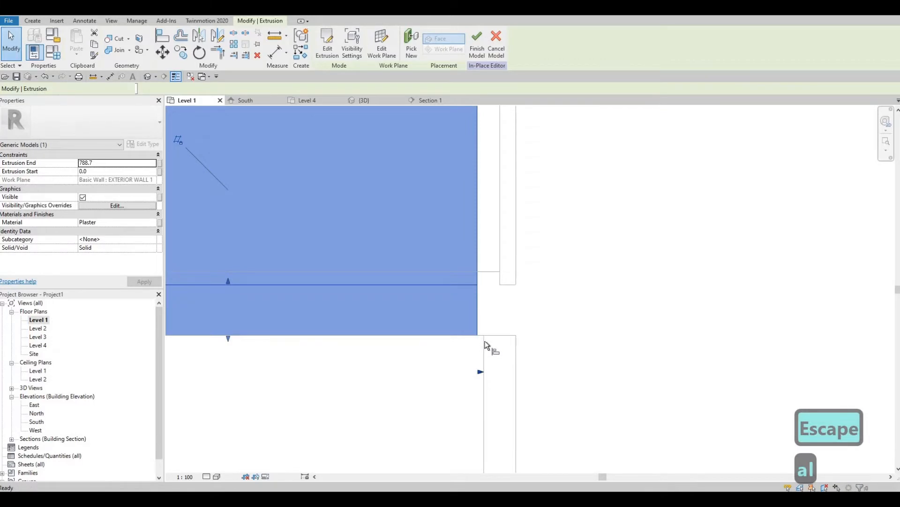
pyautogui.press('Tab')
pyautogui.press('Tab')
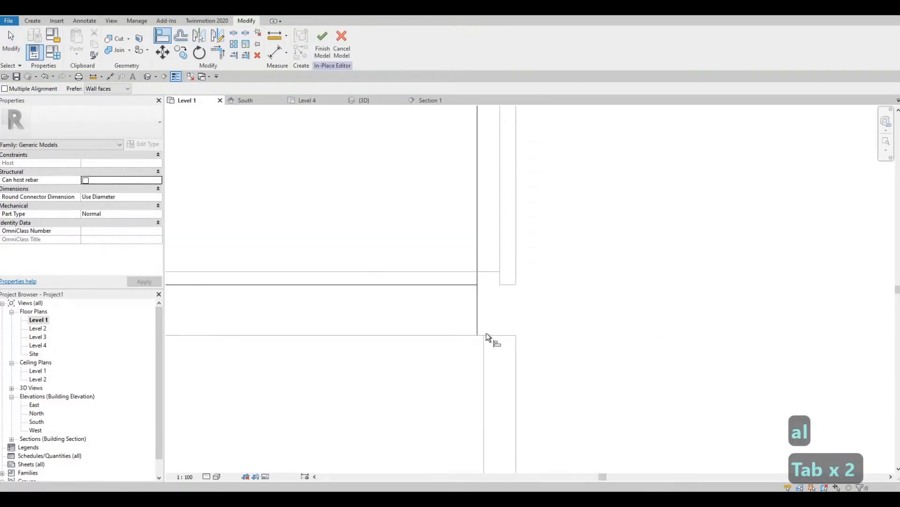
pyautogui.press('Escape')
pyautogui.press('Escape')
# Extend the surround's front face to the back line of the refrigerator doors and finish the in-place model.
pyautogui.click(483, 374)
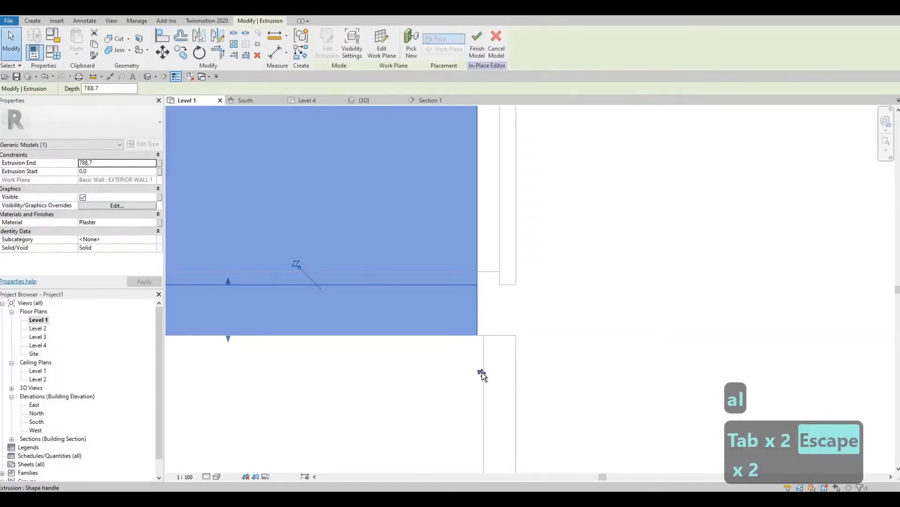
pyautogui.moveTo(483, 373); pyautogui.dragTo(490, 258)
pyautogui.press('Escape')
pyautogui.scroll(-1, 496, 250)
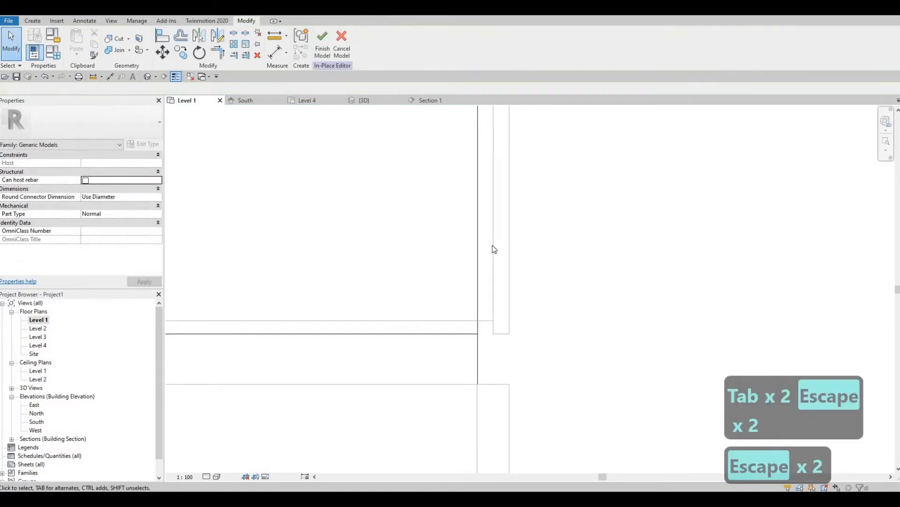
pyautogui.scroll(-2, 451, 180)
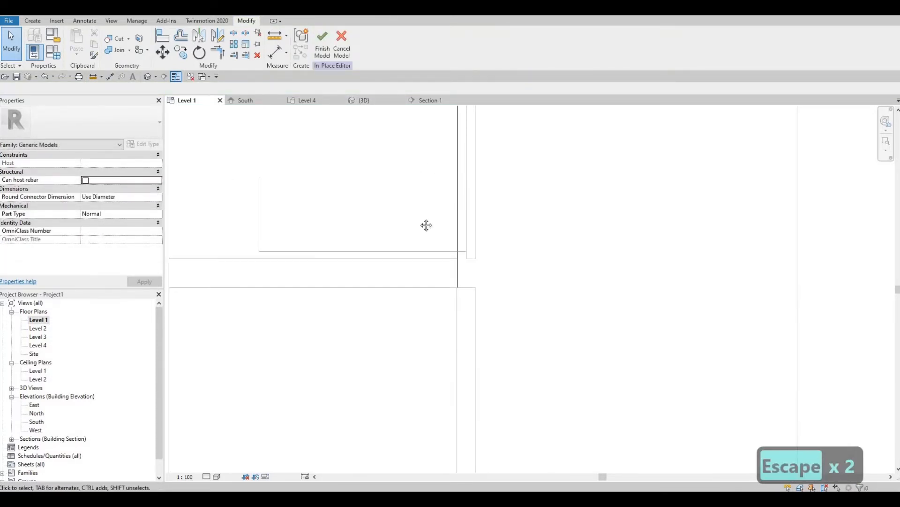
pyautogui.scroll(-2, 393, 261)
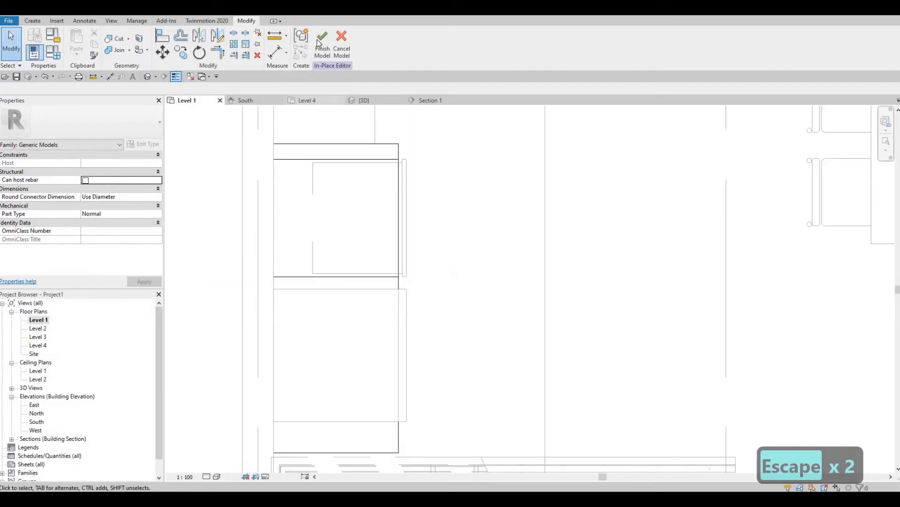
pyautogui.scroll(2, 433, 197)
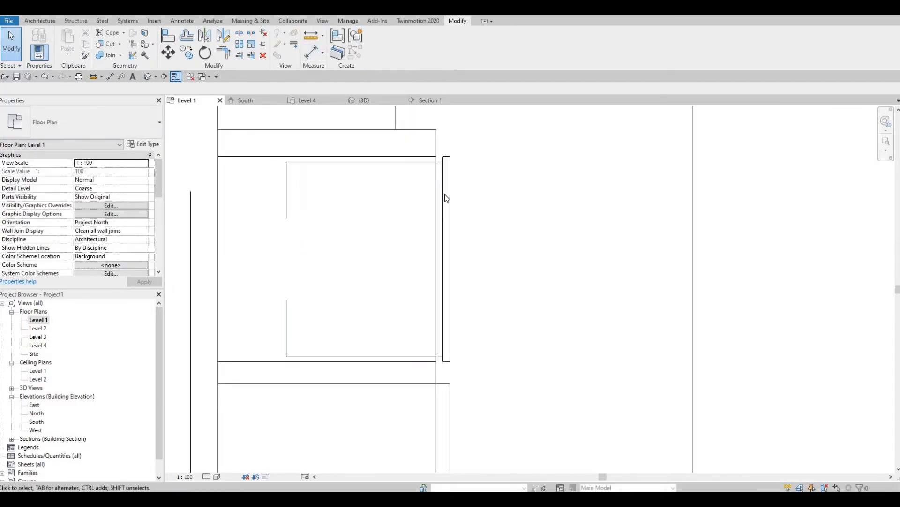
# Nudge the built-in double oven five increments toward the west wall, bringing its front panel against the surround's face.
pyautogui.click(453, 206)
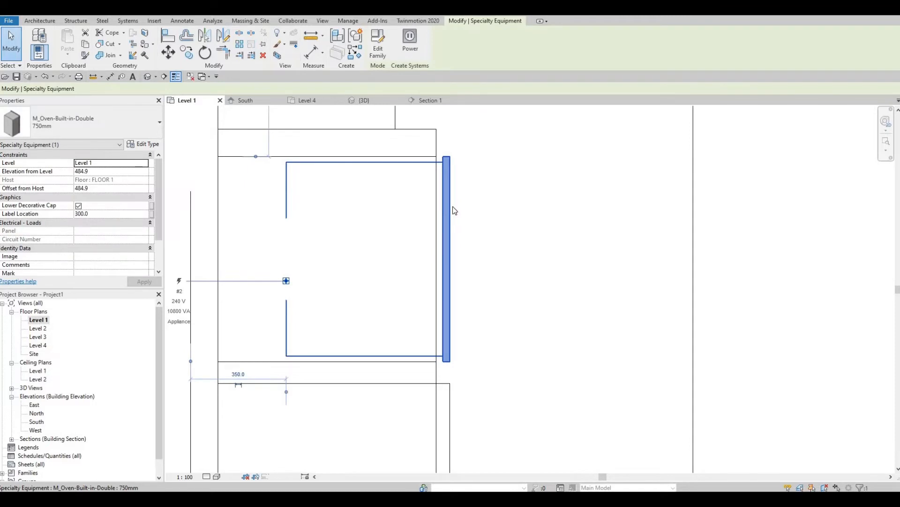
pyautogui.press('Left')
pyautogui.press('Left')
pyautogui.press('Left')
pyautogui.press('Left')
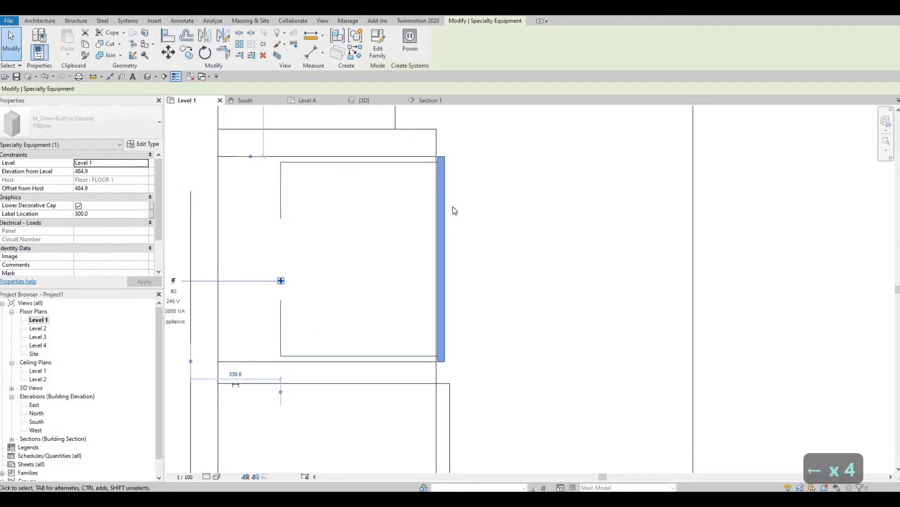
pyautogui.press('Left')
pyautogui.press('Escape')
pyautogui.press('Escape')
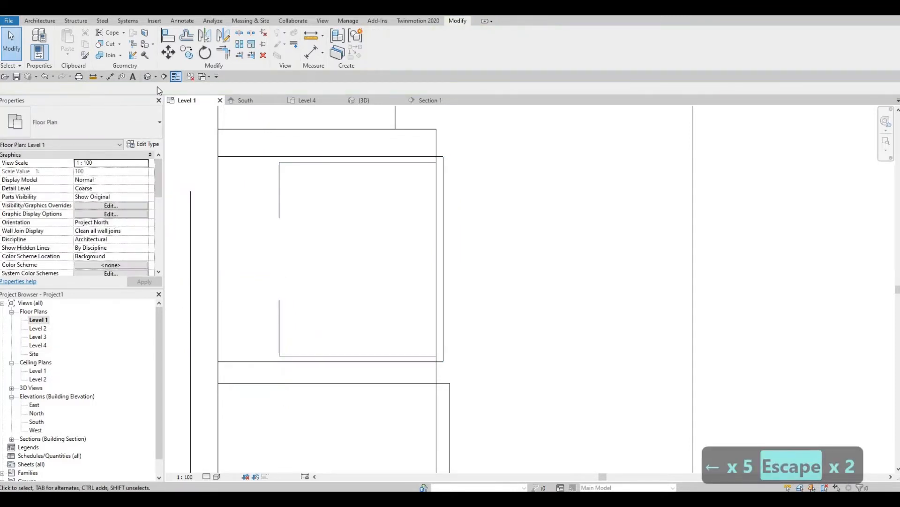
pyautogui.press('Escape')
# Examine the plaster surround, refrigerator, double oven and adjoining counter in 3D from several angles.
pyautogui.click(147, 76)
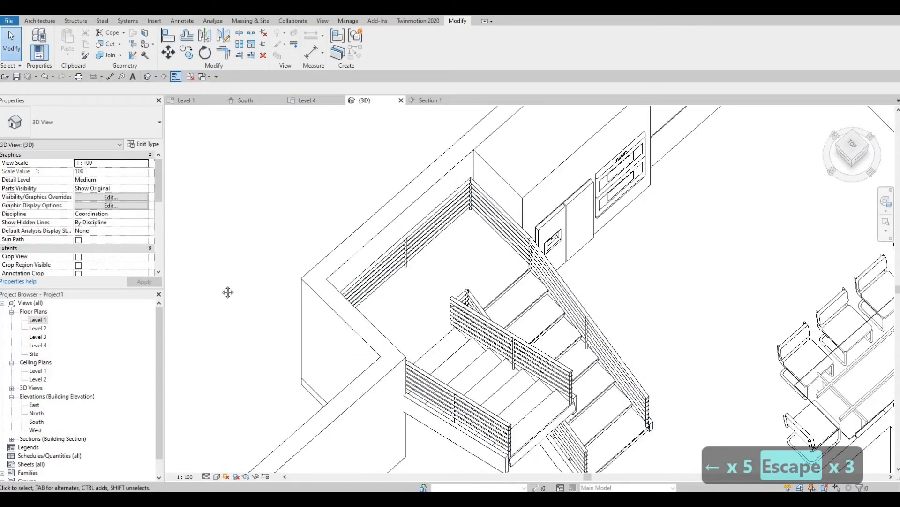
pyautogui.keyDown('shift'); pyautogui.moveTo(228, 291); pyautogui.dragTo(262, 198, button='middle'); pyautogui.keyUp('shift')
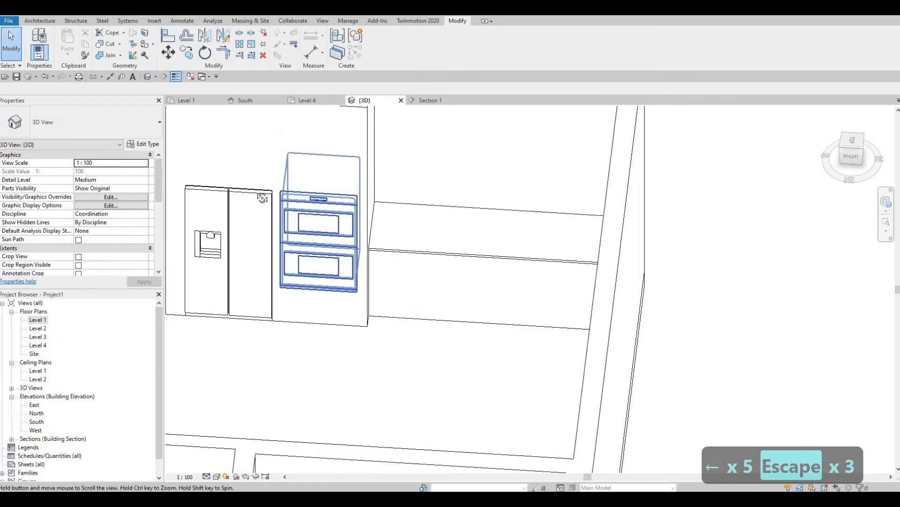
pyautogui.scroll(3, 380, 304)
pyautogui.moveTo(380, 304); pyautogui.dragTo(386, 181, button='middle')
pyautogui.scroll(-3, 386, 181)
pyautogui.moveTo(376, 350); pyautogui.dragTo(366, 152, button='middle')
pyautogui.scroll(1, 368, 184)
pyautogui.keyDown('shift'); pyautogui.moveTo(356, 263); pyautogui.dragTo(463, 381, button='middle'); pyautogui.keyUp('shift')
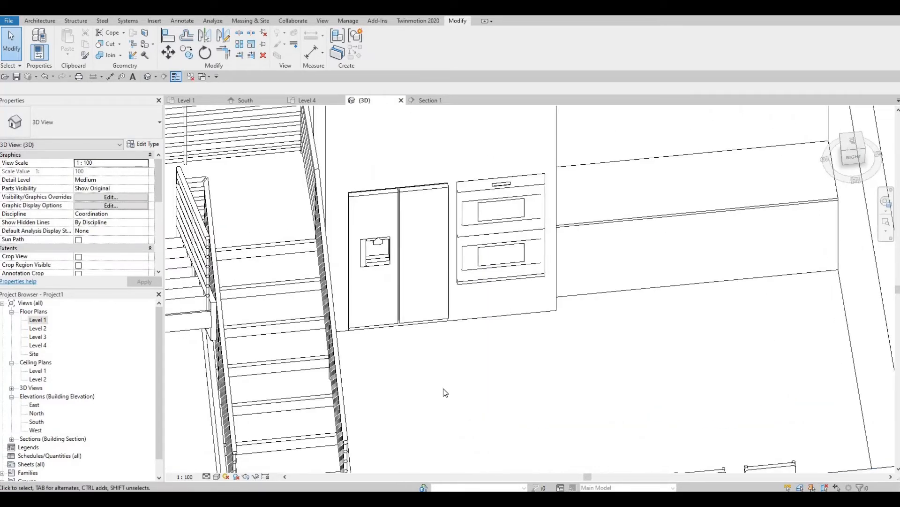
pyautogui.scroll(1, 517, 326)
pyautogui.moveTo(518, 327); pyautogui.dragTo(480, 409, button='middle')
pyautogui.keyDown('shift'); pyautogui.moveTo(534, 371); pyautogui.dragTo(359, 276, button='middle'); pyautogui.keyUp('shift')
pyautogui.scroll(-1, 439, 330)
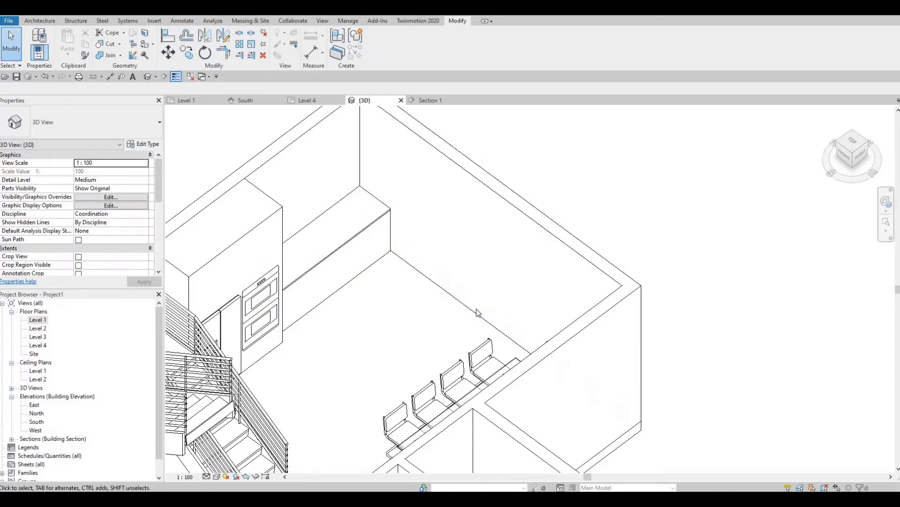
pyautogui.moveTo(437, 278); pyautogui.dragTo(446, 255, button='middle')
pyautogui.moveTo(410, 295)
pyautogui.mouseDown(button='middle')
pyautogui.moveTo(402, 255)
pyautogui.moveTo(395, 293)
pyautogui.mouseUp(button='middle')
pyautogui.moveTo(366, 259); pyautogui.dragTo(365, 280, button='middle')
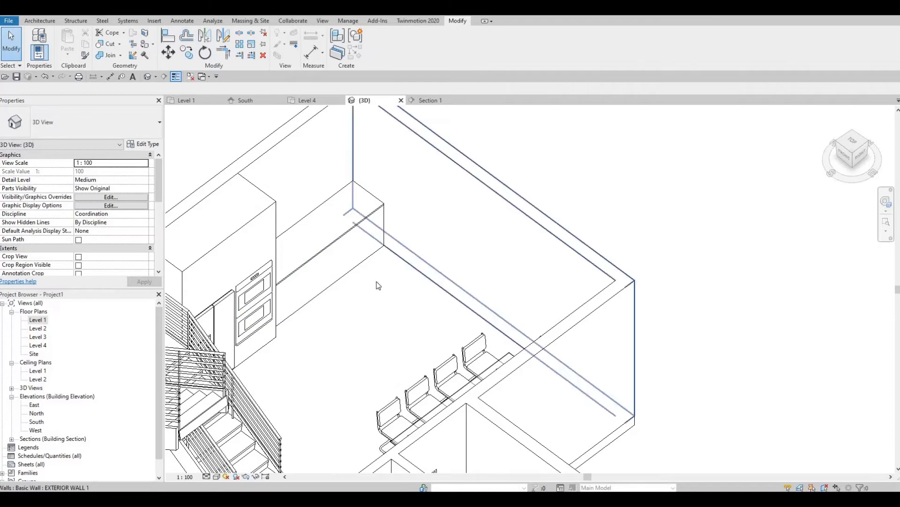
pyautogui.keyDown('shift'); pyautogui.moveTo(388, 305); pyautogui.dragTo(393, 341, button='middle'); pyautogui.keyUp('shift')
pyautogui.scroll(2, 402, 345)
pyautogui.scroll(1, 398, 324)
pyautogui.keyDown('shift'); pyautogui.moveTo(443, 311); pyautogui.dragTo(435, 313, button='middle'); pyautogui.keyUp('shift')
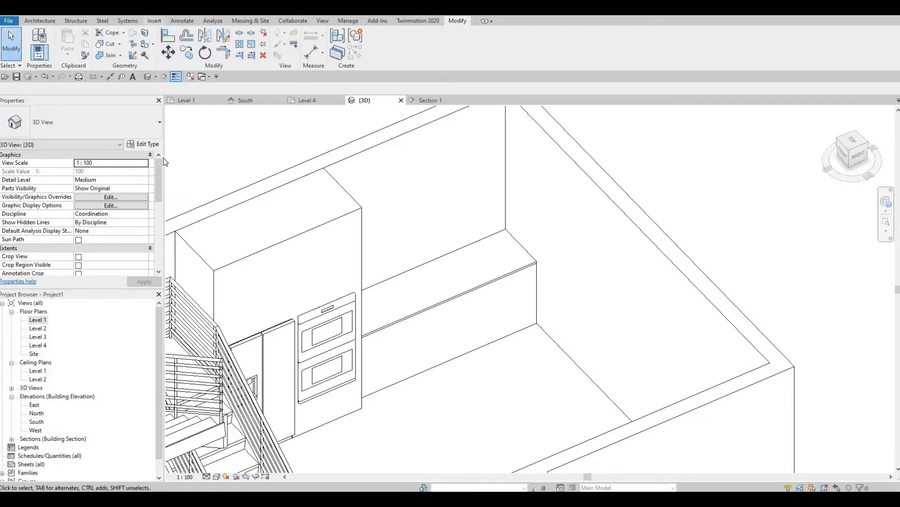
# Open the Level 1 floor plan with the whole kitchen and dining area in view.
pyautogui.doubleClick(38, 321)
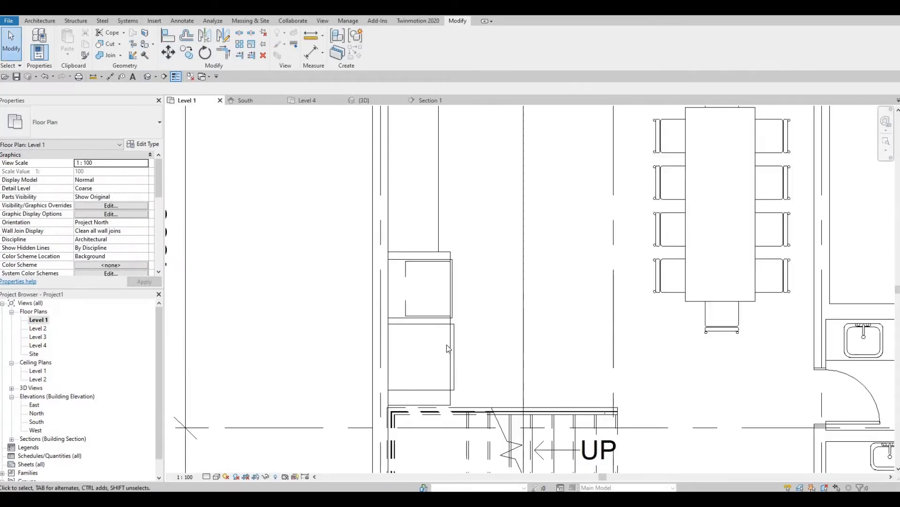
pyautogui.scroll(-3, 447, 345)
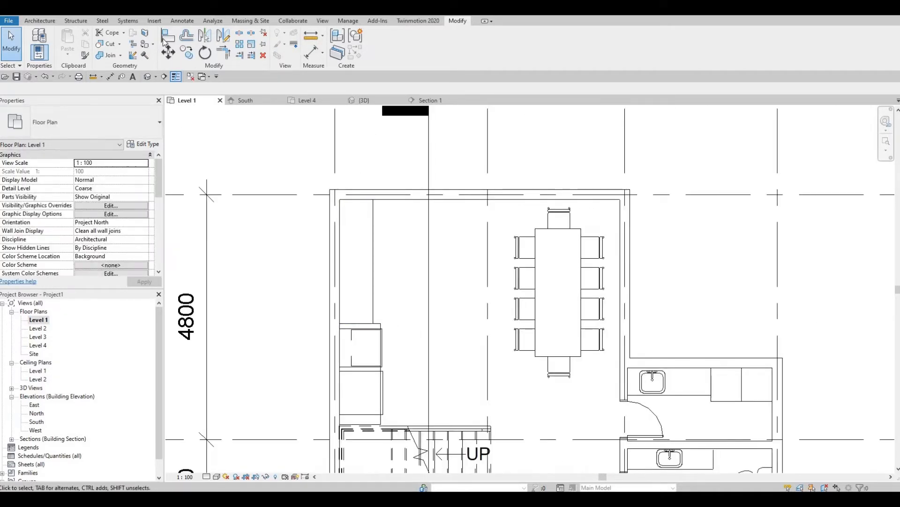
pyautogui.click(154, 20)
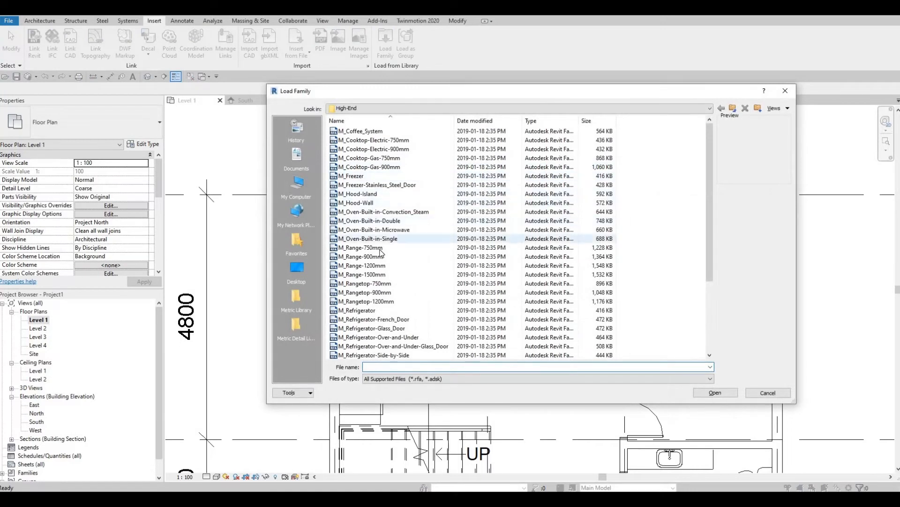
pyautogui.scroll(-4, 381, 252)
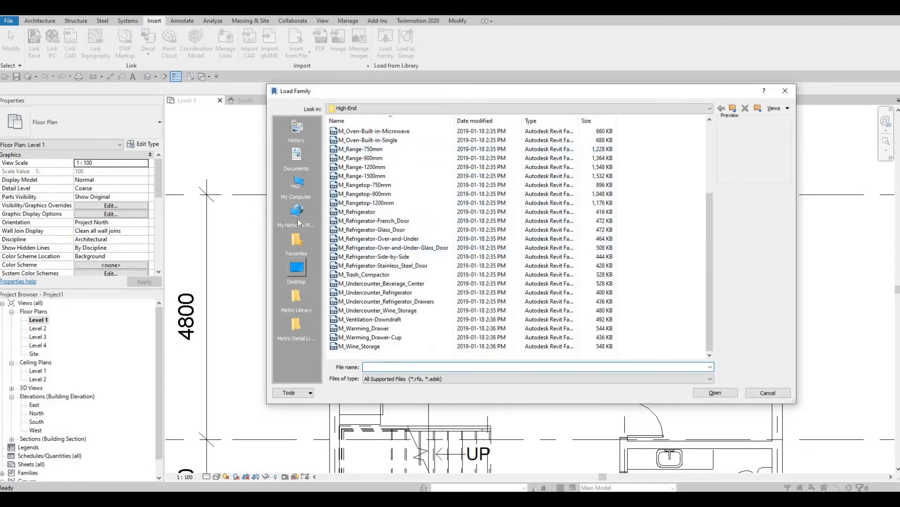
pyautogui.click(296, 184)
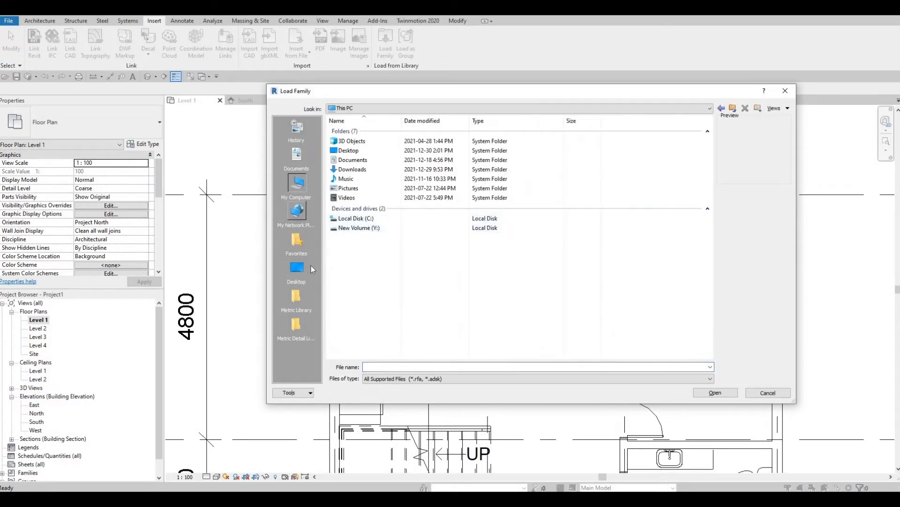
pyautogui.hotkey('ctrl', 'z')
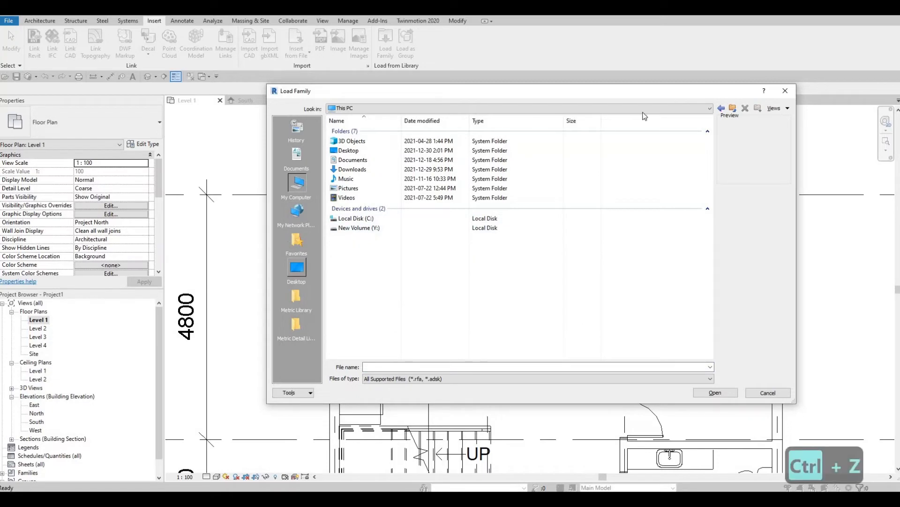
pyautogui.press('Escape')
pyautogui.press('Return')
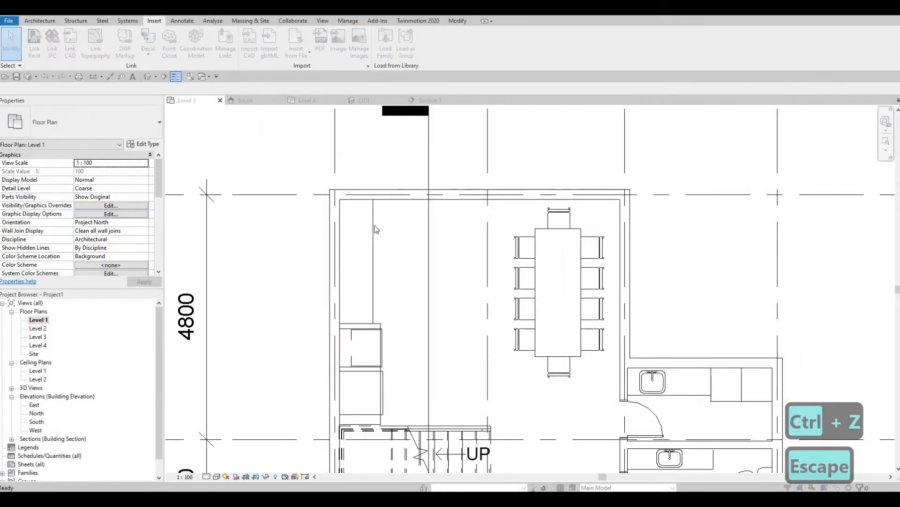
# Start loading a family and go from the High-End appliance folder to the category folders of the Canada metric library.
pyautogui.click(423, 109)
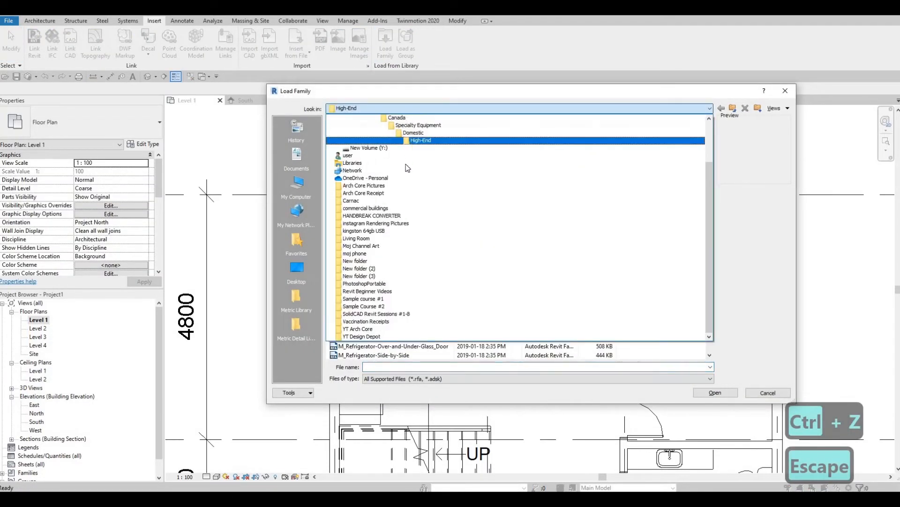
pyautogui.scroll(2, 405, 164)
pyautogui.click(406, 164)
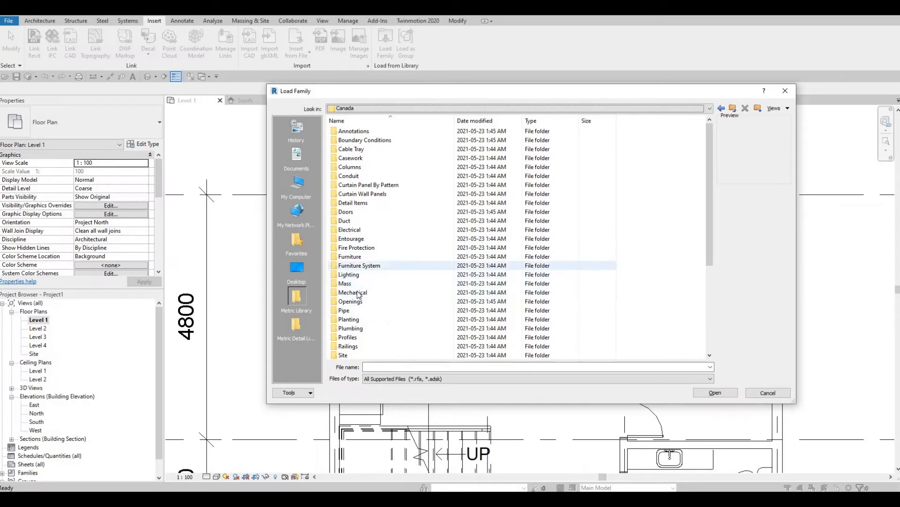
pyautogui.scroll(-1, 359, 313)
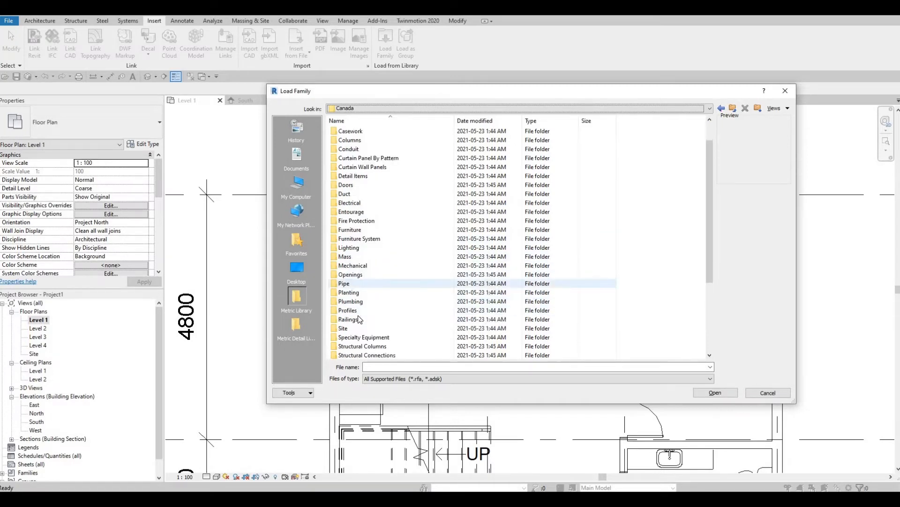
# Browse the metric family library to the Sinks folder under Plumbing, Architectural, Fixtures.
pyautogui.doubleClick(361, 308)
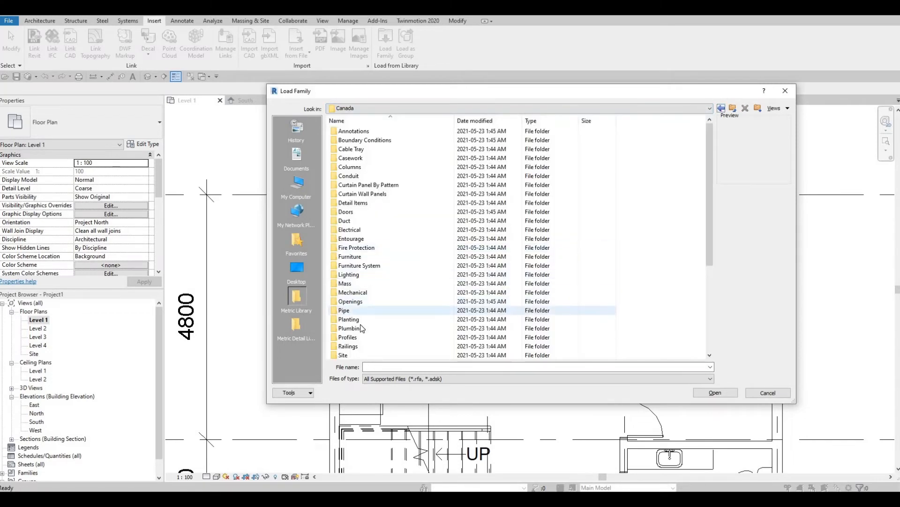
pyautogui.doubleClick(350, 327)
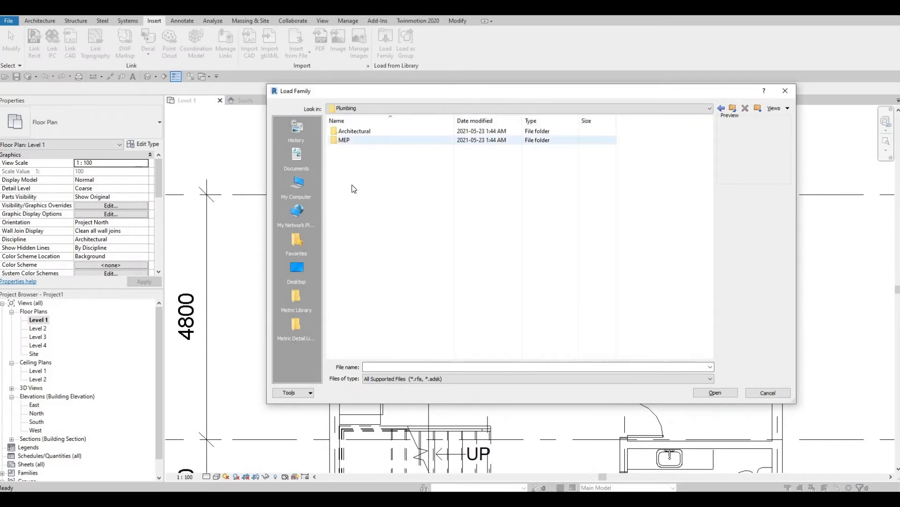
pyautogui.doubleClick(352, 132)
pyautogui.doubleClick(351, 140)
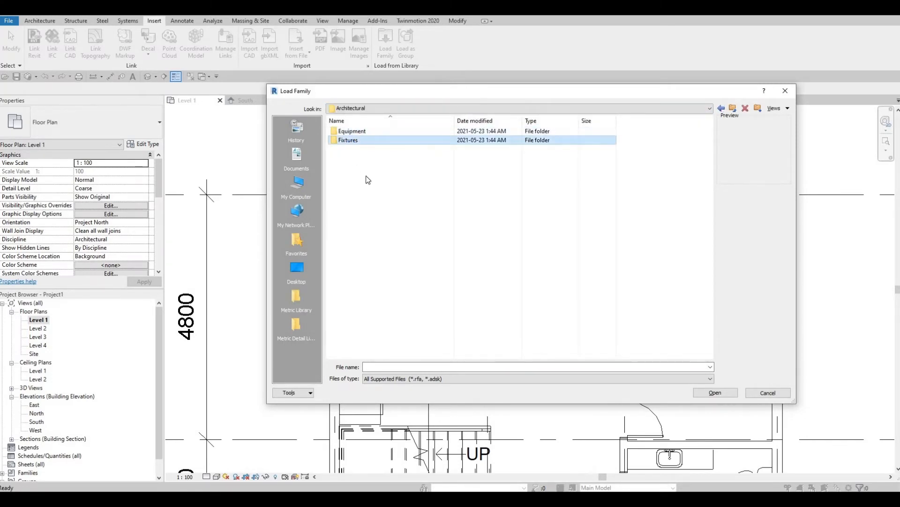
pyautogui.doubleClick(350, 167)
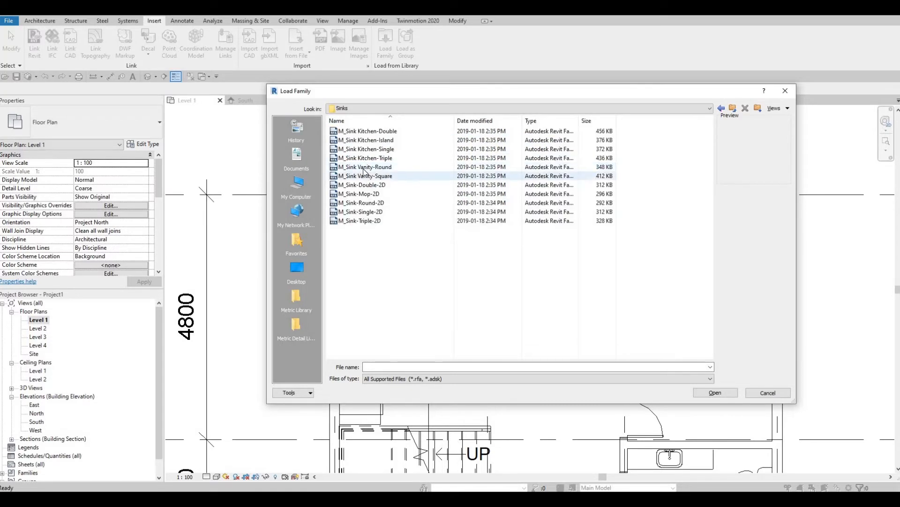
# Compare the kitchen sink family previews and load M_Sink Kitchen-Single into the project.
pyautogui.click(366, 167)
pyautogui.click(362, 150)
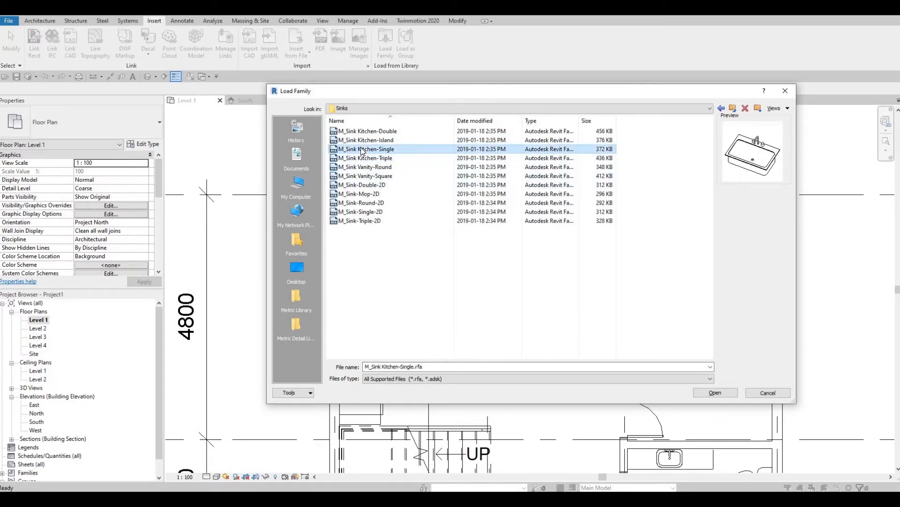
pyautogui.click(361, 140)
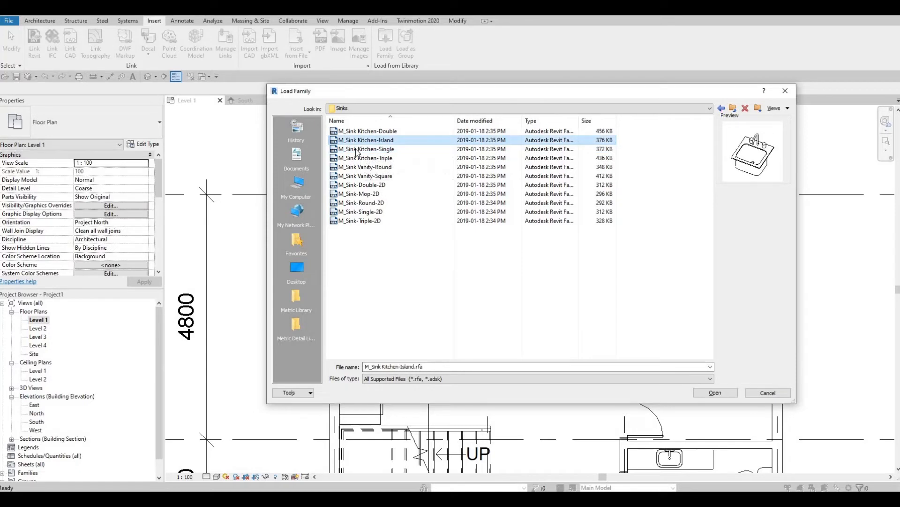
pyautogui.click(356, 159)
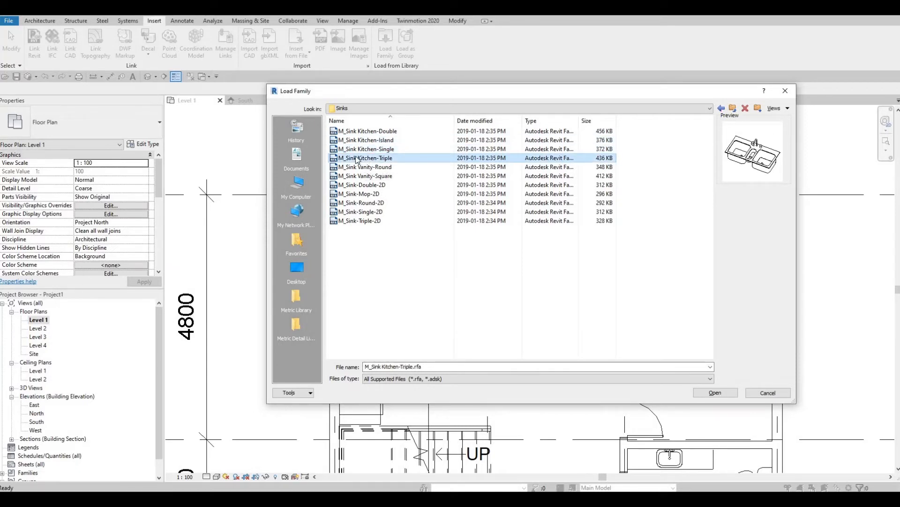
pyautogui.click(361, 132)
pyautogui.click(361, 150)
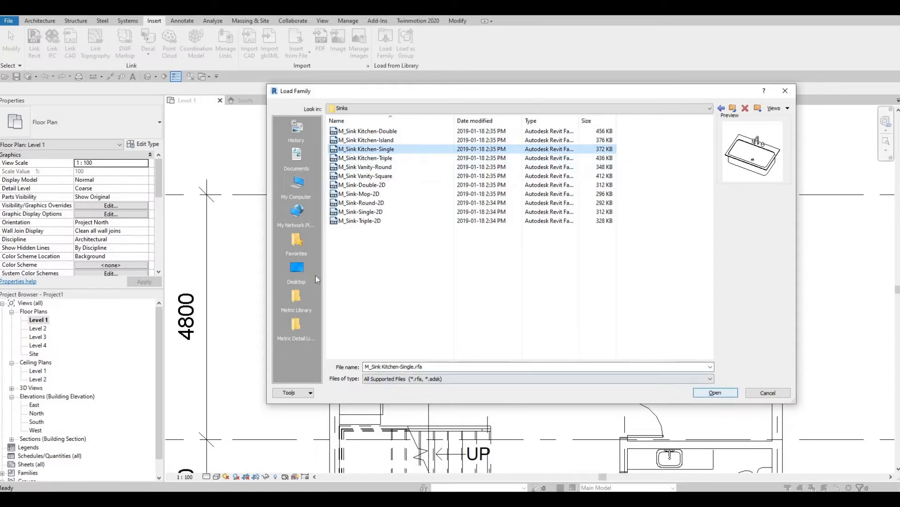
pyautogui.press('Return')
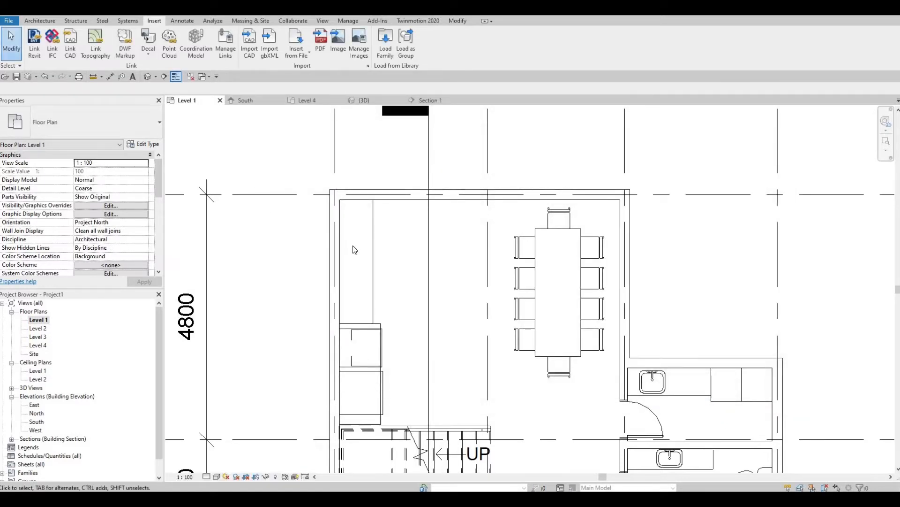
# Place the 760 x 535mm single kitchen sink on the Level 1 counter, rotated so its faucet faces the wall, 1000 mm from the upper grid line.
pyautogui.press('c')
pyautogui.press('m')
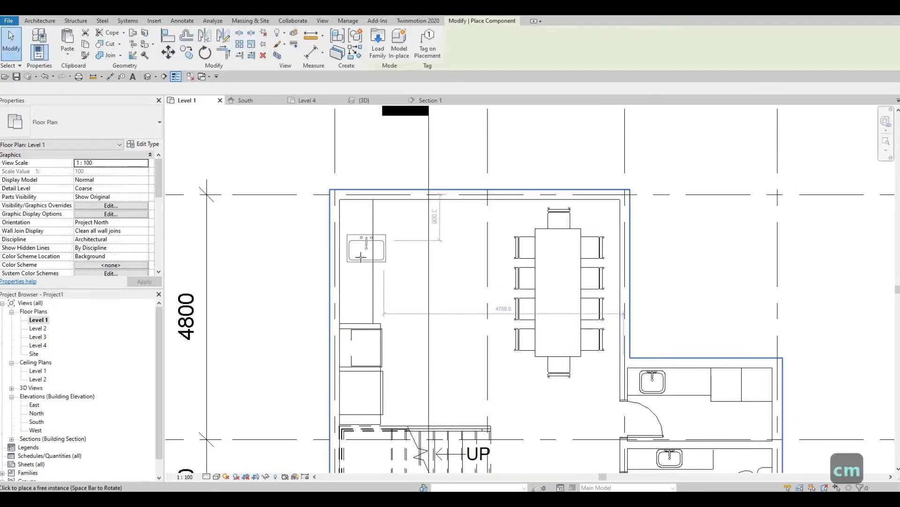
pyautogui.press('space')
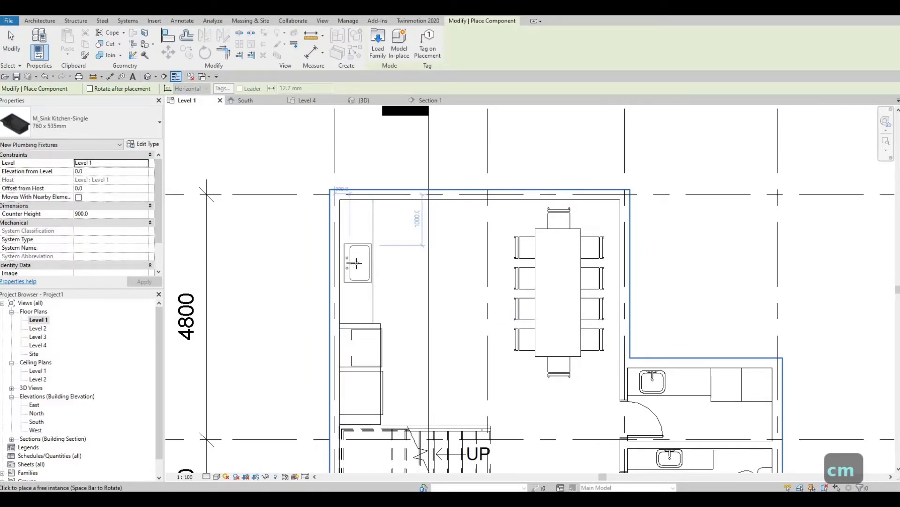
pyautogui.click(365, 260)
pyautogui.press('Escape')
pyautogui.press('Escape')
pyautogui.press('Escape')
# Set the placed kitchen sink's elevation from level to 925 mm.
pyautogui.scroll(2, 372, 262)
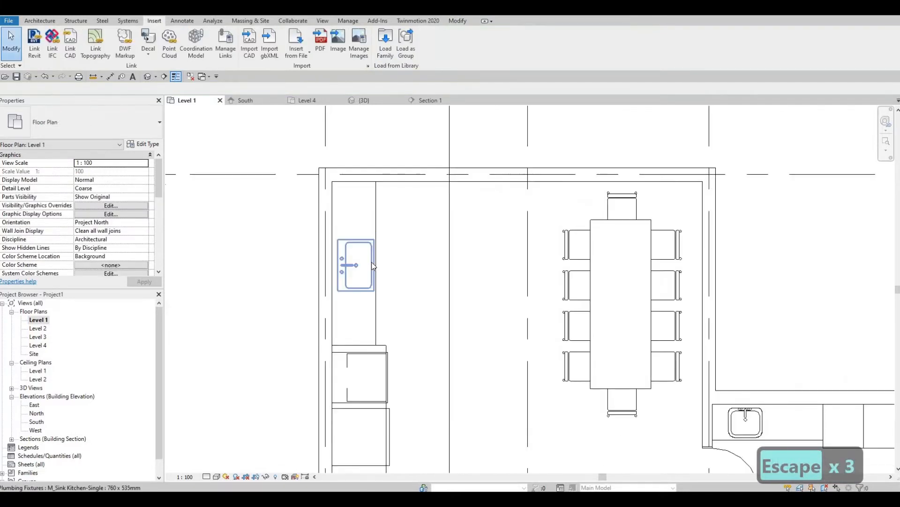
pyautogui.click(371, 268)
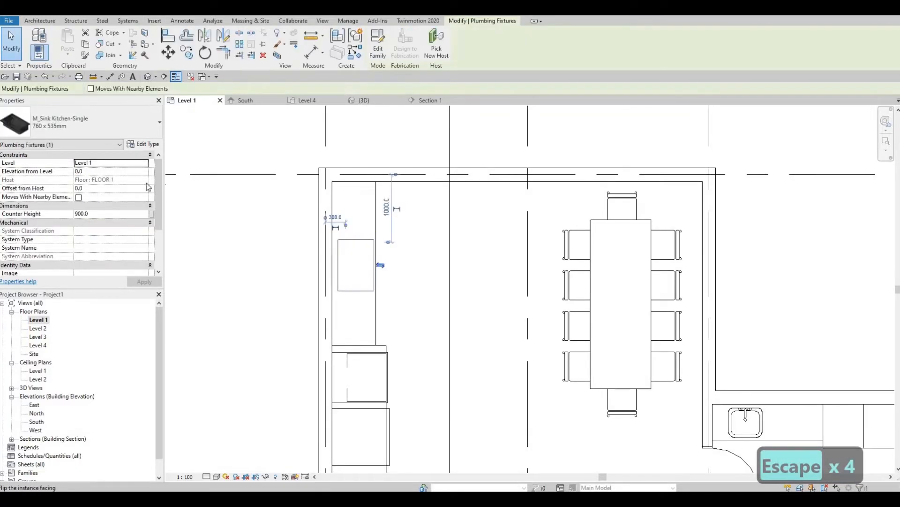
pyautogui.click(95, 172)
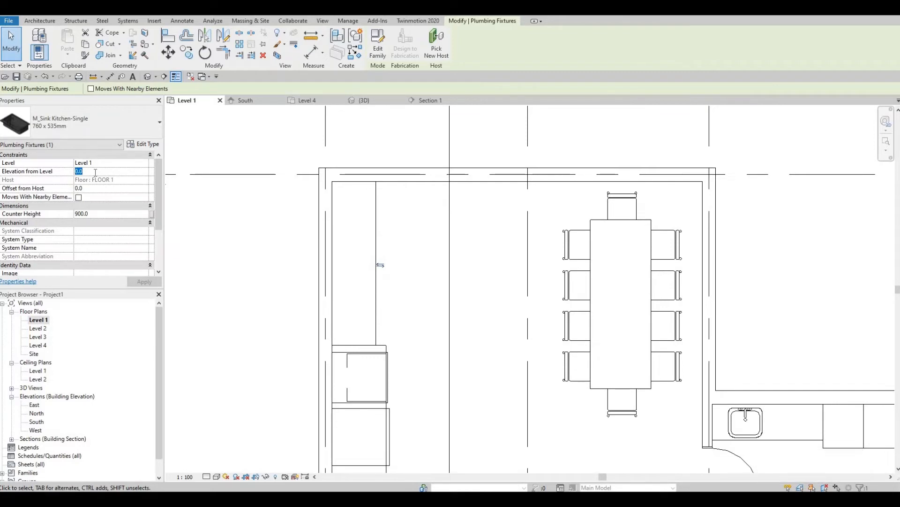
pyautogui.write('900')
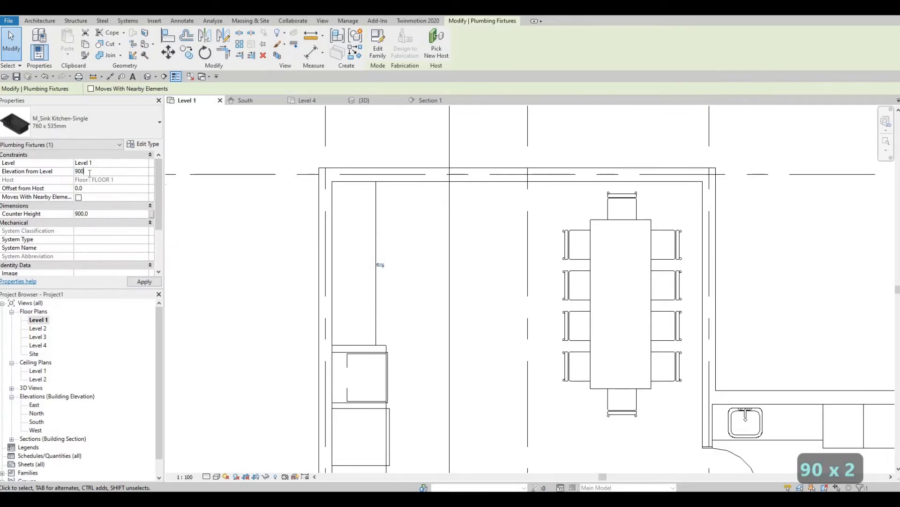
pyautogui.press('Insert')
pyautogui.press('BackSpace')
pyautogui.press('BackSpace')
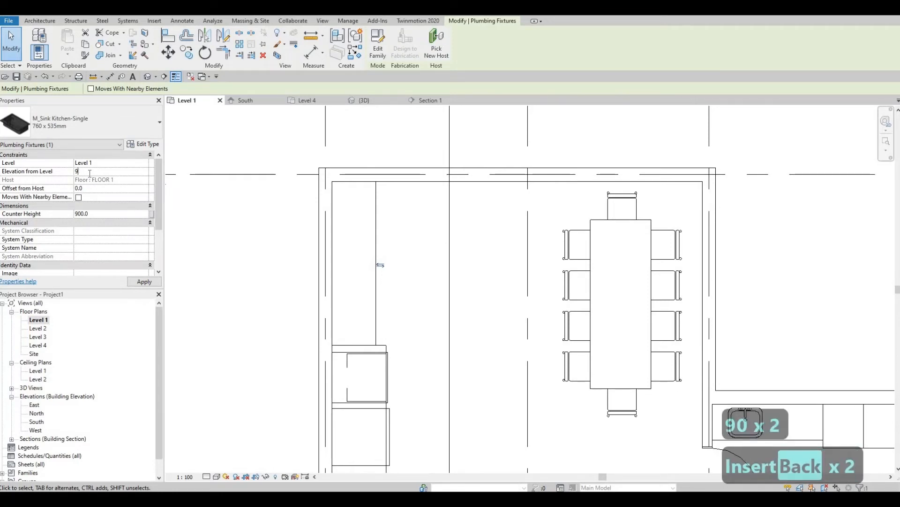
pyautogui.write('25')
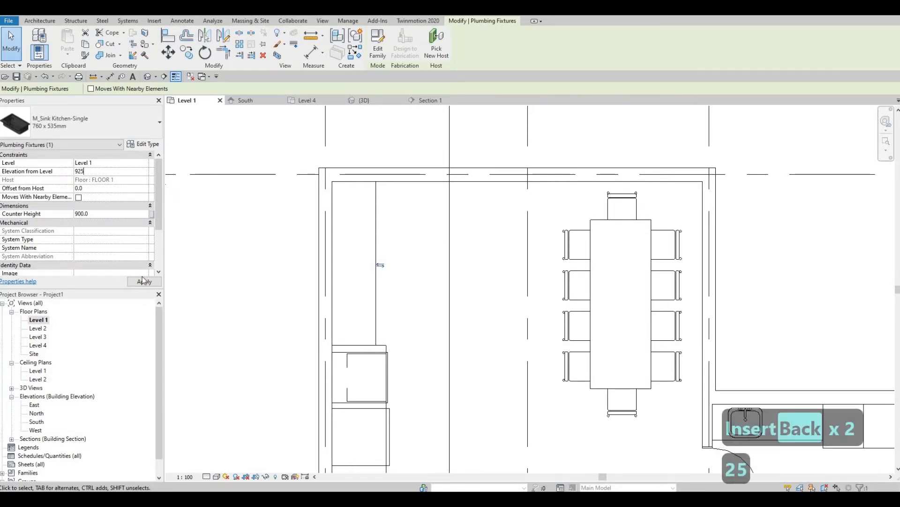
pyautogui.click(152, 283)
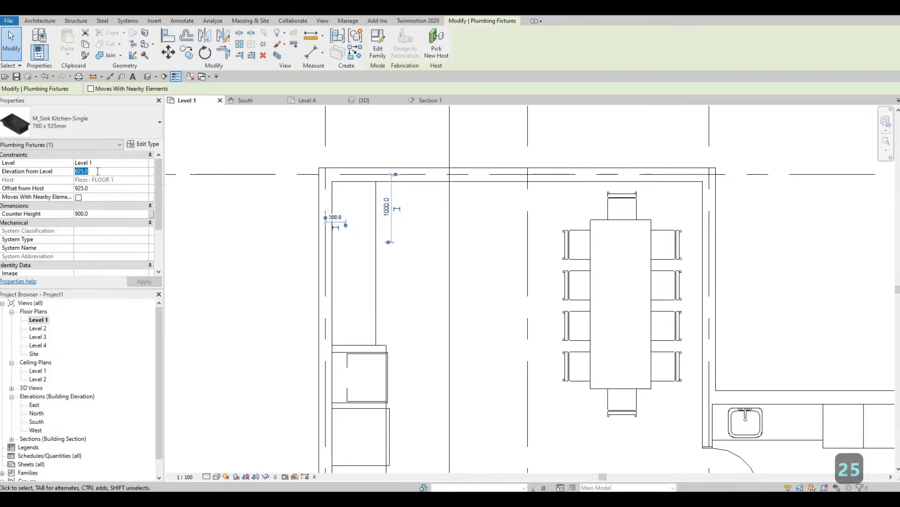
# Change the kitchen sink's elevation from level to 935 mm.
pyautogui.press('BackSpace')
pyautogui.press('BackSpace')
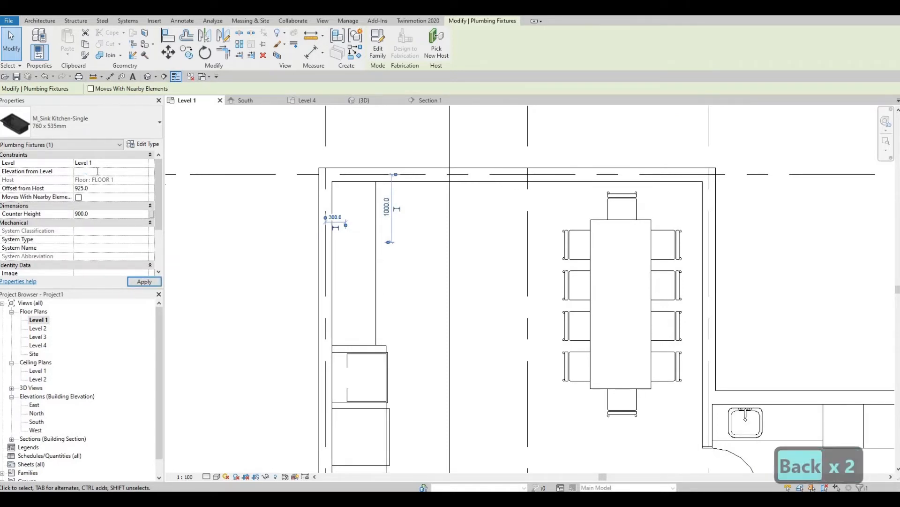
pyautogui.write('935')
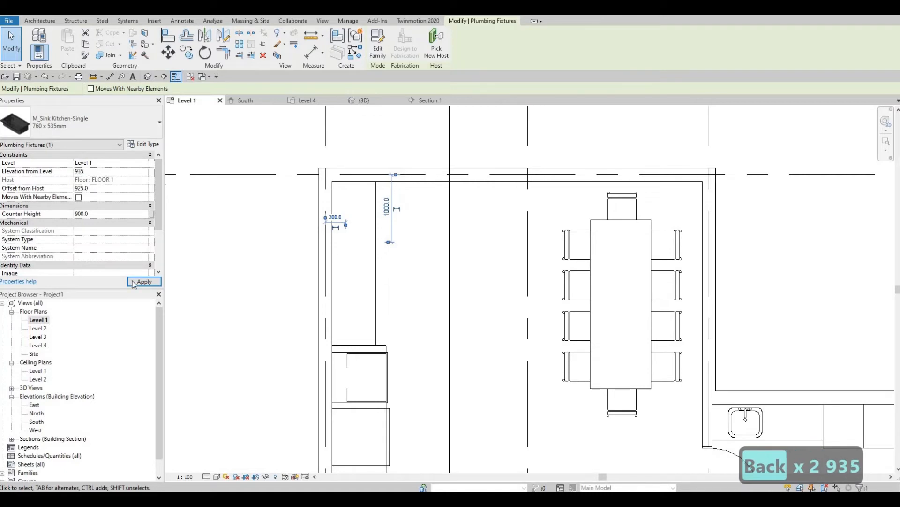
pyautogui.press('Escape')
pyautogui.press('Escape')
pyautogui.press('Escape')
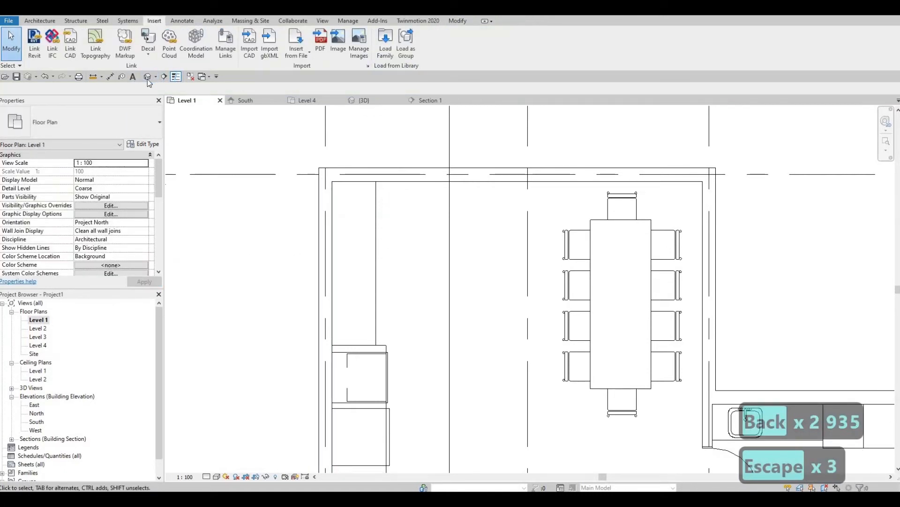
# Open the Section 1 view and nudge the kitchen sink down toward the countertop, to an elevation of about 395 mm.
pyautogui.scroll(-4, 375, 347)
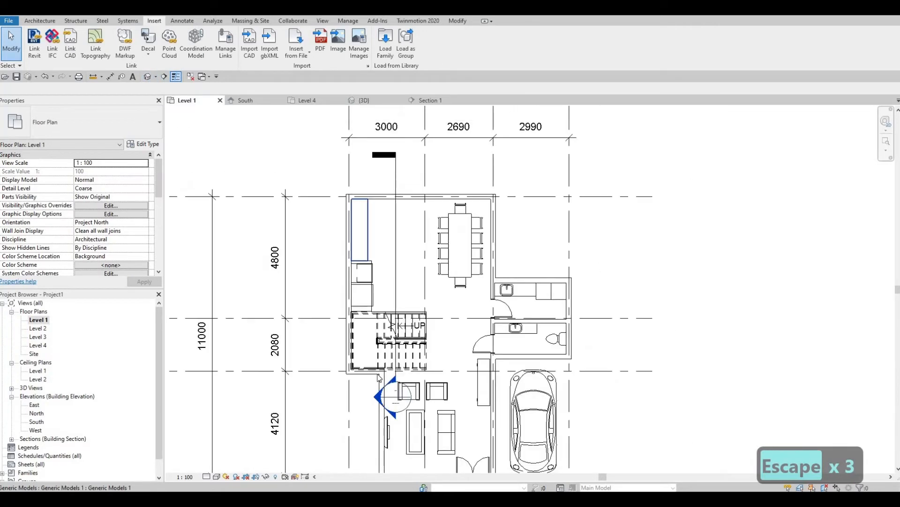
pyautogui.press('Escape')
pyautogui.doubleClick(376, 377)
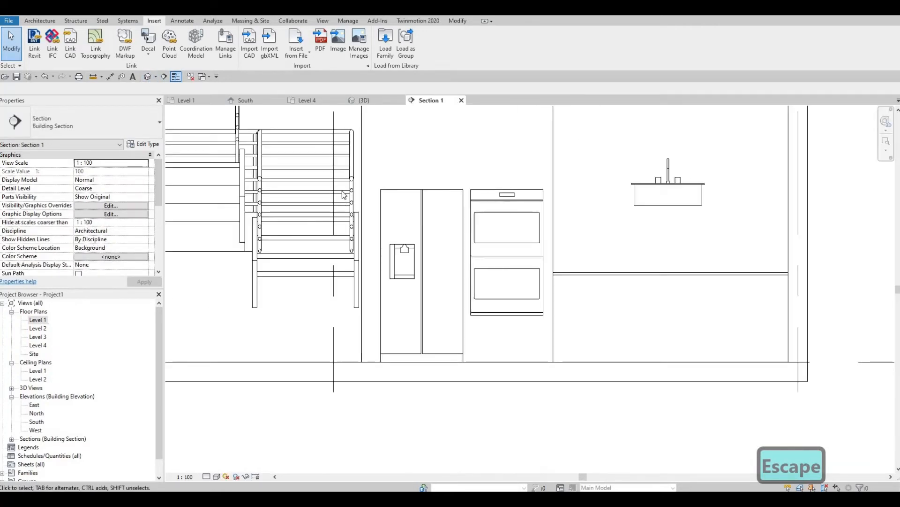
pyautogui.moveTo(516, 202); pyautogui.dragTo(215, 182, button='middle')
pyautogui.click(348, 165)
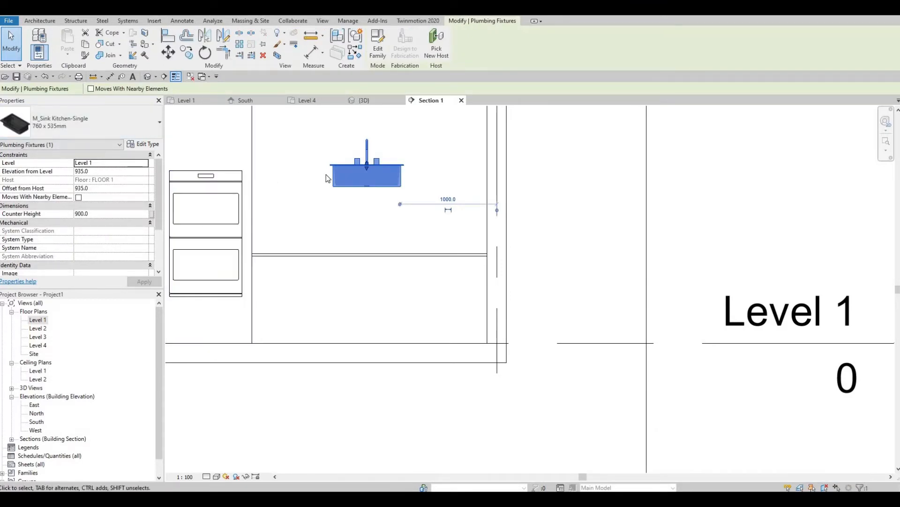
pyautogui.press('Down')
pyautogui.press('Down')
pyautogui.press('Down')
pyautogui.press('Down')
pyautogui.press('Down')
pyautogui.press('Down')
pyautogui.press('Down')
pyautogui.press('Down')
pyautogui.press('Down')
pyautogui.press('Down')
pyautogui.press('Down')
pyautogui.press('Down')
pyautogui.press('Down')
pyautogui.press('Down')
pyautogui.press('Down')
pyautogui.press('Down')
pyautogui.press('Down')
pyautogui.press('Down')
pyautogui.press('Down')
pyautogui.press('Down')
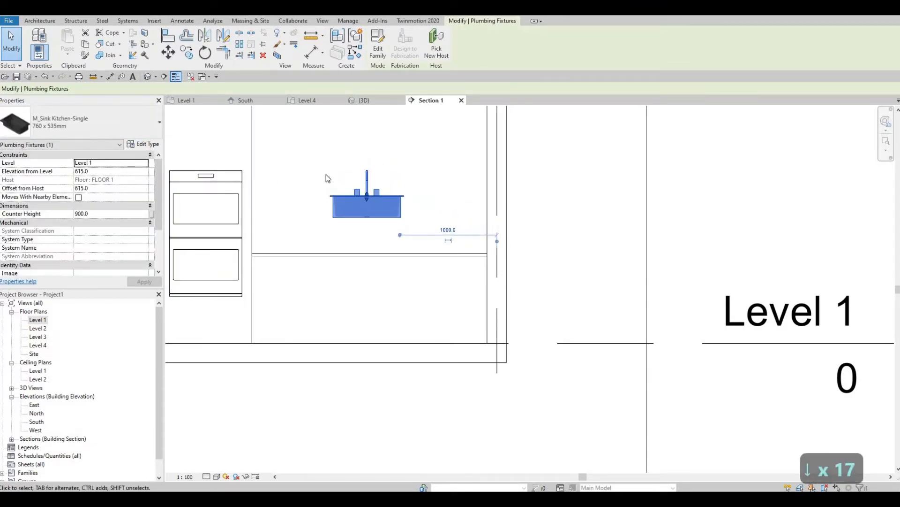
pyautogui.press('Down')
pyautogui.press('Down')
pyautogui.press('Down')
pyautogui.press('Down')
pyautogui.press('Down')
pyautogui.press('Down')
pyautogui.press('Down')
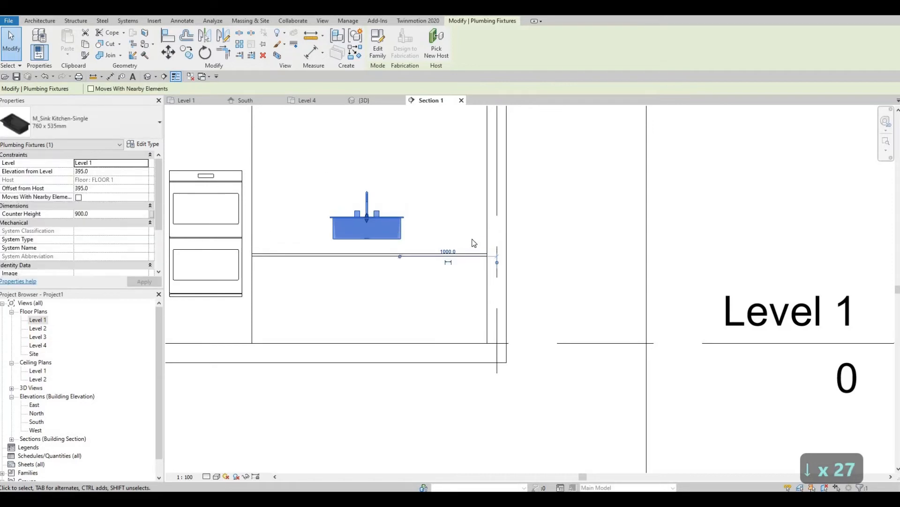
# Align the underside of the sink's rim with the top edge of the countertop in the section.
pyautogui.press('Escape')
pyautogui.scroll(3, 229, 223)
pyautogui.press('a')
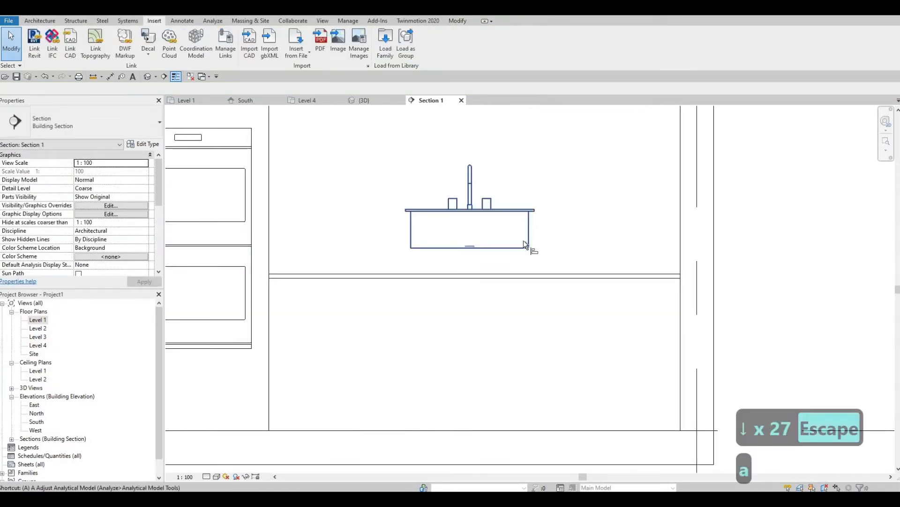
pyautogui.press('l')
pyautogui.click(545, 274)
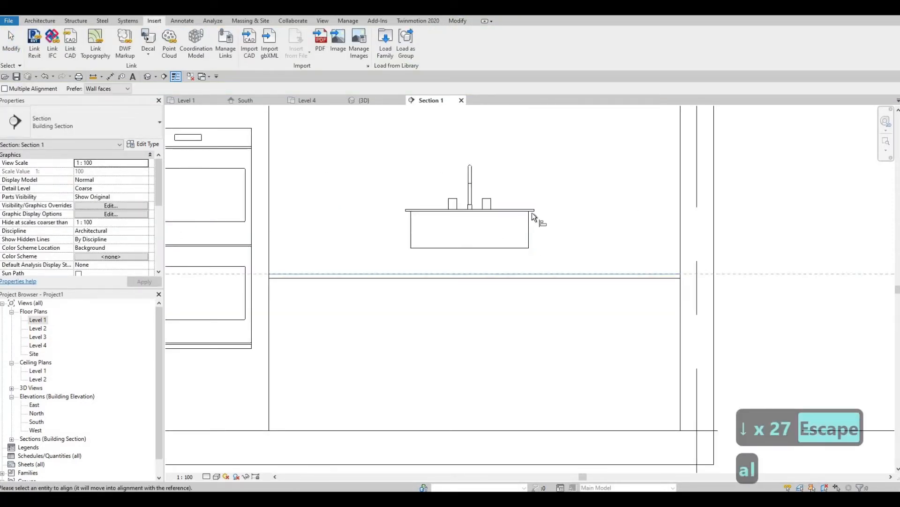
pyautogui.click(532, 228)
pyautogui.press('Escape')
pyautogui.press('Escape')
pyautogui.press('Escape')
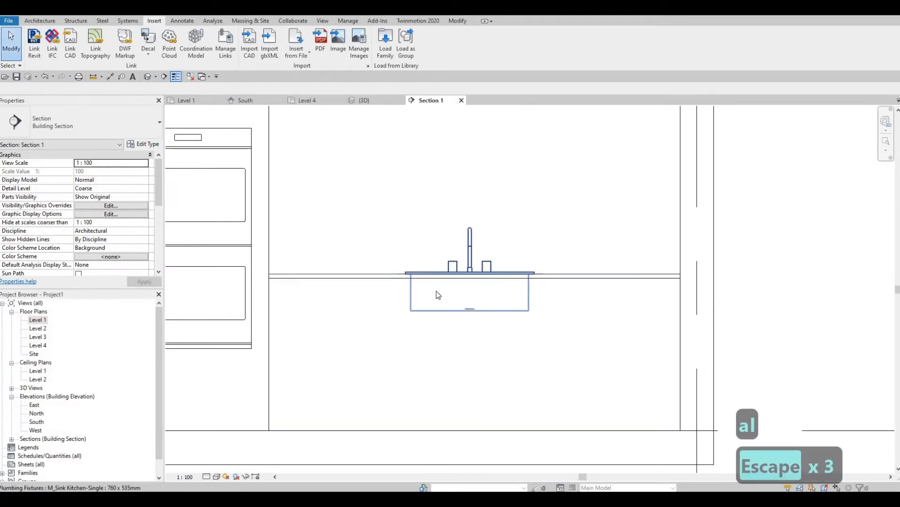
# Open the kitchen counter's generic model for in-place editing from the 3D view.
pyautogui.scroll(2, 434, 283)
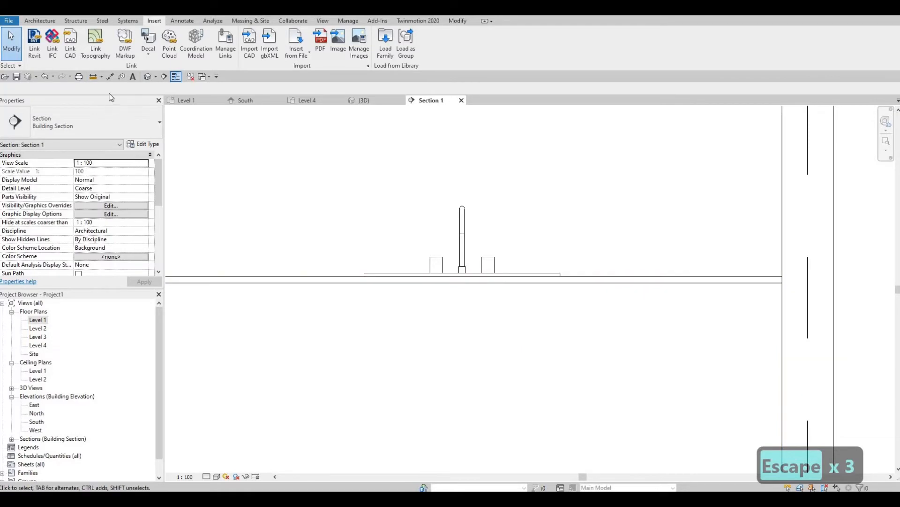
pyautogui.click(146, 76)
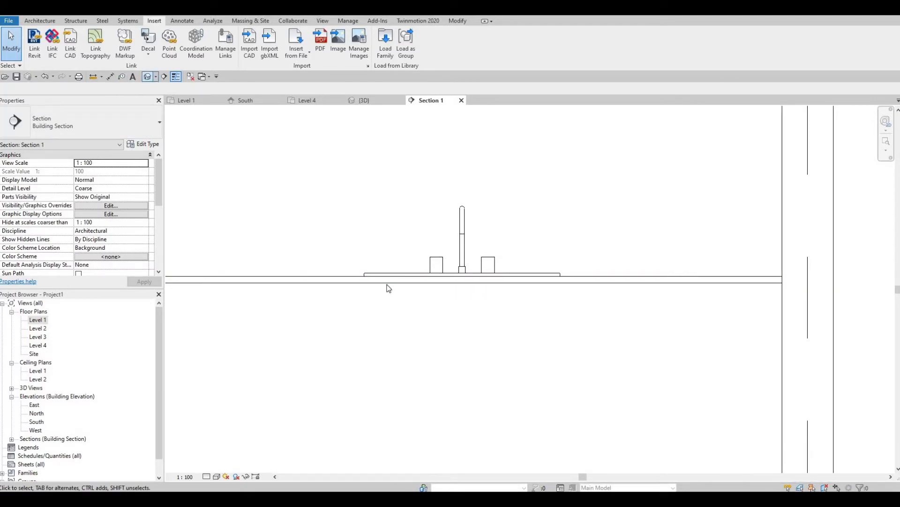
pyautogui.scroll(2, 446, 300)
pyautogui.moveTo(452, 332); pyautogui.dragTo(493, 322, button='middle')
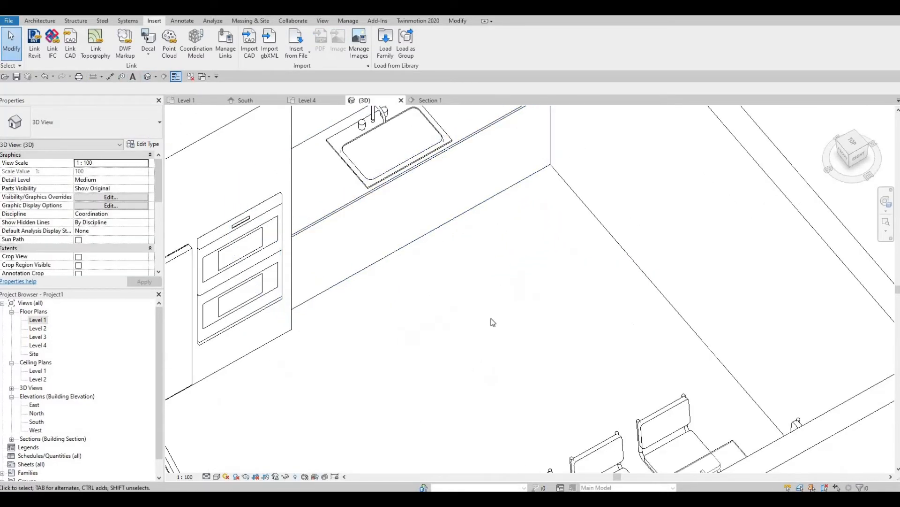
pyautogui.moveTo(478, 139); pyautogui.dragTo(504, 298, button='middle')
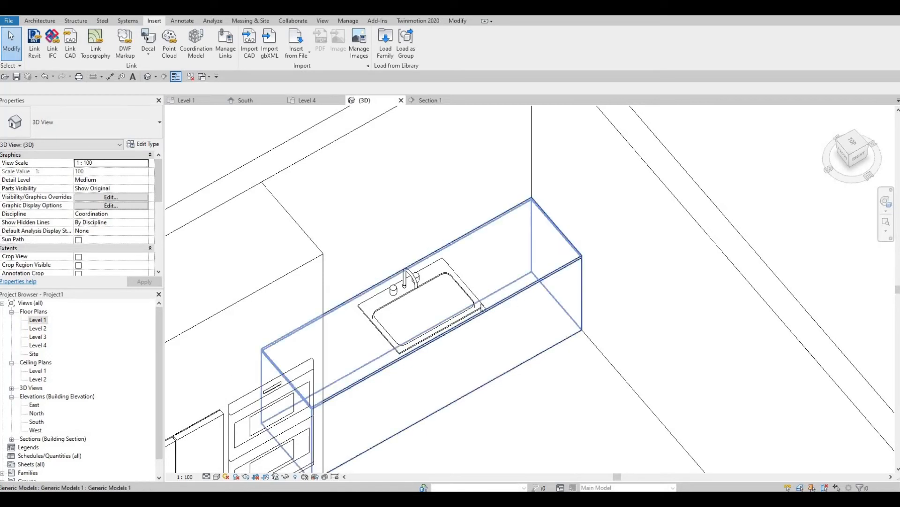
pyautogui.click(512, 300)
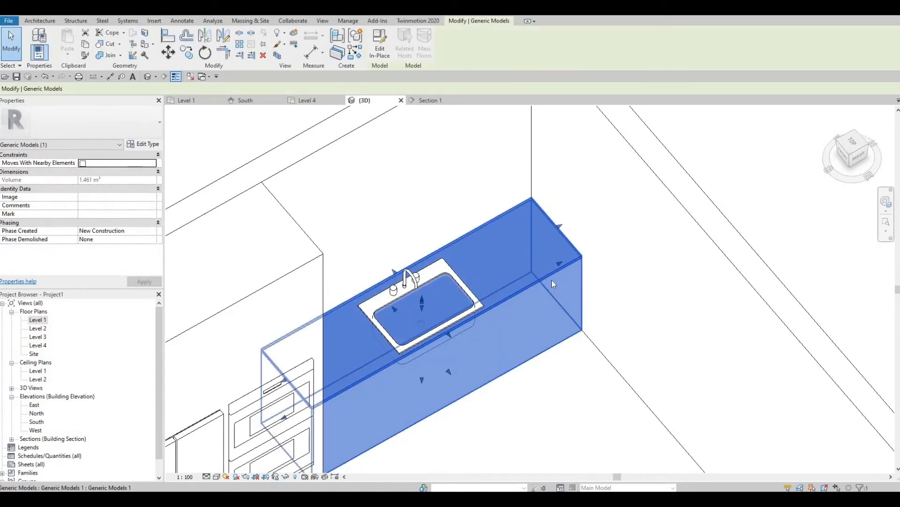
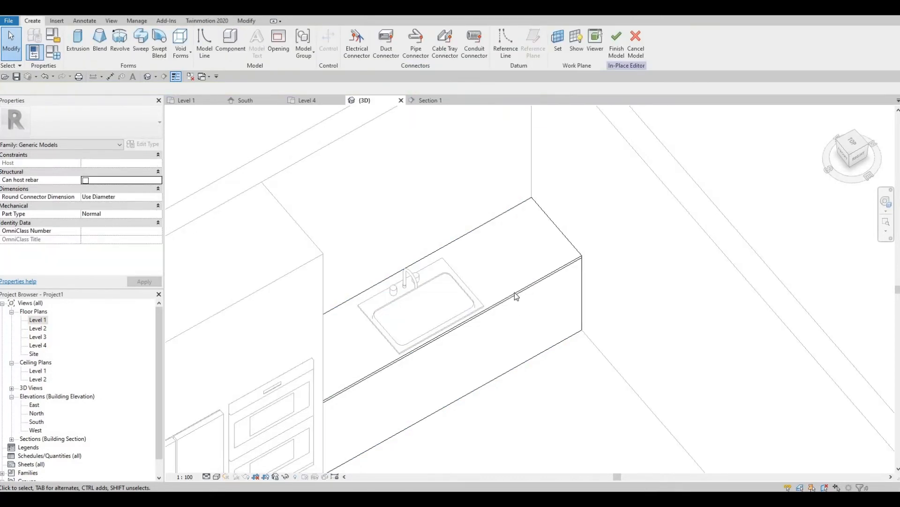
# Start a void extrusion and sketch a rectangle around the kitchen sink's basin in the Level 1 plan, corner to corner.
pyautogui.click(181, 42)
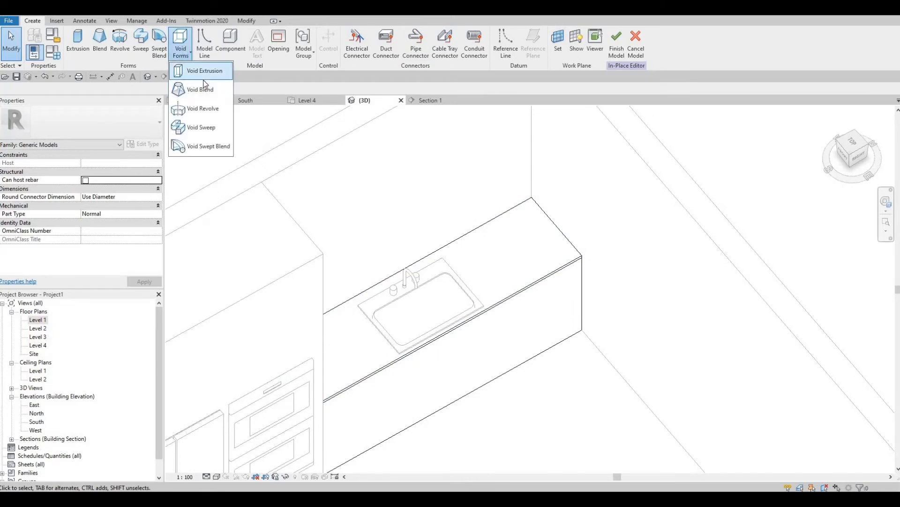
pyautogui.click(205, 69)
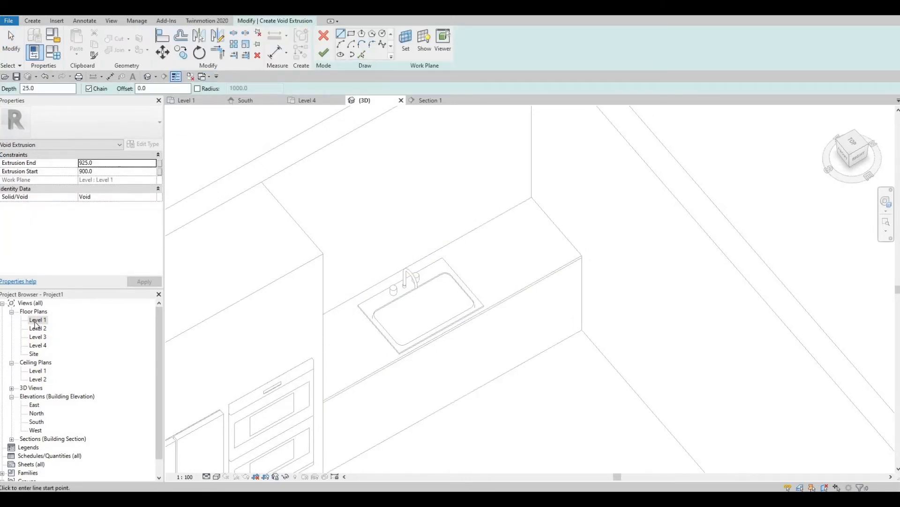
pyautogui.click(187, 100)
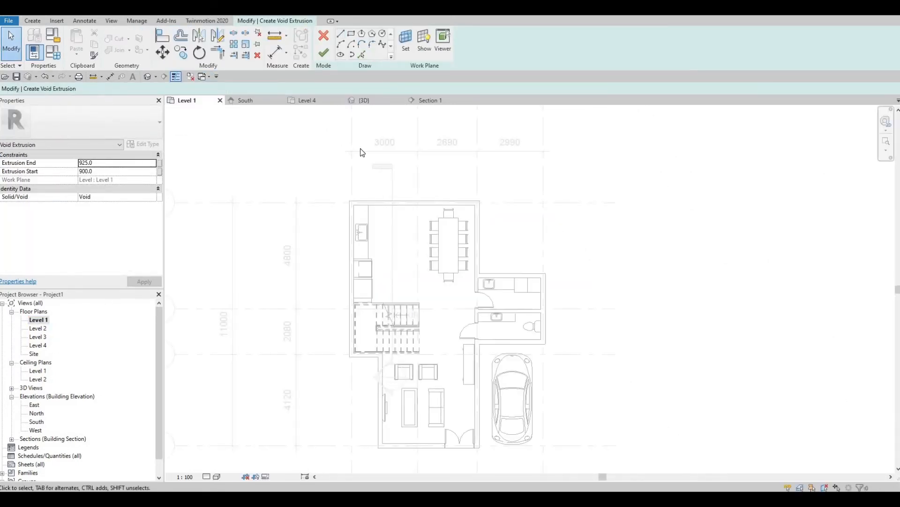
pyautogui.scroll(5, 366, 216)
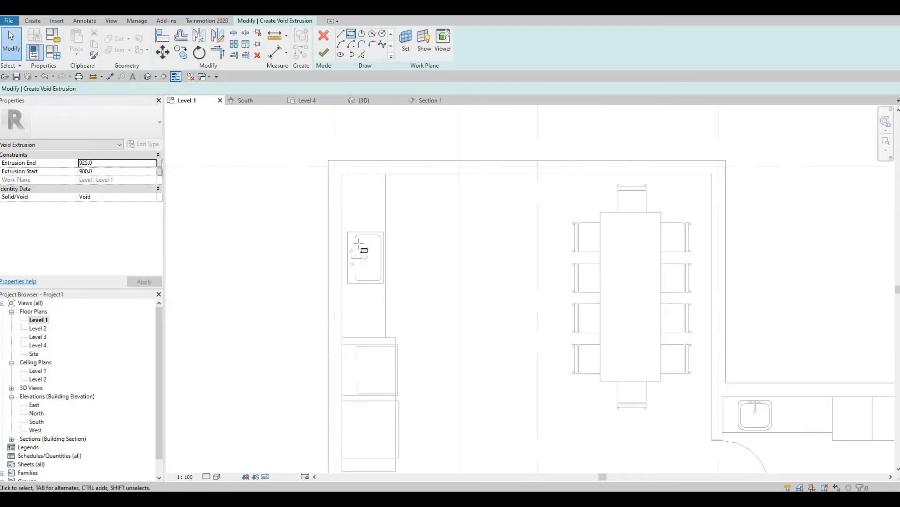
pyautogui.scroll(4, 357, 263)
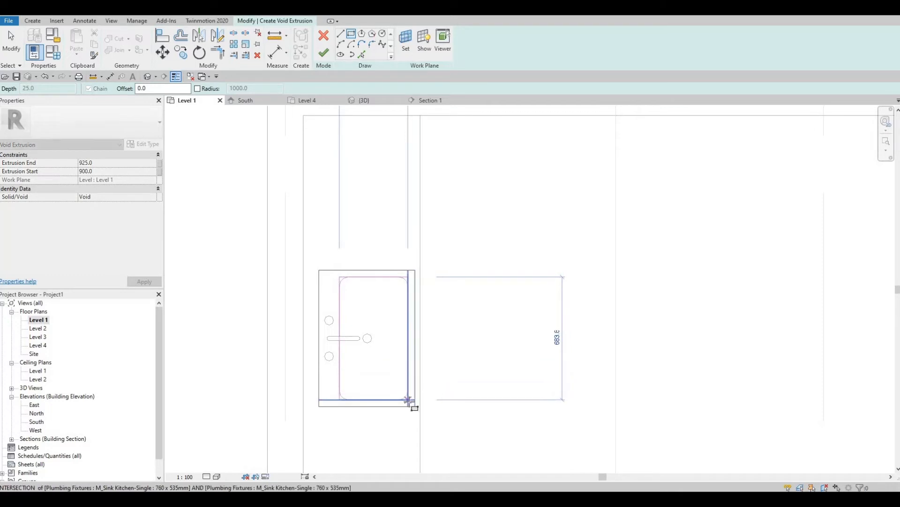
pyautogui.press('Escape')
pyautogui.press('Escape')
pyautogui.press('Escape')
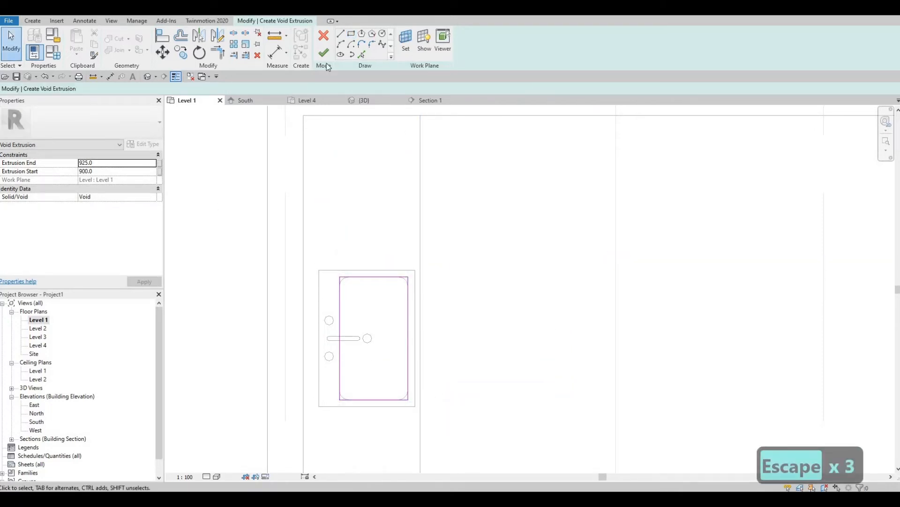
# Set the void's extrusion start to 0 and finish its sketch.
pyautogui.click(103, 173)
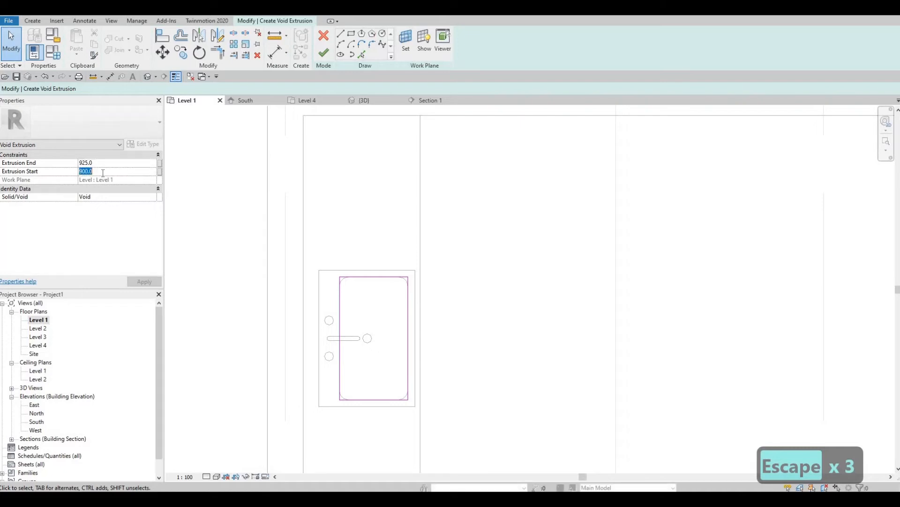
pyautogui.write('0')
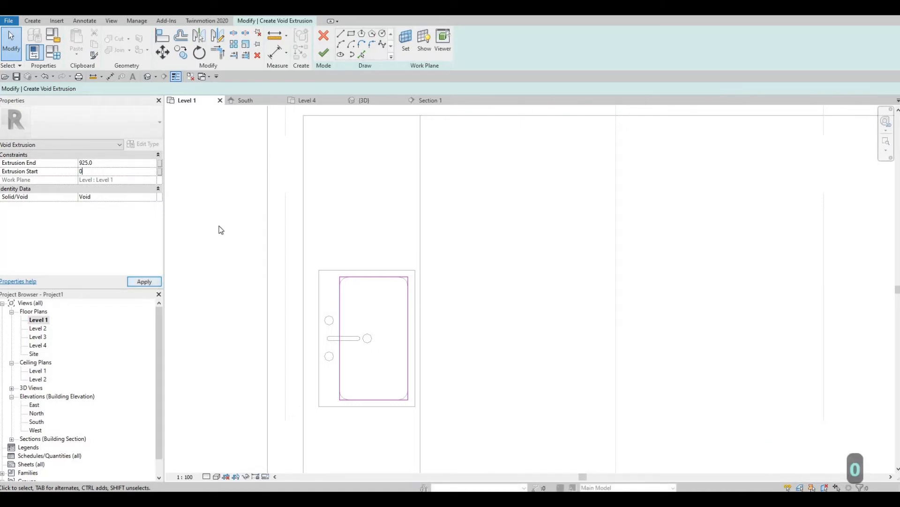
pyautogui.click(323, 56)
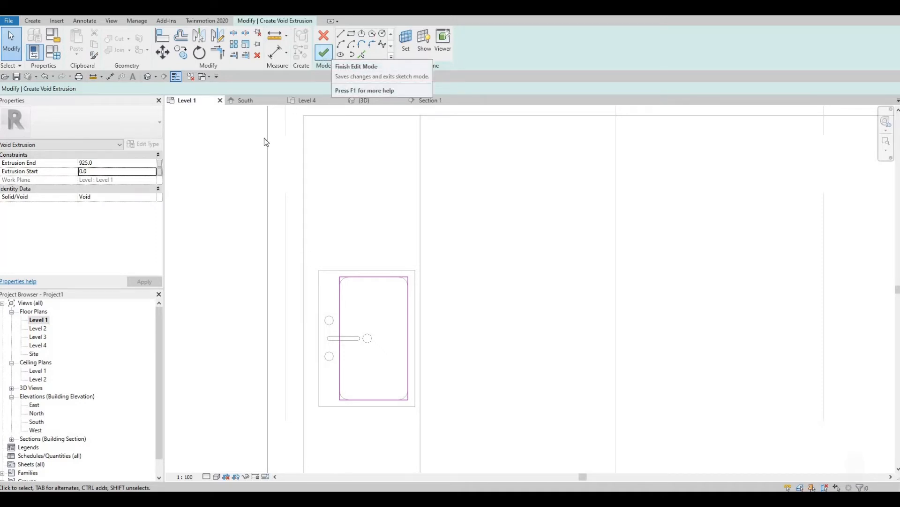
# Return to the 3D view and inspect the counter around the sink basin from above.
pyautogui.click(144, 77)
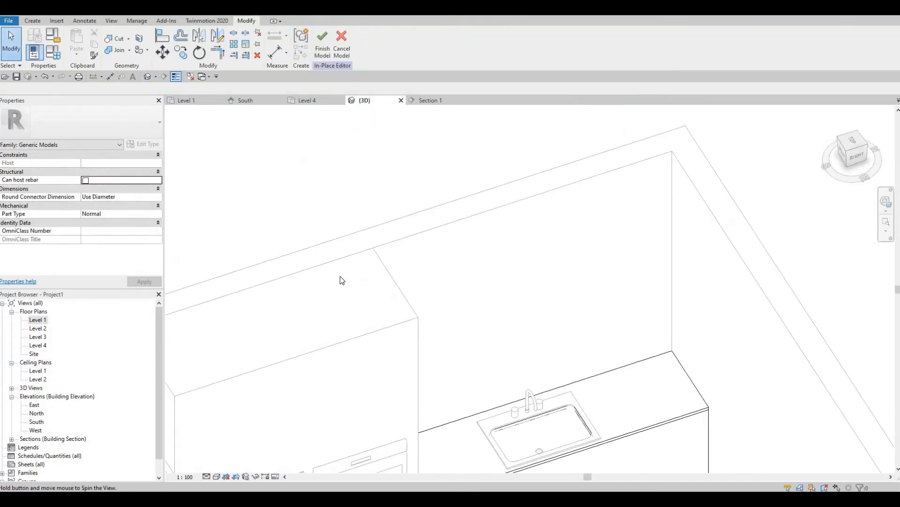
pyautogui.moveTo(510, 469); pyautogui.dragTo(277, 274, button='middle')
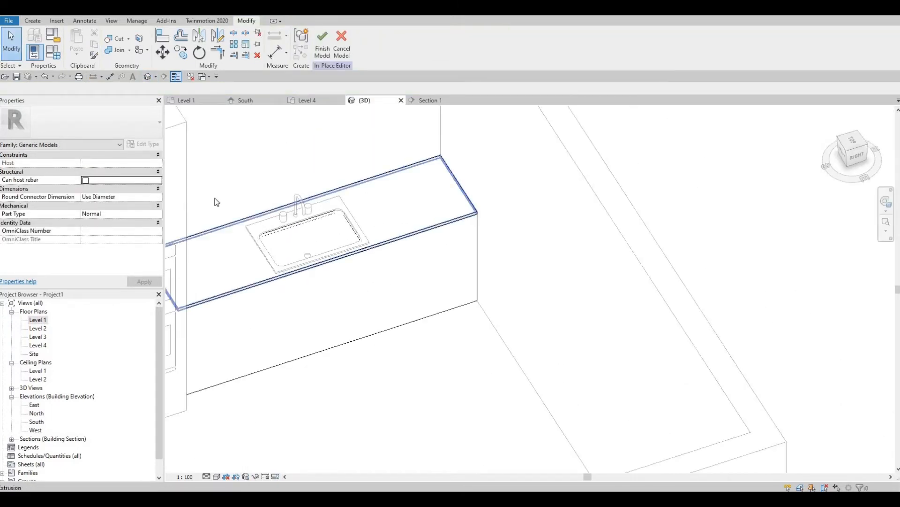
pyautogui.keyDown('shift'); pyautogui.moveTo(311, 339); pyautogui.dragTo(400, 237, button='middle'); pyautogui.keyUp('shift')
pyautogui.scroll(2, 402, 217)
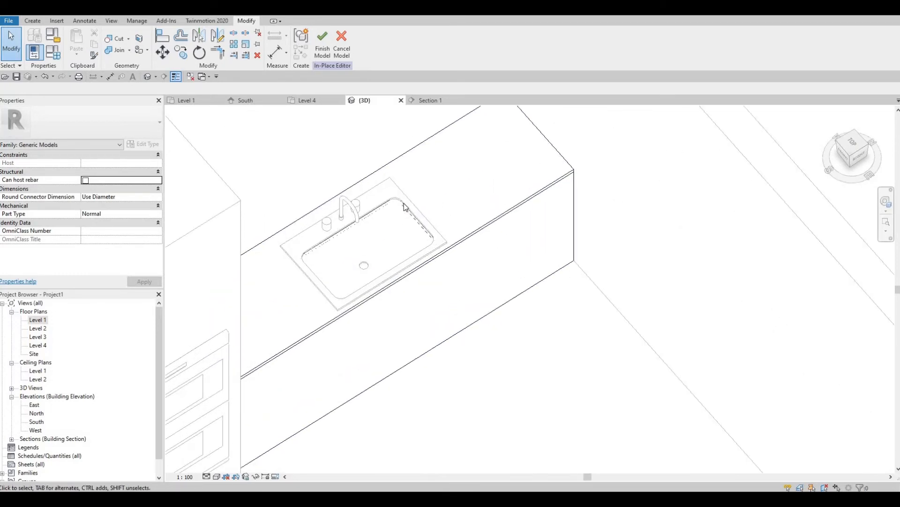
pyautogui.click(398, 238)
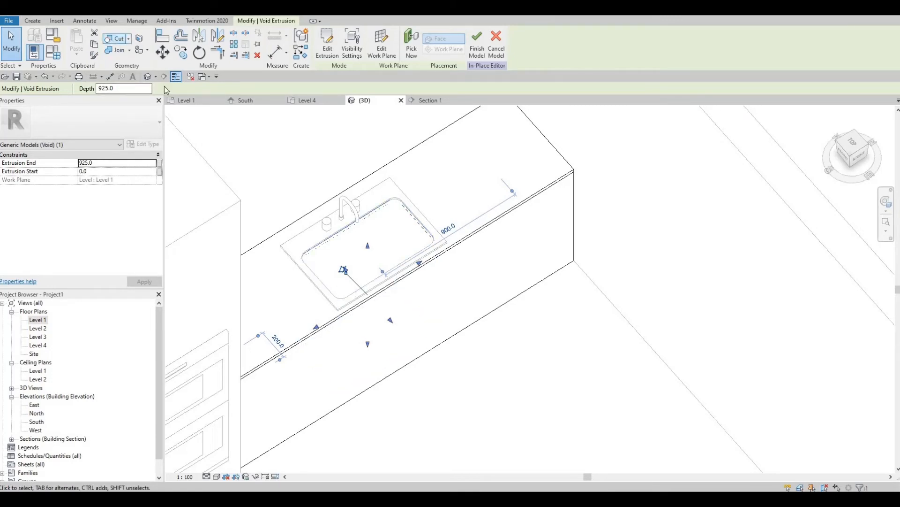
pyautogui.click(116, 38)
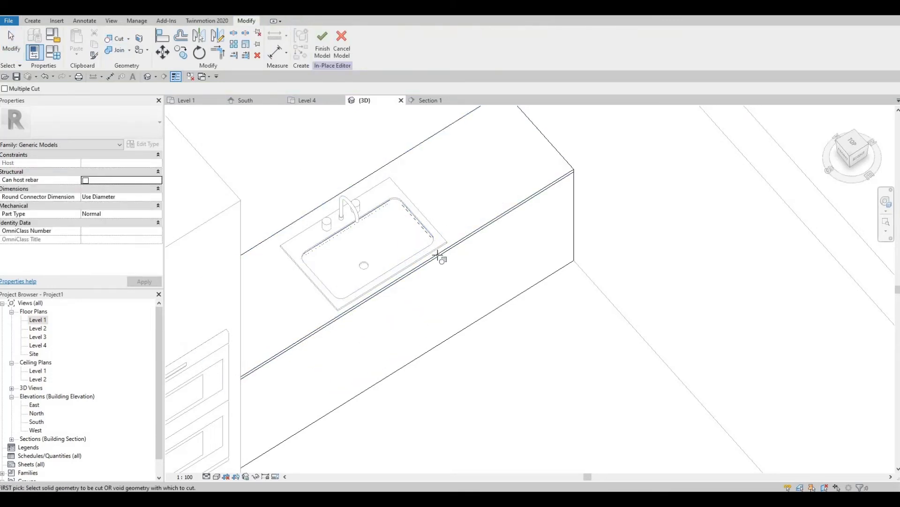
pyautogui.click(414, 247)
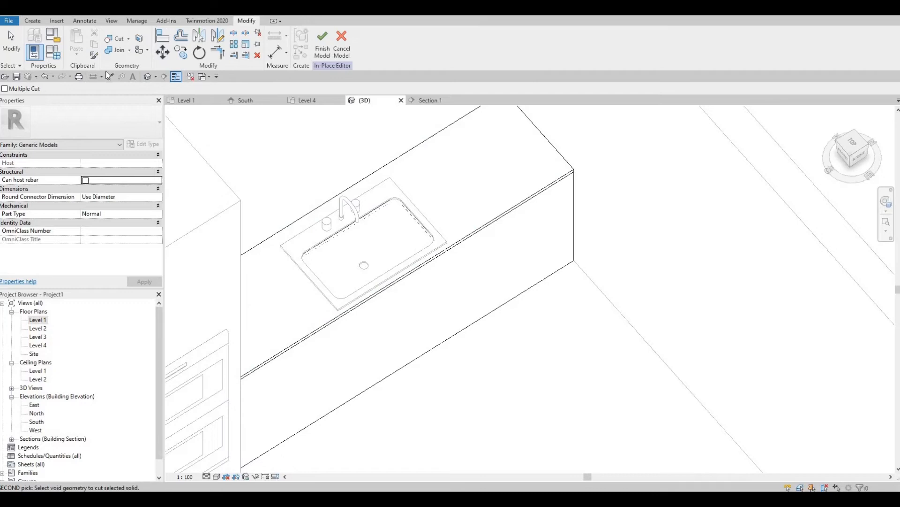
pyautogui.press('Escape')
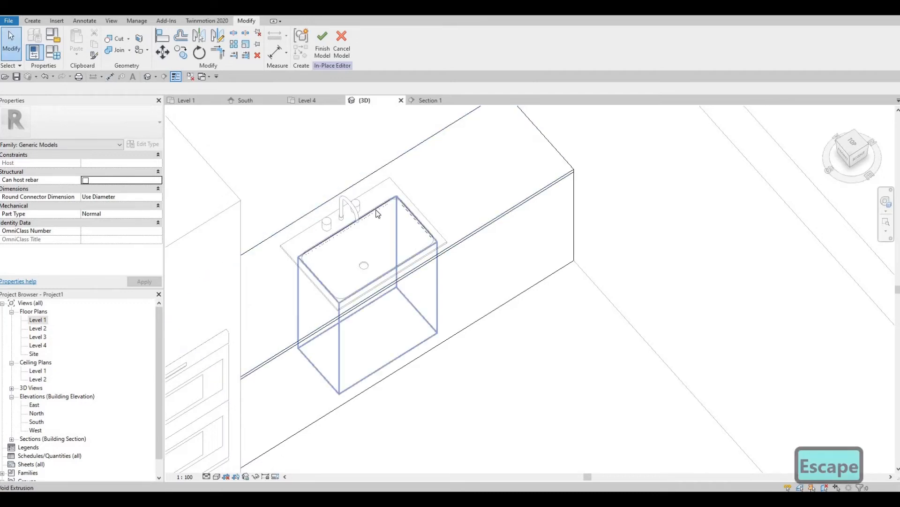
pyautogui.click(378, 213)
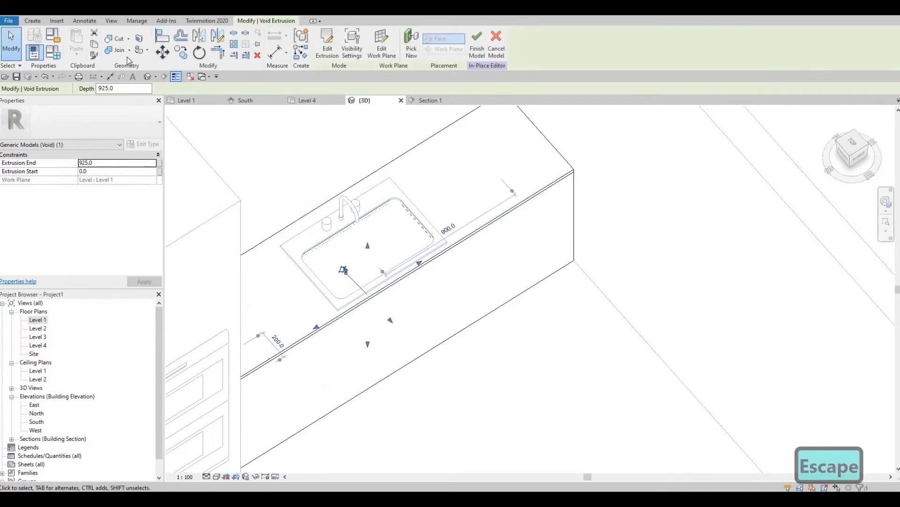
pyautogui.click(117, 39)
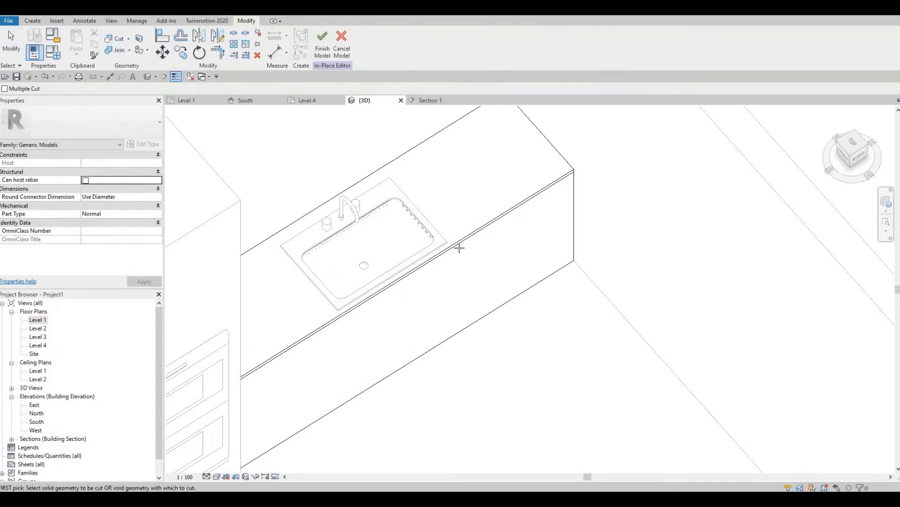
pyautogui.press('Escape')
# Finish the in-place counter model and check its opening beneath the sink in 3D.
pyautogui.click(322, 42)
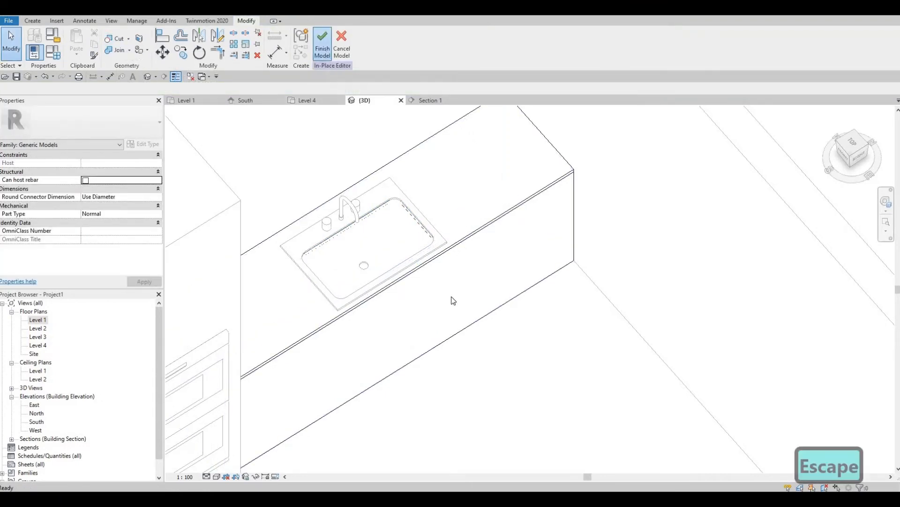
pyautogui.keyDown('shift'); pyautogui.moveTo(413, 313); pyautogui.dragTo(376, 295, button='middle'); pyautogui.keyUp('shift')
pyautogui.moveTo(619, 382); pyautogui.dragTo(597, 349, button='middle')
pyautogui.scroll(2, 354, 296)
pyautogui.scroll(-2, 368, 324)
pyautogui.click(347, 355)
pyautogui.press('Escape')
# Examine the sink, counter and adjoining oven cabinet from several angles in the 3D view.
pyautogui.scroll(-3, 597, 349)
pyautogui.moveTo(450, 366); pyautogui.dragTo(520, 323, button='middle')
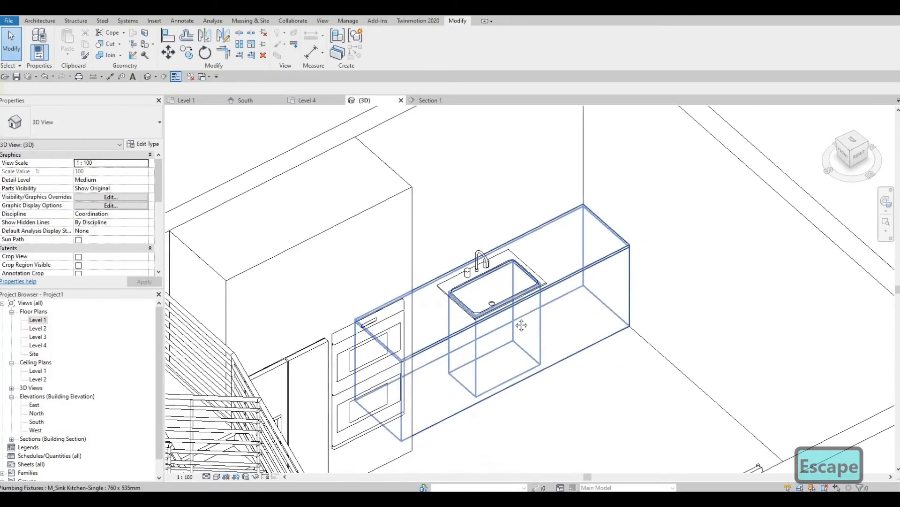
pyautogui.scroll(2, 521, 326)
pyautogui.scroll(-2, 492, 328)
pyautogui.keyDown('shift'); pyautogui.moveTo(414, 311); pyautogui.dragTo(447, 359, button='middle'); pyautogui.keyUp('shift')
pyautogui.keyDown('shift'); pyautogui.moveTo(457, 415); pyautogui.dragTo(422, 364, button='middle'); pyautogui.keyUp('shift')
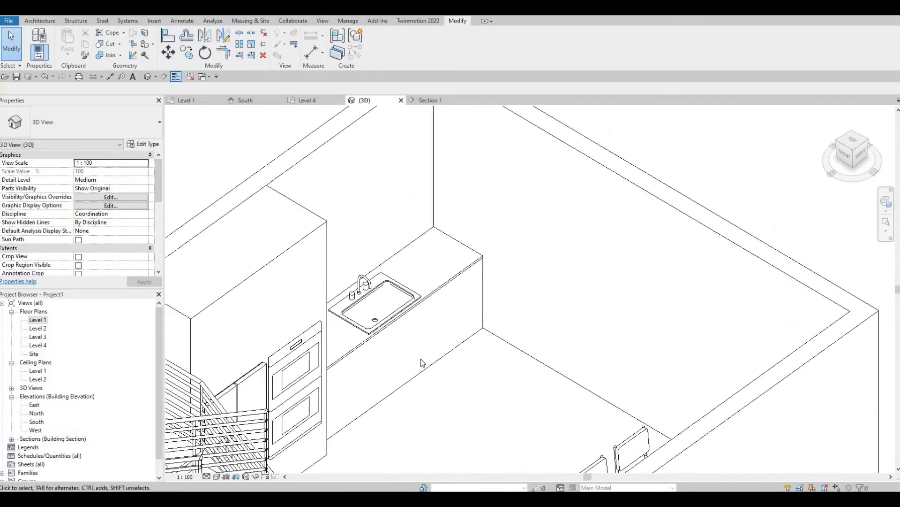
pyautogui.scroll(-2, 422, 364)
pyautogui.keyDown('shift'); pyautogui.moveTo(384, 399); pyautogui.dragTo(451, 384, button='middle'); pyautogui.keyUp('shift')
pyautogui.keyDown('shift'); pyautogui.moveTo(424, 317); pyautogui.dragTo(350, 289, button='middle'); pyautogui.keyUp('shift')
pyautogui.scroll(4, 338, 269)
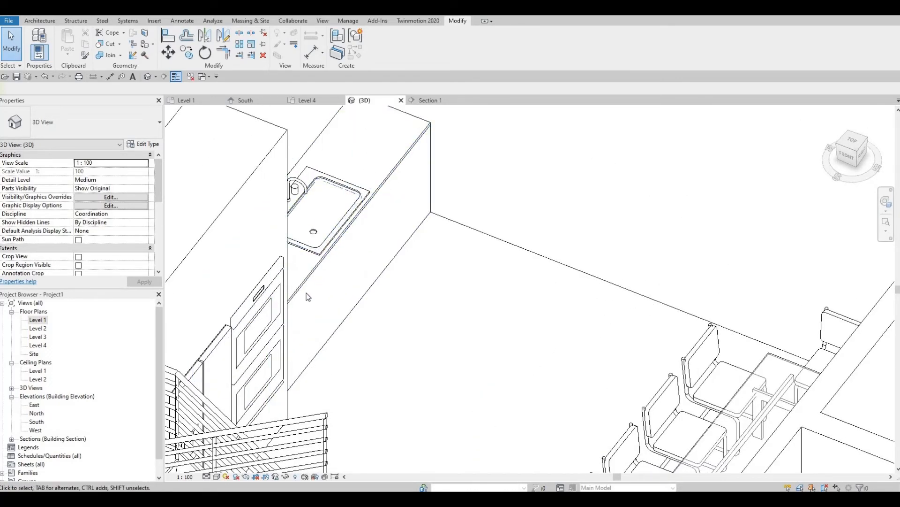
pyautogui.keyDown('shift'); pyautogui.moveTo(308, 345); pyautogui.dragTo(314, 391, button='middle'); pyautogui.keyUp('shift')
pyautogui.scroll(-3, 316, 396)
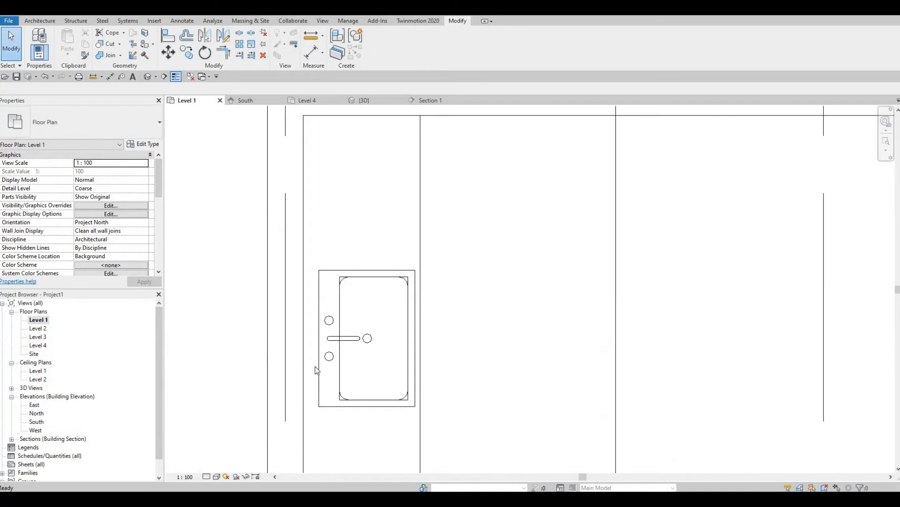
# Locate the section marker in the Level 1 plan and open the Section 1 view on the kitchen wall.
pyautogui.scroll(-5, 413, 371)
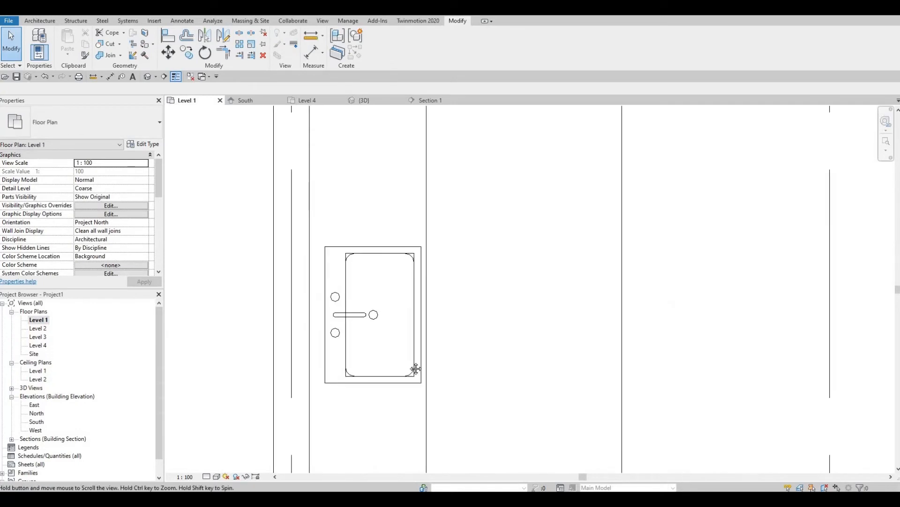
pyautogui.click(417, 375)
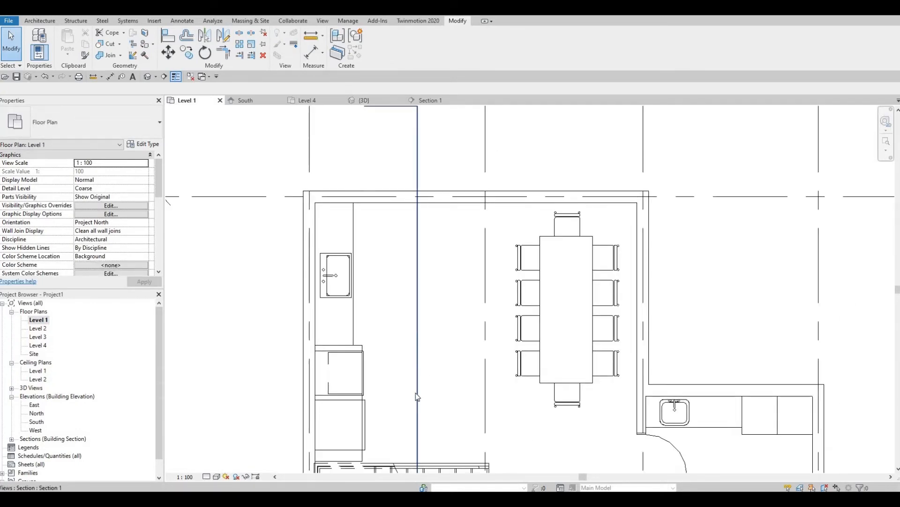
pyautogui.moveTo(415, 392); pyautogui.dragTo(417, 343, button='middle')
pyautogui.moveTo(405, 395); pyautogui.dragTo(418, 269, button='middle')
pyautogui.scroll(-3, 418, 269)
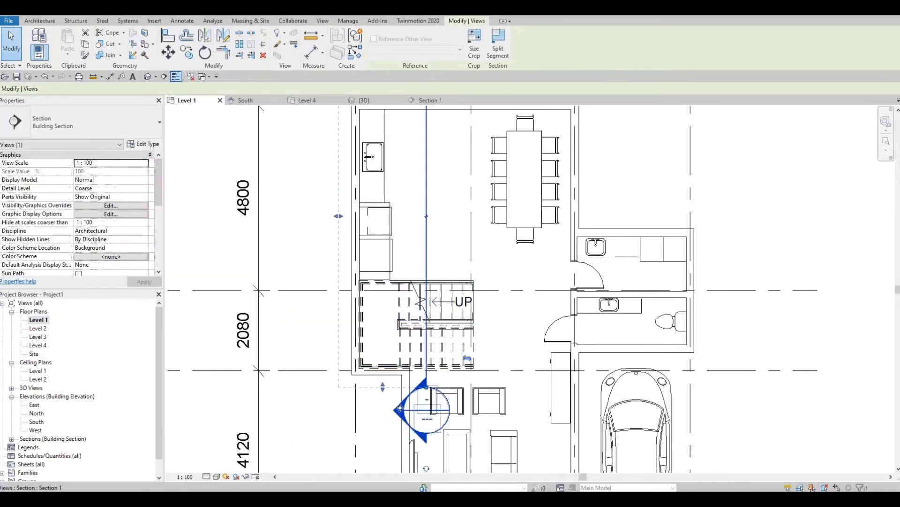
pyautogui.press('Escape')
pyautogui.press('Escape')
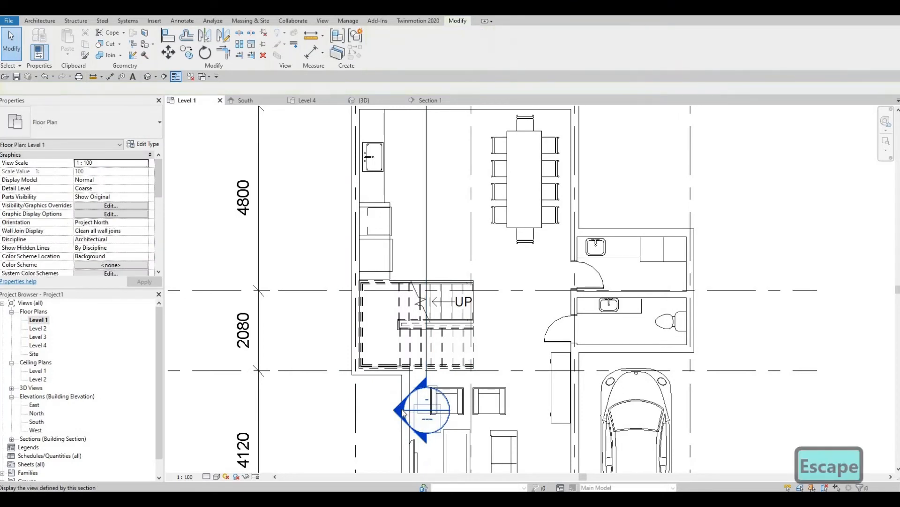
pyautogui.doubleClick(404, 412)
pyautogui.scroll(-3, 403, 309)
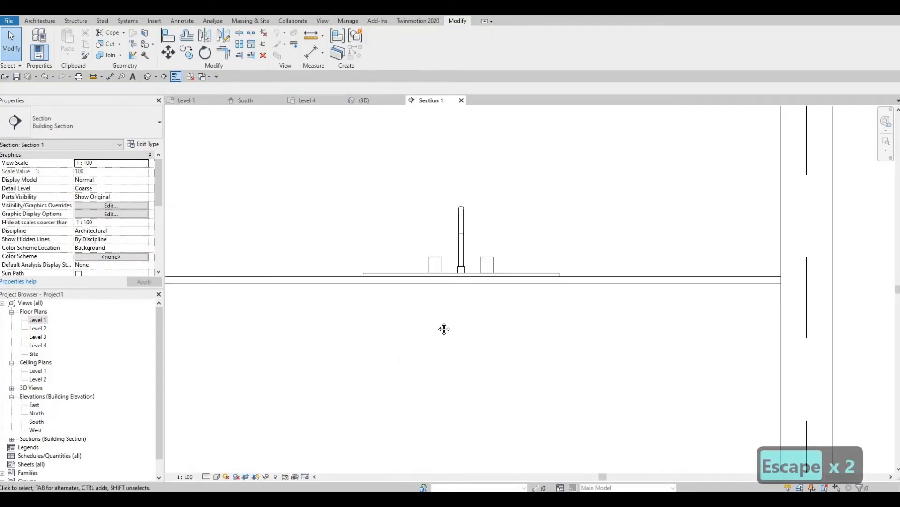
# Start a new in-place component in the Generic Models category, keeping the suggested name.
pyautogui.click(39, 21)
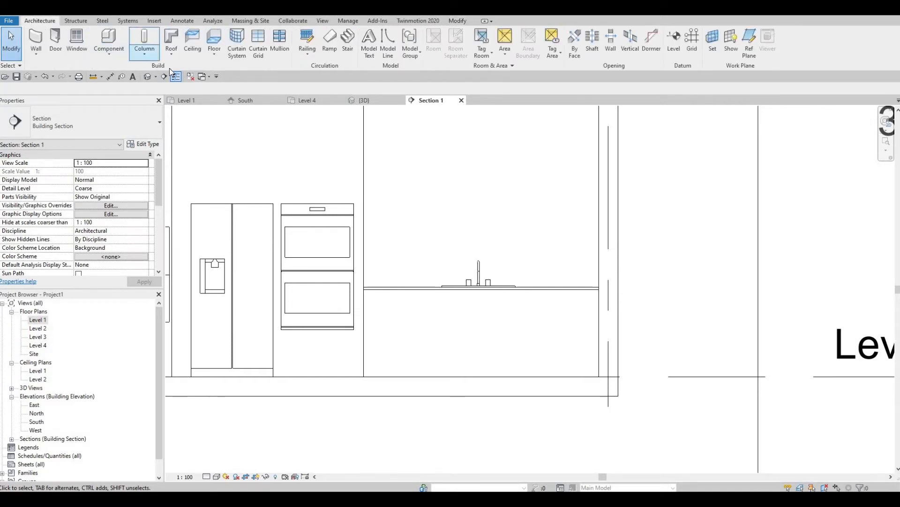
pyautogui.click(109, 51)
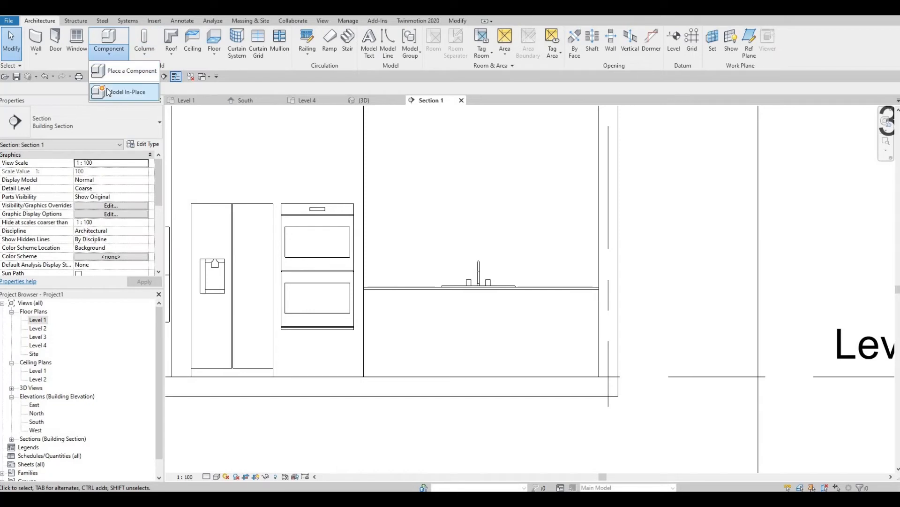
pyautogui.click(123, 92)
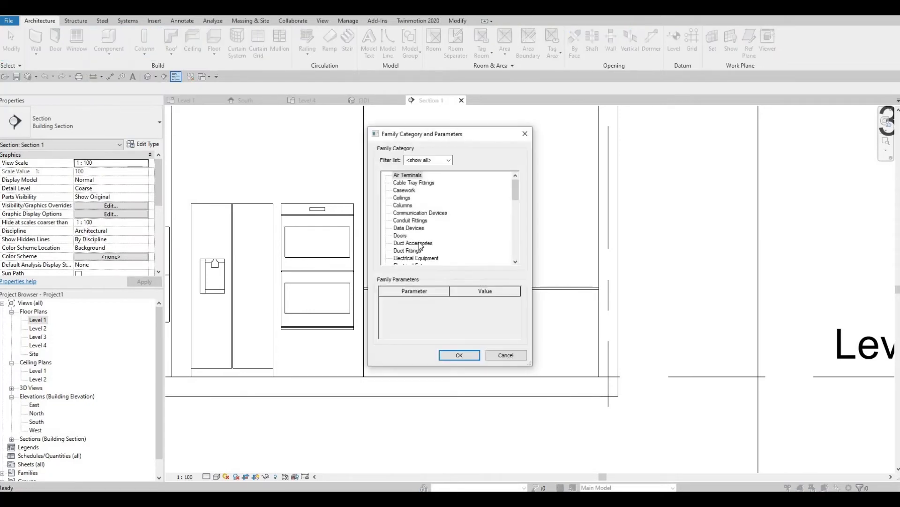
pyautogui.scroll(-3, 417, 248)
pyautogui.scroll(-1, 416, 248)
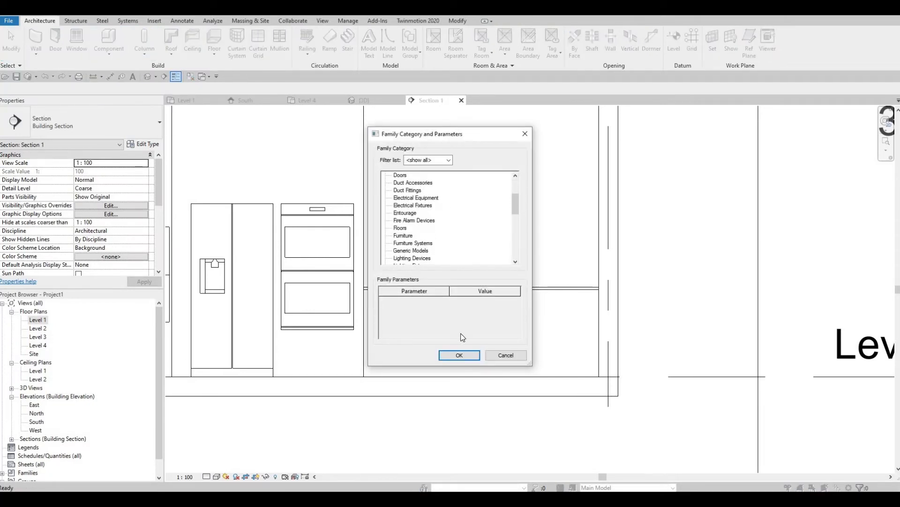
pyautogui.write('g')
pyautogui.click(452, 353)
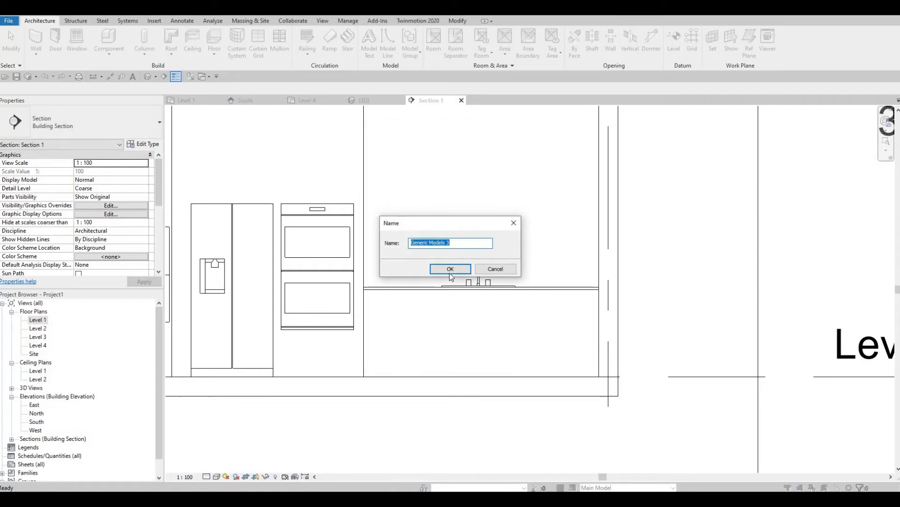
pyautogui.click(449, 271)
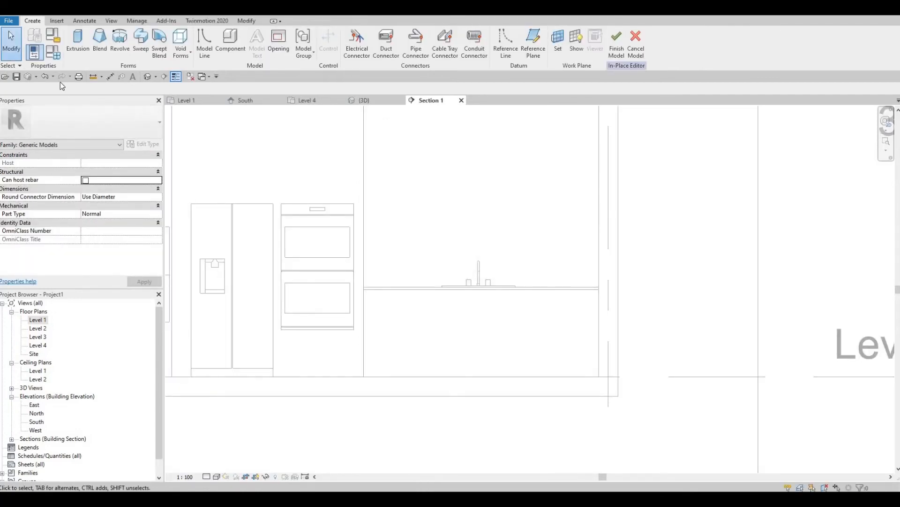
# Set the work plane by picking the vertical face beneath the countertop in the Section 1 view.
pyautogui.click(74, 43)
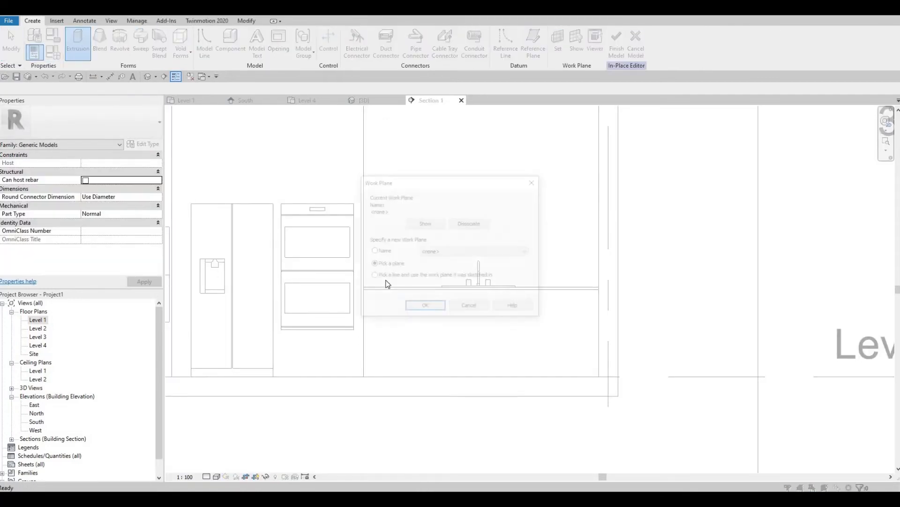
pyautogui.click(423, 309)
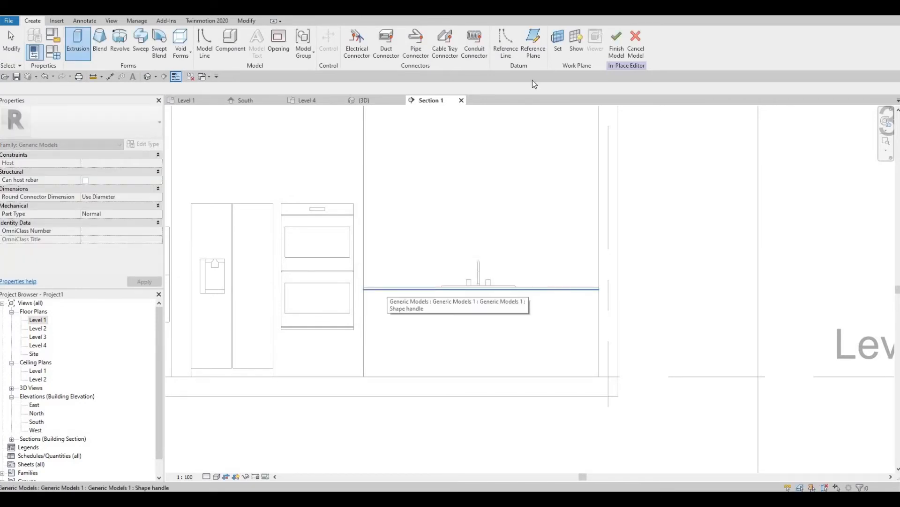
pyautogui.click(386, 289)
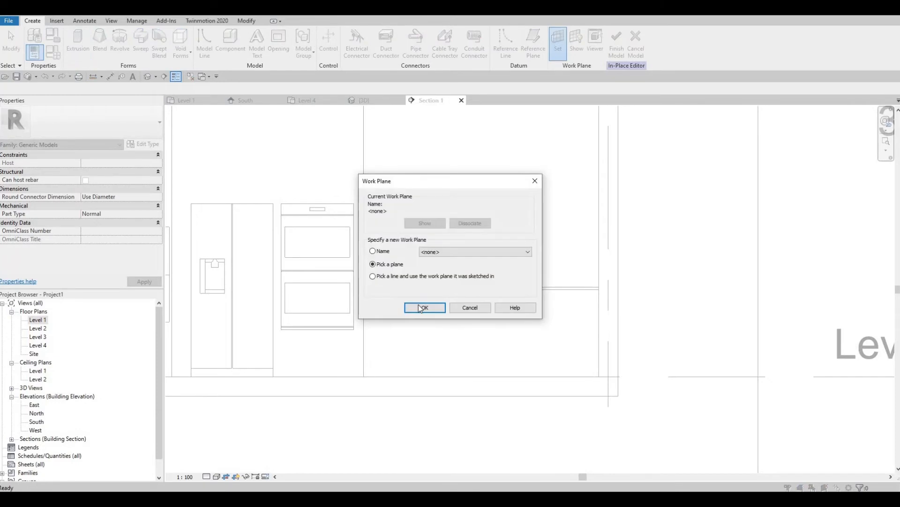
pyautogui.click(423, 307)
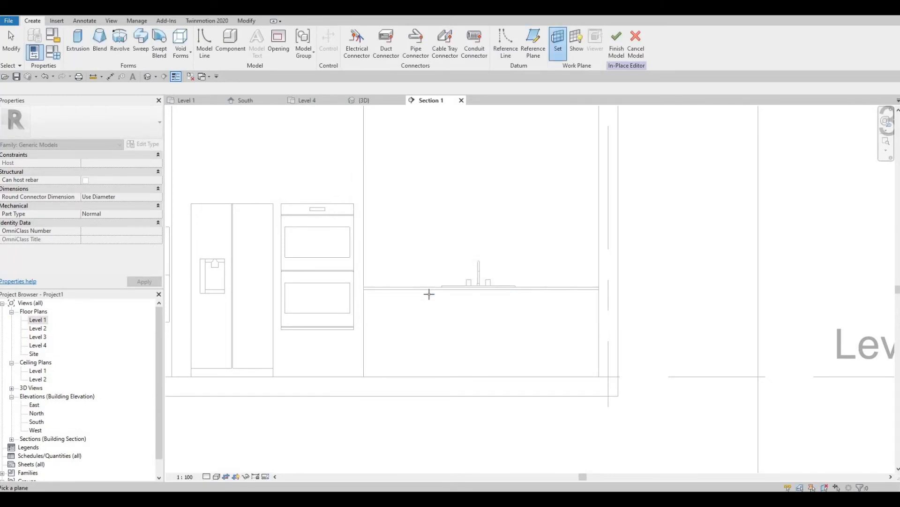
pyautogui.press('Tab')
pyautogui.press('Tab')
pyautogui.press('Tab')
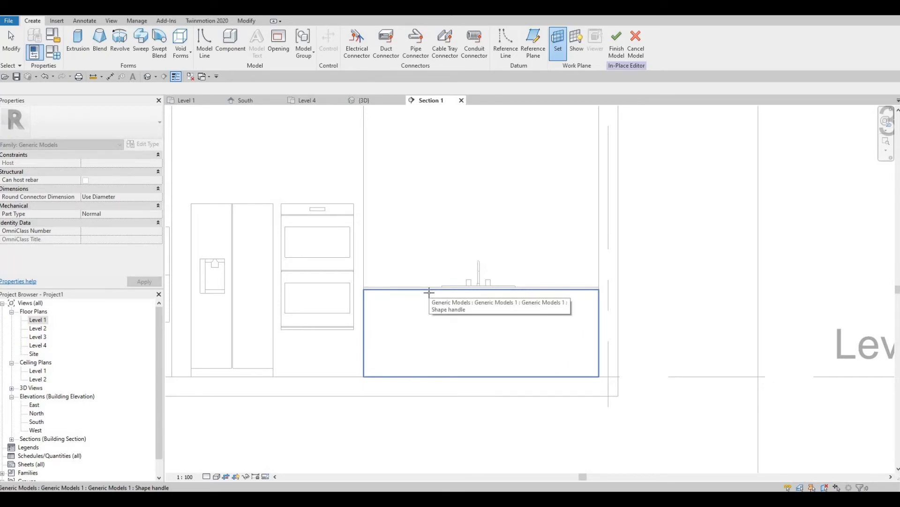
pyautogui.click(402, 308)
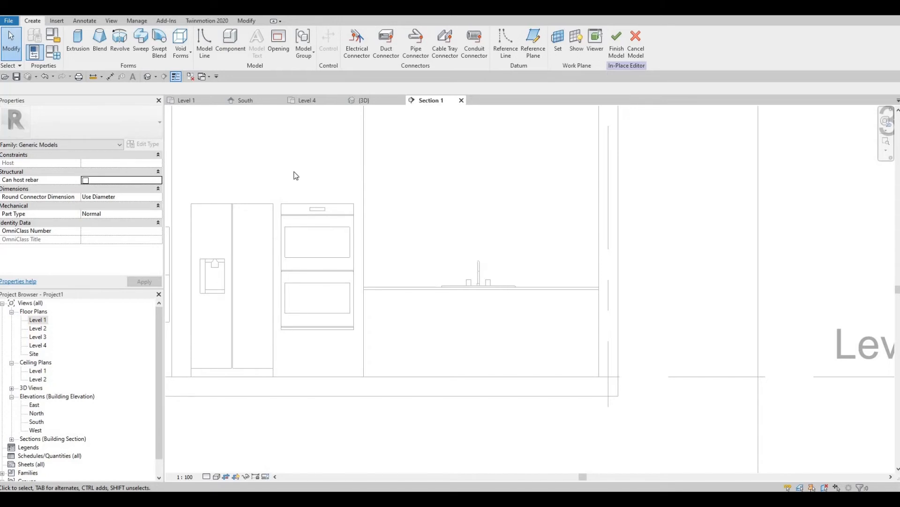
# Start an extrusion and add Ash from the Wood category of the AEC Materials library to the project materials.
pyautogui.click(87, 44)
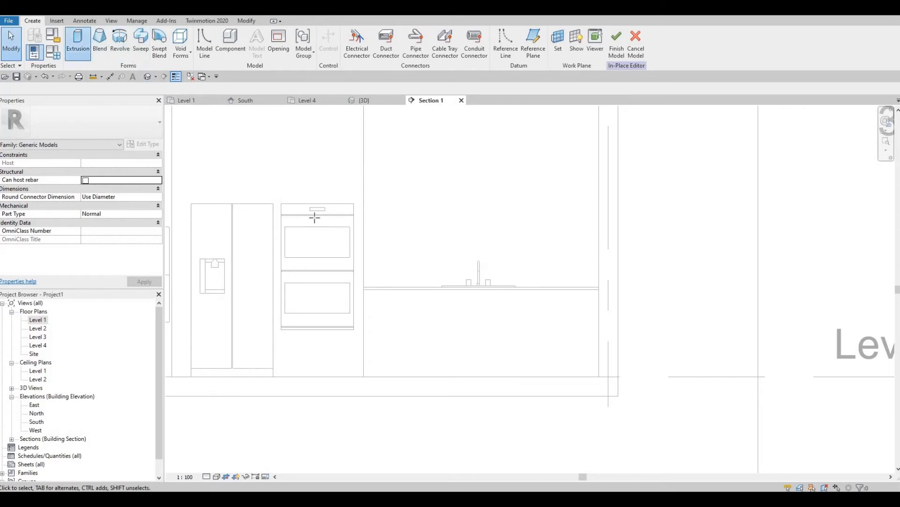
pyautogui.click(154, 223)
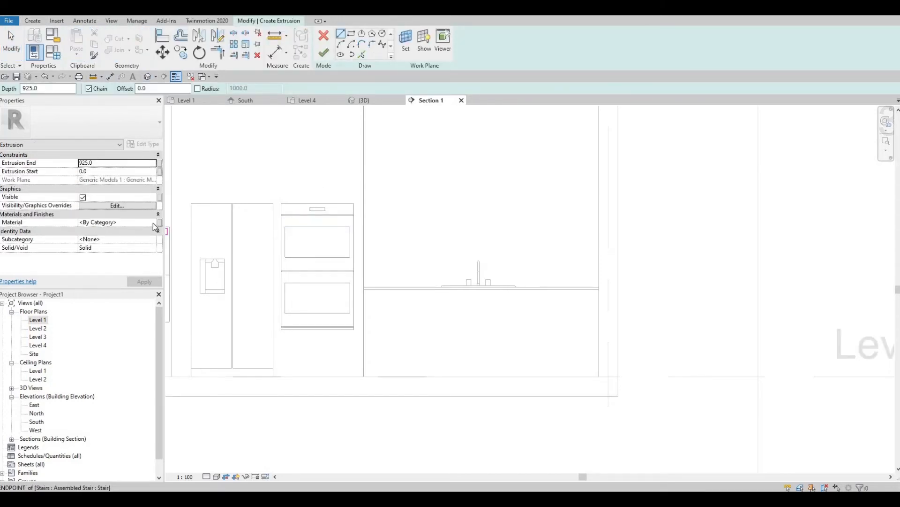
pyautogui.click(154, 223)
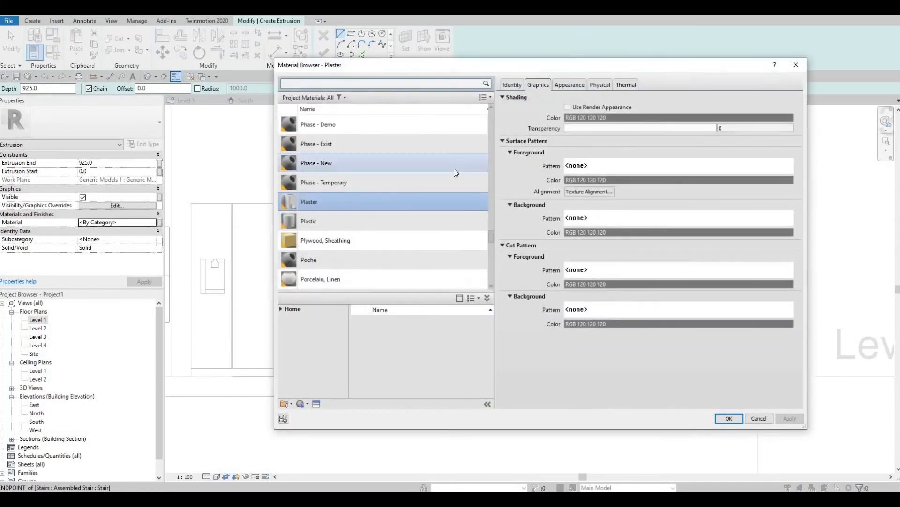
pyautogui.scroll(-1, 382, 187)
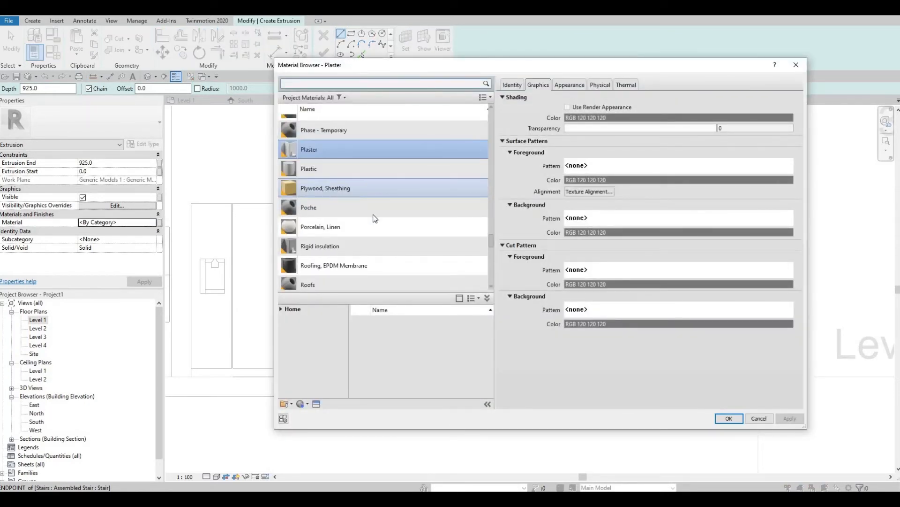
pyautogui.scroll(-8, 370, 230)
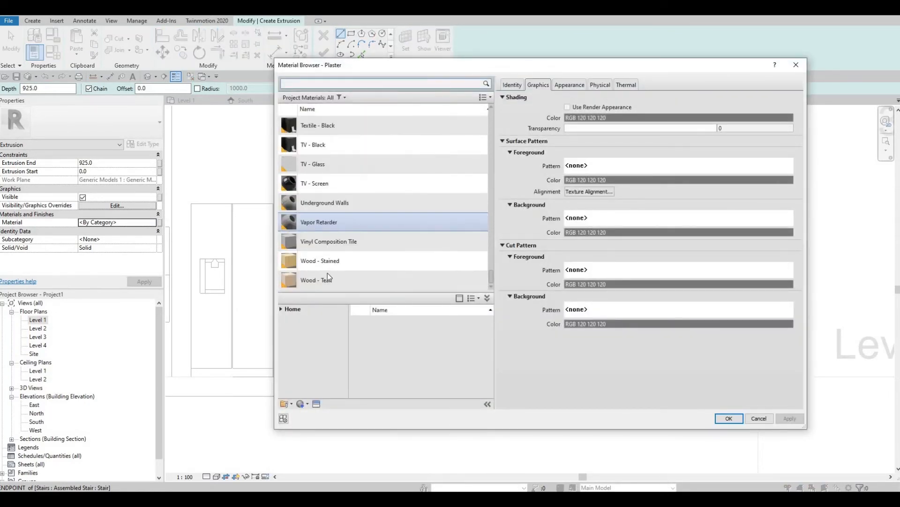
pyautogui.click(281, 309)
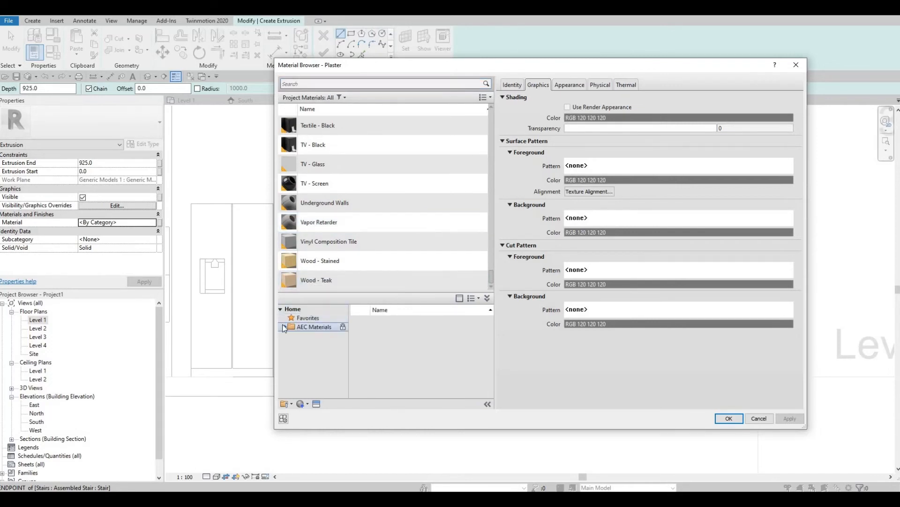
pyautogui.click(286, 328)
pyautogui.click(286, 327)
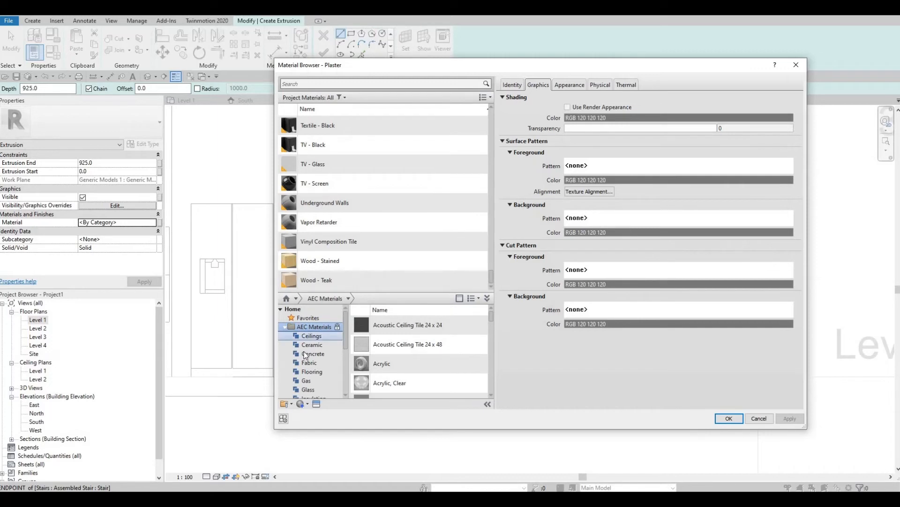
pyautogui.scroll(-3, 309, 371)
pyautogui.scroll(-1, 312, 375)
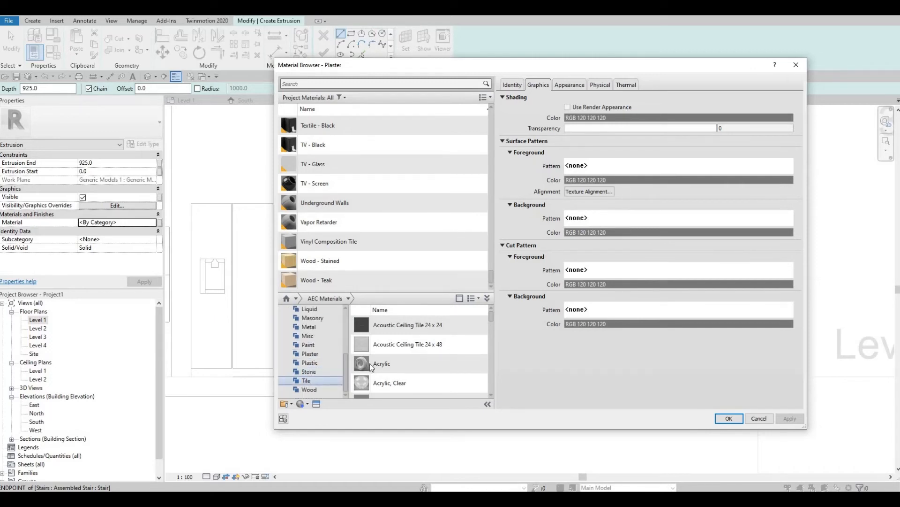
pyautogui.click(309, 389)
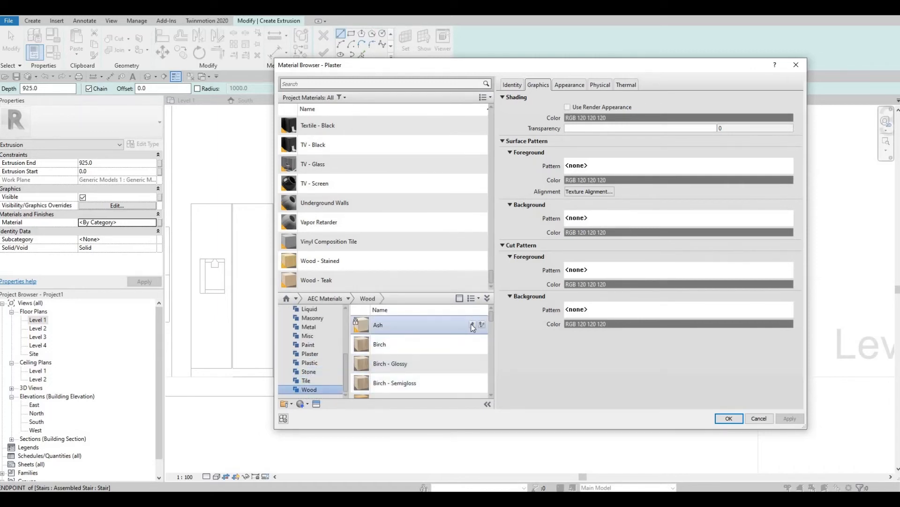
pyautogui.click(473, 326)
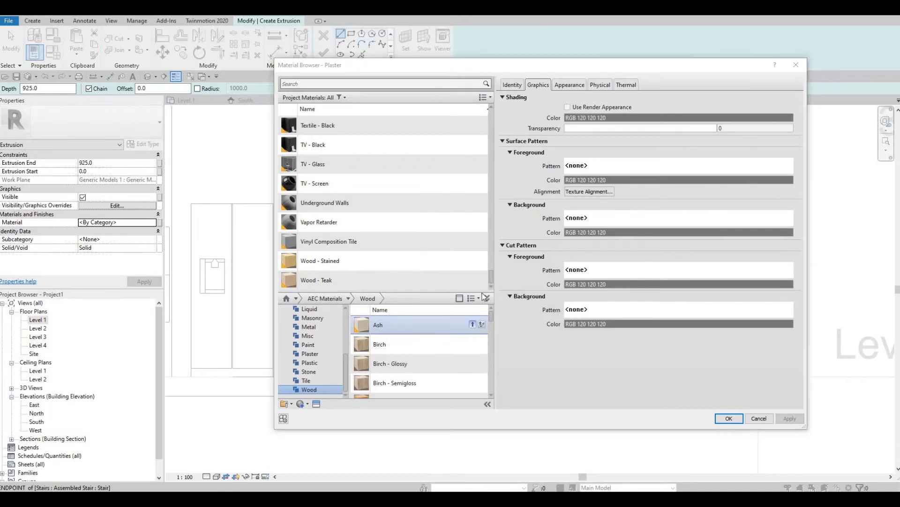
pyautogui.press('Escape')
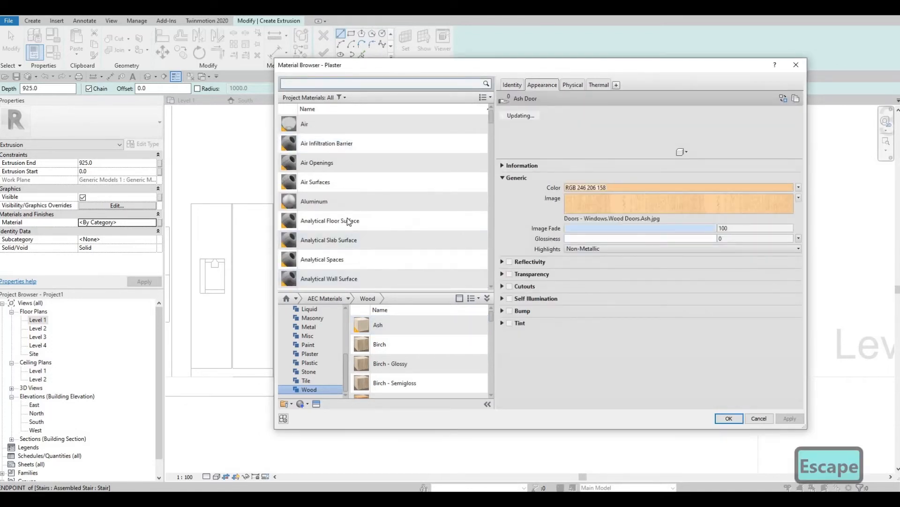
# Assign the Ash project material to the extrusion.
pyautogui.scroll(-6, 340, 184)
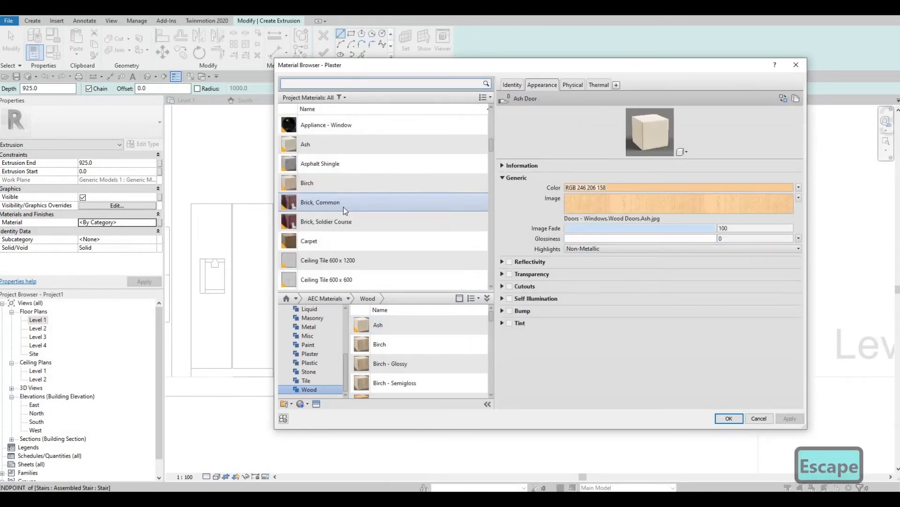
pyautogui.scroll(2, 322, 146)
pyautogui.click(322, 142)
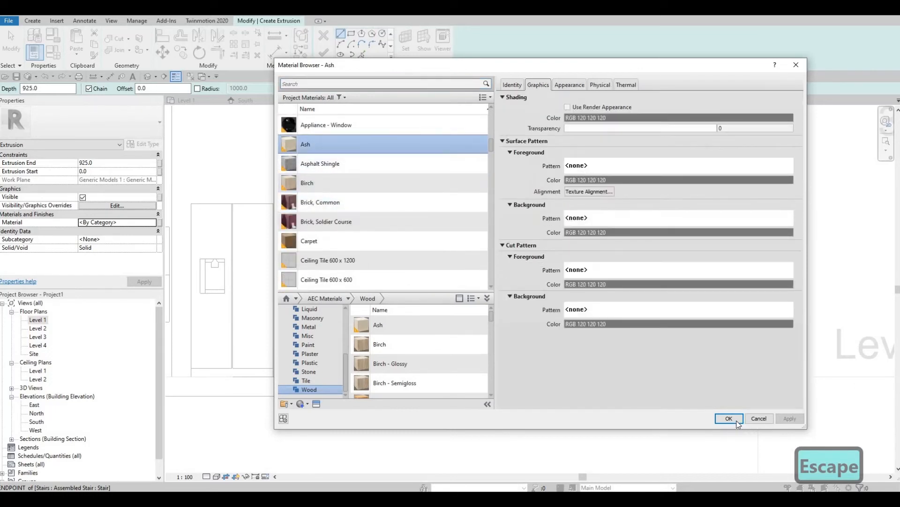
pyautogui.press('Return')
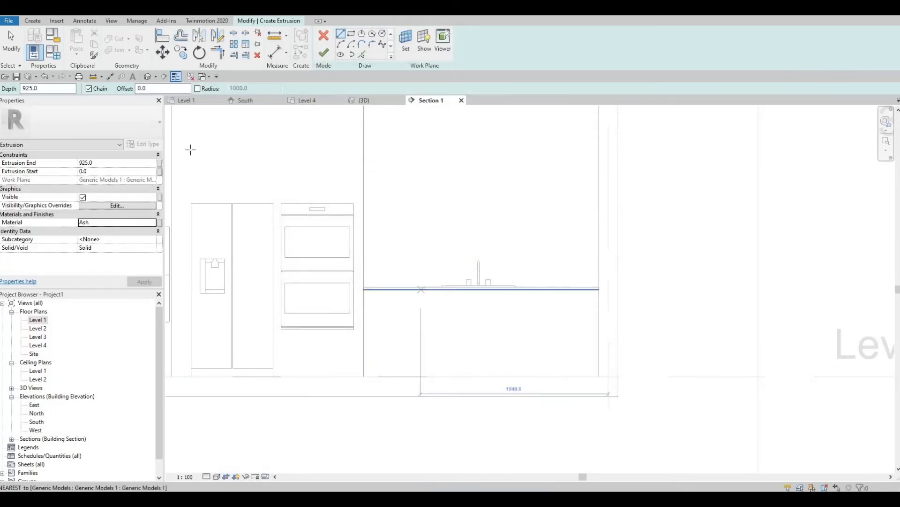
# Set the extrusion end to 25 mm.
pyautogui.click(106, 163)
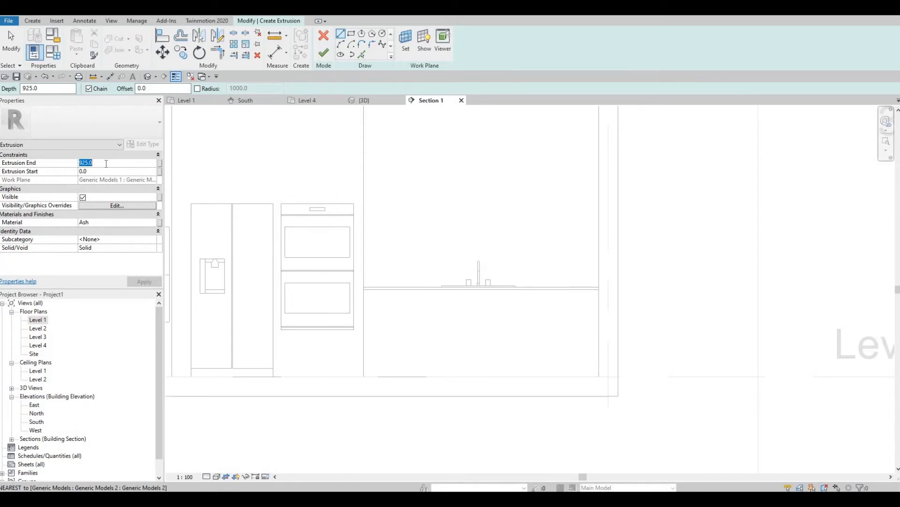
pyautogui.write('25')
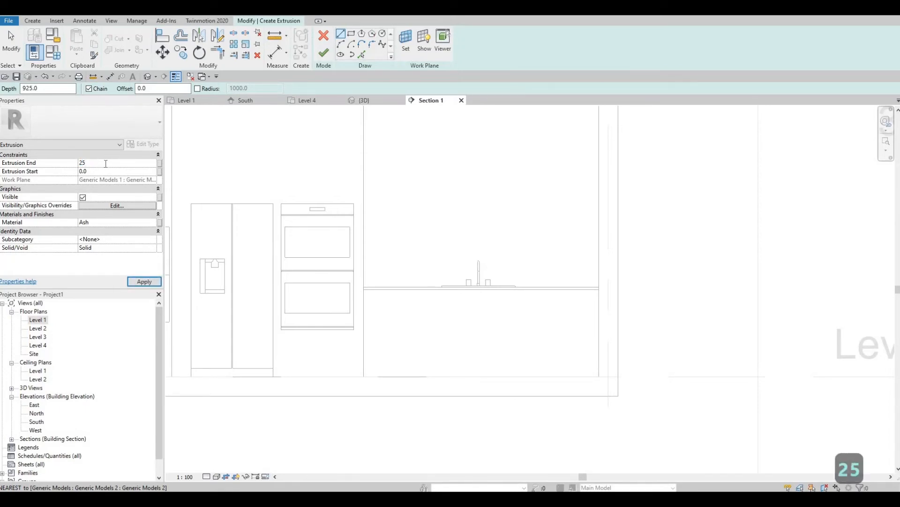
pyautogui.click(143, 282)
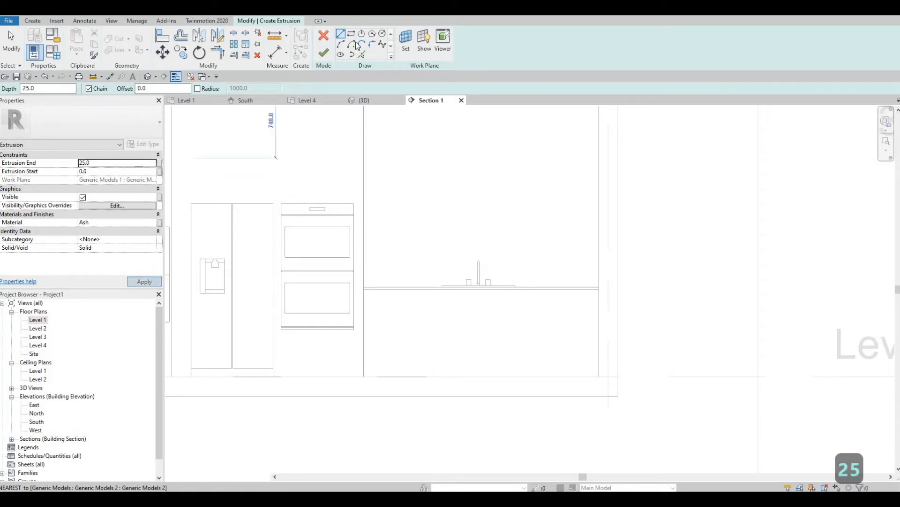
# Sketch a rectangle about 2429 by 900 mm filling the space under the countertop, from its underside down to Level 1.
pyautogui.scroll(4, 296, 237)
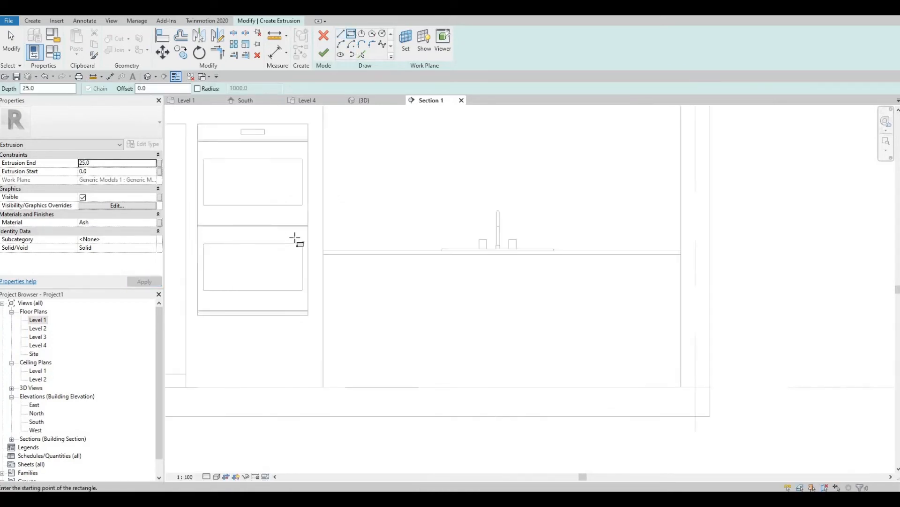
pyautogui.click(292, 237)
pyautogui.moveTo(619, 414); pyautogui.dragTo(512, 286, button='middle')
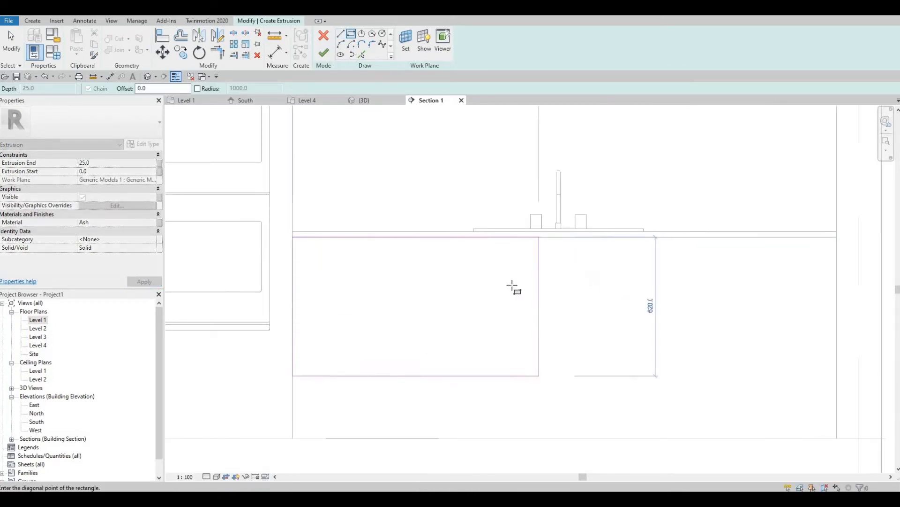
pyautogui.scroll(-2, 512, 285)
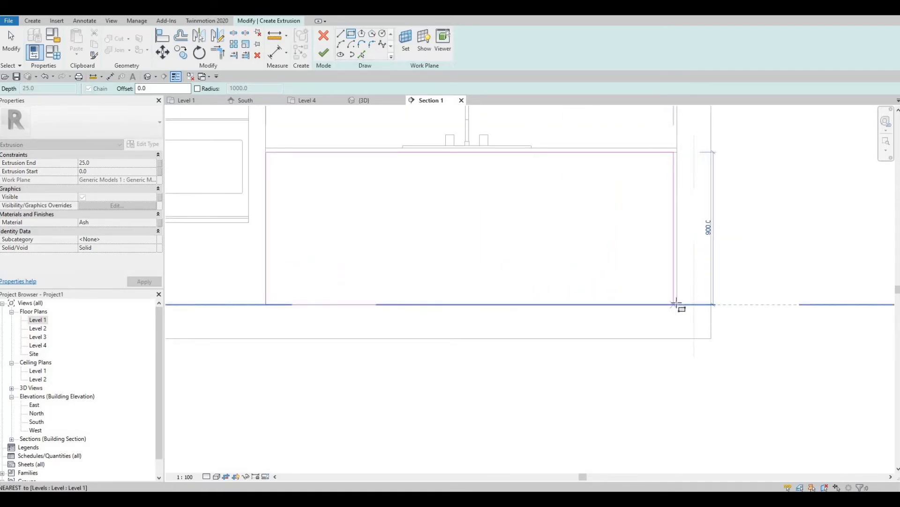
pyautogui.click(532, 267)
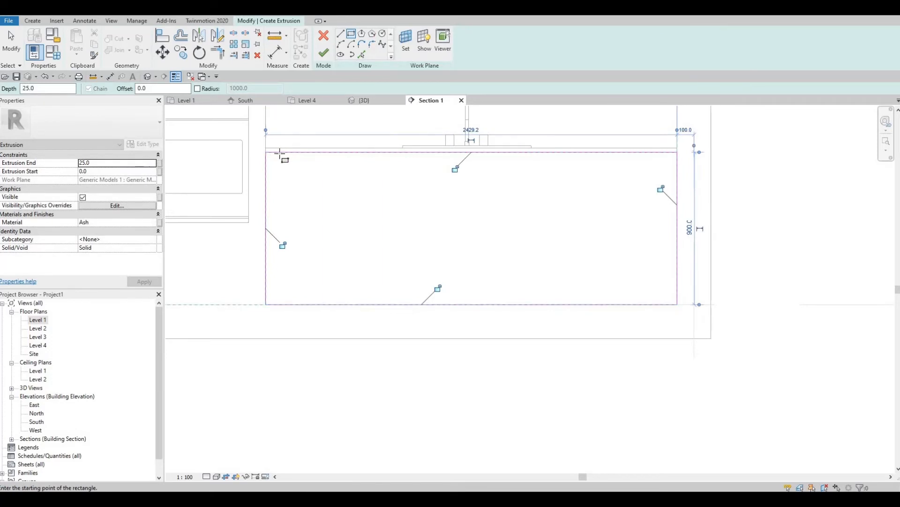
pyautogui.press('Escape')
pyautogui.press('Escape')
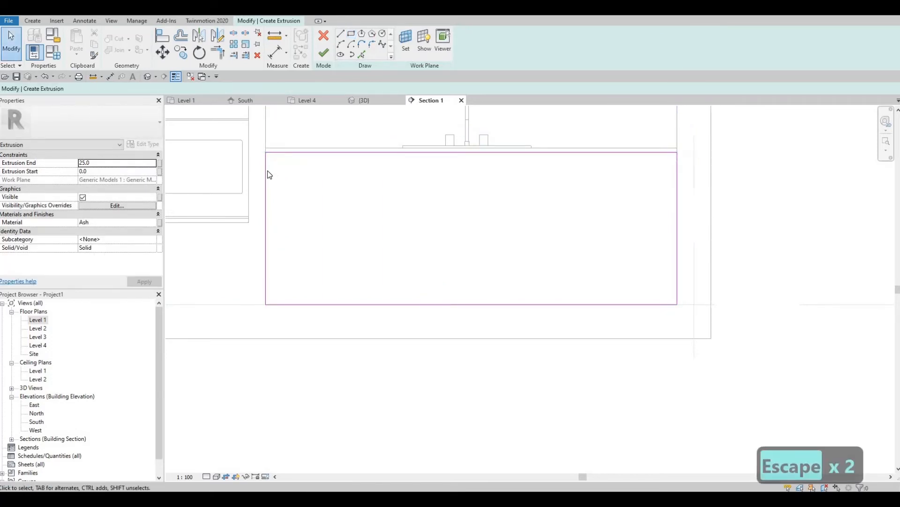
# Move the two vertical sides of the extrusion rectangle inward by 10 mm each.
pyautogui.click(266, 172)
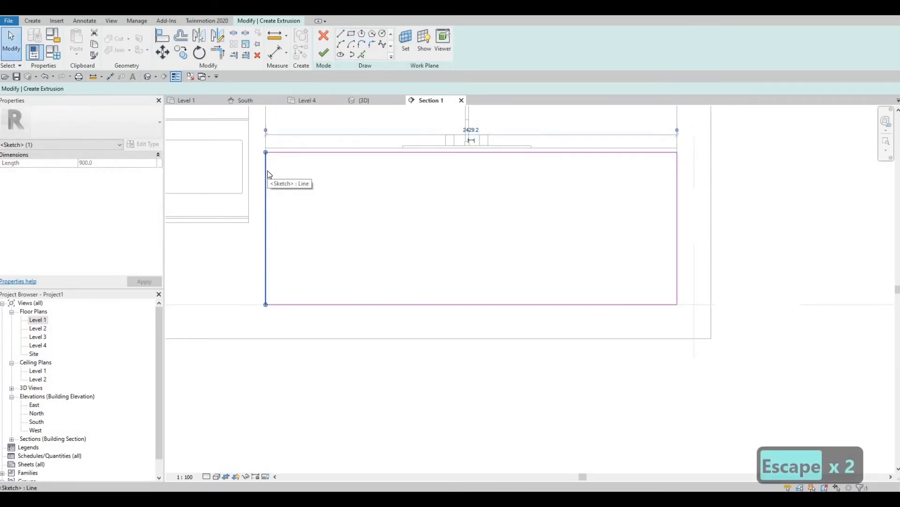
pyautogui.press('Right')
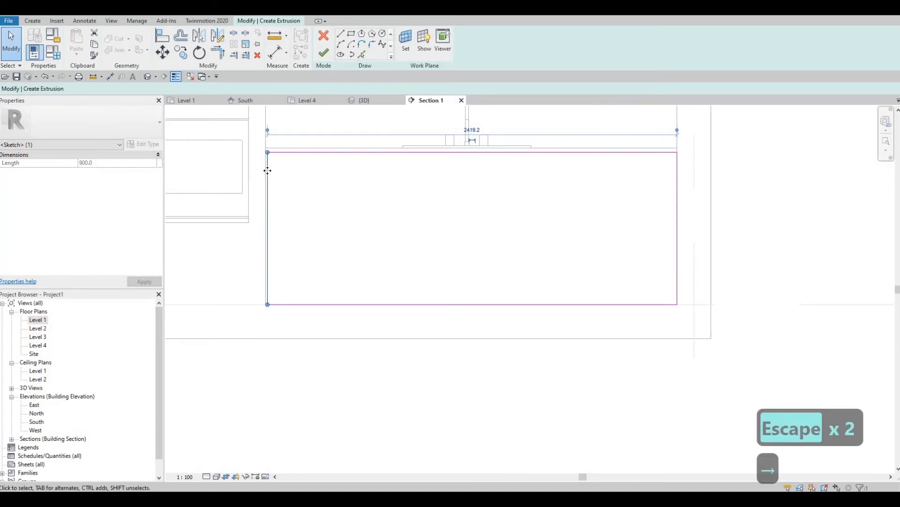
pyautogui.click(676, 191)
pyautogui.press('Left')
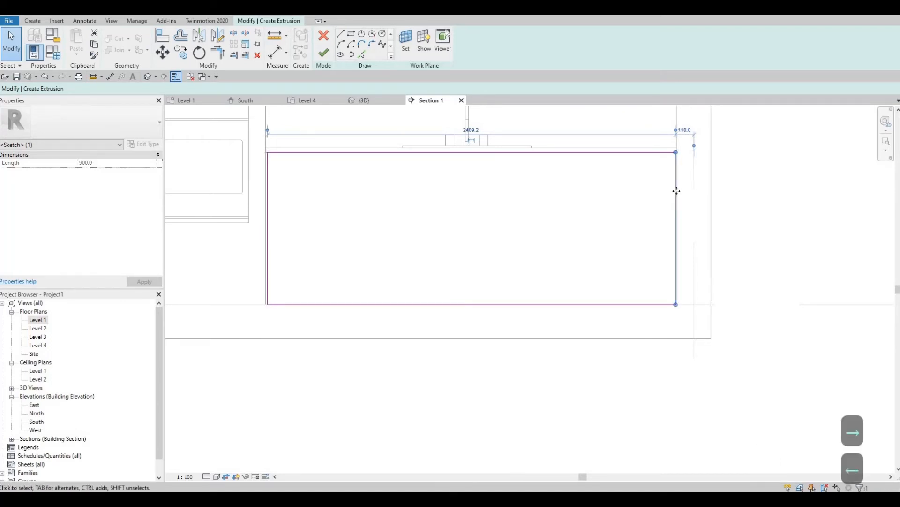
pyautogui.press('Escape')
pyautogui.press('Escape')
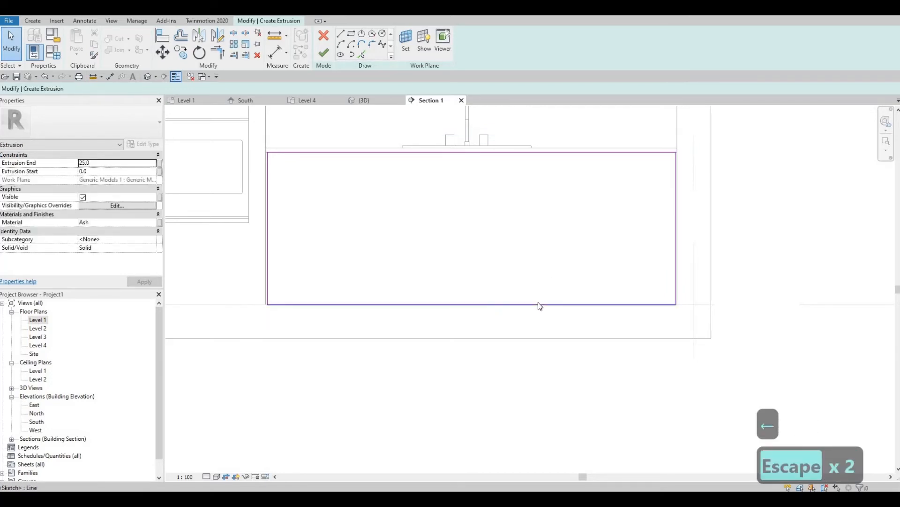
# Raise the bottom edge of the extrusion sketch to 100 mm above Level 1.
pyautogui.click(538, 303)
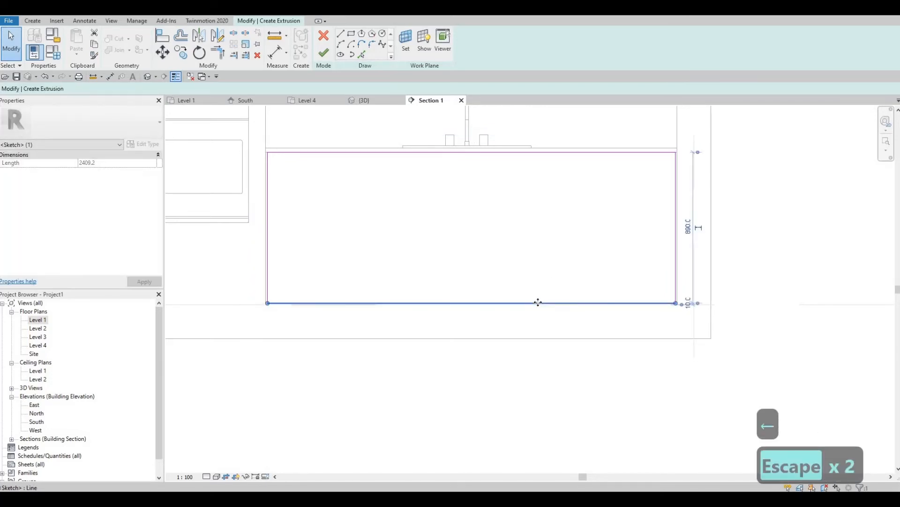
pyautogui.press('Up')
pyautogui.press('Up')
pyautogui.press('Up')
pyautogui.press('Up')
pyautogui.press('Up')
pyautogui.press('Up')
pyautogui.press('Up')
pyautogui.press('Up')
pyautogui.press('Up')
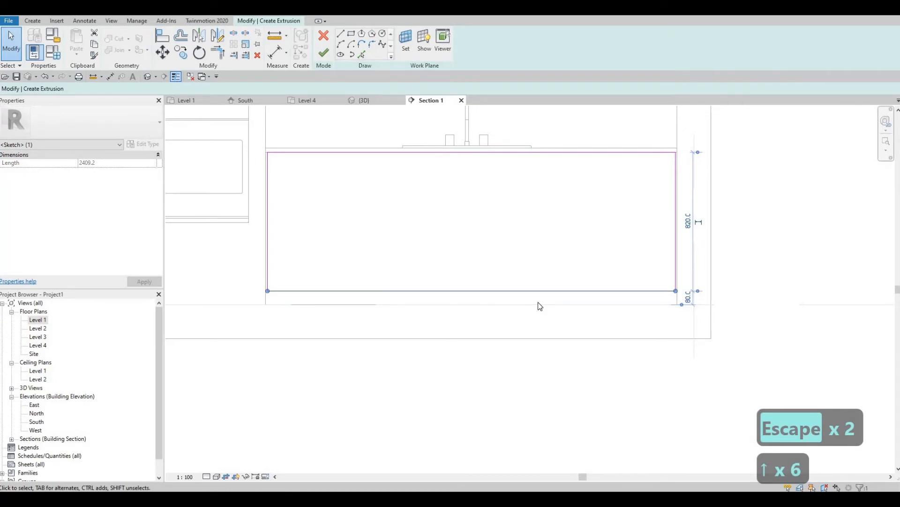
pyautogui.press('Up')
pyautogui.press('Up')
pyautogui.press('Up')
pyautogui.press('Up')
pyautogui.press('Up')
pyautogui.press('Up')
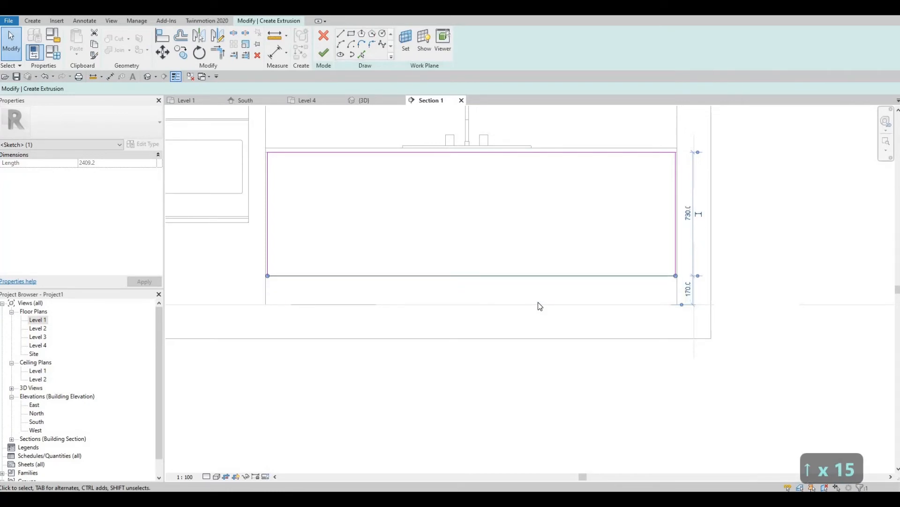
pyautogui.press('Down')
pyautogui.press('Down')
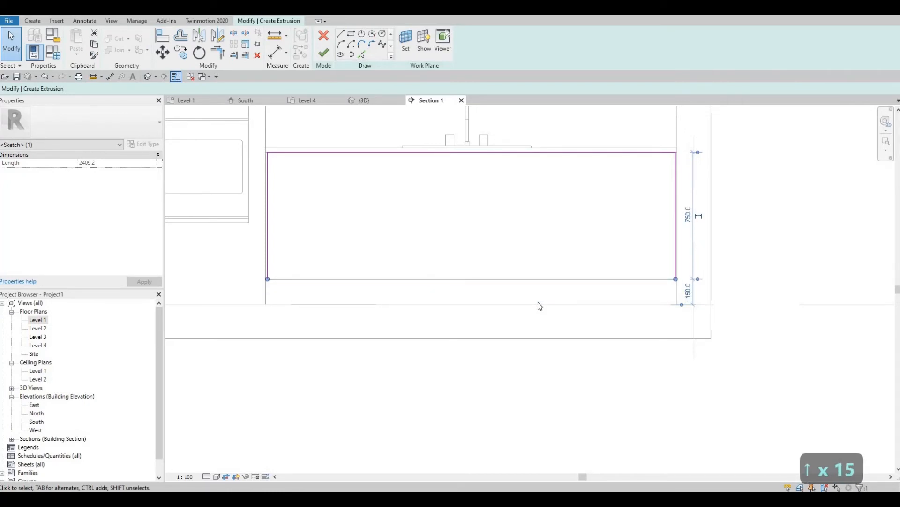
pyautogui.press('Down')
pyautogui.press('Down')
pyautogui.press('Down')
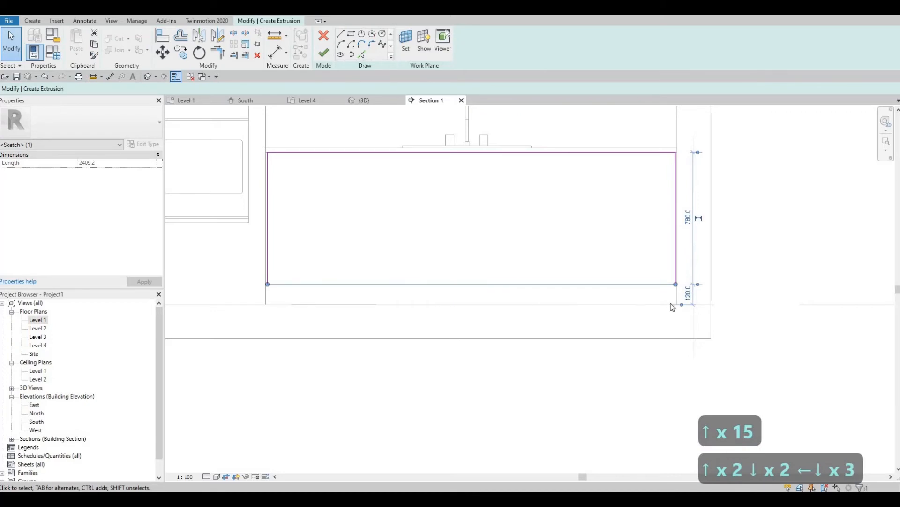
pyautogui.click(688, 295)
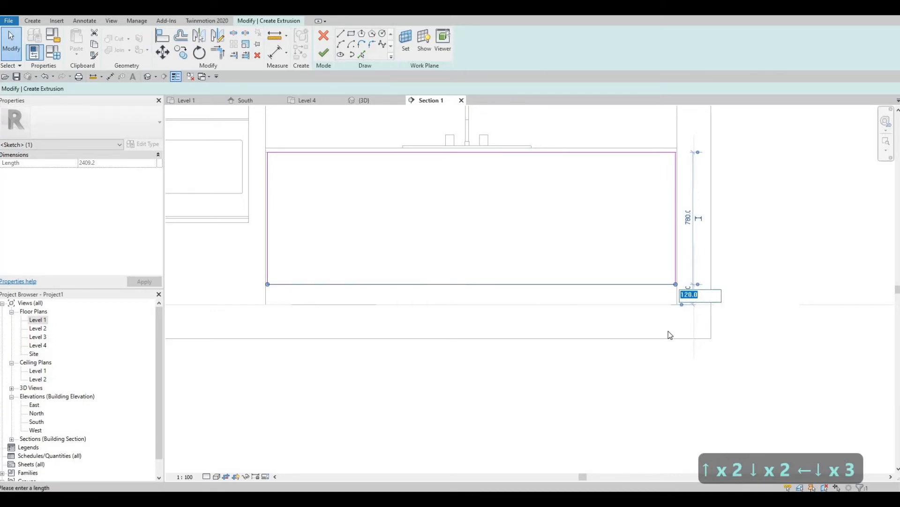
pyautogui.write('100')
pyautogui.press('Return')
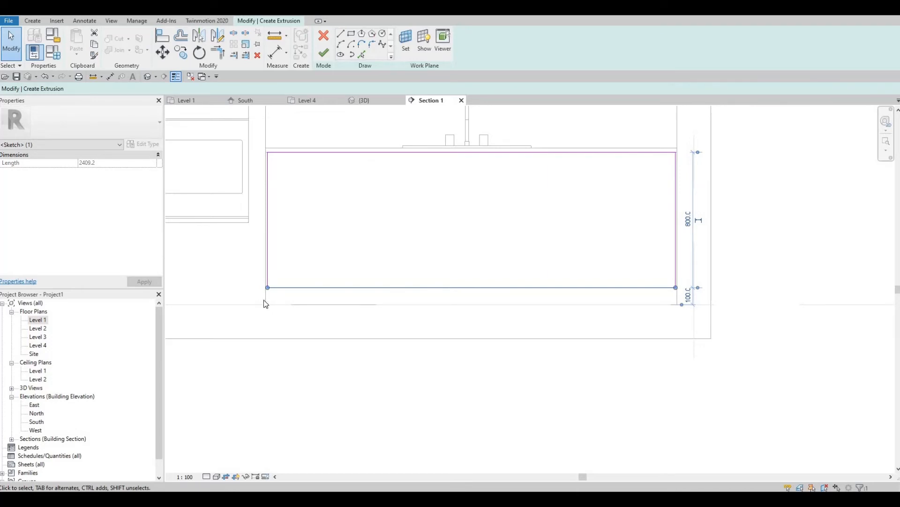
# Sketch a narrow vertical rectangle about 14 by 800 mm across the outline's full height, near its middle below the faucet.
pyautogui.click(352, 35)
pyautogui.scroll(1, 487, 164)
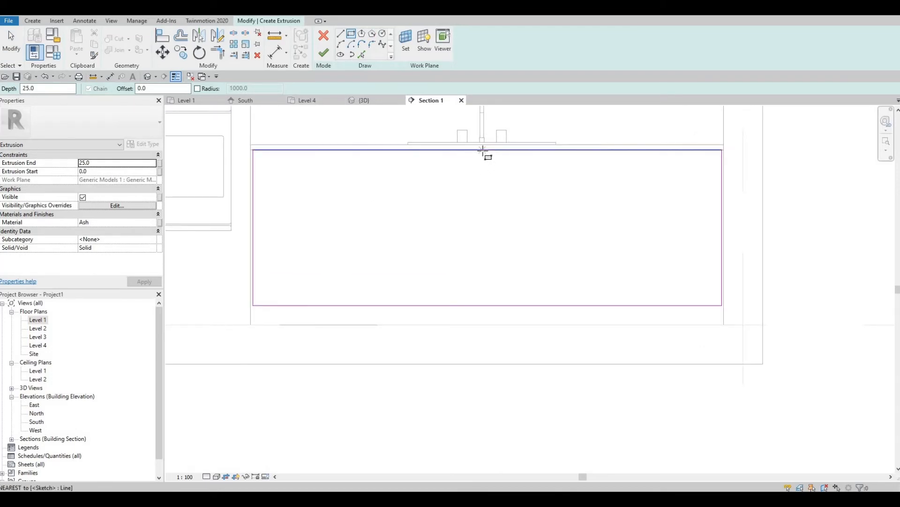
pyautogui.click(481, 169)
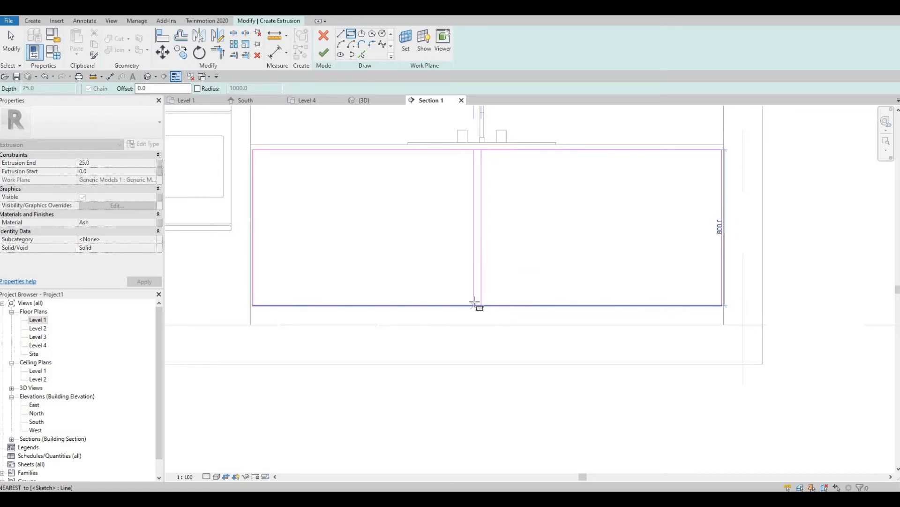
pyautogui.scroll(1, 476, 307)
pyautogui.click(476, 308)
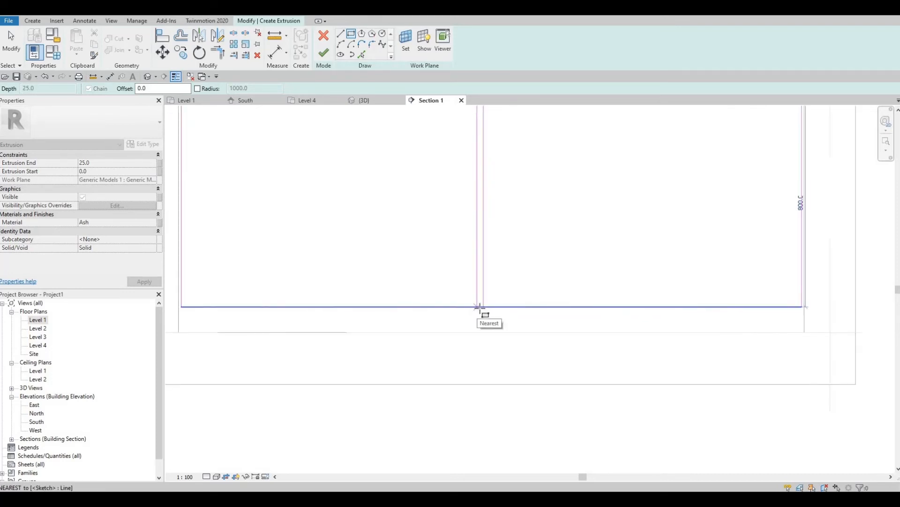
pyautogui.press('Escape')
pyautogui.press('Escape')
pyautogui.press('Escape')
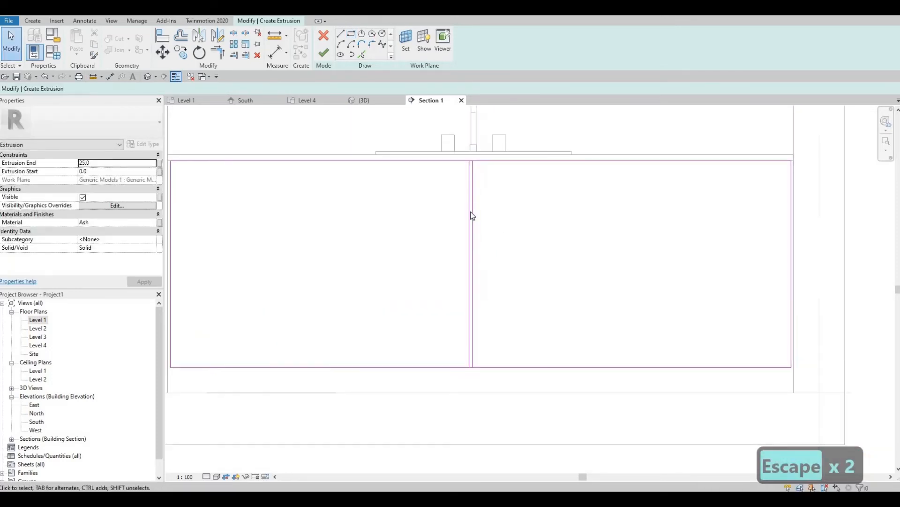
# Set the width of the narrow middle strip to 10 mm.
pyautogui.click(470, 308)
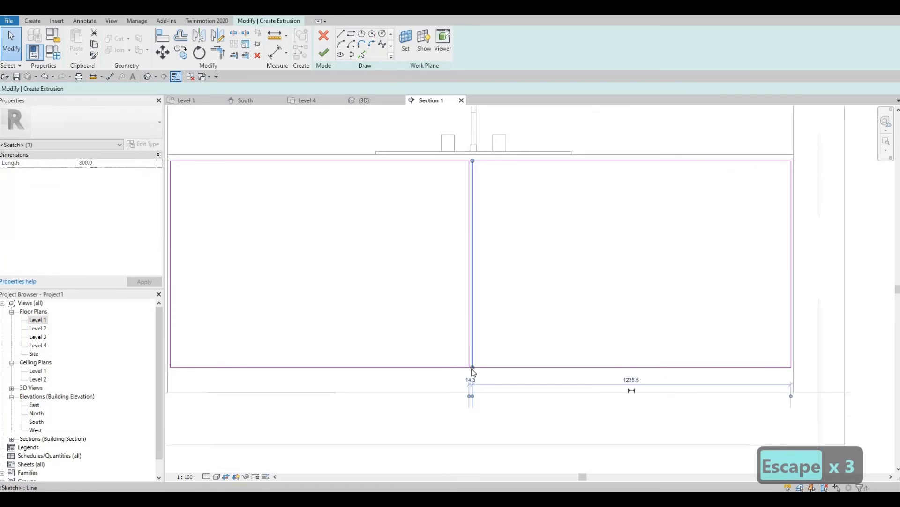
pyautogui.click(471, 380)
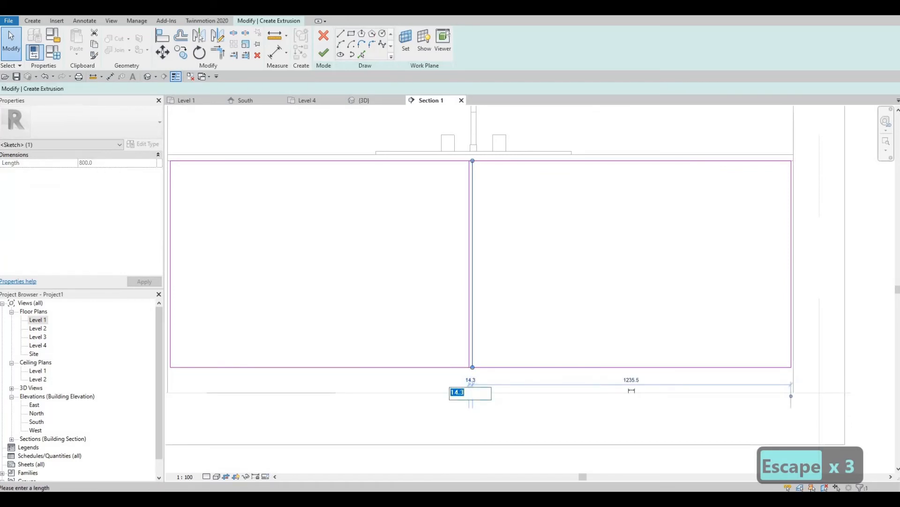
pyautogui.write('10')
pyautogui.press('Return')
pyautogui.press('Escape')
pyautogui.press('Escape')
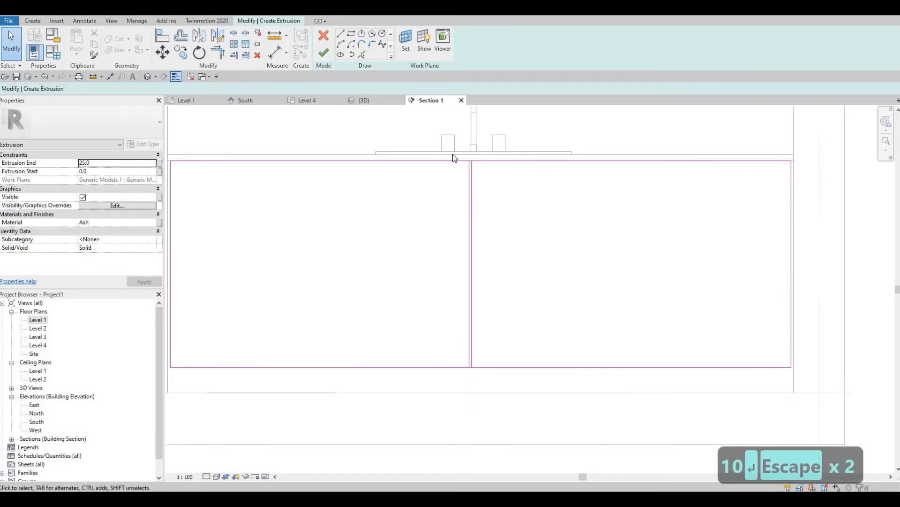
pyautogui.moveTo(496, 232); pyautogui.dragTo(493, 232)
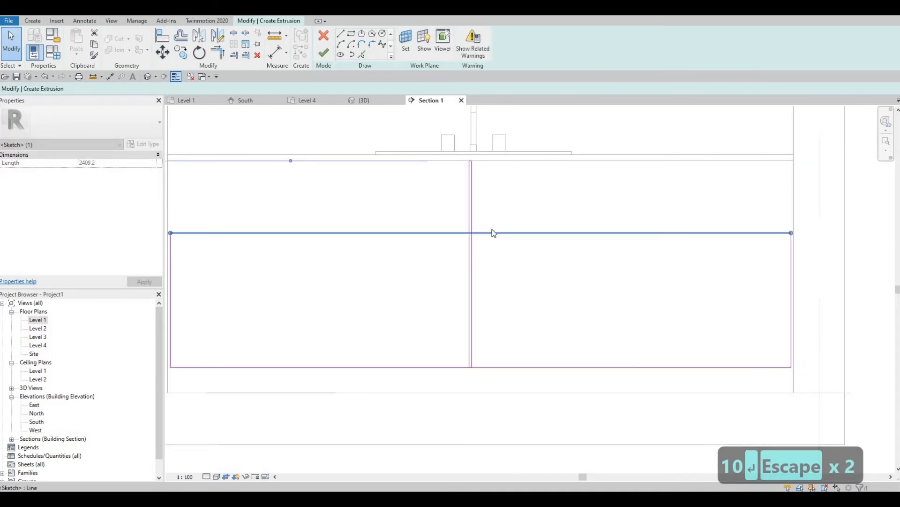
pyautogui.hotkey('ctrl', 'z')
pyautogui.click(449, 139)
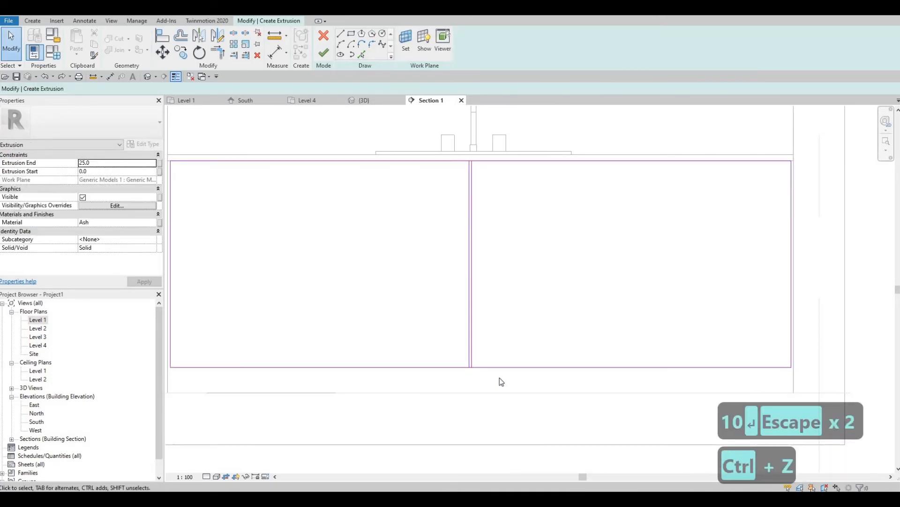
# Nudge all four lines of the middle strip to the right, in line with the faucet above.
pyautogui.moveTo(453, 126); pyautogui.dragTo(502, 399)
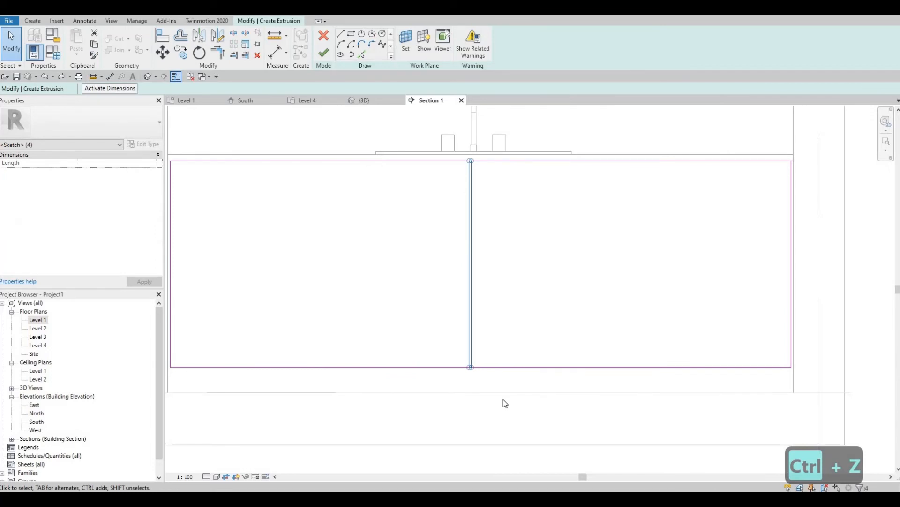
pyautogui.press('Right')
pyautogui.press('Right')
pyautogui.press('Right')
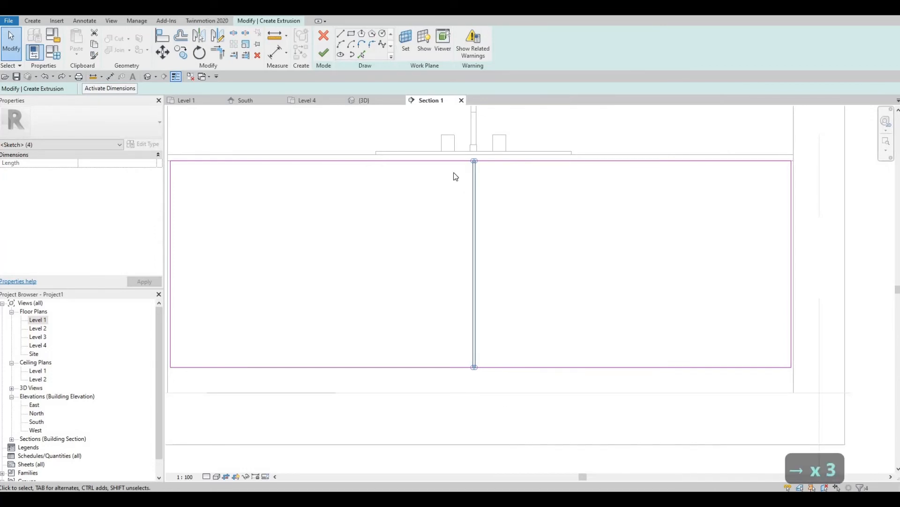
pyautogui.press('Escape')
pyautogui.press('Escape')
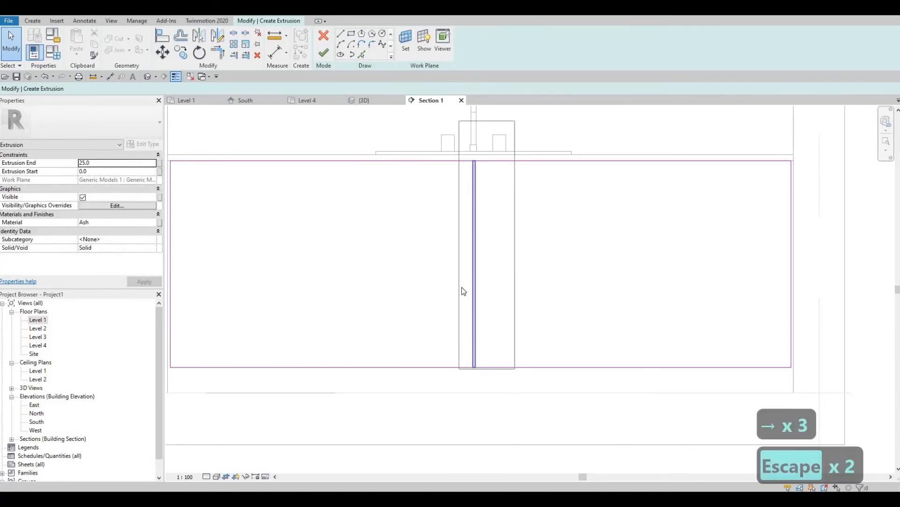
# Copy the middle strip to both sides at a spacing of about 400 mm, with multiple copies enabled.
pyautogui.click(464, 290)
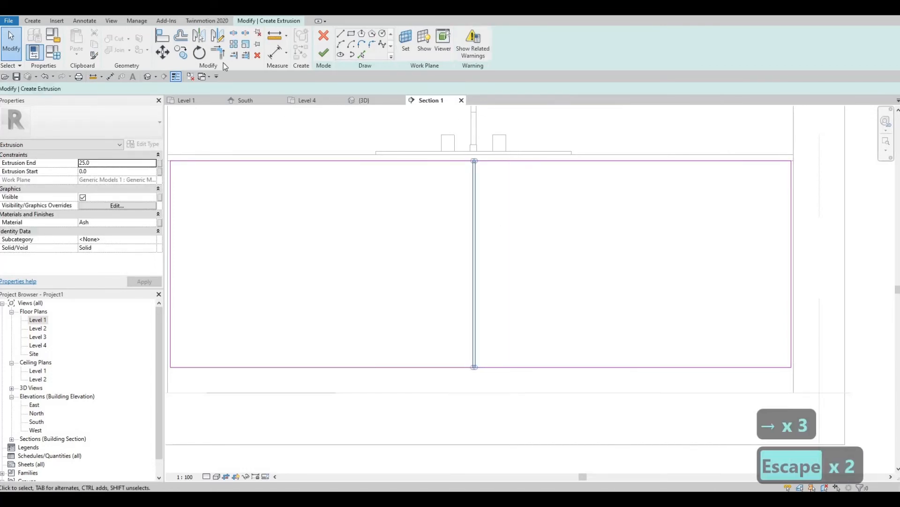
pyautogui.click(183, 54)
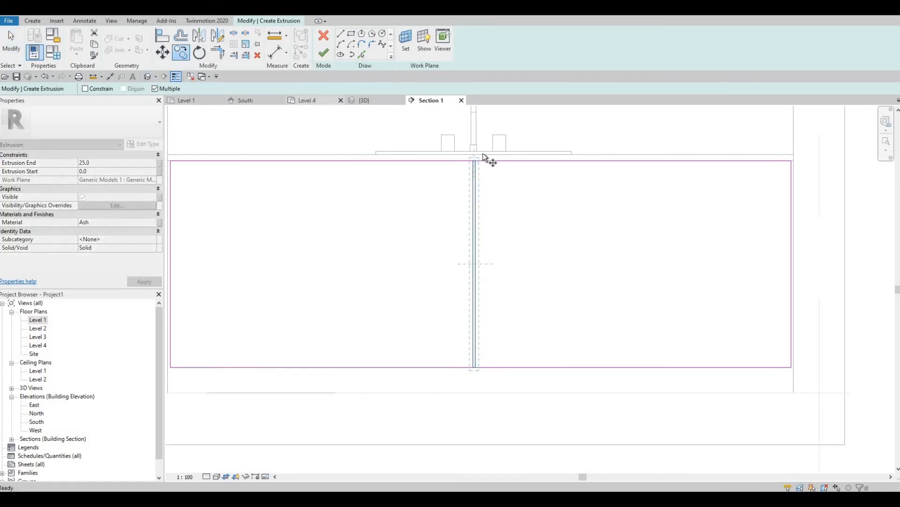
pyautogui.scroll(3, 463, 168)
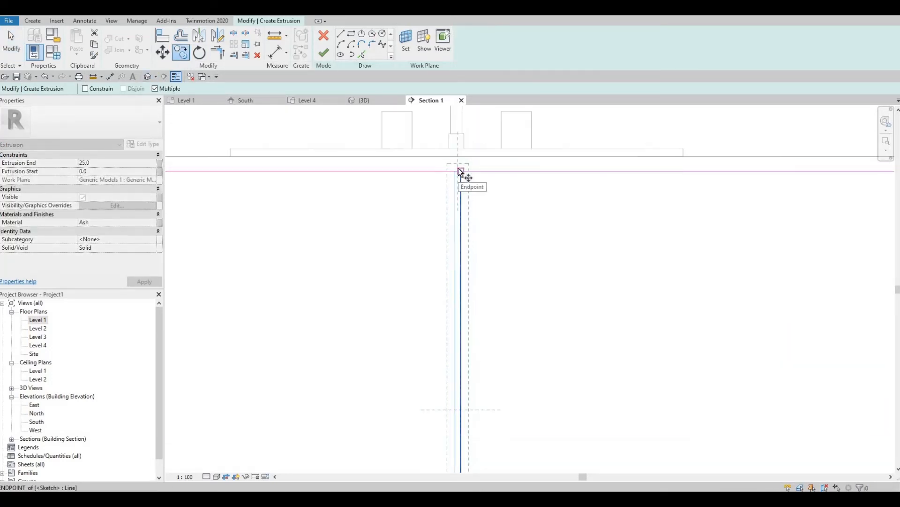
pyautogui.click(459, 170)
pyautogui.scroll(1, 540, 168)
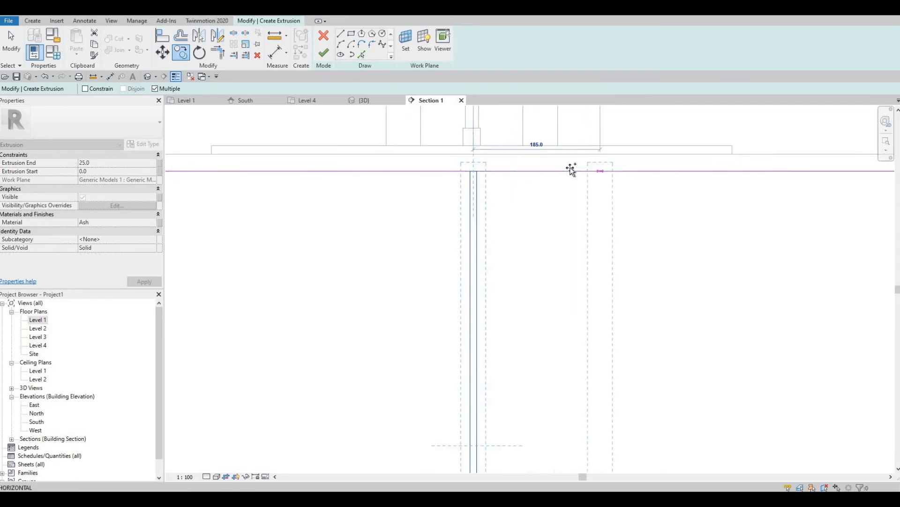
pyautogui.scroll(-3, 572, 168)
pyautogui.moveTo(658, 168); pyautogui.dragTo(560, 162, button='middle')
pyautogui.scroll(-1, 561, 163)
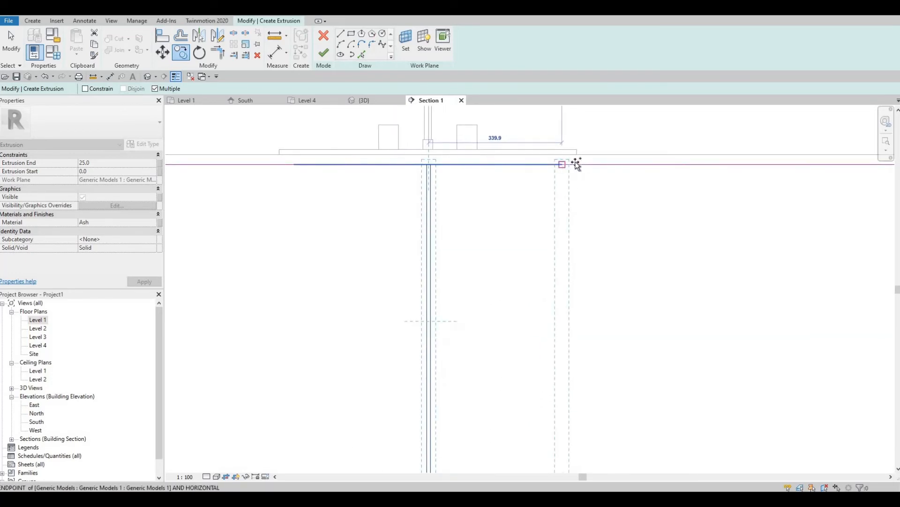
pyautogui.scroll(-2, 593, 145)
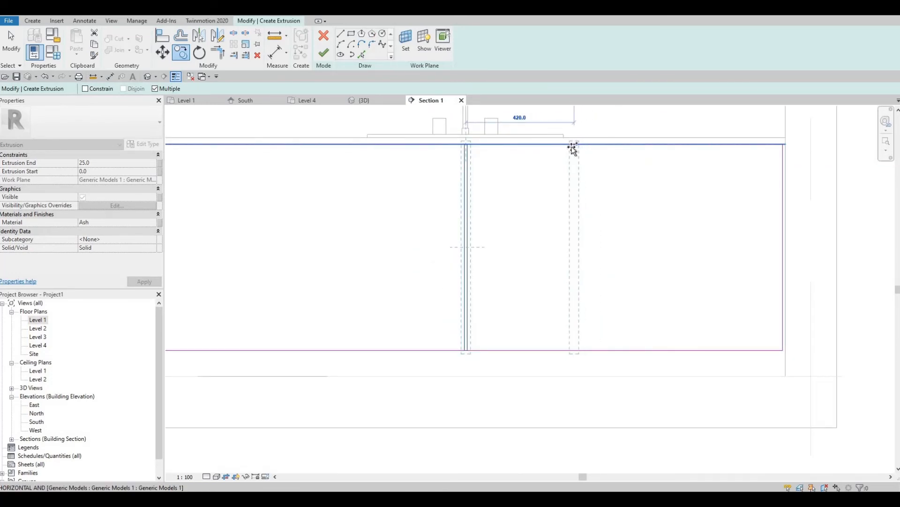
pyautogui.click(572, 146)
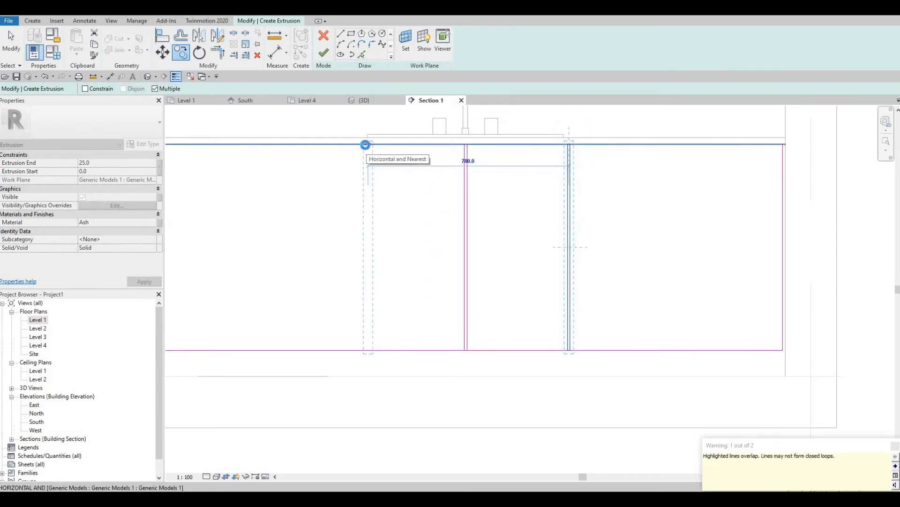
pyautogui.click(366, 145)
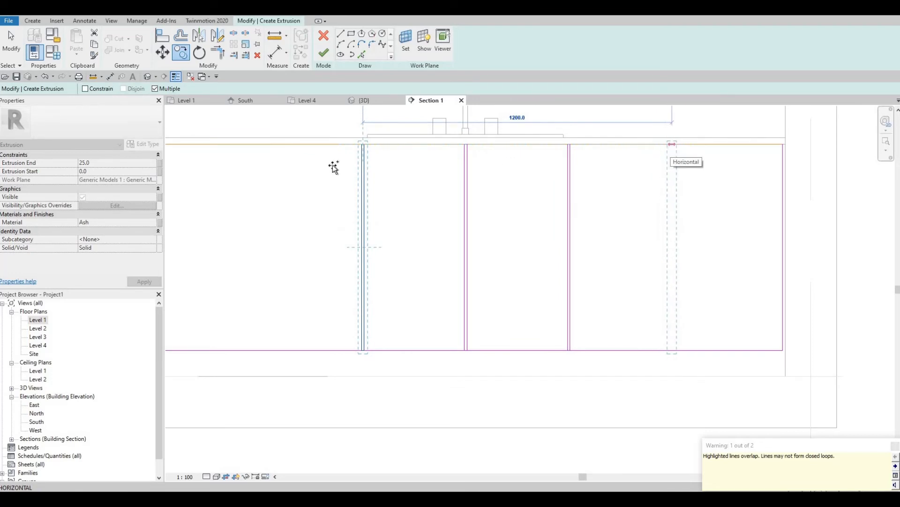
# Place two further strip copies, 1200 mm to the right and then about 1640 mm back to the left, dividing the front into six panels.
pyautogui.moveTo(266, 150); pyautogui.dragTo(473, 158, button='middle')
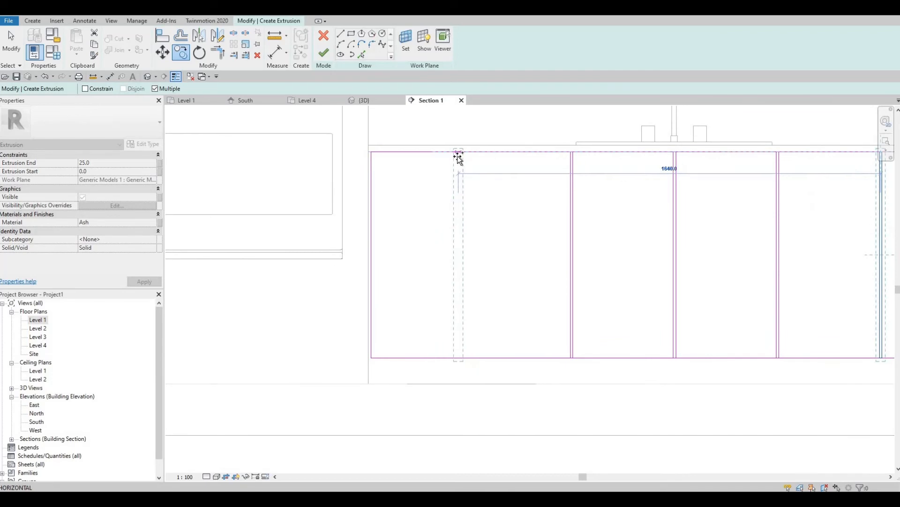
pyautogui.press('Escape')
pyautogui.press('Escape')
pyautogui.press('Escape')
# Delete the short 10 mm lines at the upper ends of the five vertical strips.
pyautogui.moveTo(525, 221); pyautogui.dragTo(388, 202, button='middle')
pyautogui.scroll(-1, 333, 236)
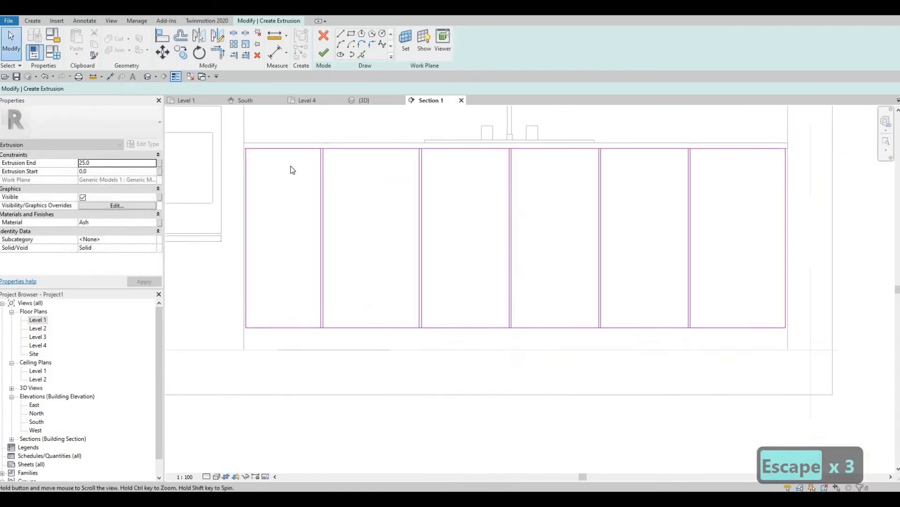
pyautogui.moveTo(295, 166); pyautogui.dragTo(295, 222, button='middle')
pyautogui.moveTo(290, 165)
pyautogui.mouseDown()
pyautogui.moveTo(740, 226)
pyautogui.moveTo(686, 227)
pyautogui.mouseUp()
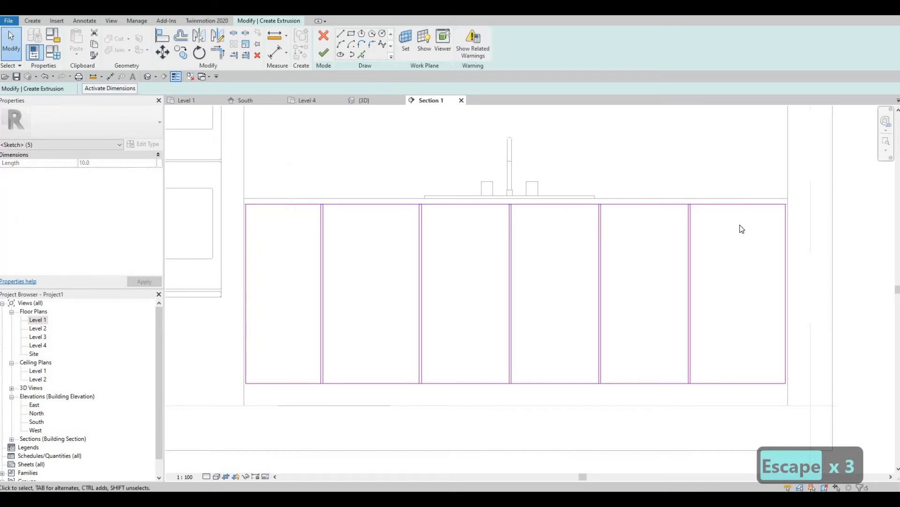
pyautogui.press('Delete')
pyautogui.press('Escape')
pyautogui.press('Escape')
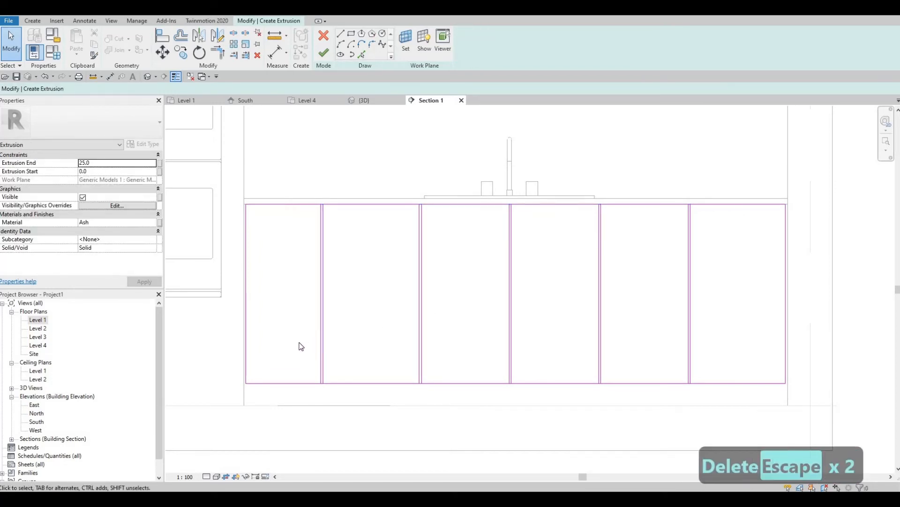
# Delete the short 10 mm lines at the lower ends of the five vertical strips.
pyautogui.moveTo(298, 342); pyautogui.dragTo(728, 412)
pyautogui.press('Delete')
pyautogui.press('Escape')
pyautogui.press('Escape')
pyautogui.press('Escape')
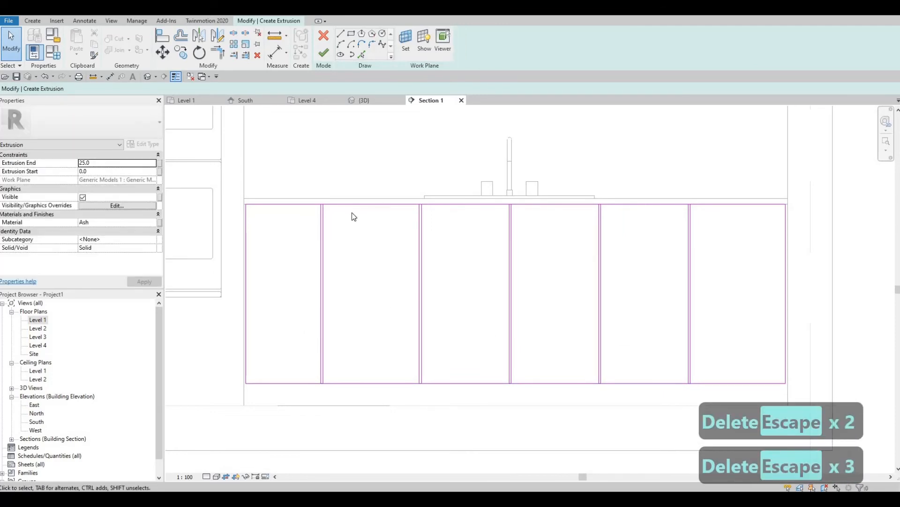
# Nudge the upper line of the cabinet front outline down by 10 mm, to a front height of 790 mm.
pyautogui.moveTo(342, 204); pyautogui.dragTo(333, 185, button='middle')
pyautogui.click(334, 186)
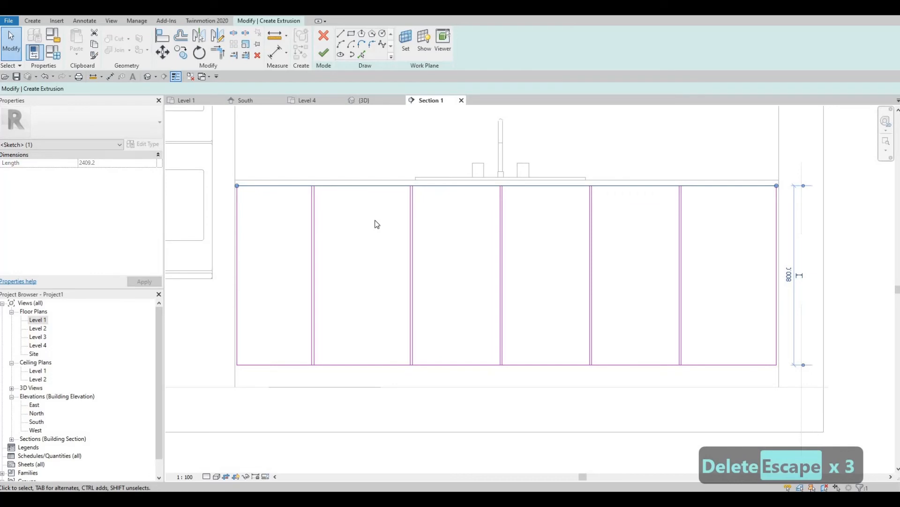
pyautogui.press('Down')
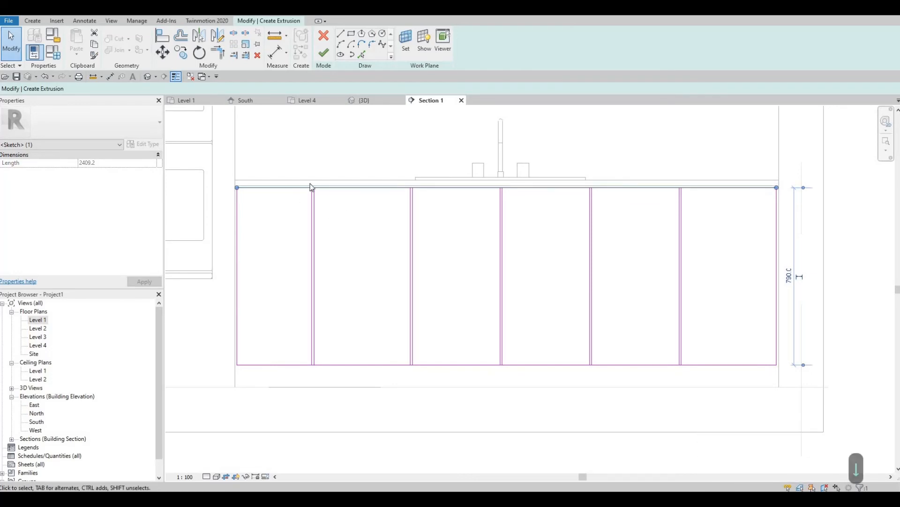
pyautogui.press('Escape')
# Split the upper outline line within the gap of each of the five vertical strips, keeping the inner segments.
pyautogui.scroll(5, 310, 187)
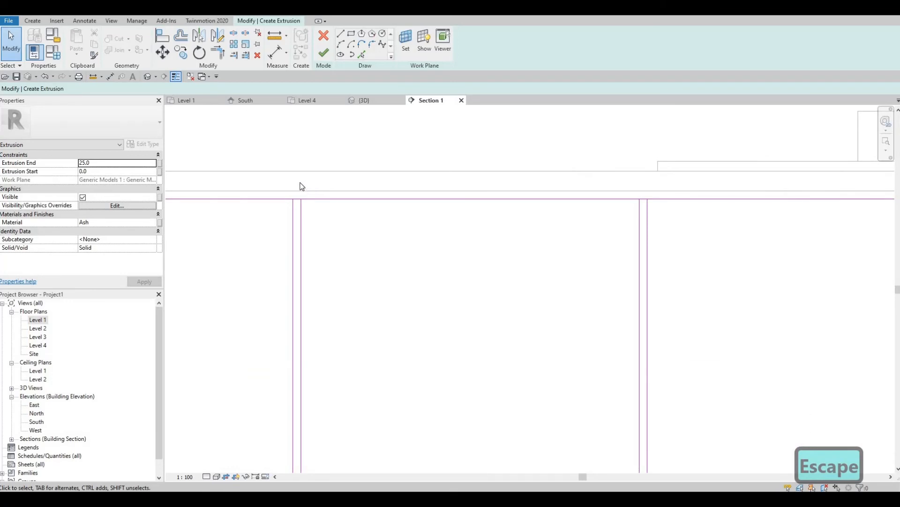
pyautogui.press('s')
pyautogui.press('l')
pyautogui.scroll(2, 305, 189)
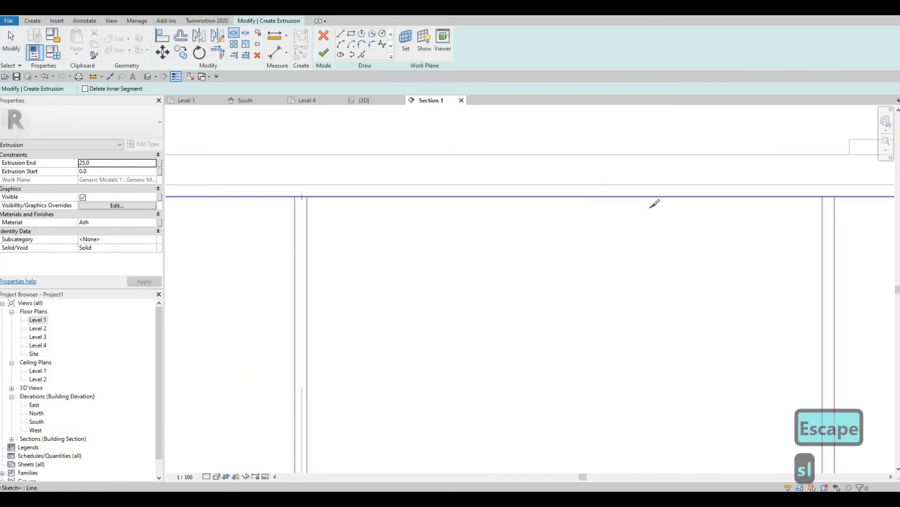
pyautogui.scroll(-3, 404, 201)
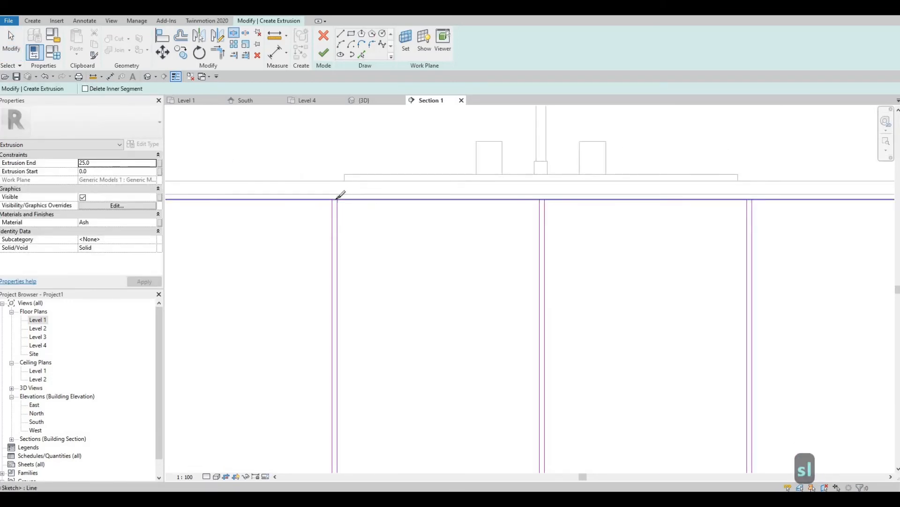
pyautogui.scroll(3, 336, 199)
pyautogui.click(333, 199)
pyautogui.moveTo(716, 203)
pyautogui.mouseDown(button='middle')
pyautogui.moveTo(641, 227)
pyautogui.moveTo(497, 212)
pyautogui.mouseUp(button='middle')
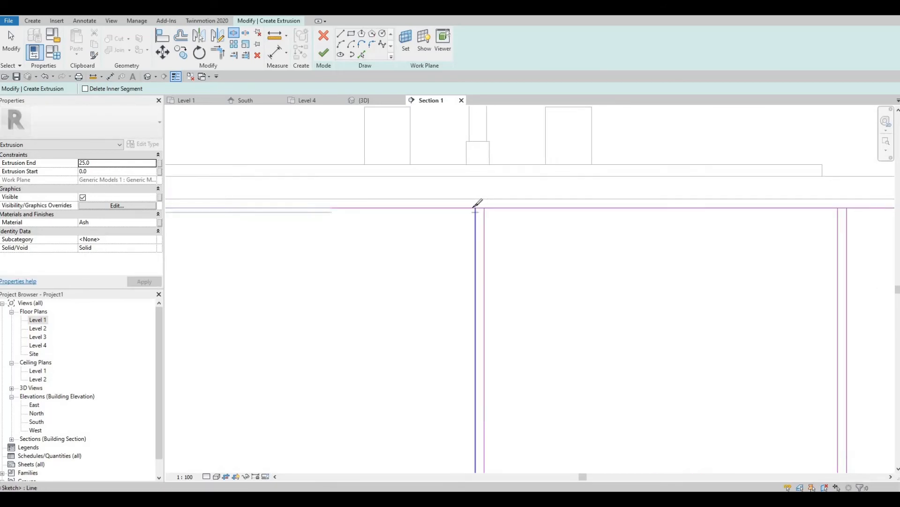
pyautogui.scroll(2, 477, 203)
pyautogui.click(472, 205)
pyautogui.scroll(-2, 472, 205)
pyautogui.moveTo(725, 194); pyautogui.dragTo(418, 176, button='middle')
pyautogui.scroll(1, 476, 184)
pyautogui.click(474, 185)
pyautogui.scroll(-2, 473, 185)
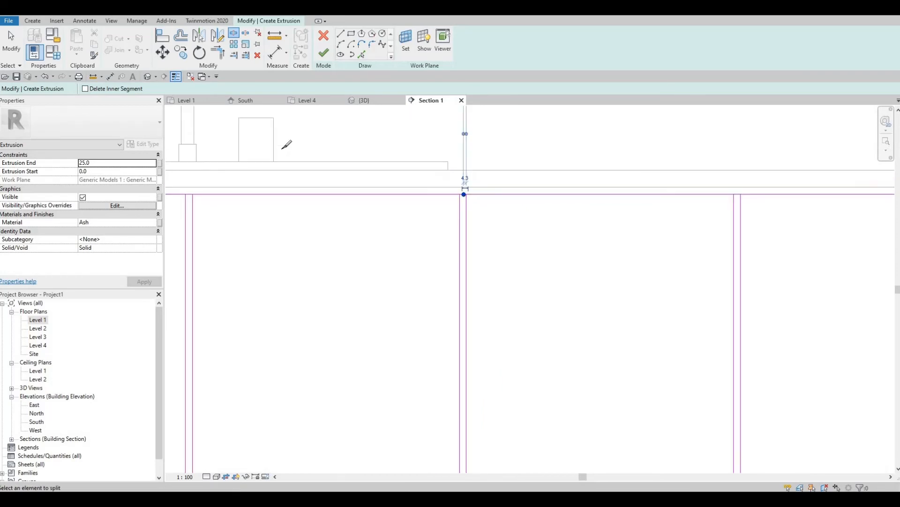
pyautogui.moveTo(721, 204); pyautogui.dragTo(256, 164, button='middle')
pyautogui.scroll(2, 282, 145)
pyautogui.click(284, 141)
pyautogui.scroll(-2, 283, 141)
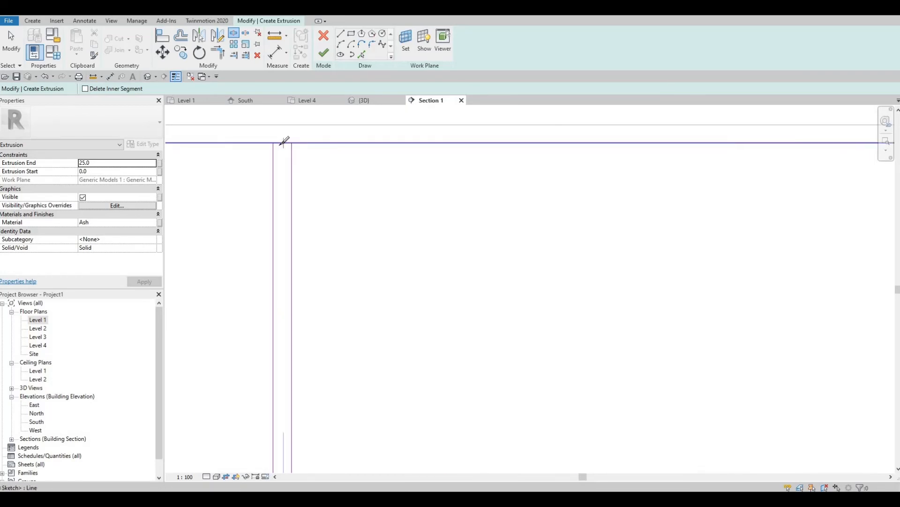
# Split the lower outline line within the gap of each of the five vertical strips, working from right to left.
pyautogui.scroll(-2, 355, 139)
pyautogui.moveTo(335, 422); pyautogui.dragTo(680, 220, button='middle')
pyautogui.scroll(-1, 371, 211)
pyautogui.scroll(4, 361, 235)
pyautogui.click(360, 235)
pyautogui.click(359, 235)
pyautogui.scroll(-2, 401, 219)
pyautogui.scroll(2, 407, 220)
pyautogui.scroll(2, 430, 230)
pyautogui.click(432, 234)
pyautogui.scroll(-3, 253, 234)
pyautogui.moveTo(254, 235); pyautogui.dragTo(607, 237, button='middle')
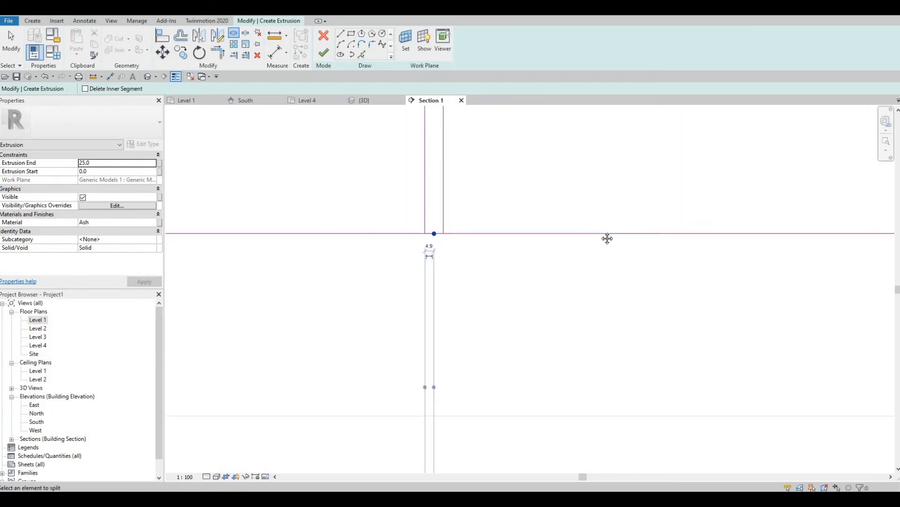
pyautogui.moveTo(474, 237); pyautogui.dragTo(808, 241, button='middle')
pyautogui.scroll(3, 477, 242)
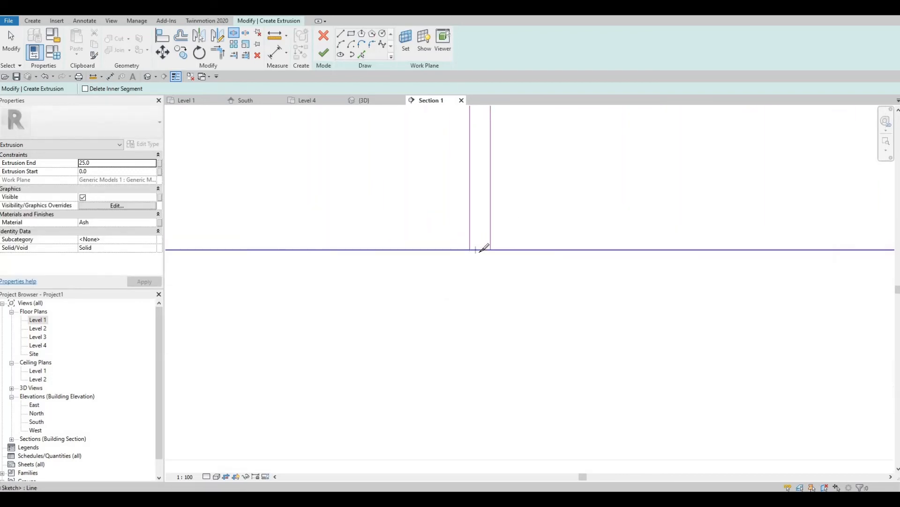
pyautogui.click(479, 249)
pyautogui.scroll(-3, 477, 245)
pyautogui.moveTo(260, 251); pyautogui.dragTo(537, 254, button='middle')
pyautogui.scroll(-1, 537, 254)
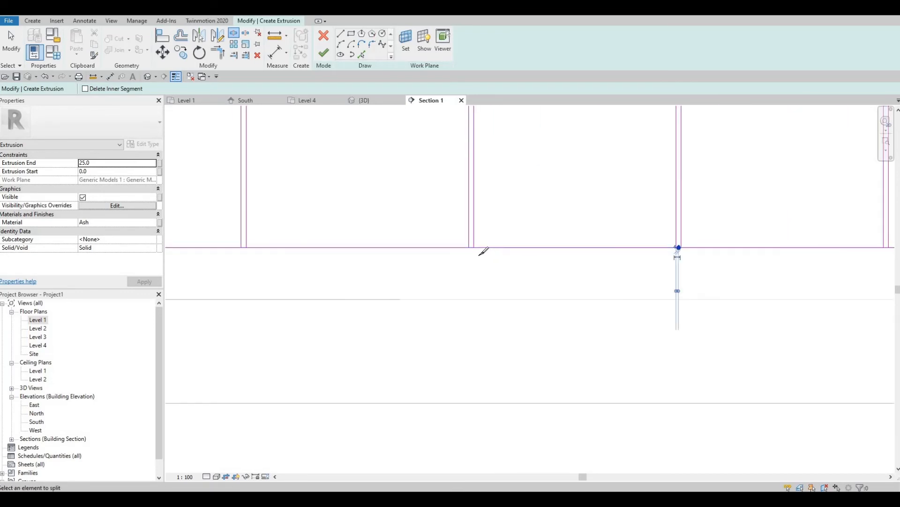
pyautogui.scroll(3, 477, 247)
pyautogui.click(472, 253)
pyautogui.scroll(-3, 468, 256)
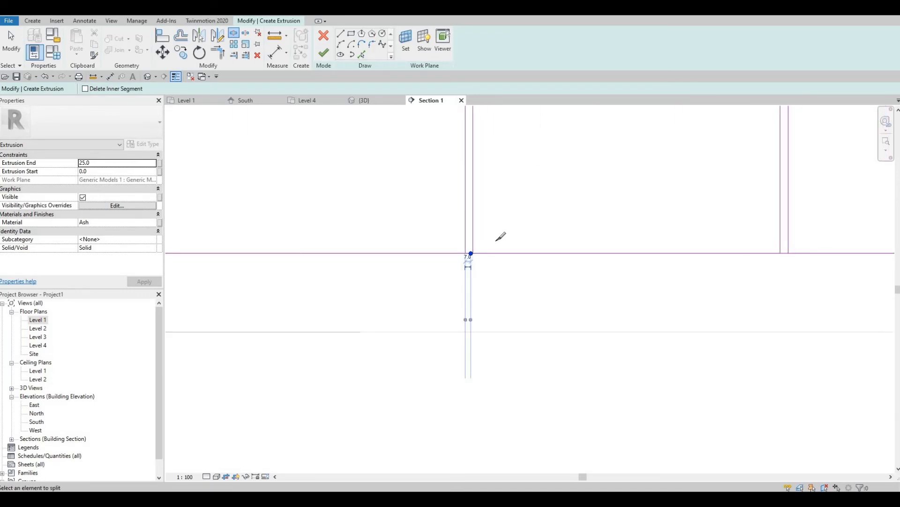
pyautogui.scroll(-1, 497, 241)
pyautogui.moveTo(231, 253); pyautogui.dragTo(472, 253, button='middle')
pyautogui.scroll(3, 490, 249)
pyautogui.scroll(1, 490, 270)
pyautogui.click(490, 271)
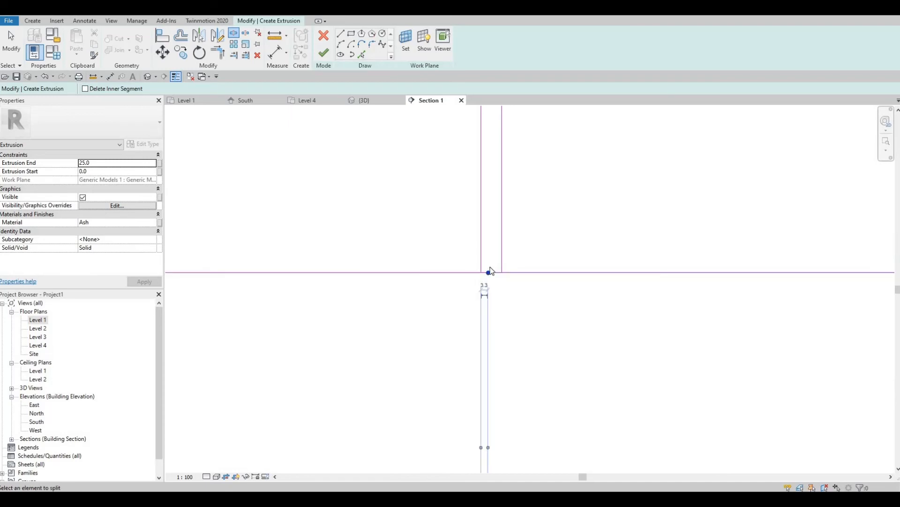
# Trim the lower outline line to both vertical lines of the leftmost strip, opening its gap.
pyautogui.press('Escape')
pyautogui.press('Escape')
pyautogui.press('Escape')
pyautogui.press('t')
pyautogui.press('r')
pyautogui.click(481, 249)
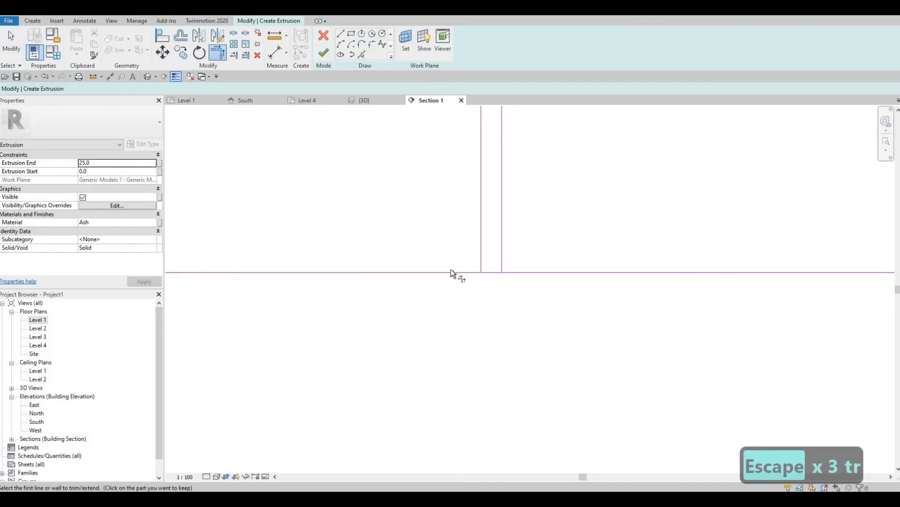
pyautogui.click(452, 271)
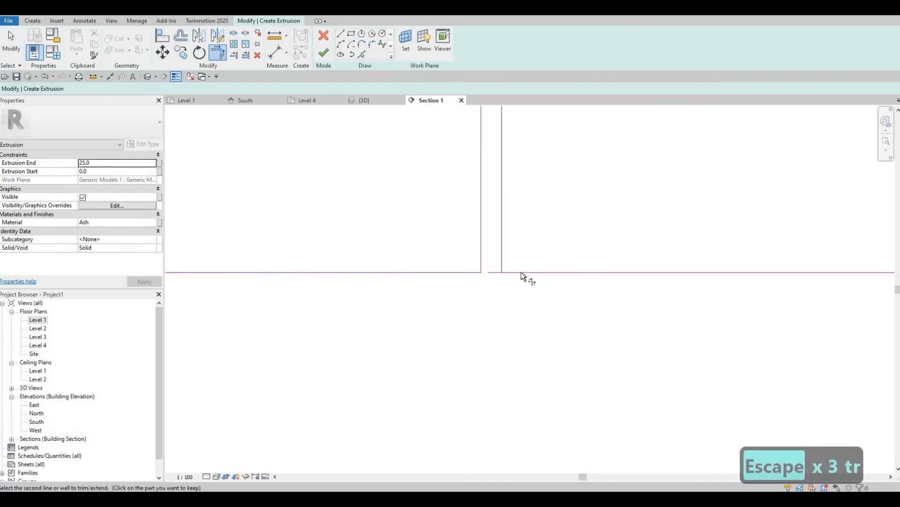
pyautogui.click(502, 249)
pyautogui.click(618, 263)
# Trim the lower outline line into corners with both vertical lines of the second and the middle strips.
pyautogui.moveTo(591, 277); pyautogui.dragTo(444, 263, button='middle')
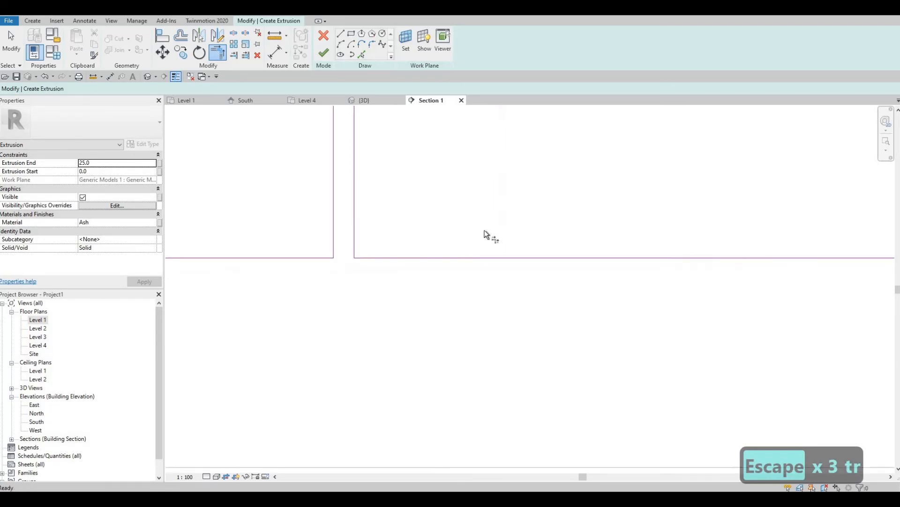
pyautogui.scroll(-5, 485, 232)
pyautogui.scroll(4, 532, 211)
pyautogui.click(535, 224)
pyautogui.click(538, 242)
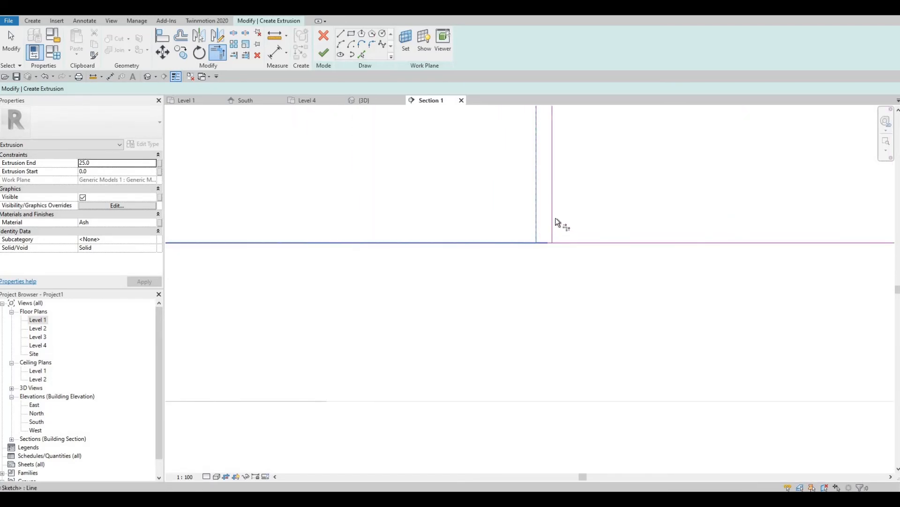
pyautogui.click(557, 232)
pyautogui.click(565, 243)
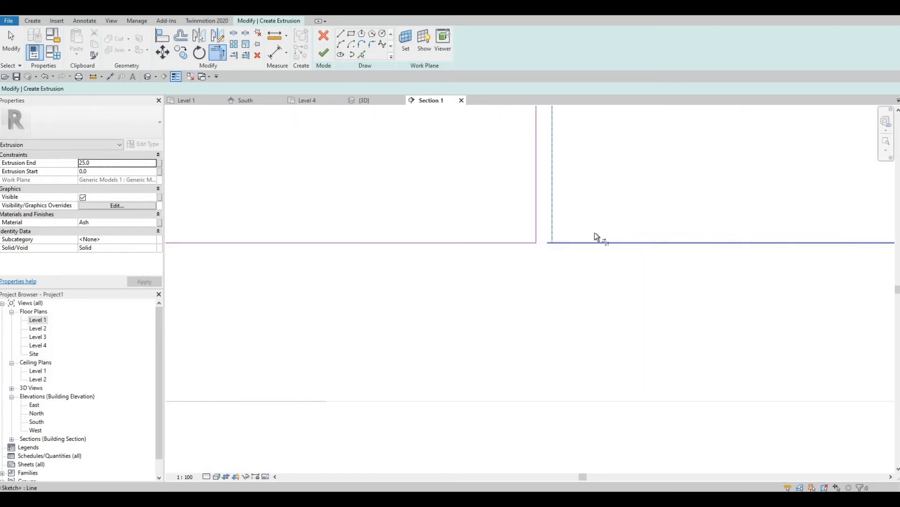
pyautogui.scroll(-2, 534, 211)
pyautogui.click(531, 225)
pyautogui.click(528, 234)
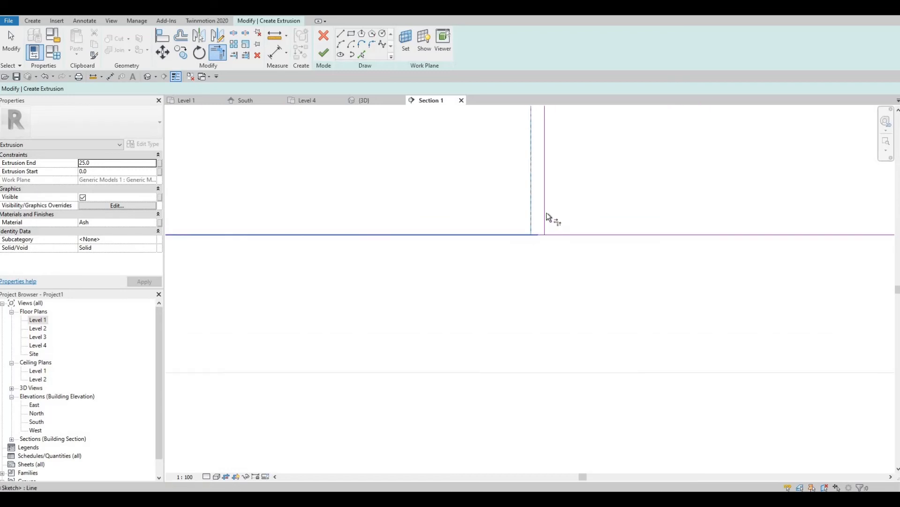
pyautogui.click(546, 214)
pyautogui.click(598, 235)
# Trim the lower outline line into corners with the vertical lines of the fourth and fifth strips.
pyautogui.scroll(-2, 439, 239)
pyautogui.moveTo(815, 207); pyautogui.dragTo(575, 205, button='middle')
pyautogui.click(563, 220)
pyautogui.click(544, 232)
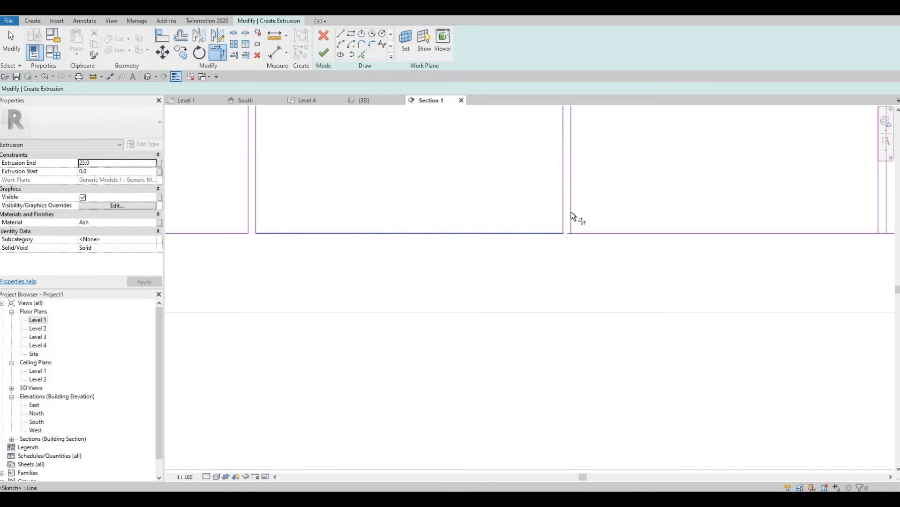
pyautogui.moveTo(874, 193); pyautogui.dragTo(418, 201, button='middle')
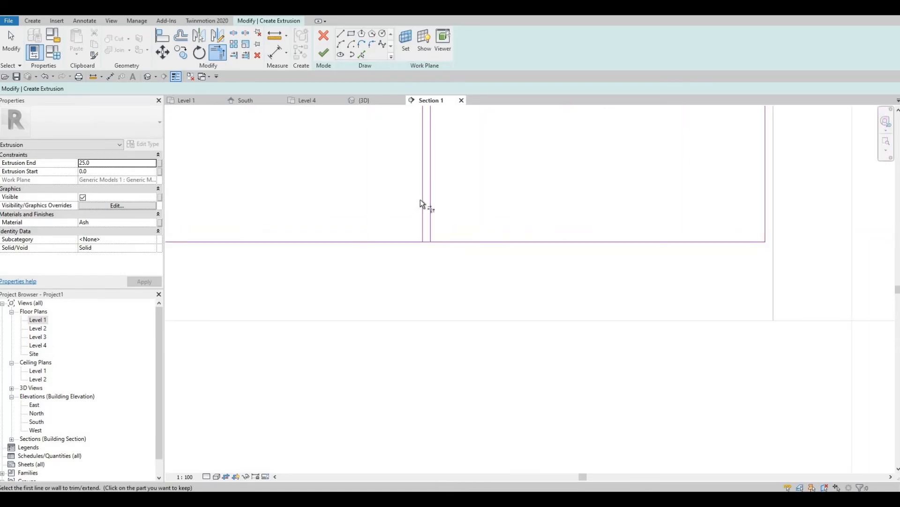
pyautogui.click(421, 199)
pyautogui.click(401, 243)
pyautogui.click(430, 219)
pyautogui.click(449, 242)
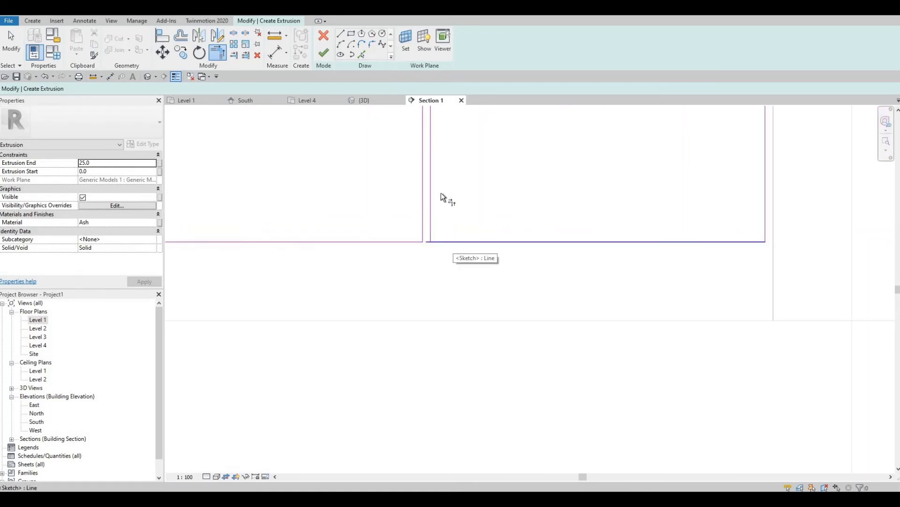
# Trim the upper outline line into corners with the vertical lines of the fifth and fourth strips.
pyautogui.scroll(-2, 506, 379)
pyautogui.moveTo(506, 379); pyautogui.dragTo(491, 452, button='middle')
pyautogui.scroll(-2, 454, 122)
pyautogui.moveTo(447, 109); pyautogui.dragTo(445, 187, button='middle')
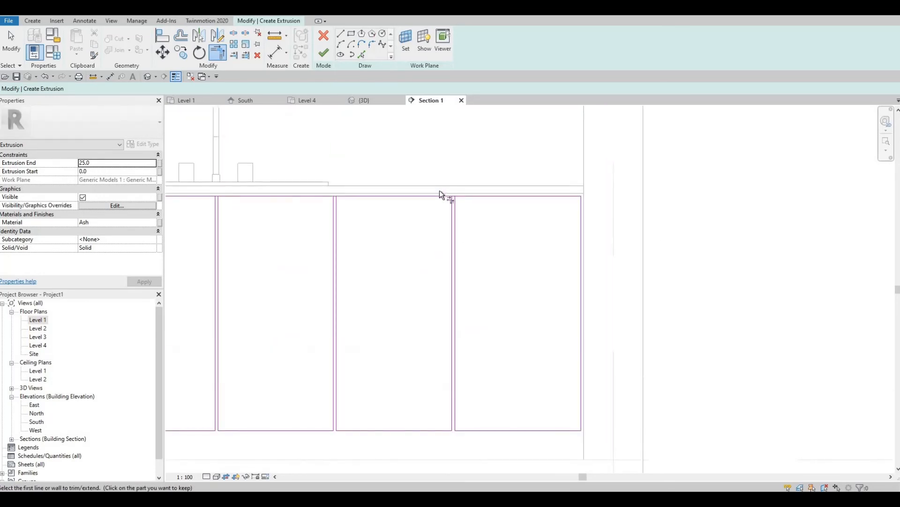
pyautogui.scroll(4, 441, 189)
pyautogui.click(440, 184)
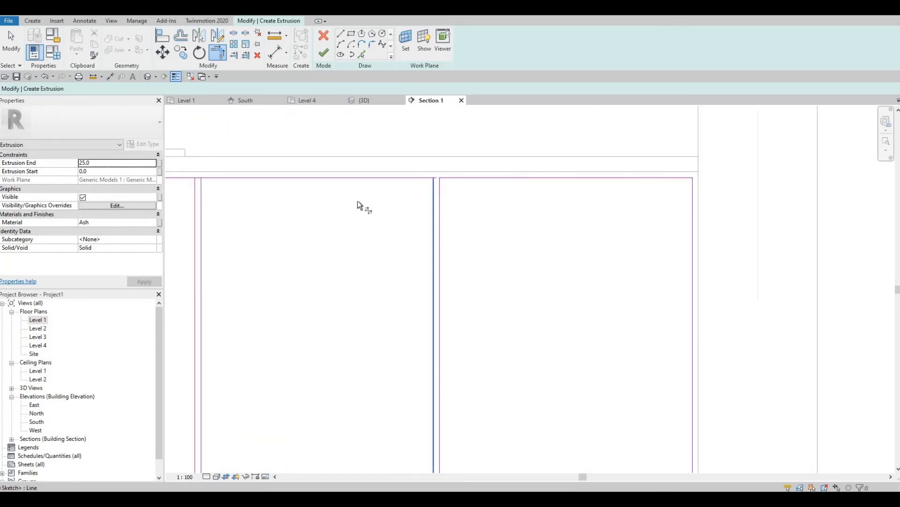
pyautogui.moveTo(226, 179); pyautogui.dragTo(423, 213, button='middle')
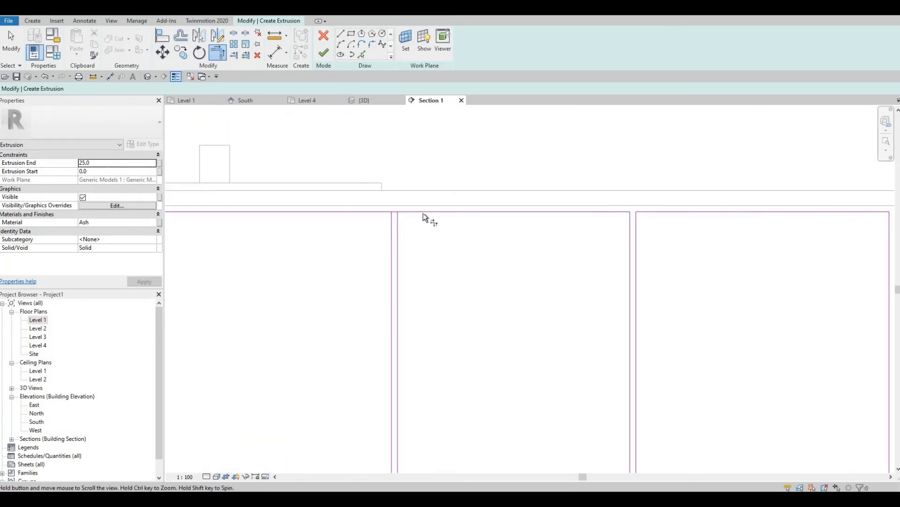
pyautogui.click(391, 221)
pyautogui.click(382, 212)
# Trim the upper outline line into corners at the middle, second and leftmost strips, closing the remaining panel outlines.
pyautogui.moveTo(280, 239); pyautogui.dragTo(551, 249, button='middle')
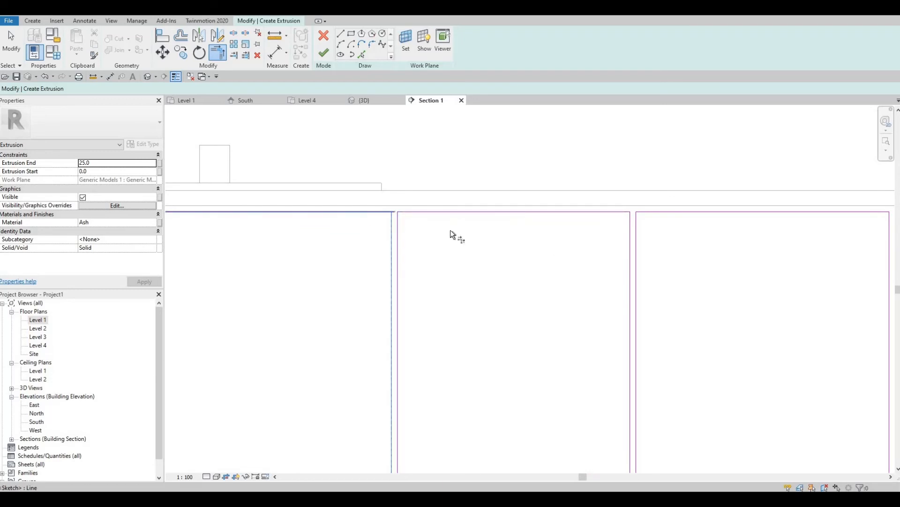
pyautogui.click(427, 234)
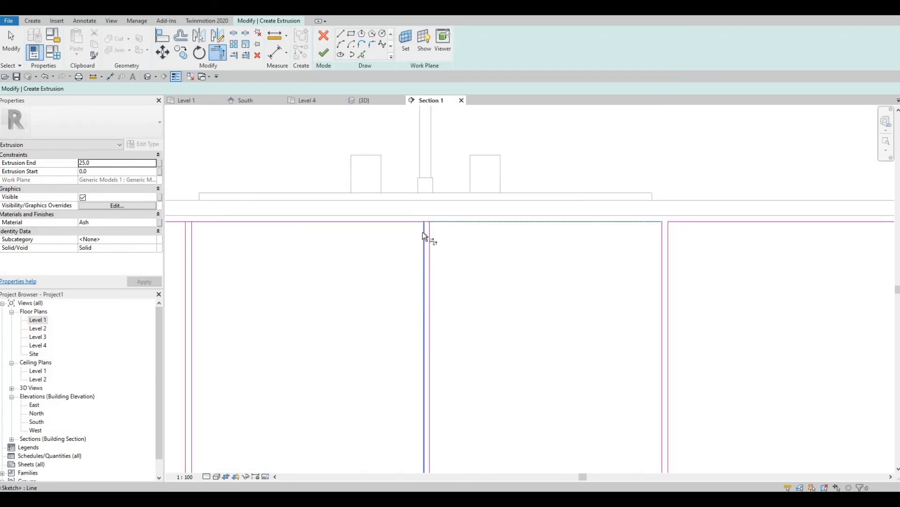
pyautogui.click(363, 221)
pyautogui.moveTo(204, 222); pyautogui.dragTo(511, 234, button='middle')
pyautogui.click(518, 232)
pyautogui.click(497, 246)
pyautogui.click(492, 241)
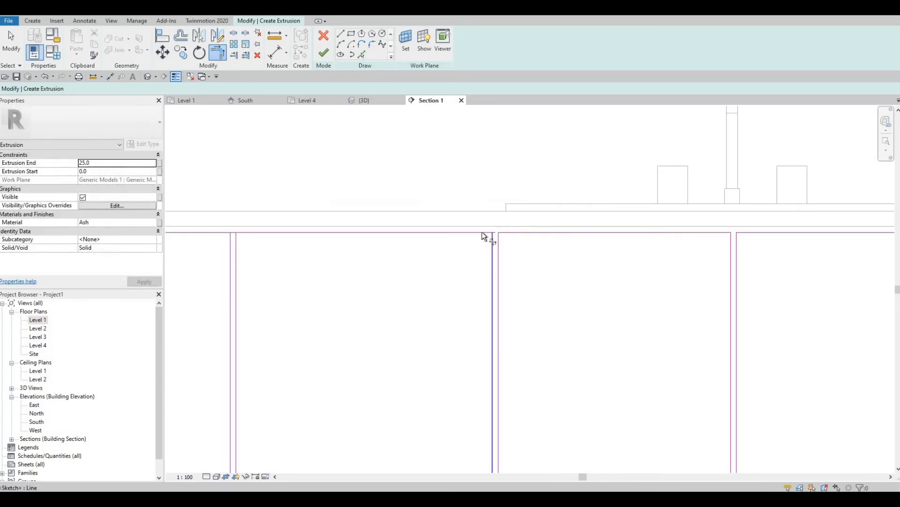
pyautogui.moveTo(253, 231); pyautogui.dragTo(450, 234, button='middle')
pyautogui.click(448, 235)
pyautogui.click(432, 249)
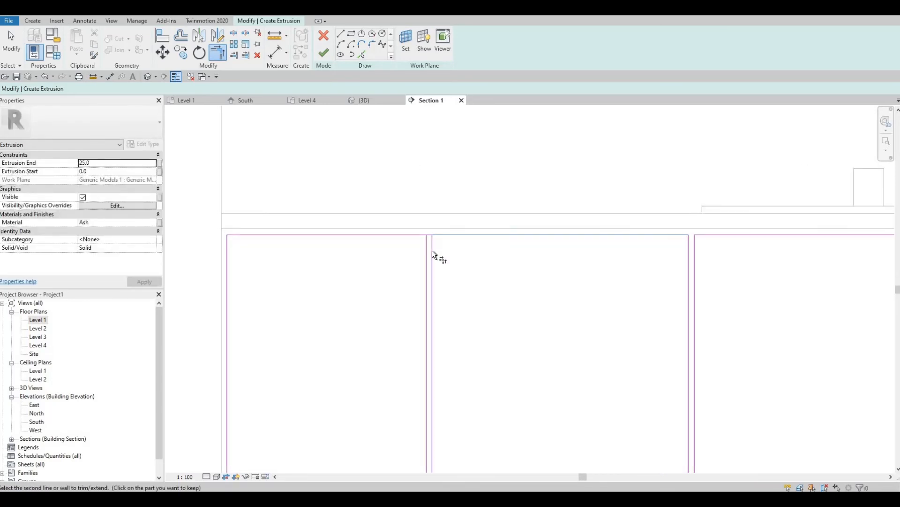
pyautogui.click(427, 247)
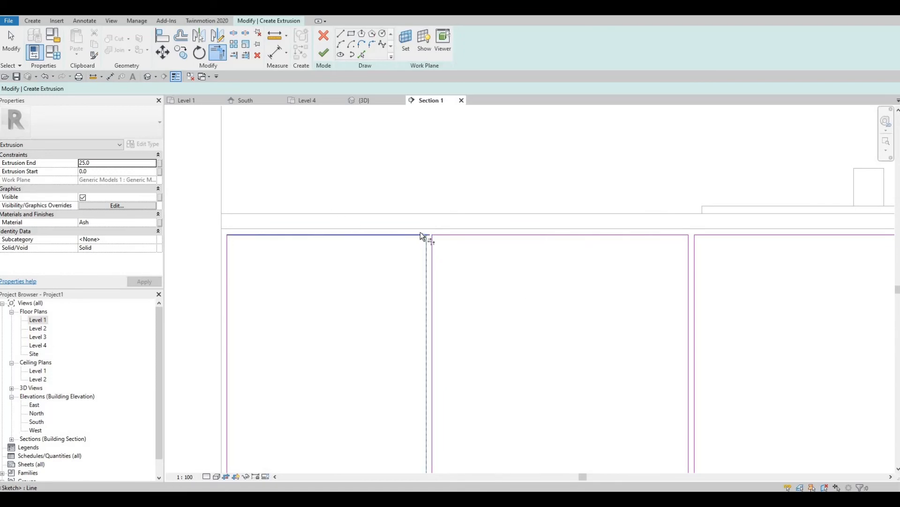
# Finish the extrusion sketch and the in-place model of the six cabinet fronts, dismissing the save reminder.
pyautogui.scroll(-3, 494, 241)
pyautogui.scroll(-3, 525, 252)
pyautogui.press('Escape')
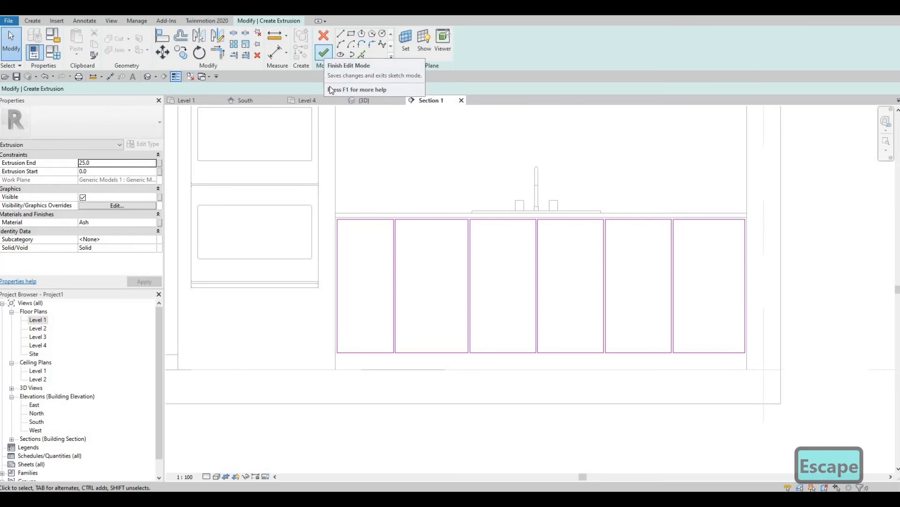
pyautogui.click(324, 53)
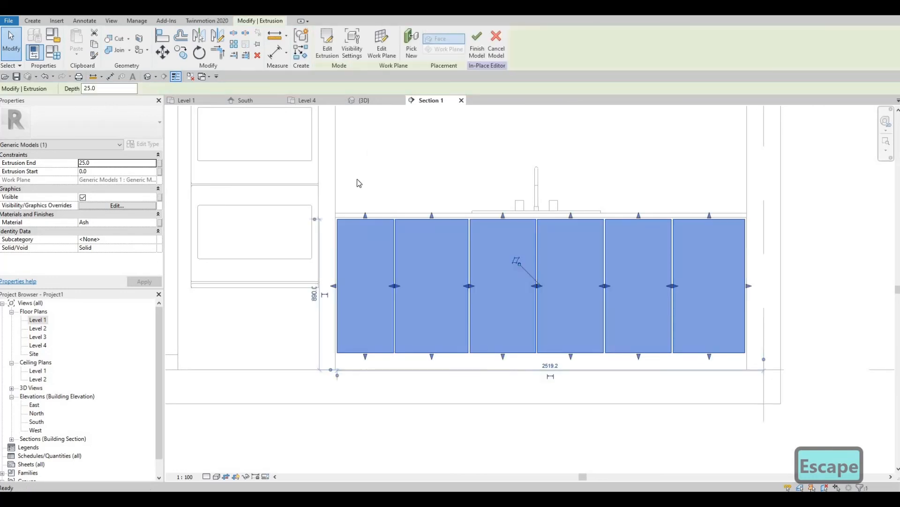
pyautogui.click(476, 51)
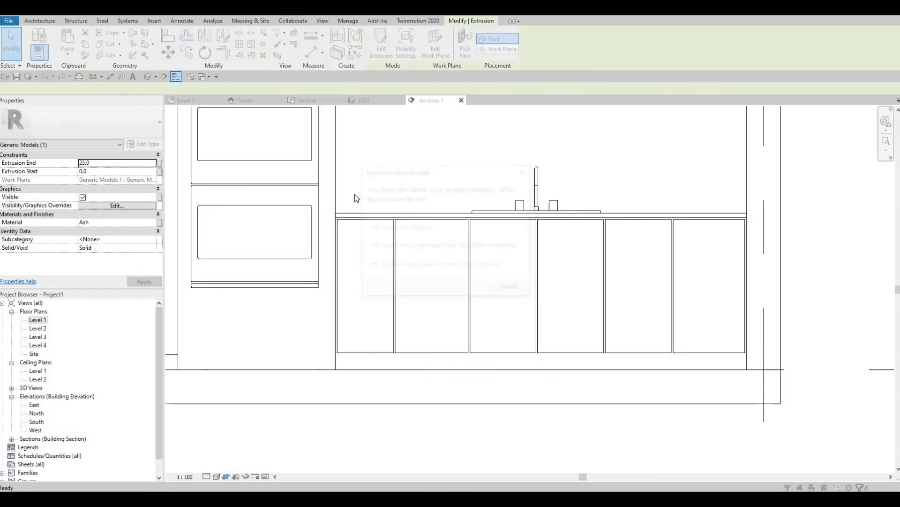
pyautogui.press('Escape')
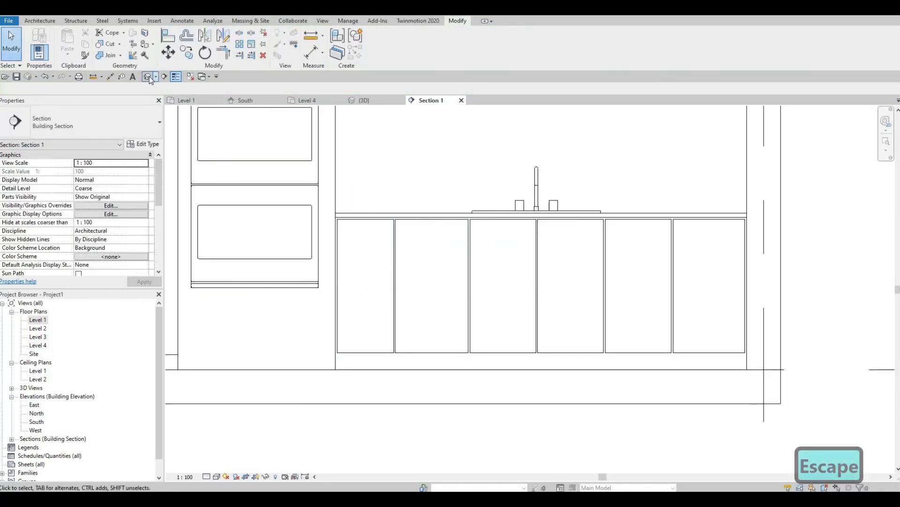
# Examine the new cabinet fronts and the base of the sink counter in the 3D view.
pyautogui.click(149, 76)
pyautogui.scroll(6, 366, 273)
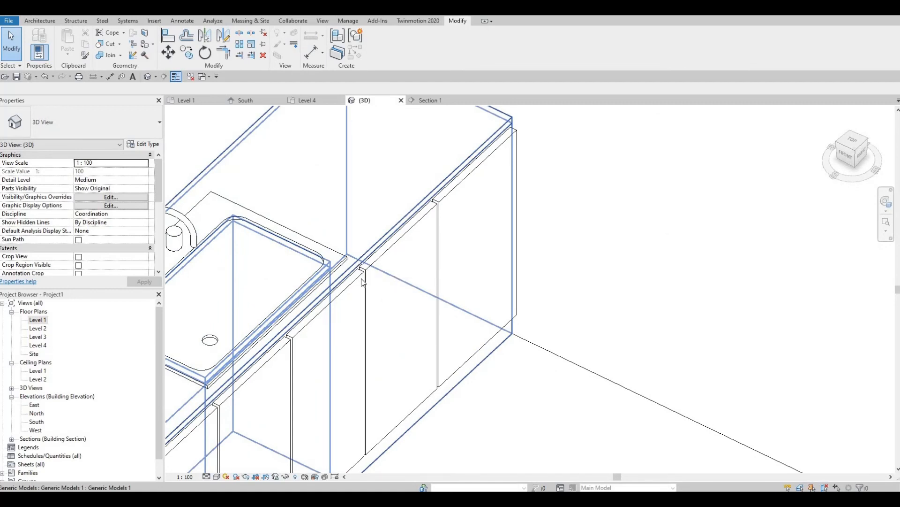
pyautogui.click(309, 325)
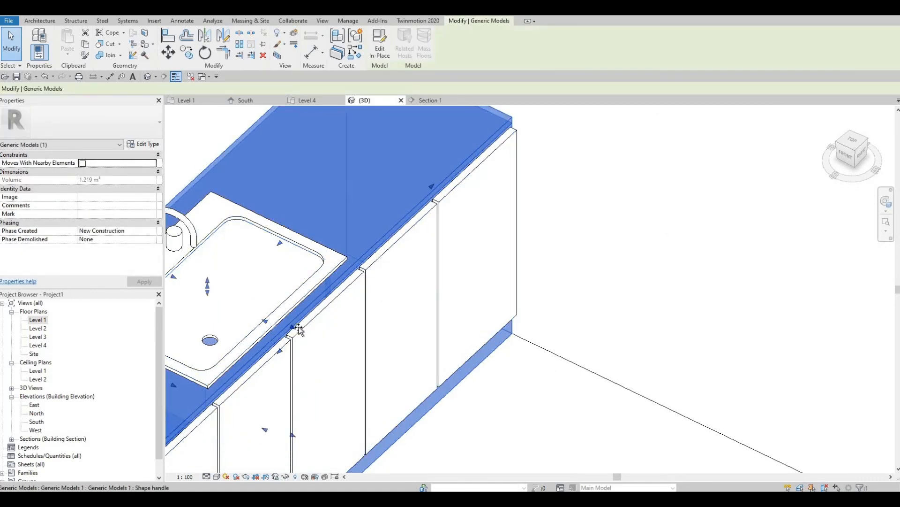
pyautogui.moveTo(299, 329); pyautogui.dragTo(299, 330)
pyautogui.press('Escape')
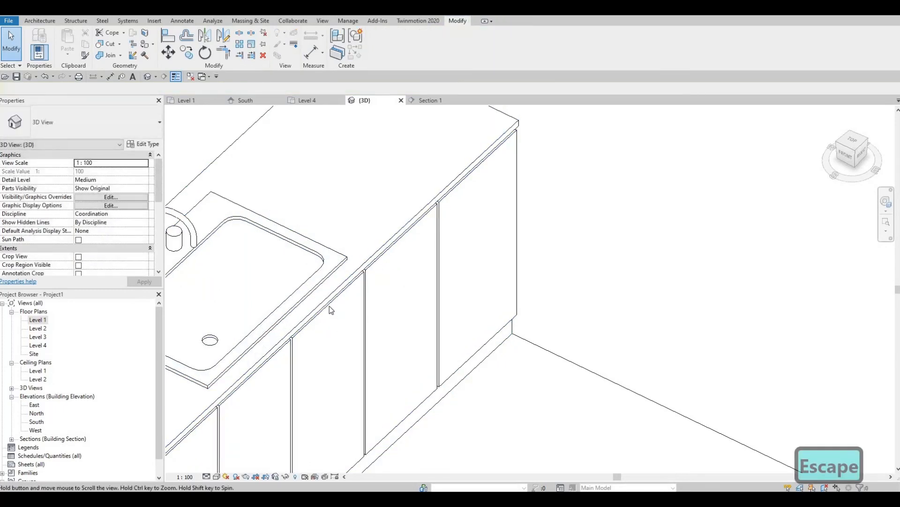
pyautogui.scroll(-2, 436, 392)
pyautogui.keyDown('shift'); pyautogui.moveTo(436, 392); pyautogui.dragTo(430, 358, button='middle'); pyautogui.keyUp('shift')
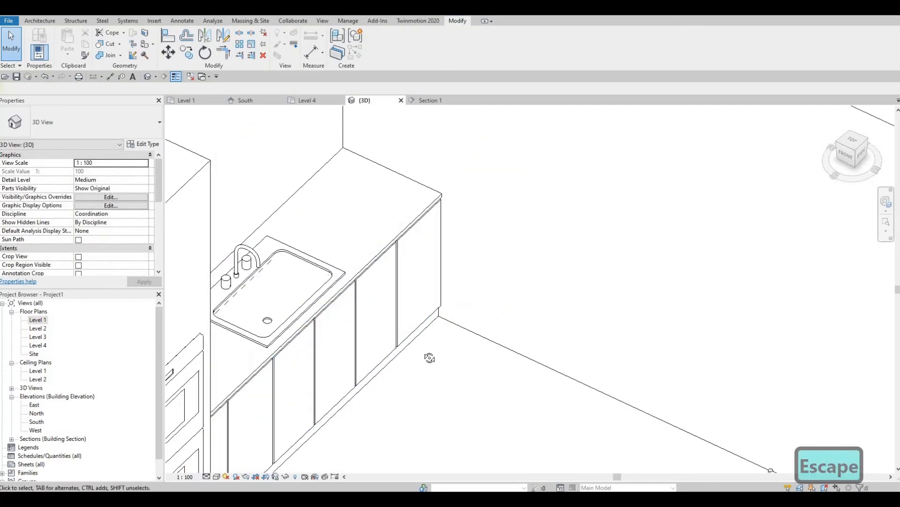
pyautogui.press('Escape')
pyautogui.moveTo(402, 117); pyautogui.dragTo(338, 302, button='middle')
pyautogui.scroll(2, 342, 299)
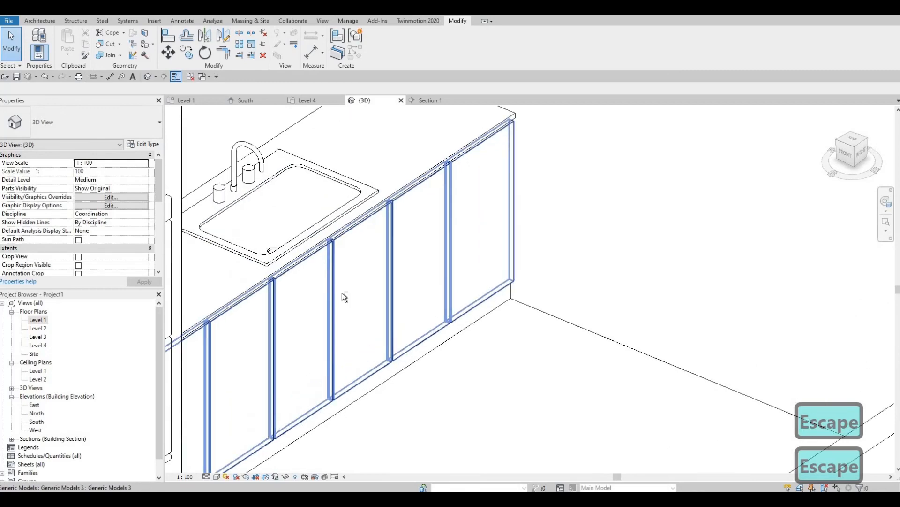
pyautogui.keyDown('shift'); pyautogui.moveTo(467, 233); pyautogui.dragTo(474, 226, button='middle'); pyautogui.keyUp('shift')
pyautogui.scroll(-1, 319, 323)
pyautogui.moveTo(322, 308); pyautogui.dragTo(459, 228, button='middle')
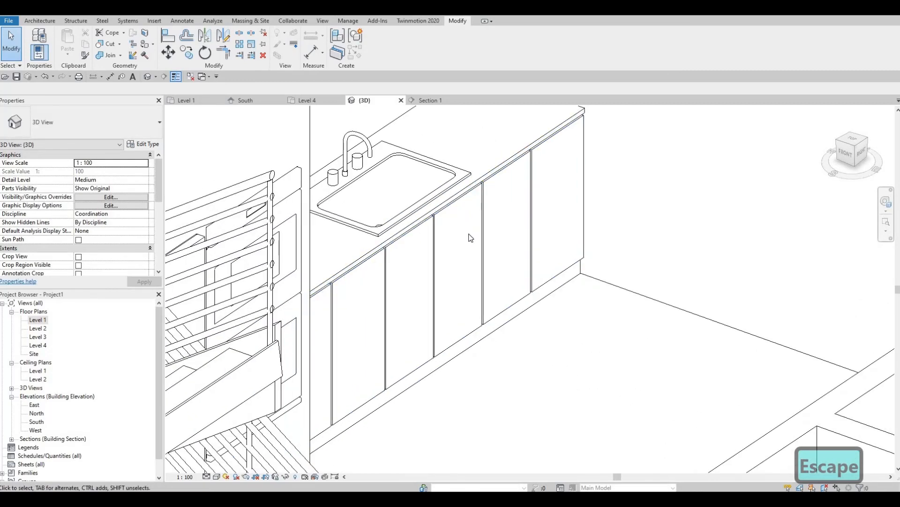
pyautogui.scroll(-2, 473, 277)
pyautogui.moveTo(429, 282); pyautogui.dragTo(496, 305, button='middle')
pyautogui.scroll(2, 514, 291)
pyautogui.moveTo(597, 245); pyautogui.dragTo(630, 267, button='middle')
pyautogui.scroll(-2, 559, 306)
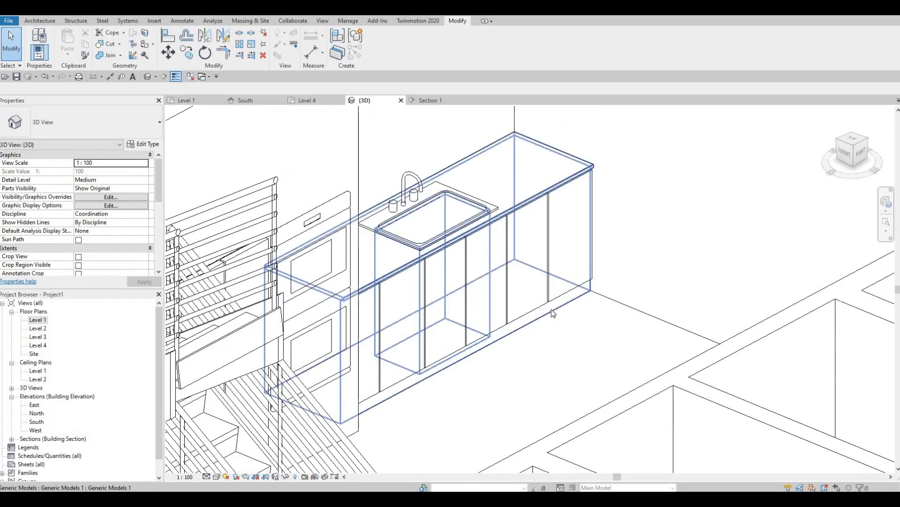
# Open the sink counter model for in-place editing and start a void extrusion.
pyautogui.click(552, 313)
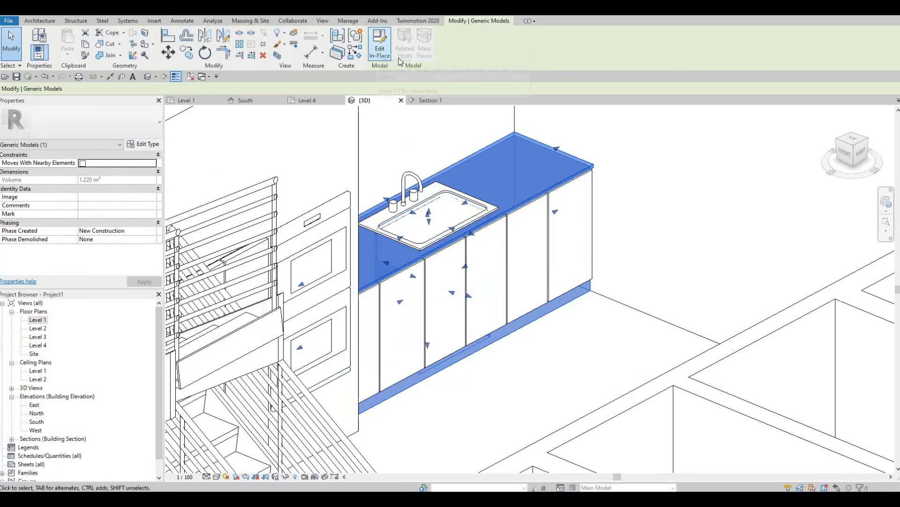
pyautogui.click(373, 52)
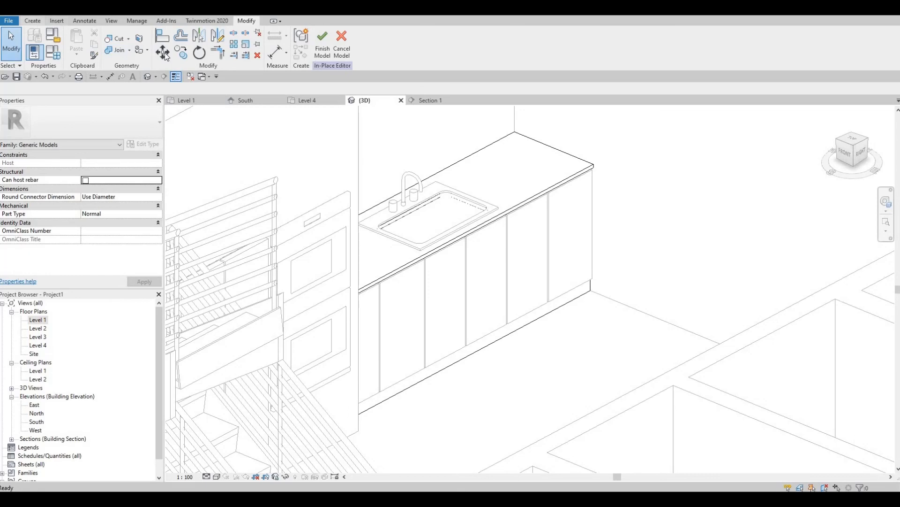
pyautogui.click(32, 21)
pyautogui.click(181, 51)
pyautogui.click(194, 74)
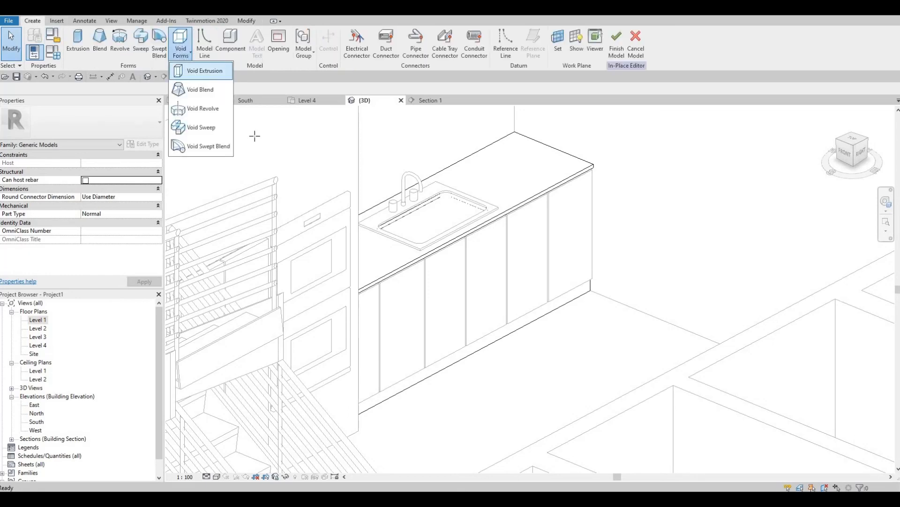
pyautogui.scroll(2, 457, 375)
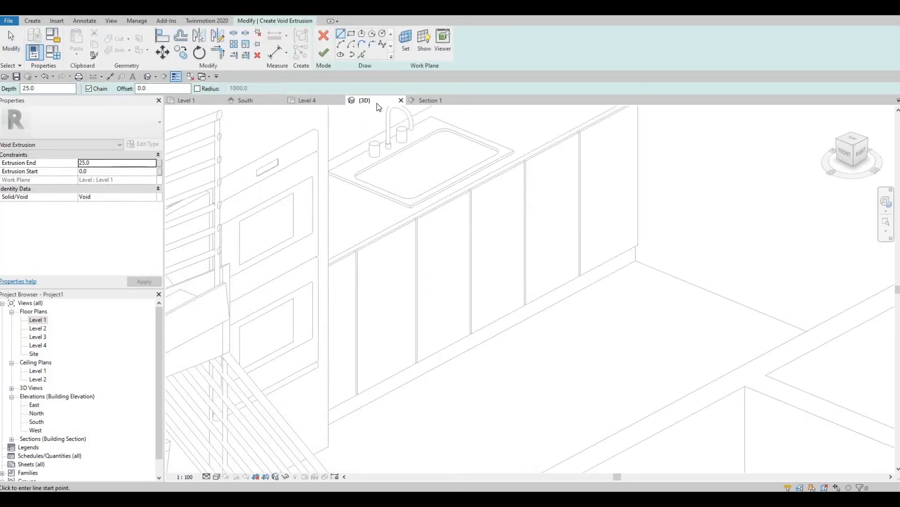
pyautogui.click(406, 49)
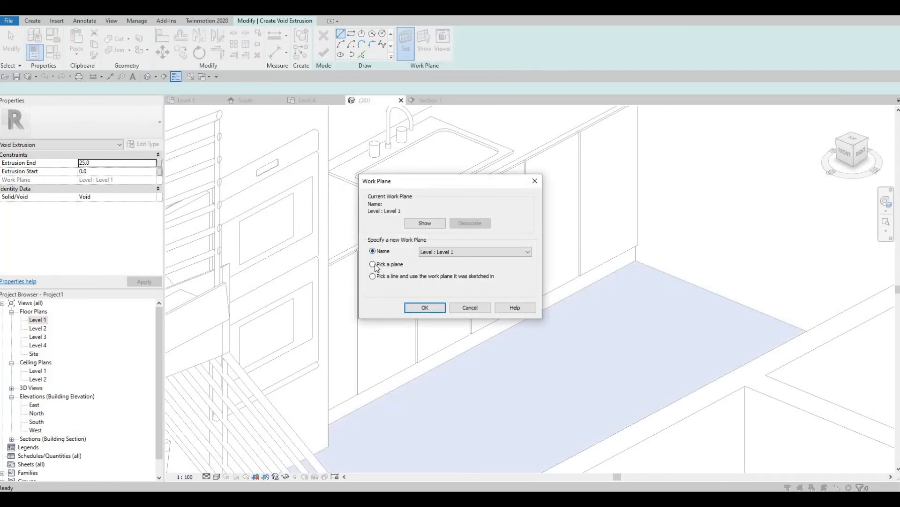
pyautogui.click(431, 310)
pyautogui.click(395, 223)
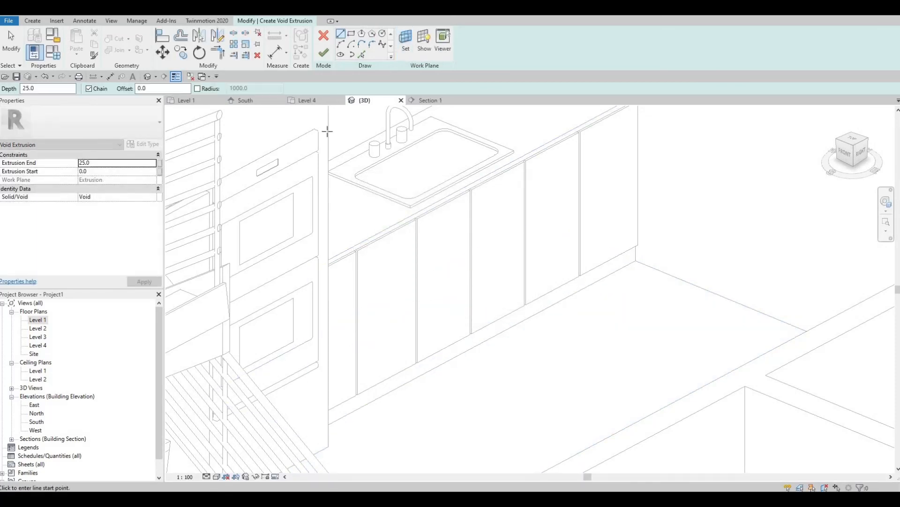
pyautogui.click(324, 54)
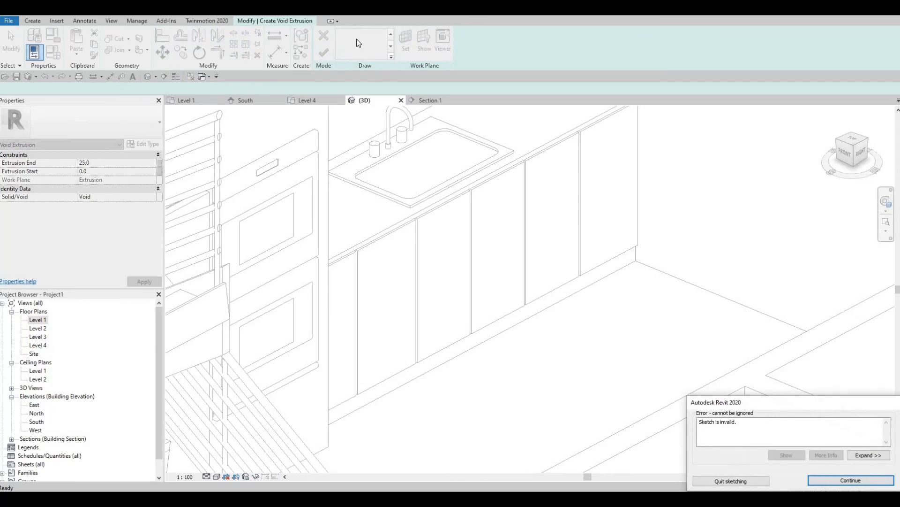
pyautogui.press('Escape')
pyautogui.scroll(3, 637, 268)
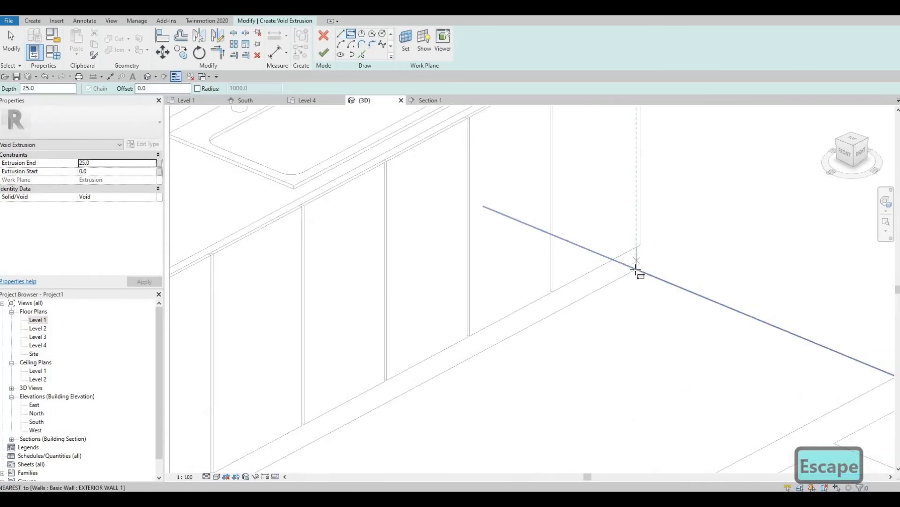
pyautogui.click(620, 259)
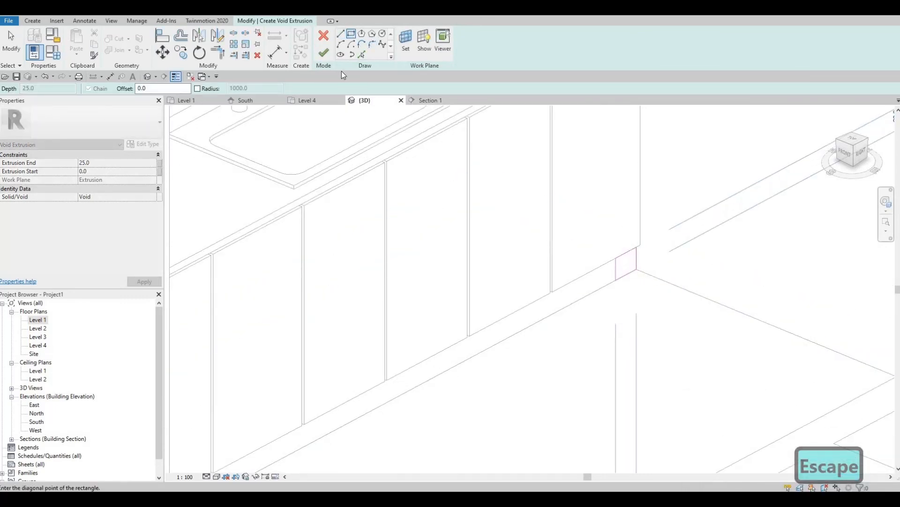
pyautogui.press('Escape')
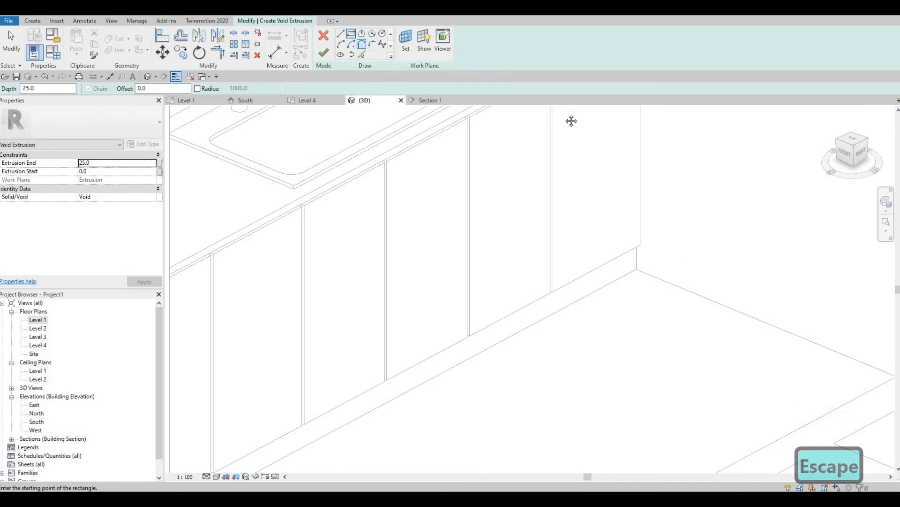
pyautogui.scroll(-3, 426, 209)
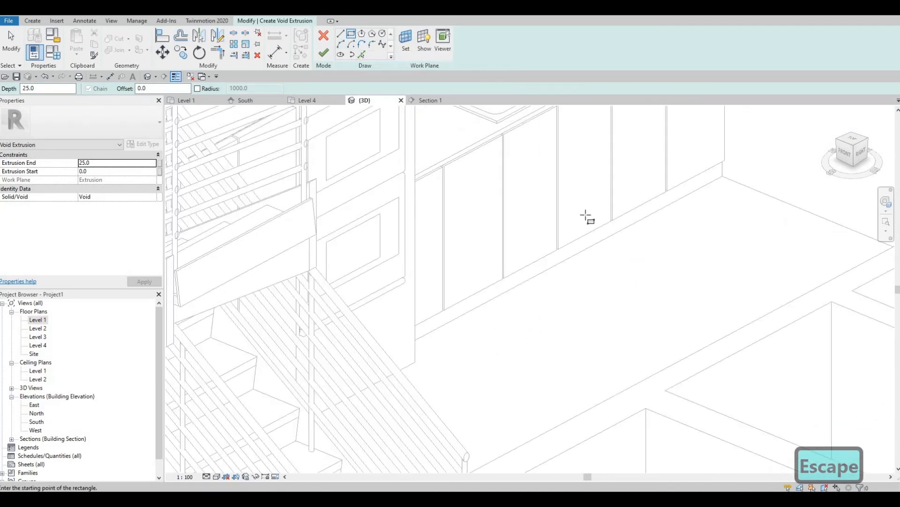
pyautogui.moveTo(587, 217); pyautogui.dragTo(466, 286, button='middle')
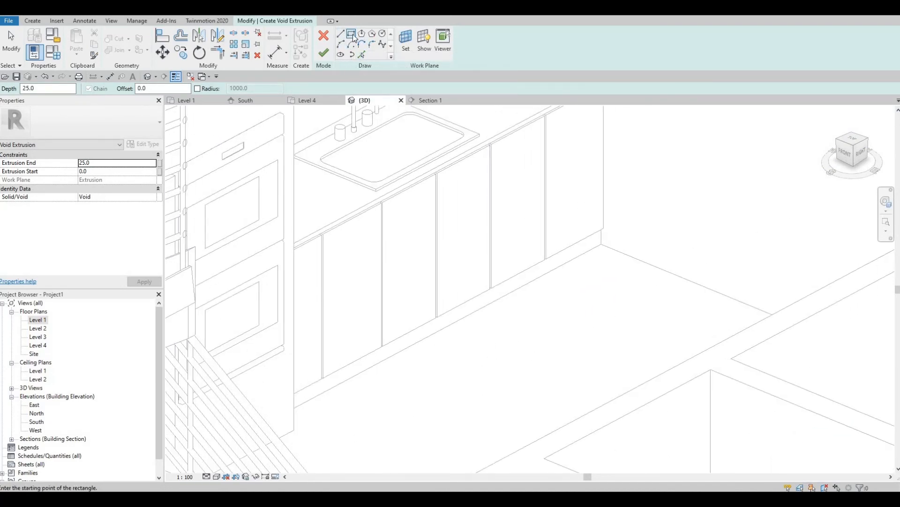
# Set the void extrusion's work plane by picking the EXTERIOR WALL 1 face at the free end of the counter.
pyautogui.click(406, 45)
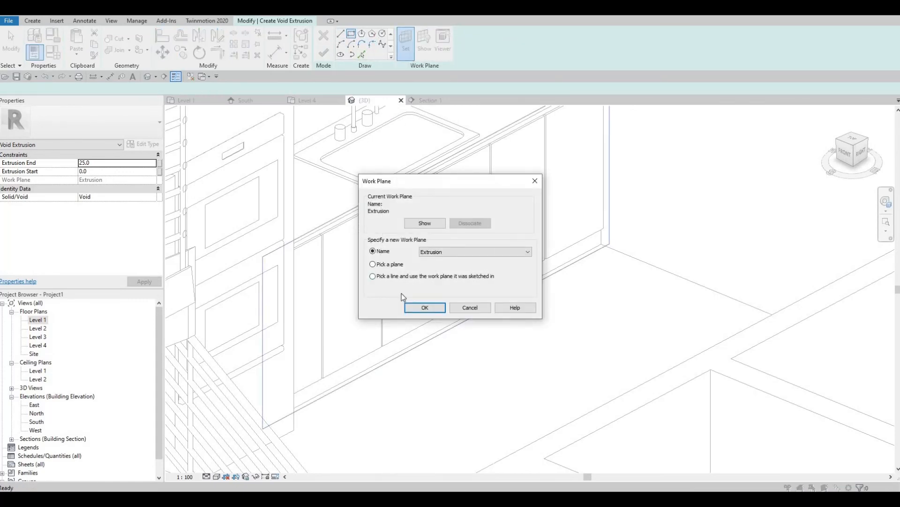
pyautogui.click(415, 309)
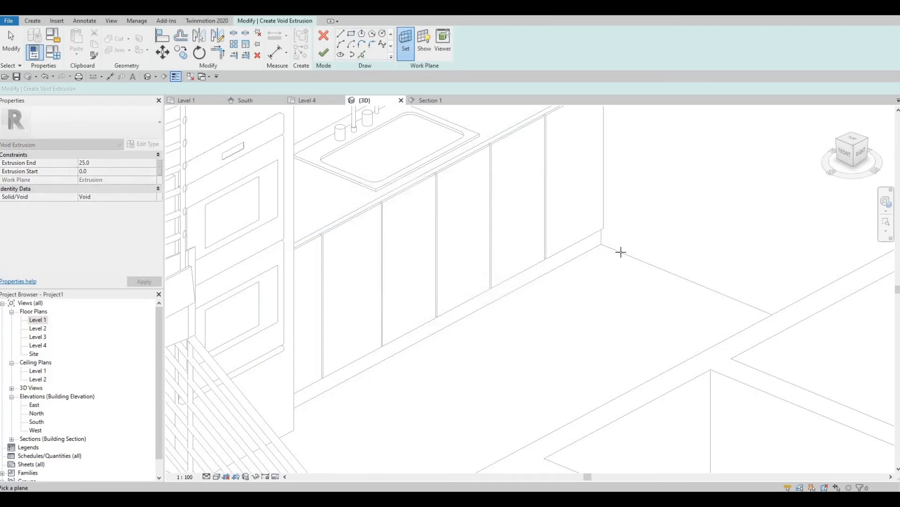
pyautogui.scroll(-6, 612, 177)
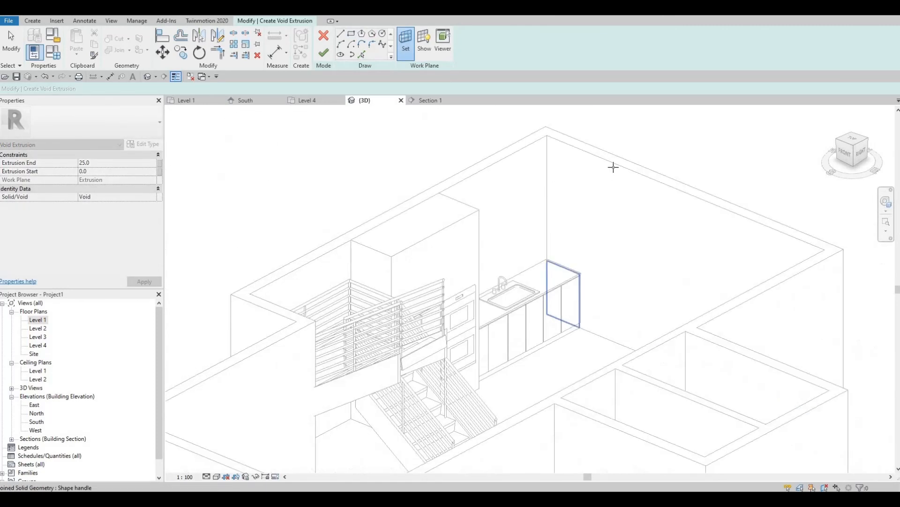
pyautogui.click(571, 328)
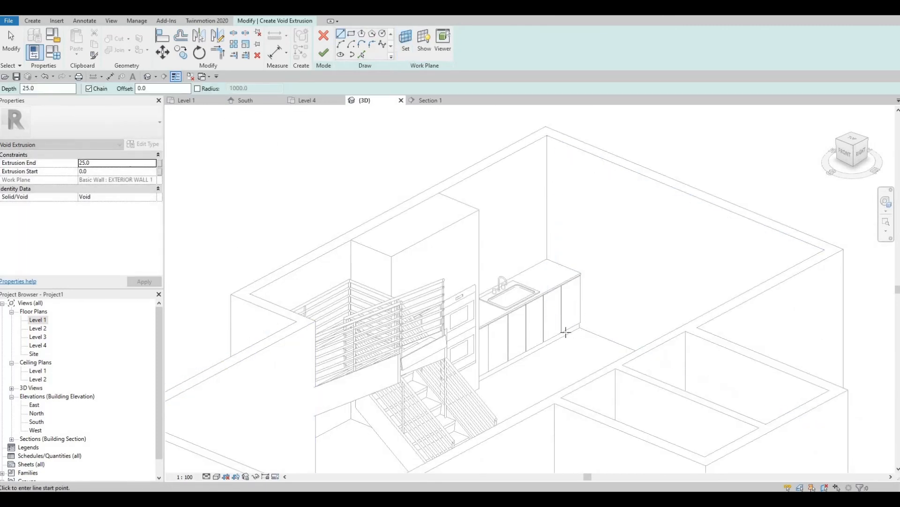
pyautogui.scroll(5, 569, 328)
# Sketch a rectangle about 95 mm wide and 70 mm high at the counter's lower front corner.
pyautogui.click(351, 33)
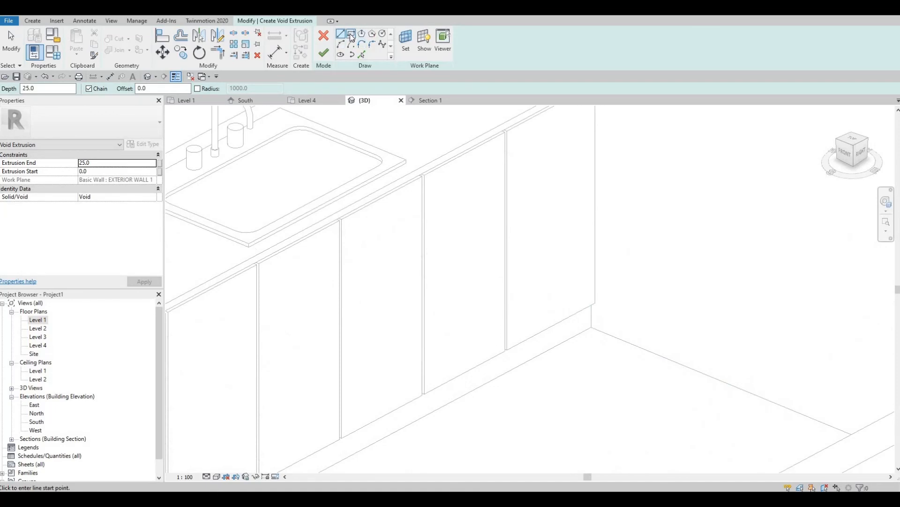
pyautogui.scroll(3, 646, 380)
pyautogui.click(648, 388)
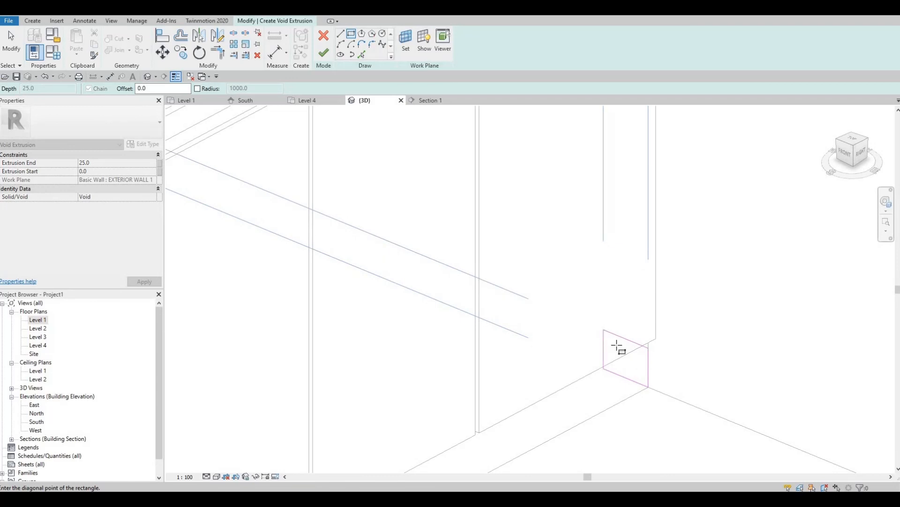
pyautogui.click(617, 345)
pyautogui.press('Escape')
pyautogui.press('Escape')
pyautogui.press('Escape')
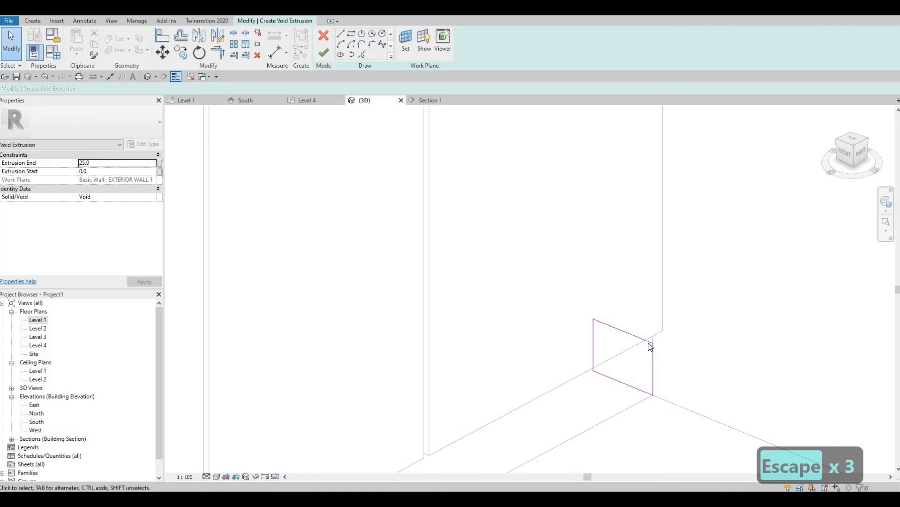
# Narrow the void rectangle to 50 mm by moving its inner vertical line towards the counter's front face.
pyautogui.click(650, 344)
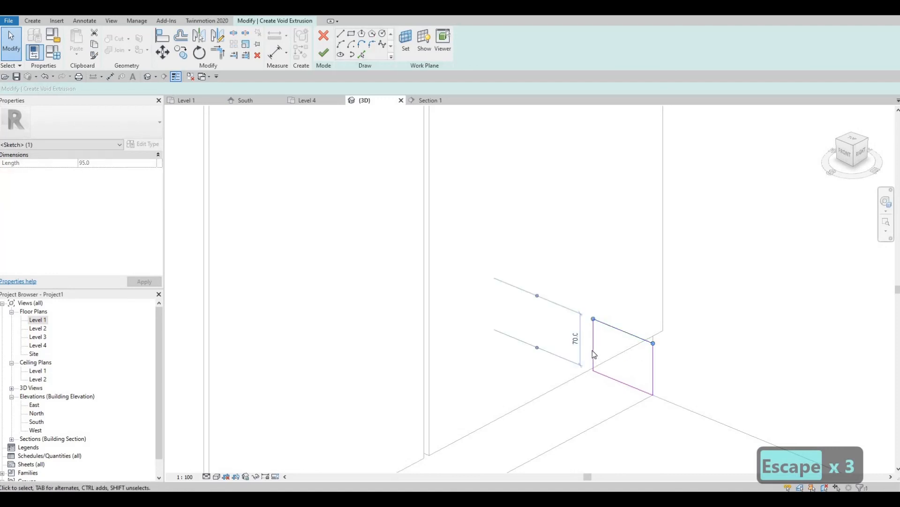
pyautogui.press('Escape')
pyautogui.moveTo(594, 355); pyautogui.dragTo(620, 360)
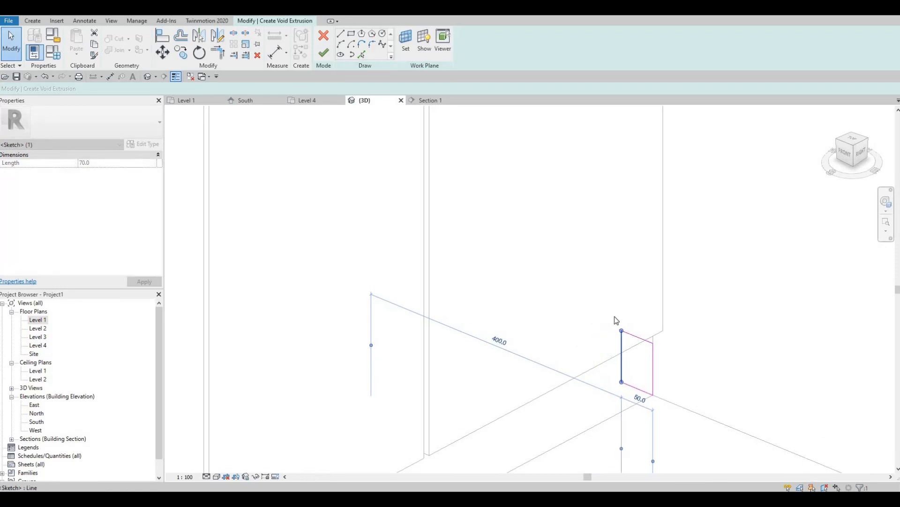
pyautogui.press('Escape')
pyautogui.scroll(-1, 618, 380)
pyautogui.moveTo(618, 380); pyautogui.dragTo(589, 317, button='middle')
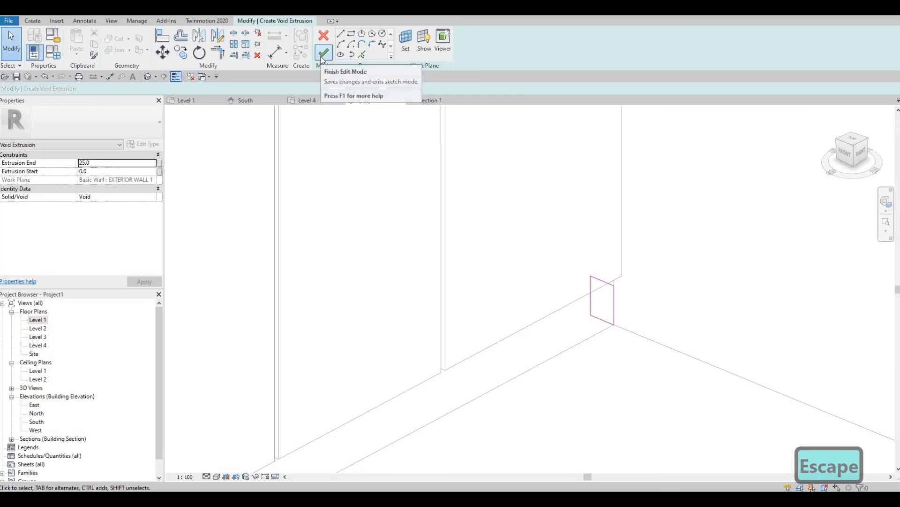
# Finish the void sketch and stretch the void along the counter's base to a depth of about 2454 mm.
pyautogui.click(323, 58)
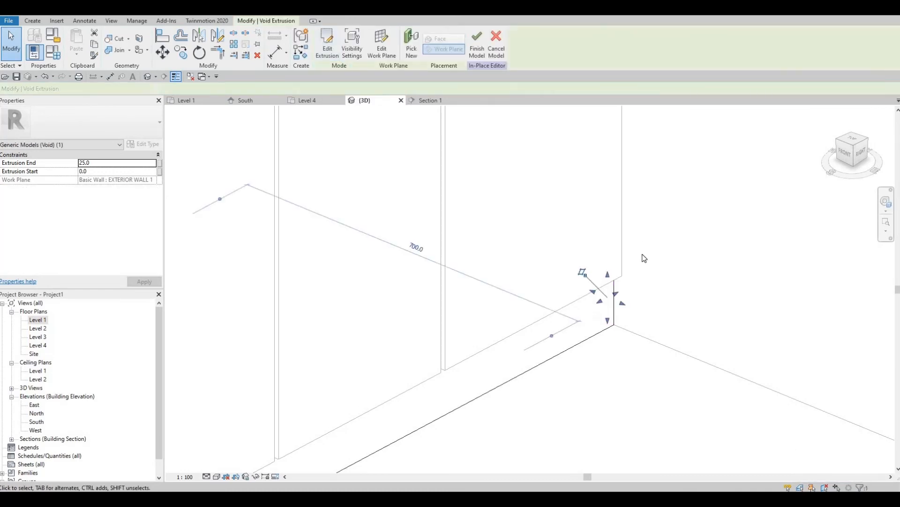
pyautogui.scroll(-2, 643, 255)
pyautogui.scroll(-3, 652, 248)
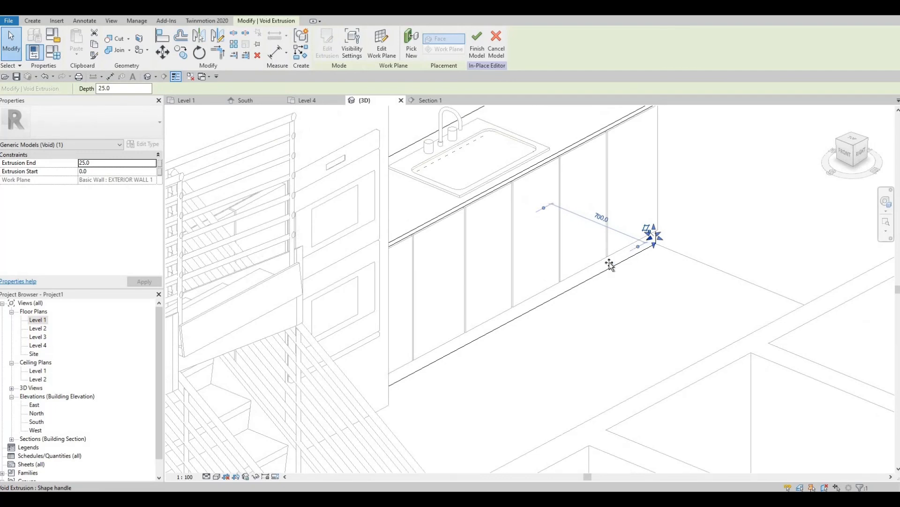
pyautogui.moveTo(610, 265); pyautogui.dragTo(366, 396)
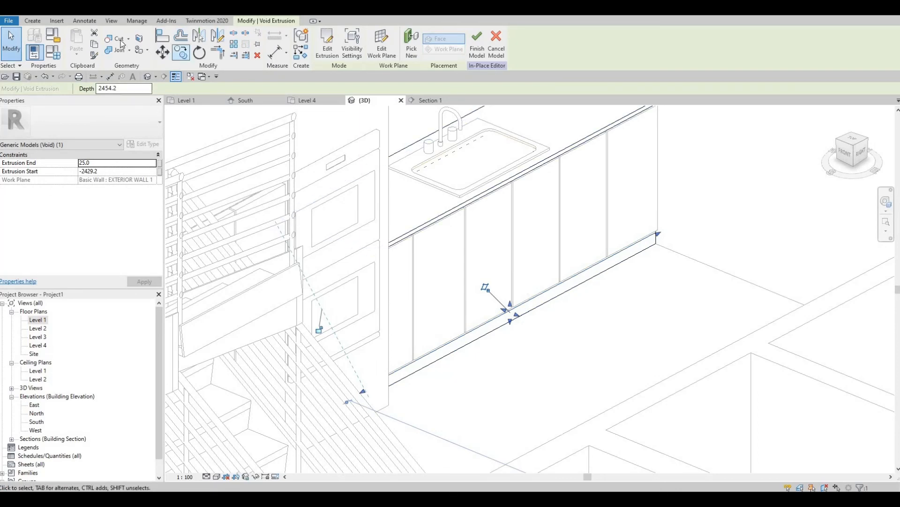
# Apply the void cut along the base of the counter and finish the in-place model.
pyautogui.click(119, 40)
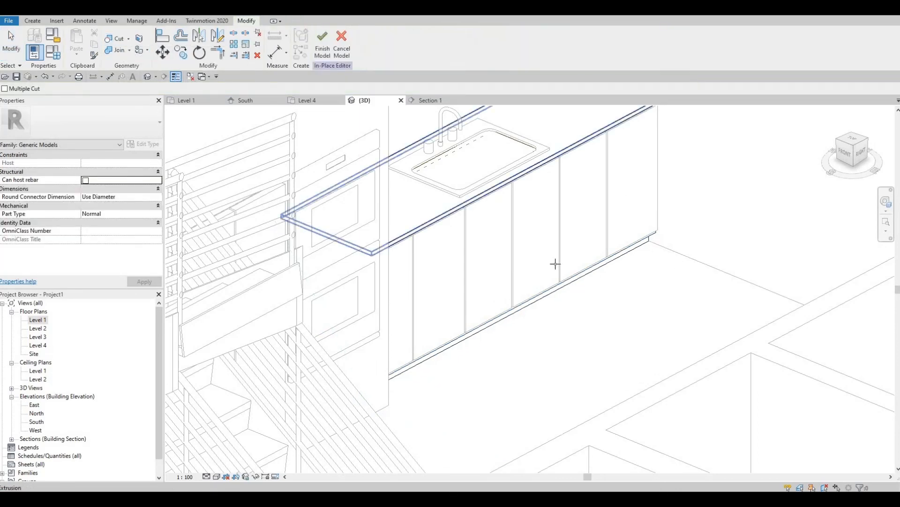
pyautogui.click(322, 45)
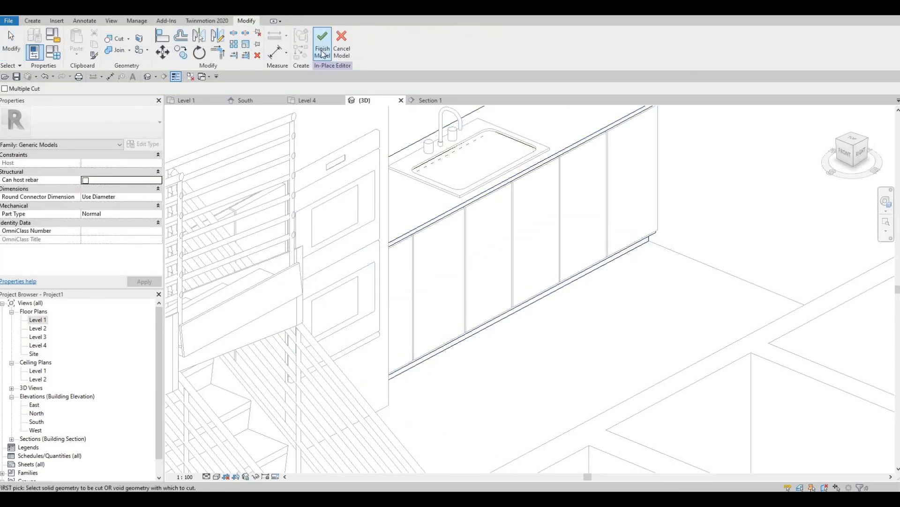
pyautogui.scroll(-3, 516, 326)
pyautogui.press('Escape')
# Examine the recess beneath the cabinet fronts and the whole kitchen run in the 3D view.
pyautogui.keyDown('shift'); pyautogui.moveTo(472, 344); pyautogui.dragTo(656, 250, button='middle'); pyautogui.keyUp('shift')
pyautogui.scroll(6, 655, 250)
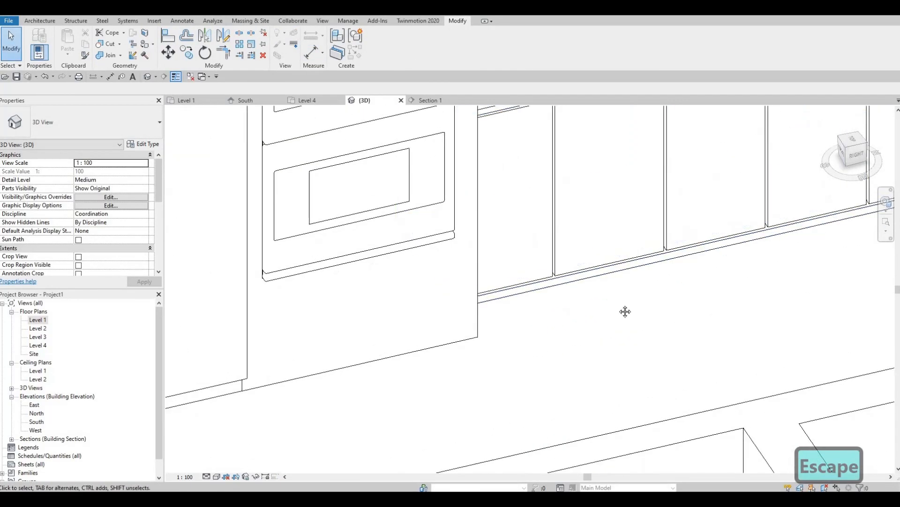
pyautogui.scroll(2, 652, 322)
pyautogui.scroll(-6, 627, 314)
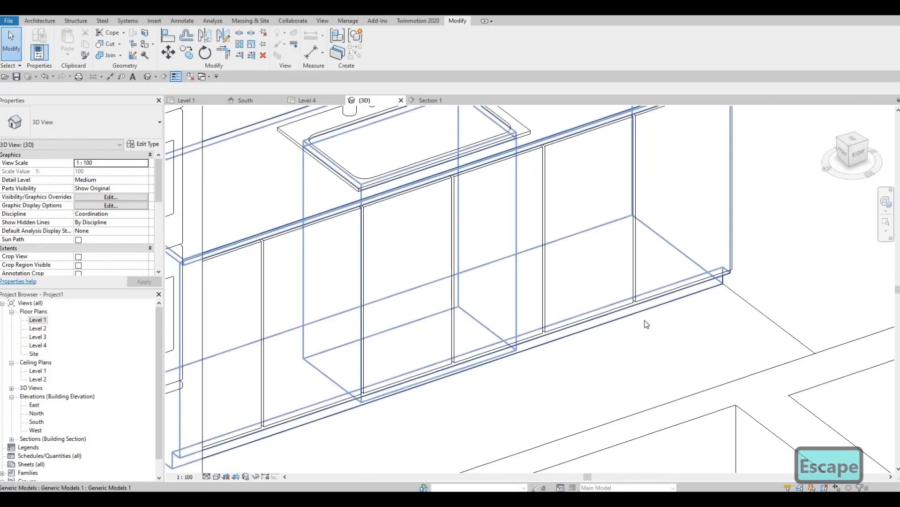
pyautogui.scroll(-2, 624, 331)
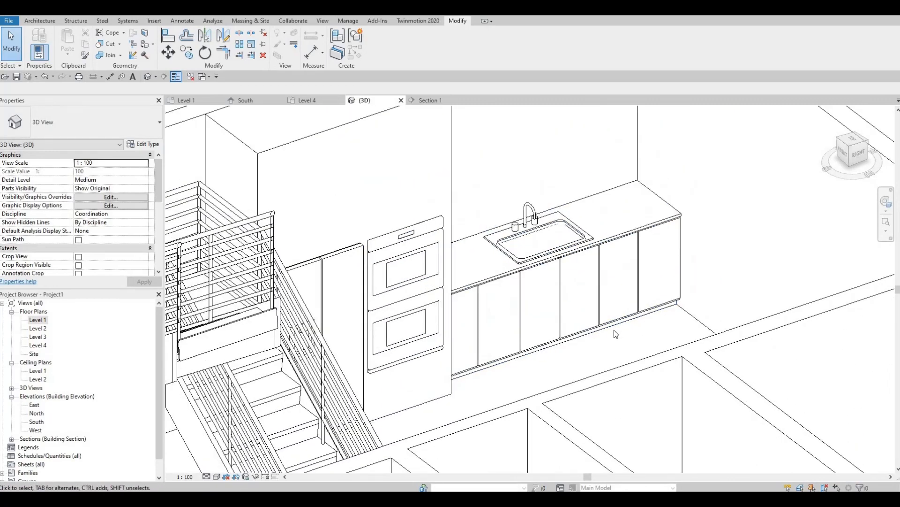
pyautogui.scroll(-4, 602, 351)
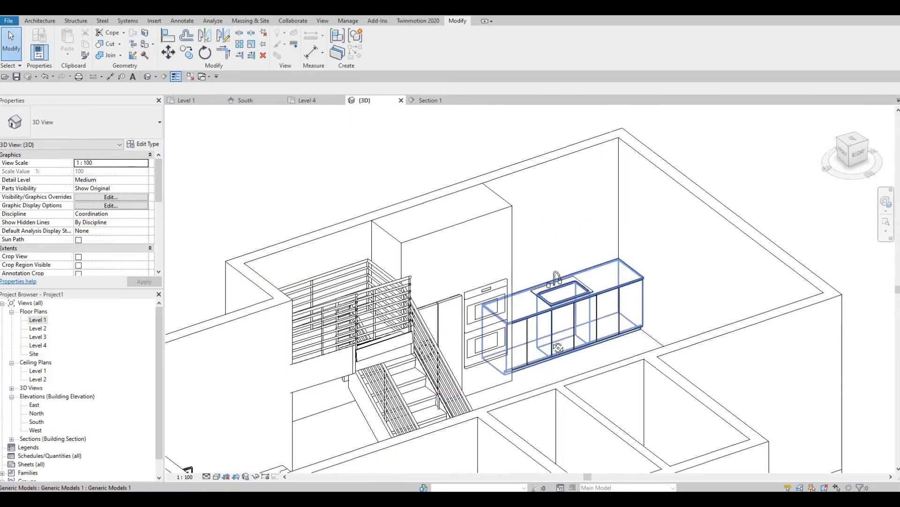
pyautogui.scroll(3, 513, 328)
pyautogui.moveTo(513, 305); pyautogui.dragTo(511, 325, button='middle')
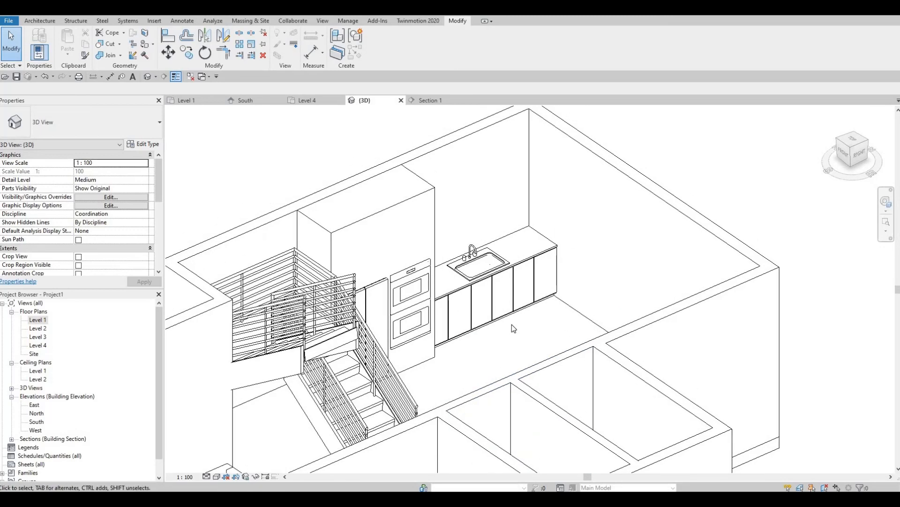